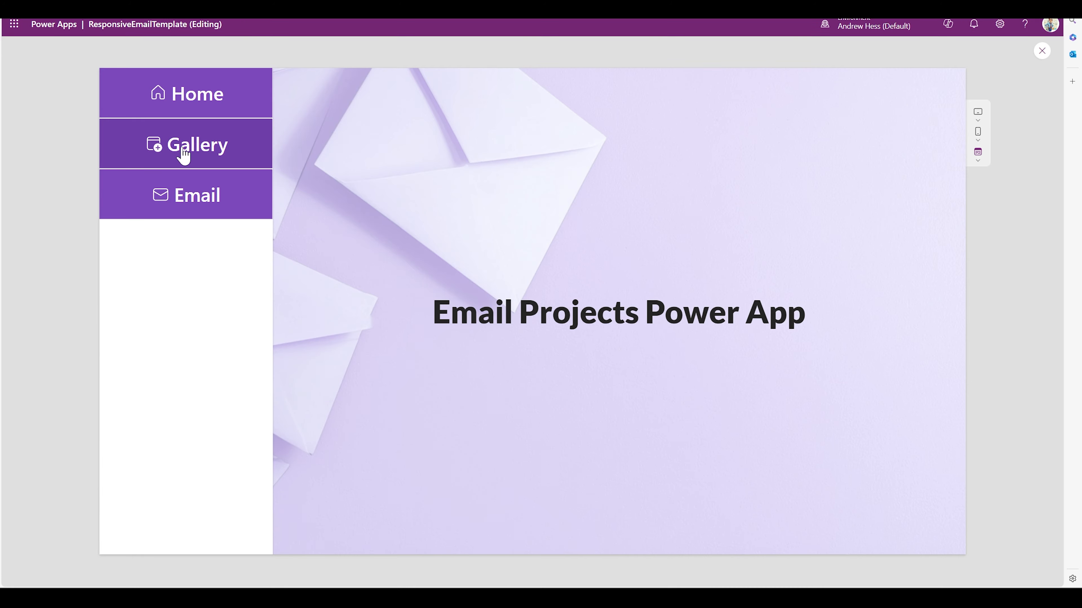
Demo the finished app by ticking 'Building is too high' and 'Water is too acidic' in the gallery and viewing their email form
left_click(184, 156)
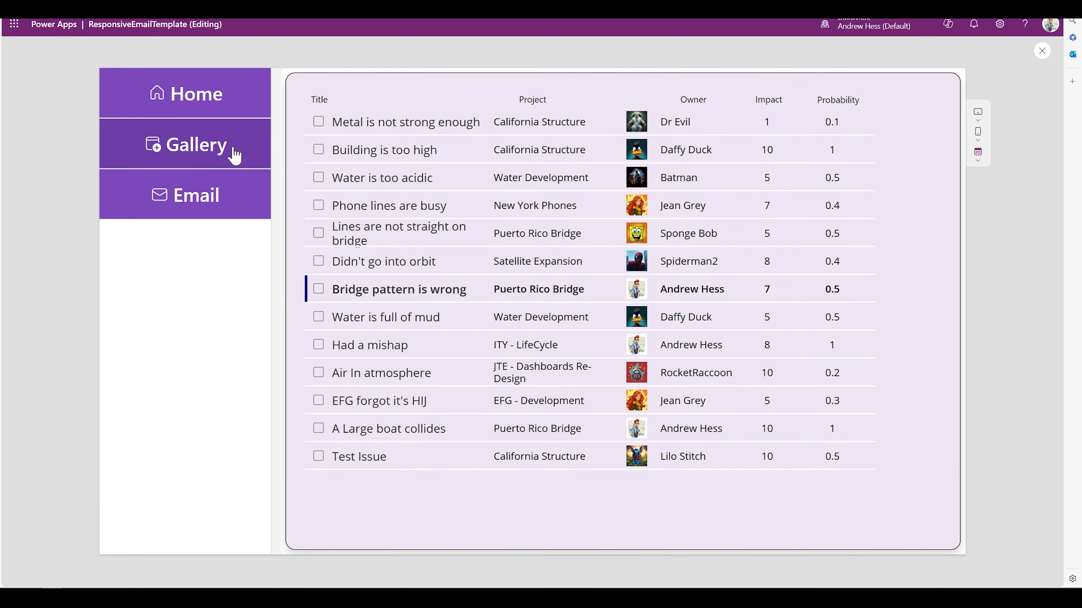
left_click(317, 148)
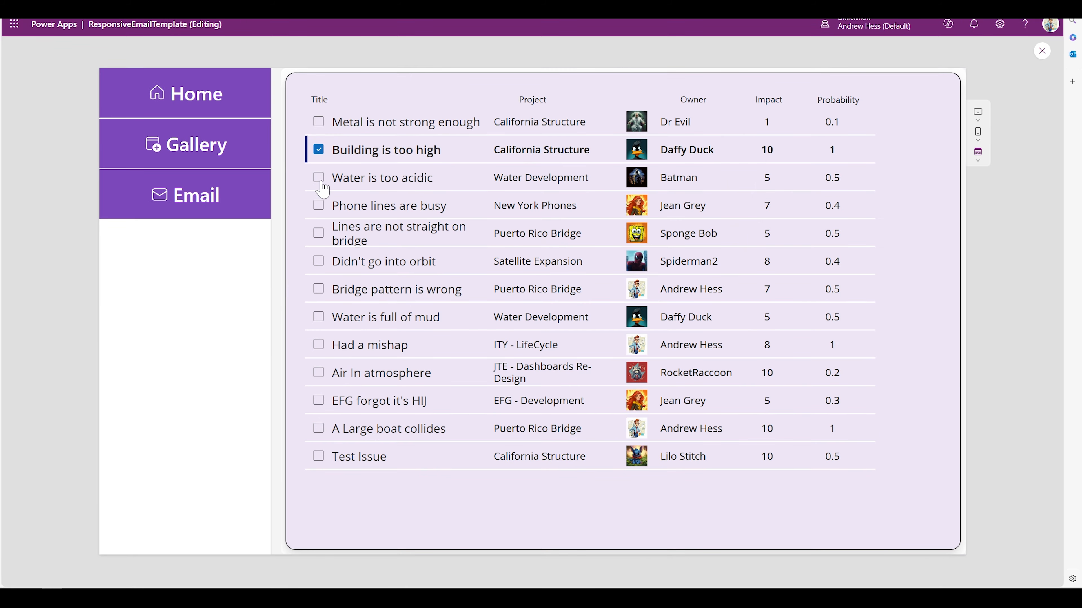
left_click(319, 176)
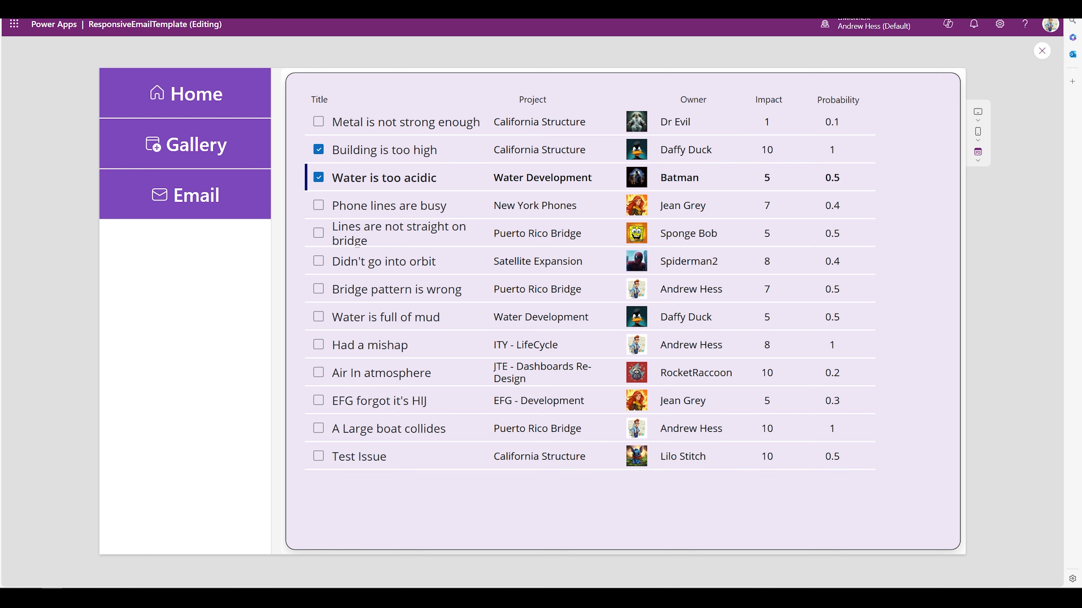
left_click(186, 218)
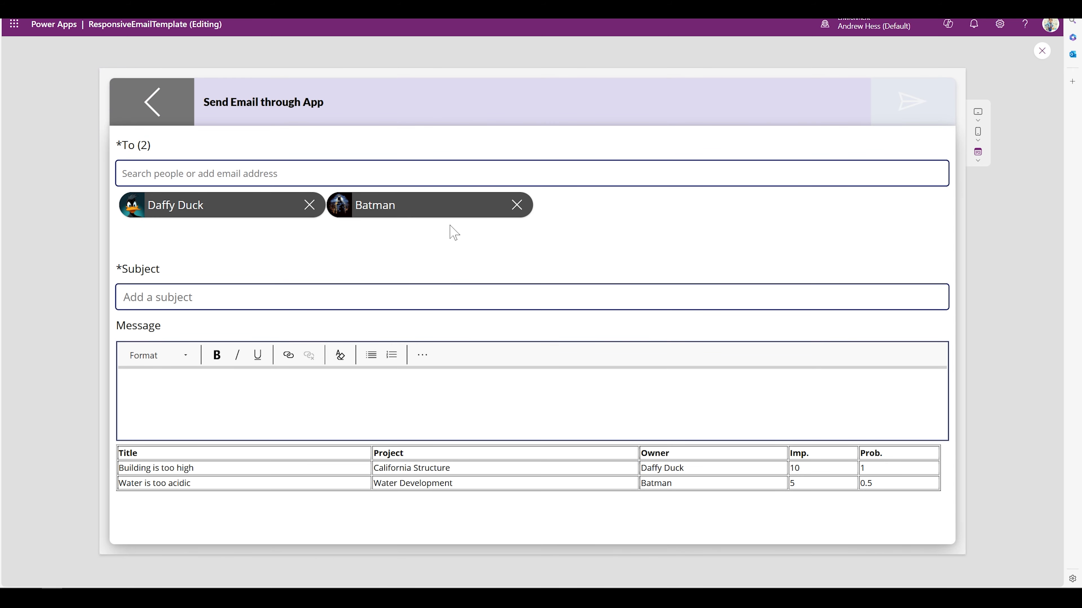
left_click(154, 112)
Preview the app at Apple iPhone 12, 13, 14 size, viewing the email form and going back
left_click(978, 132)
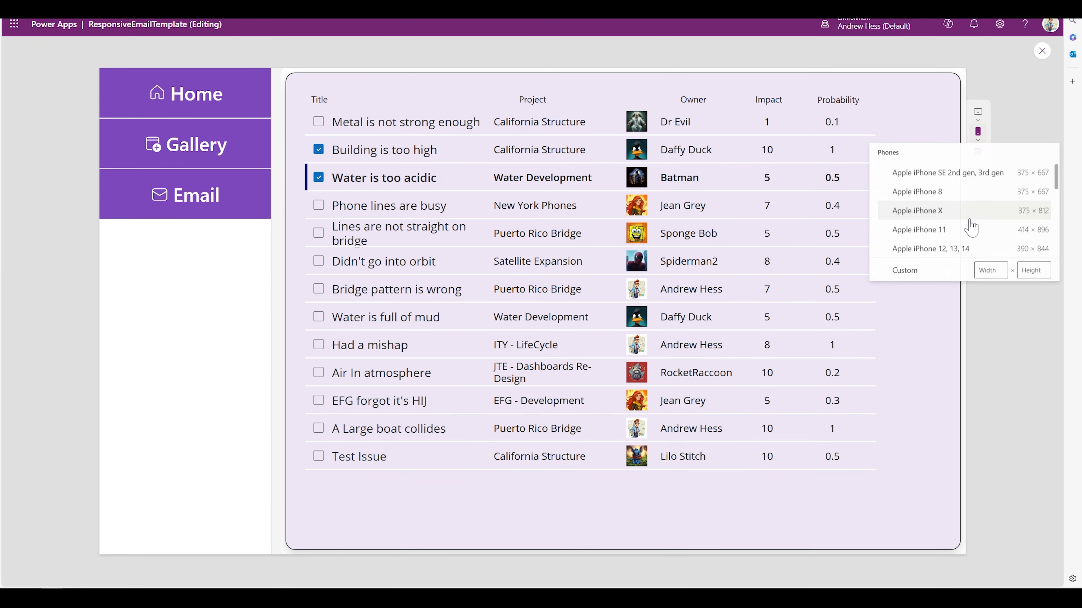
left_click(949, 249)
left_click(459, 208)
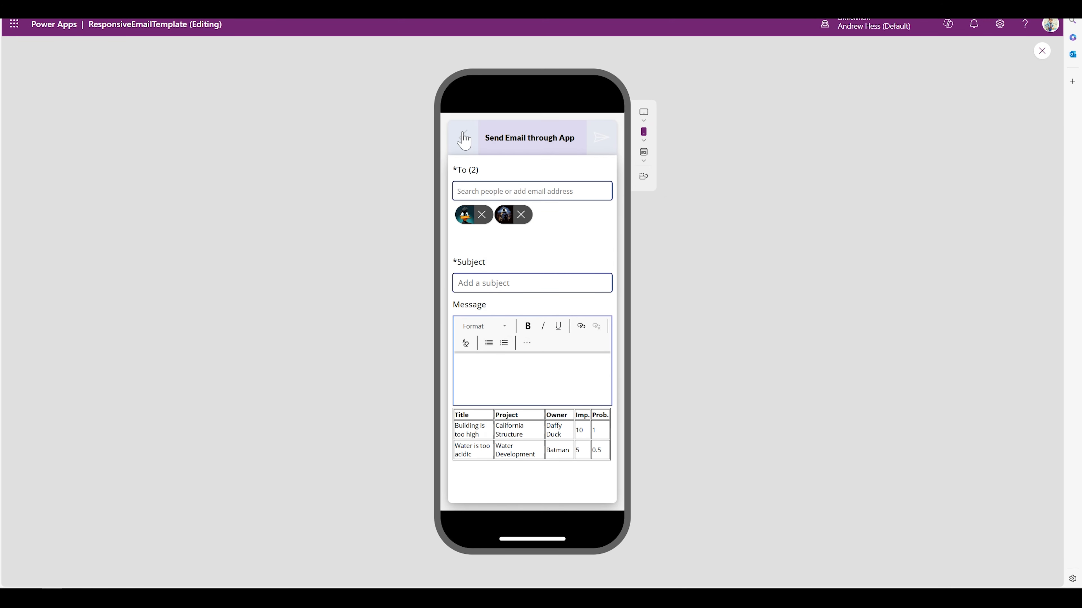
left_click(465, 140)
left_click(458, 143)
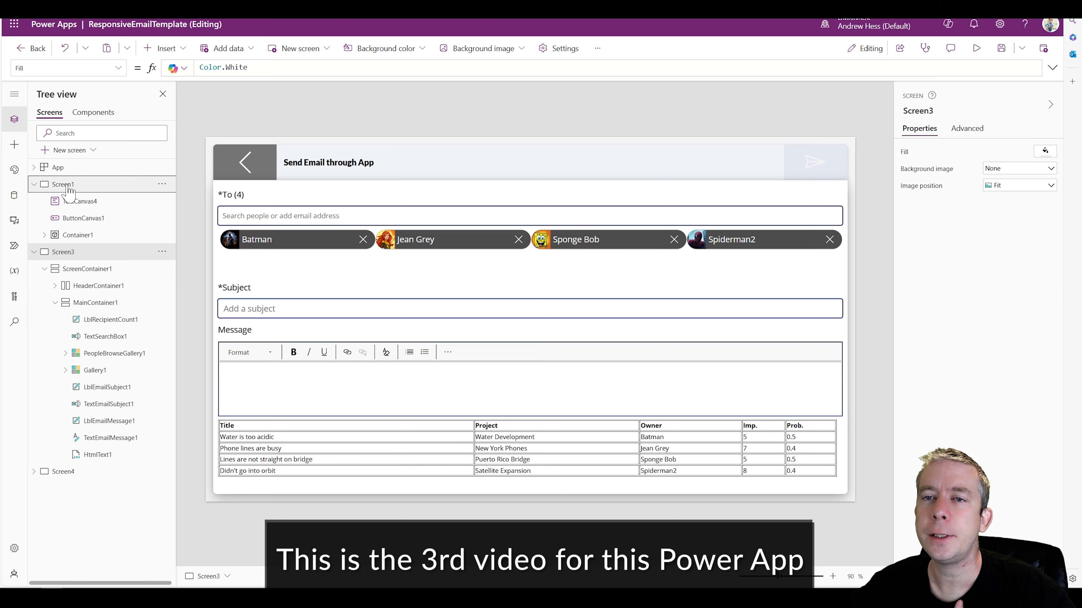
Add a new screen using the Split screen layout and select its left container
left_click(107, 184)
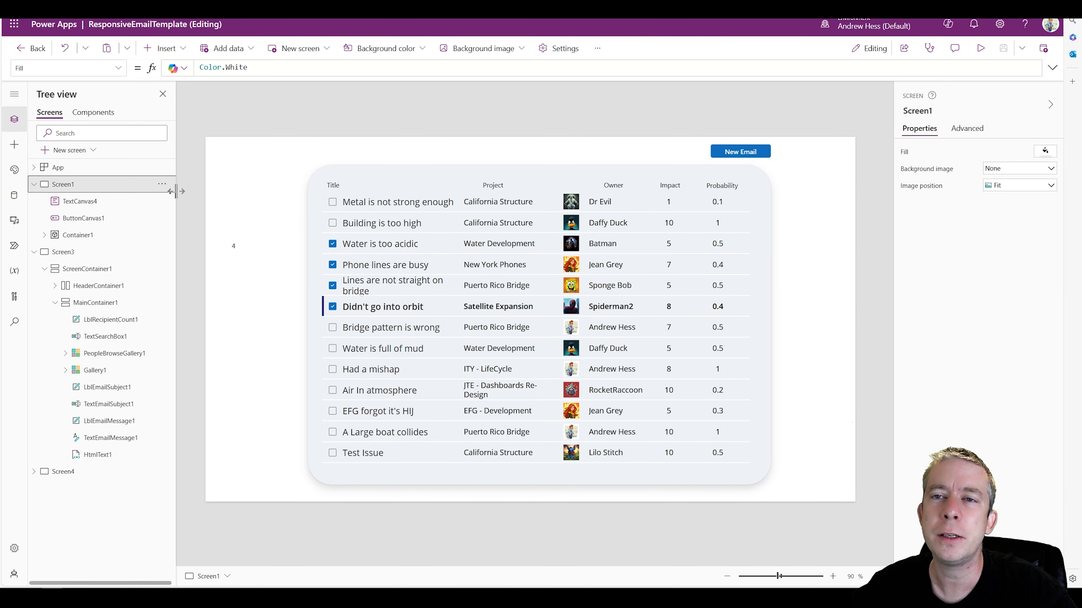
left_click(68, 150)
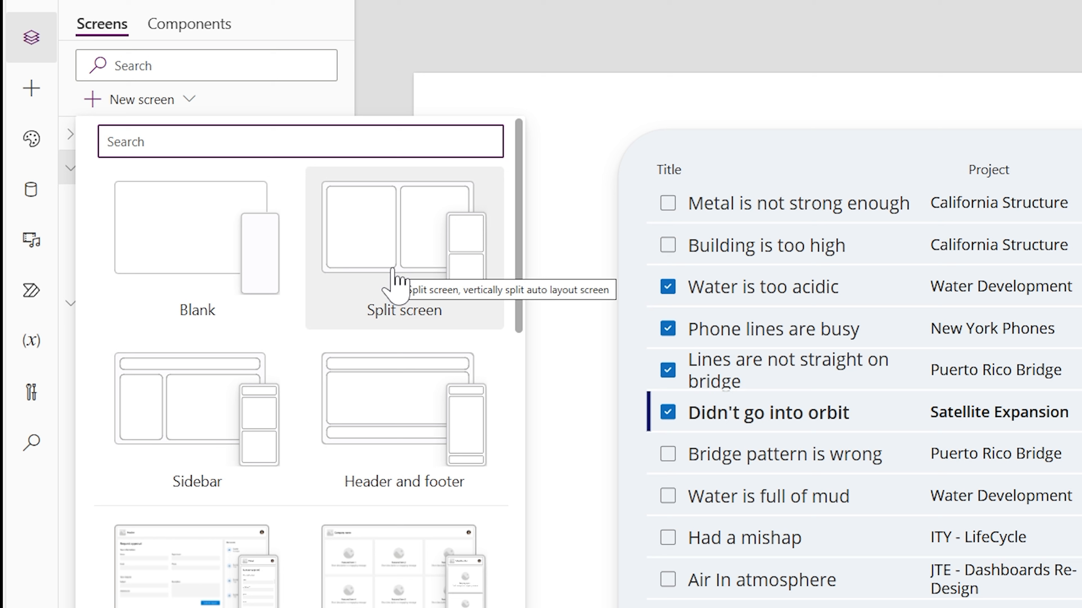
left_click(394, 282)
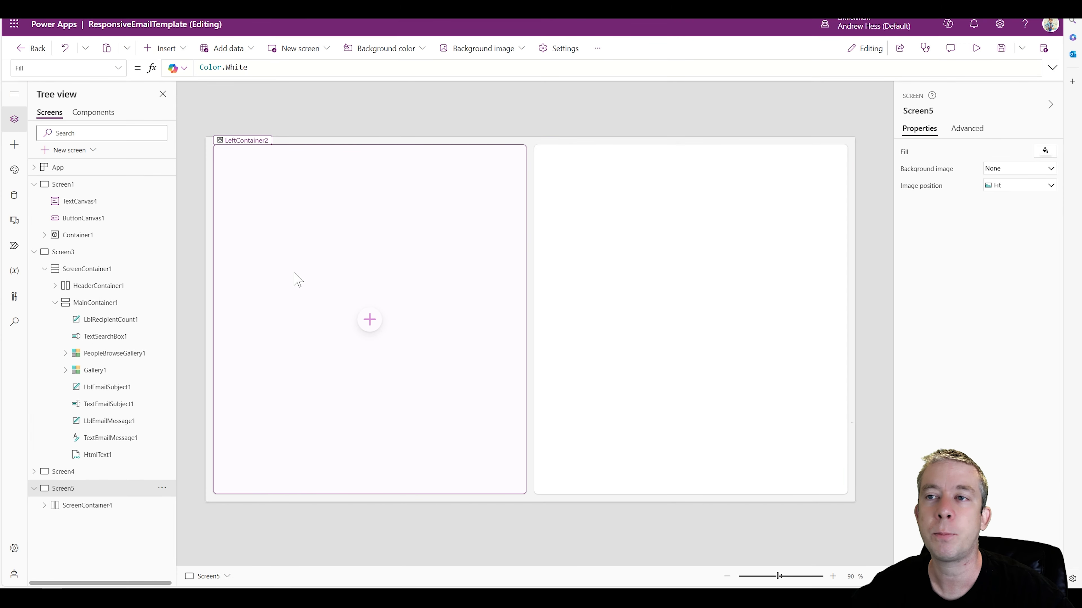
left_click(346, 266)
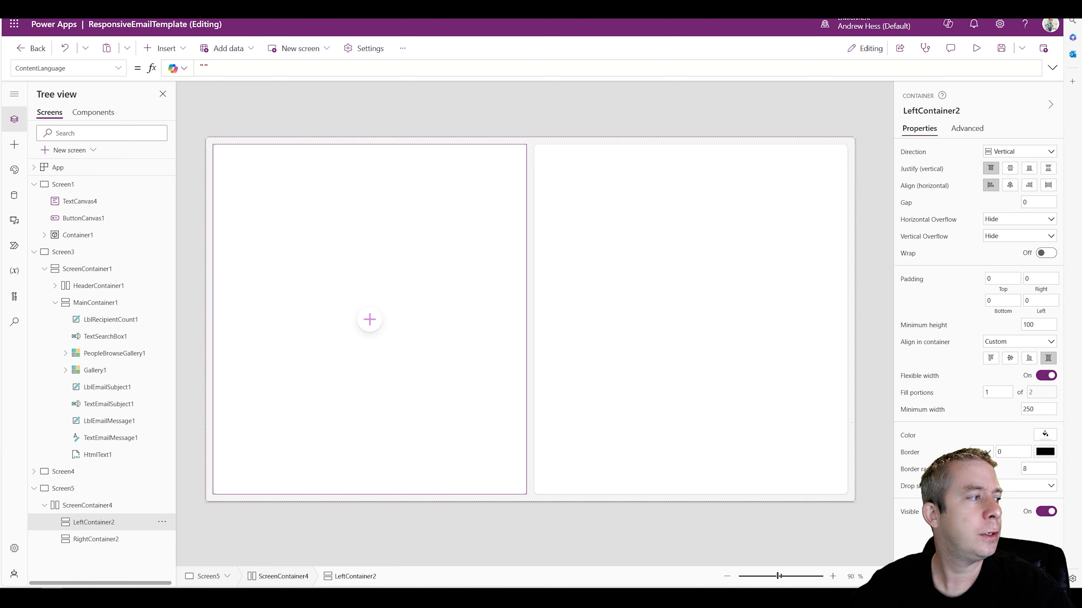
Reorder the new split screen so it sits directly below Screen1
left_click(161, 490)
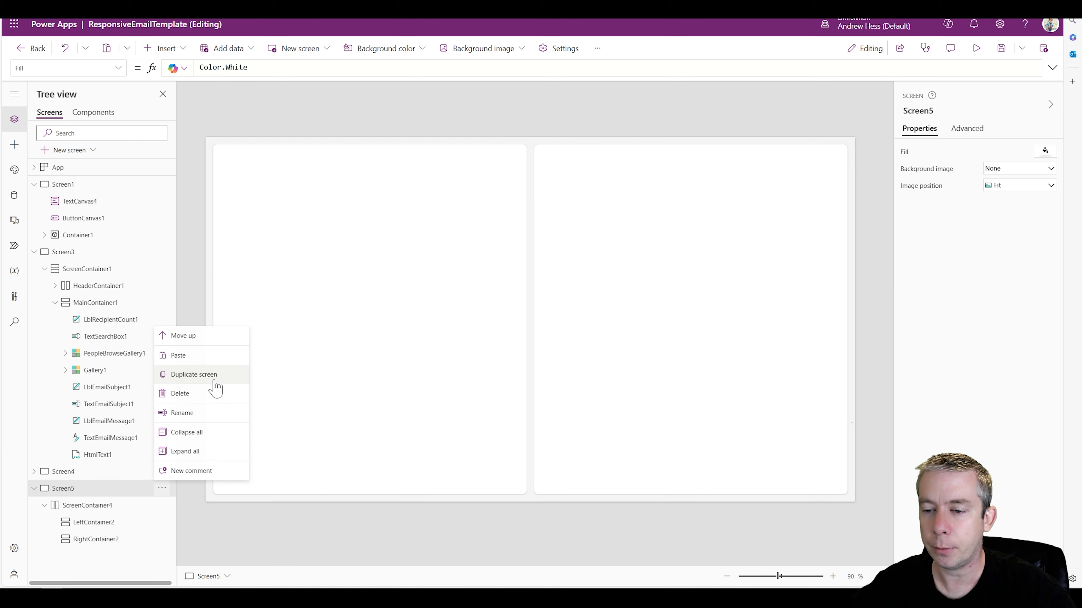
left_click(181, 335)
left_click(163, 470)
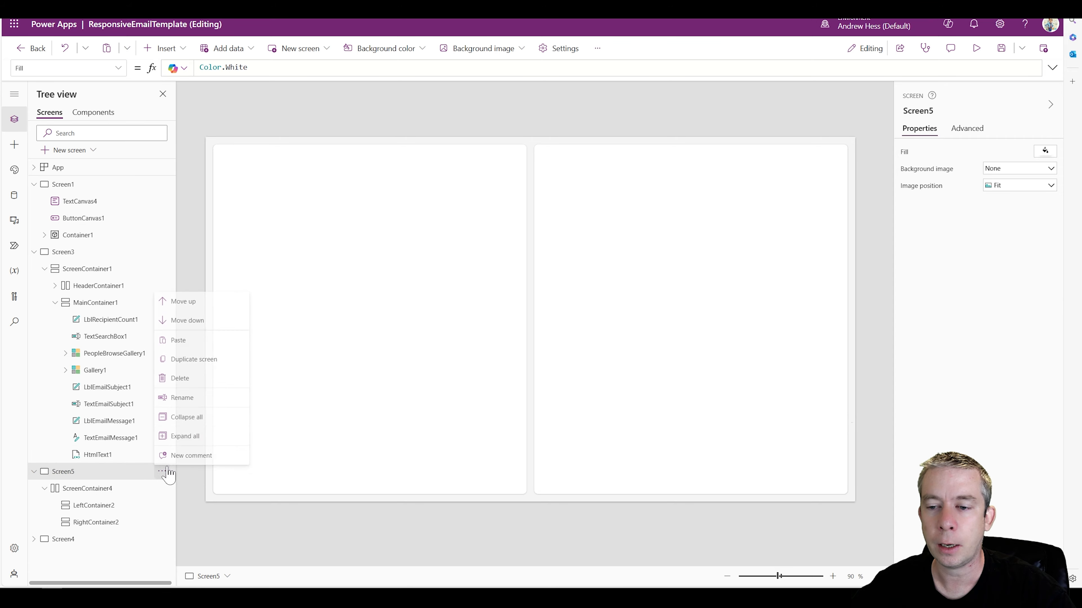
left_click(181, 318)
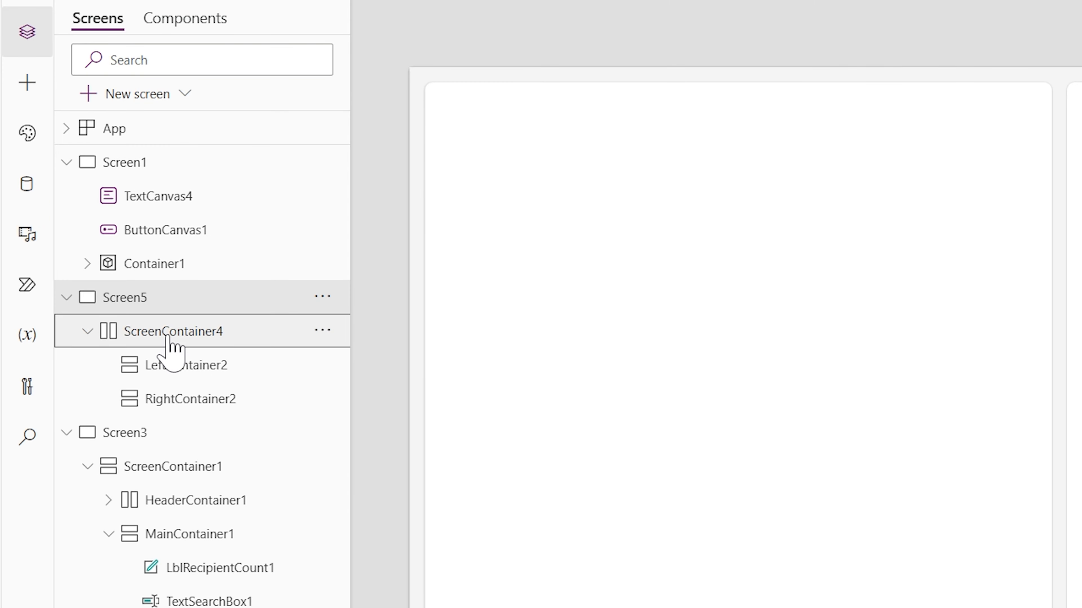
Set the top, bottom, left and right padding of ScreenContainer4 to 0
left_click(170, 341)
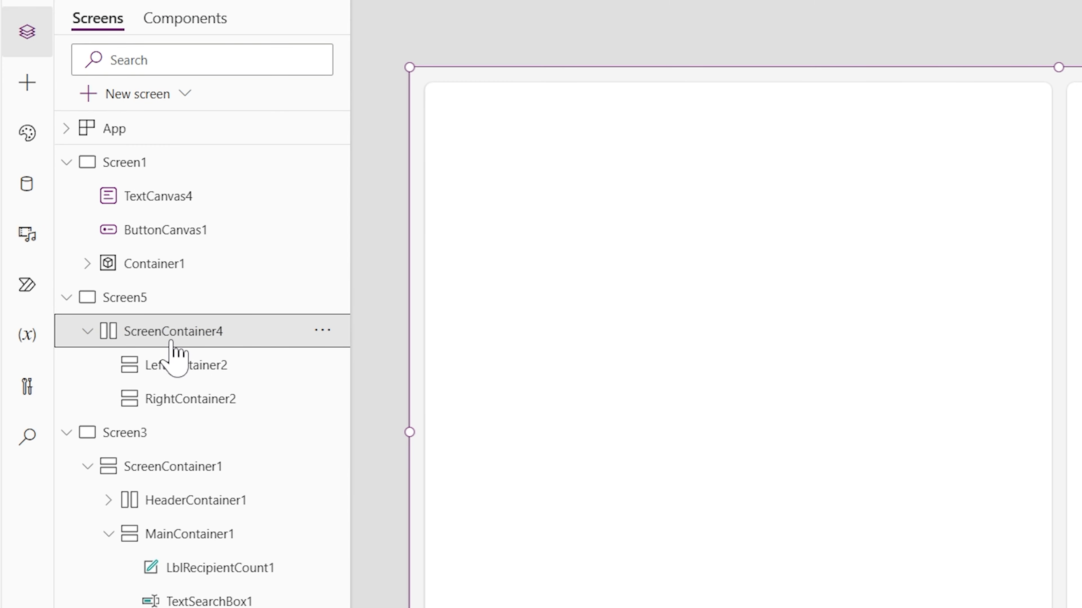
left_click(193, 407)
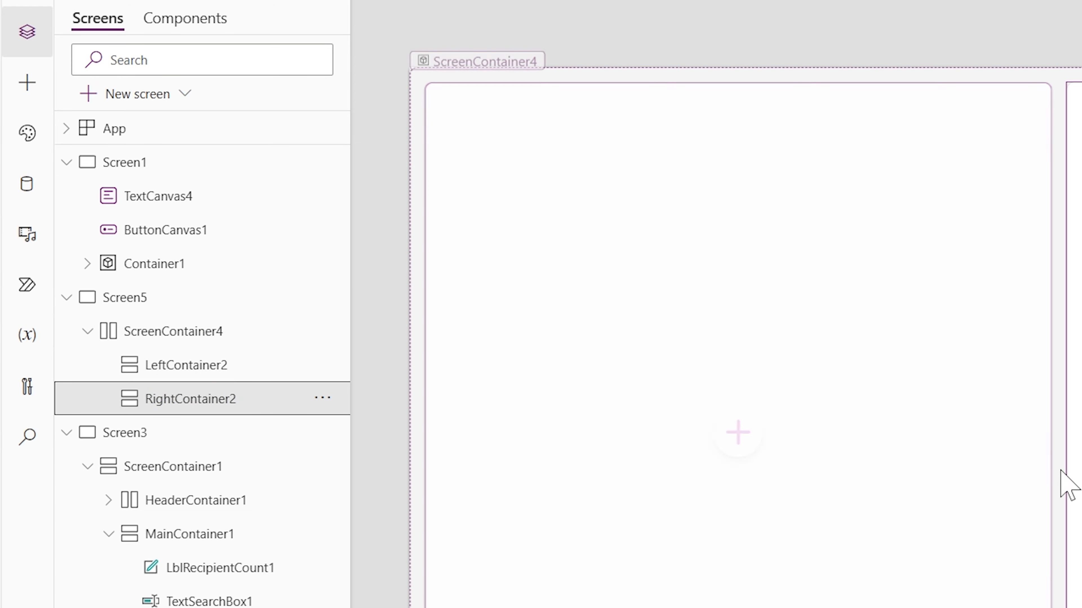
left_click(187, 336)
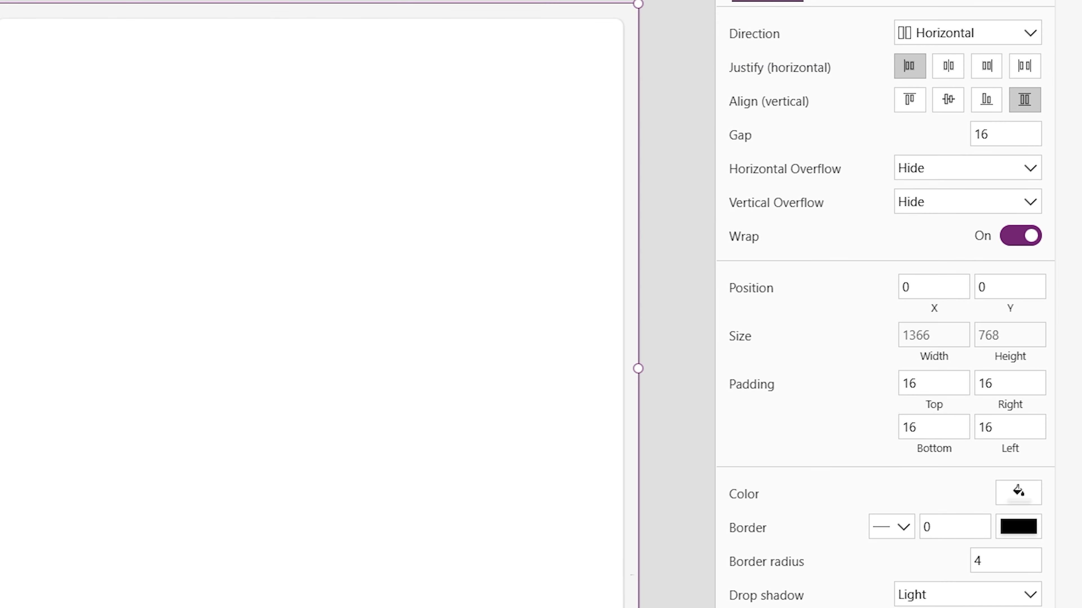
left_click_drag(927, 385, 845, 380)
key("Tab")
type("0")
key("Tab")
type("0")
key("Tab")
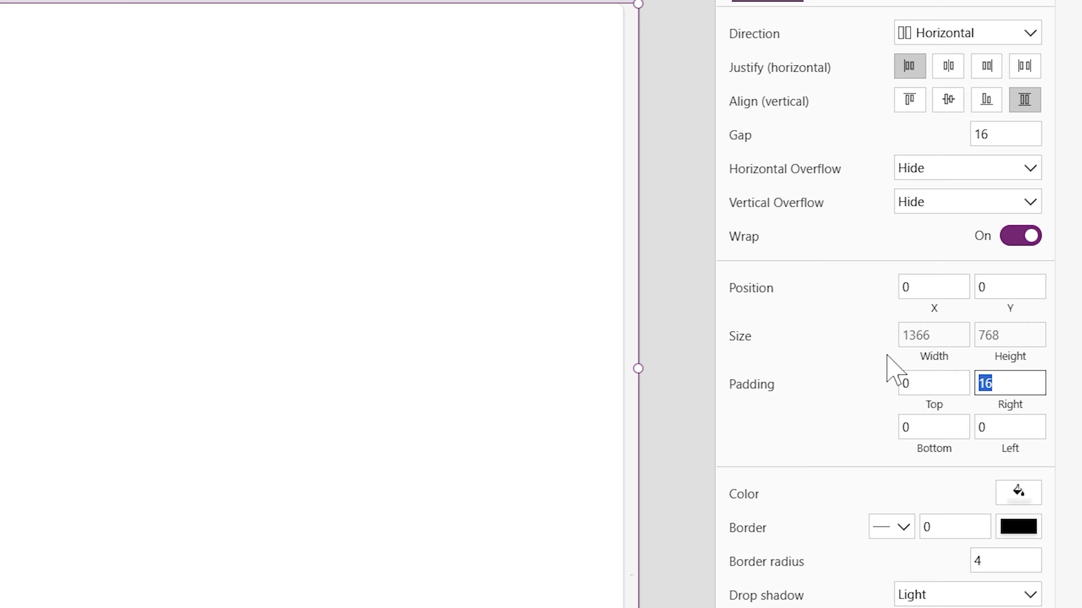
type("0")
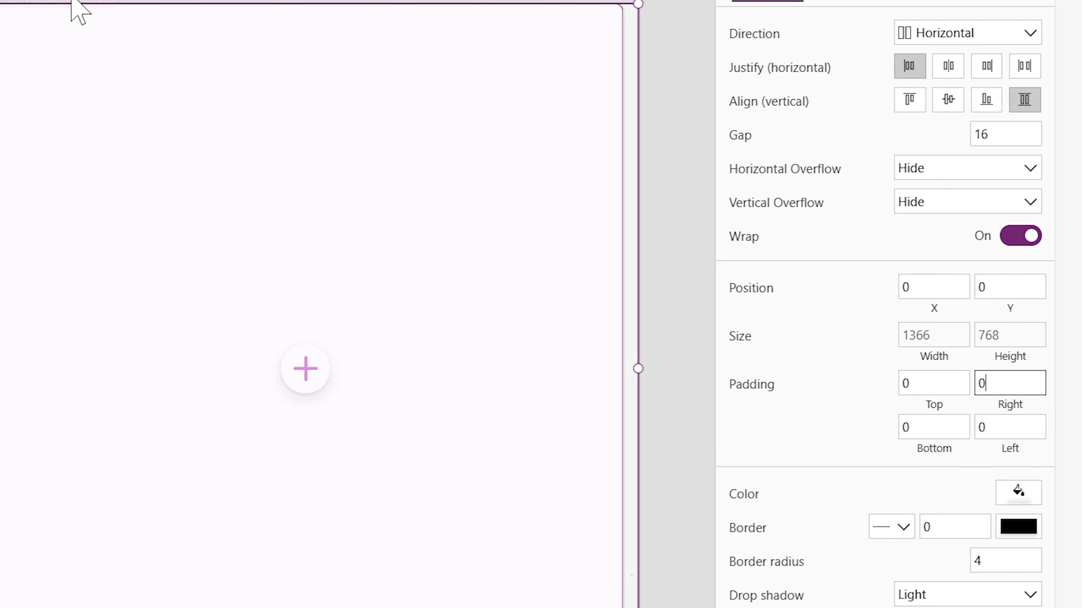
Try a gap of 0 between the two containers in ScreenContainer4 and set it back to 16
left_click(980, 134)
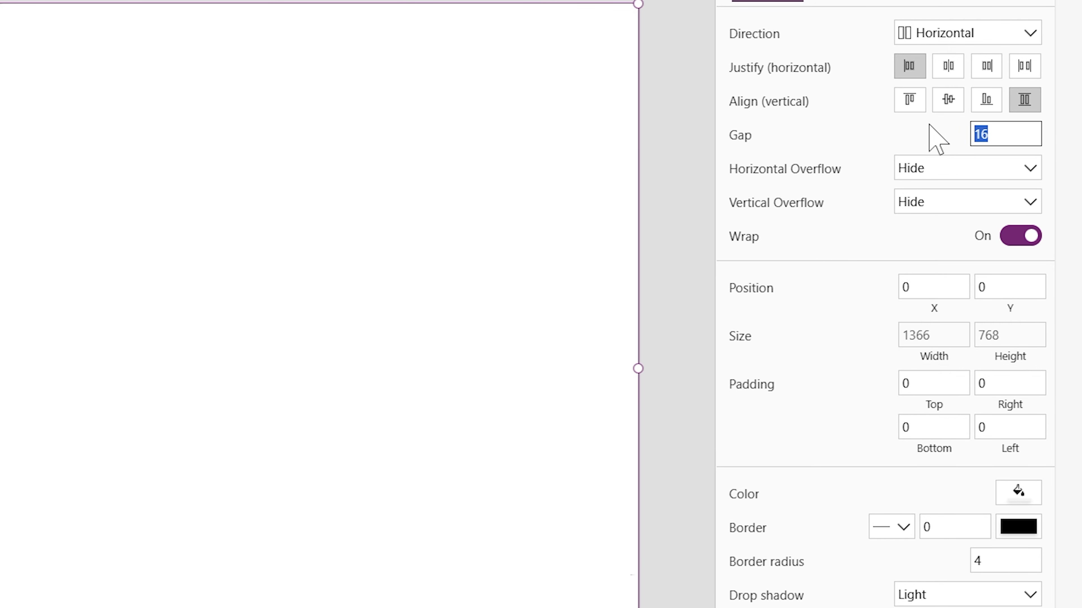
type("0")
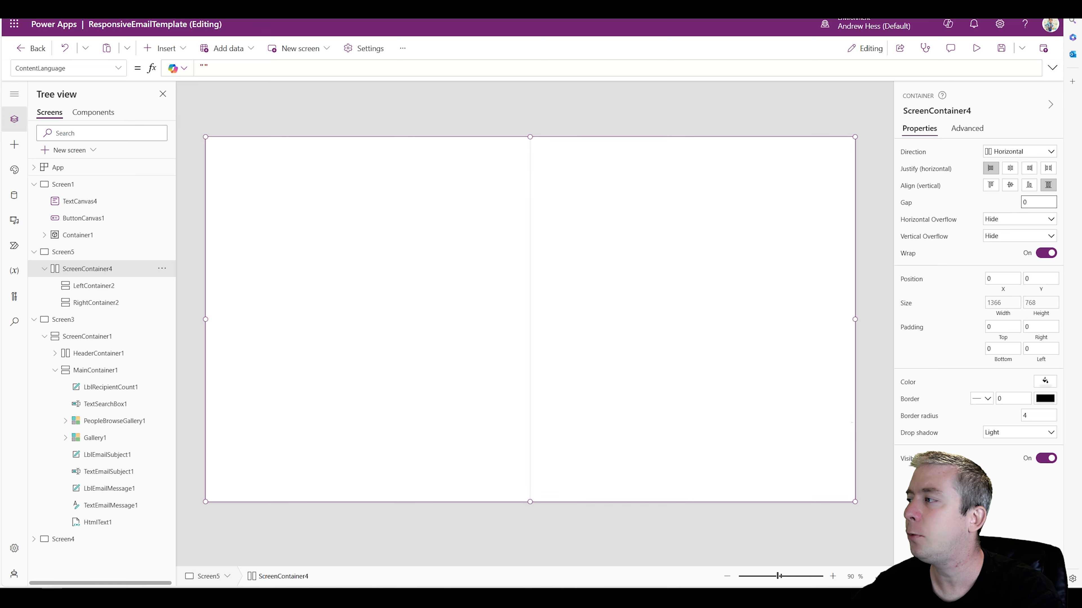
left_click_drag(1036, 203, 938, 193)
type("16")
left_click(712, 121)
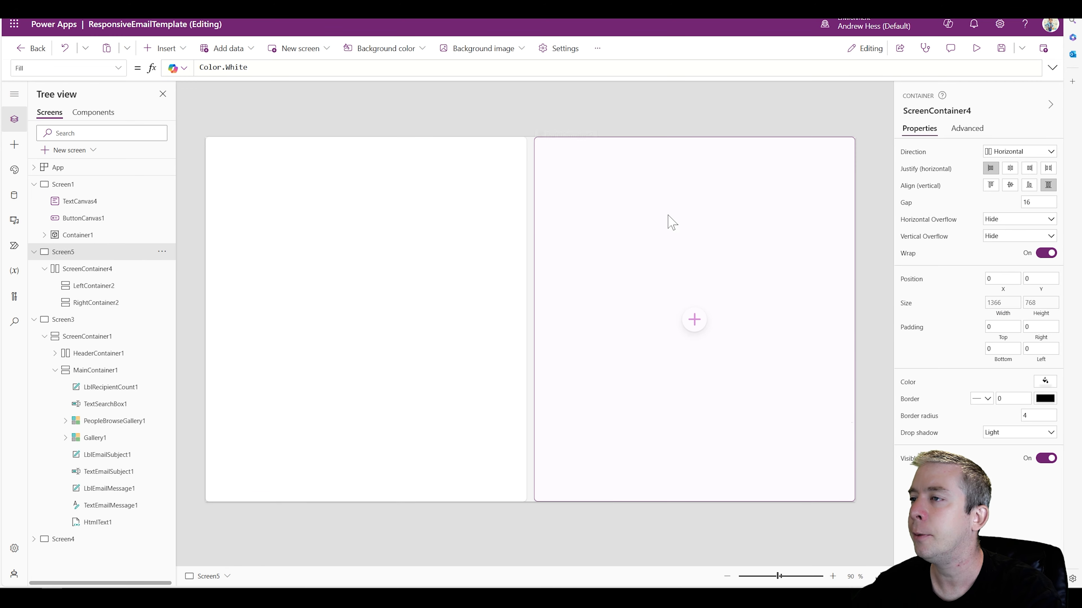
Set the fill portions of RightContainer2 to 4 and check the screen in the phone preview
left_click(669, 223)
left_click(393, 281)
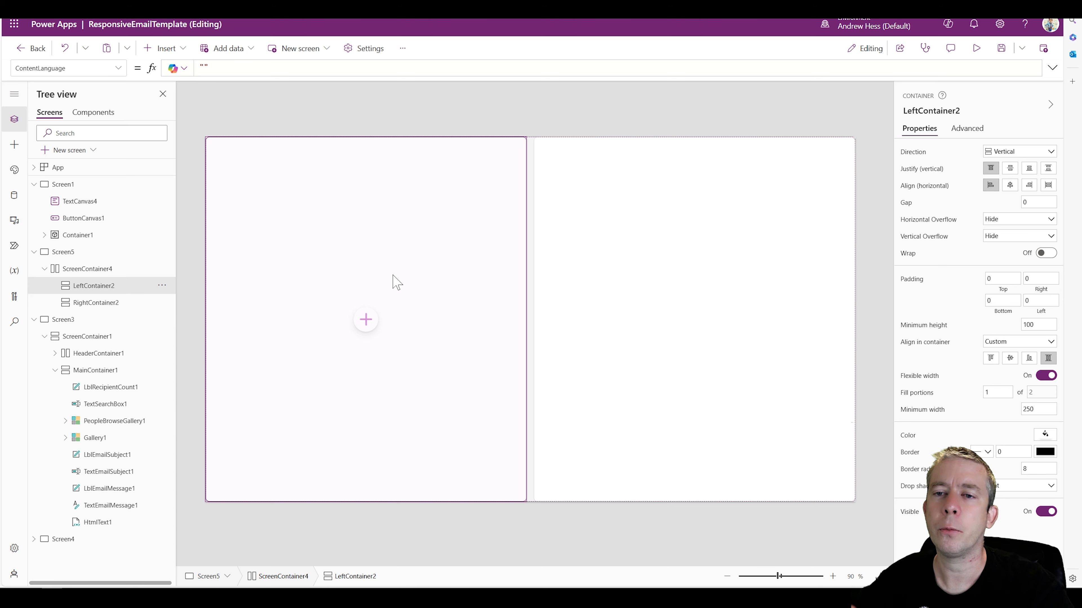
left_click(105, 303)
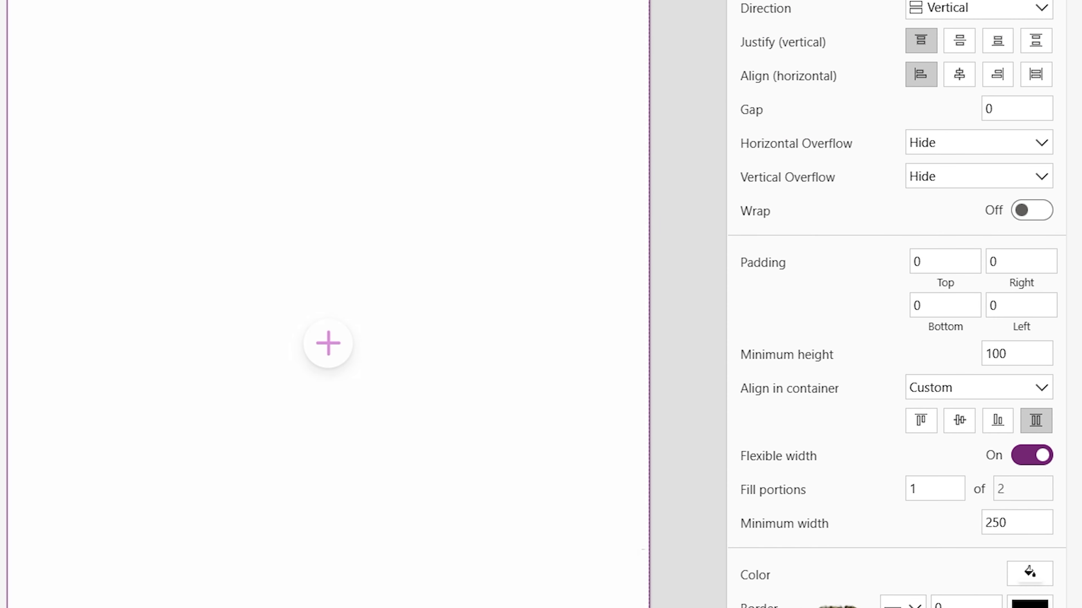
left_click(845, 485)
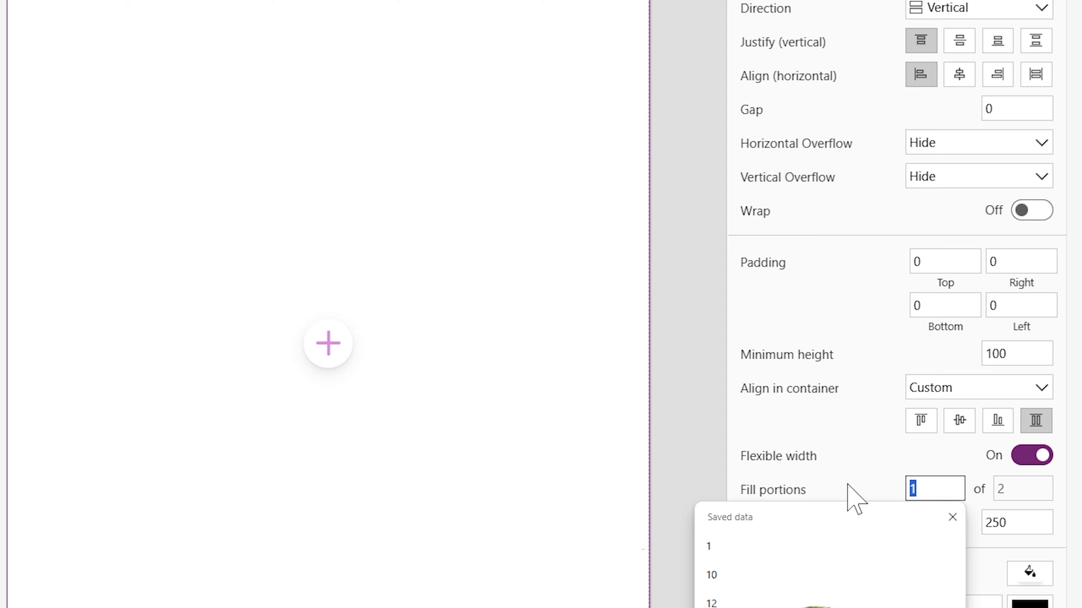
type("4")
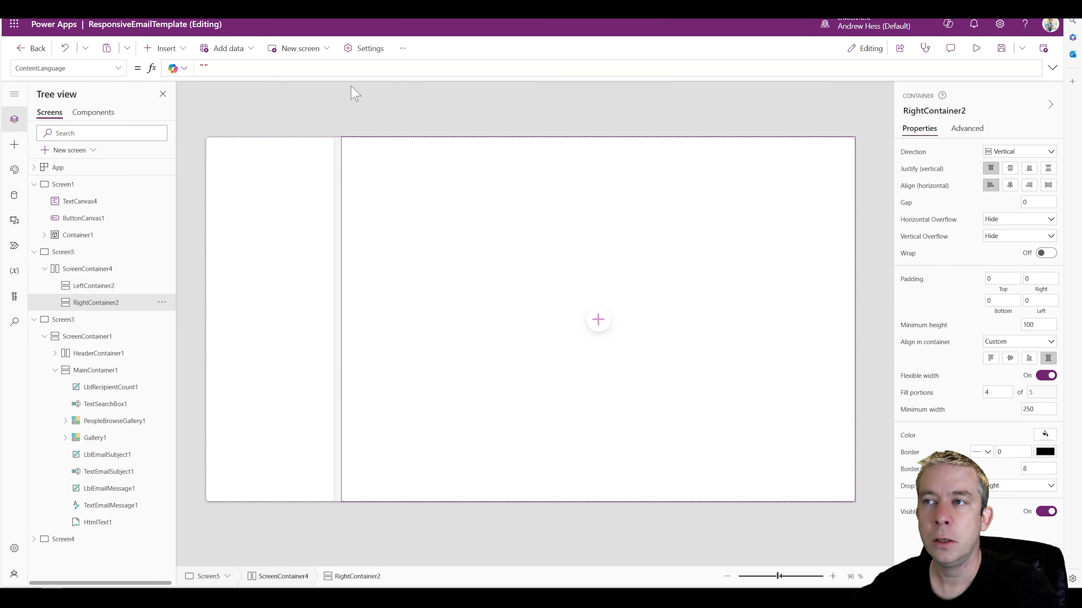
left_click(353, 93)
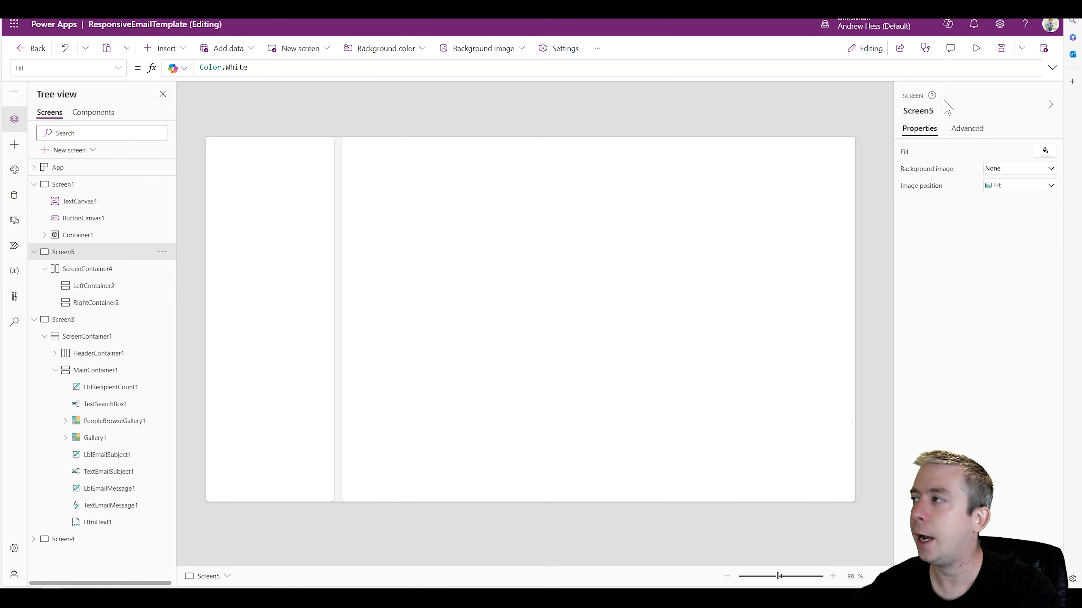
left_click(976, 48)
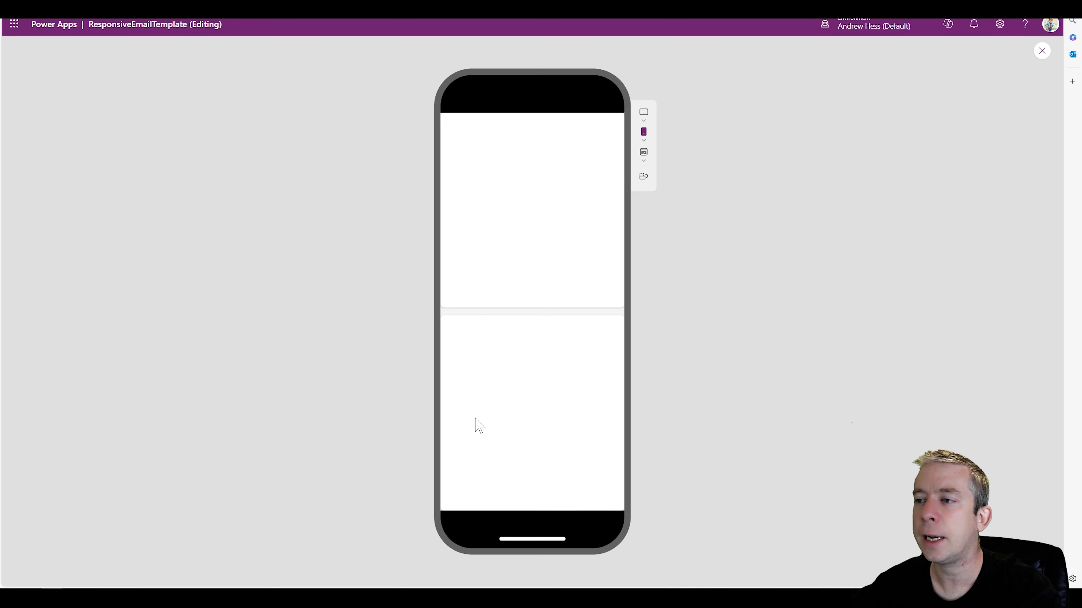
left_click(1042, 51)
Turn off wrapping for ScreenContainer4 and check the layout in the phone preview
left_click(284, 272)
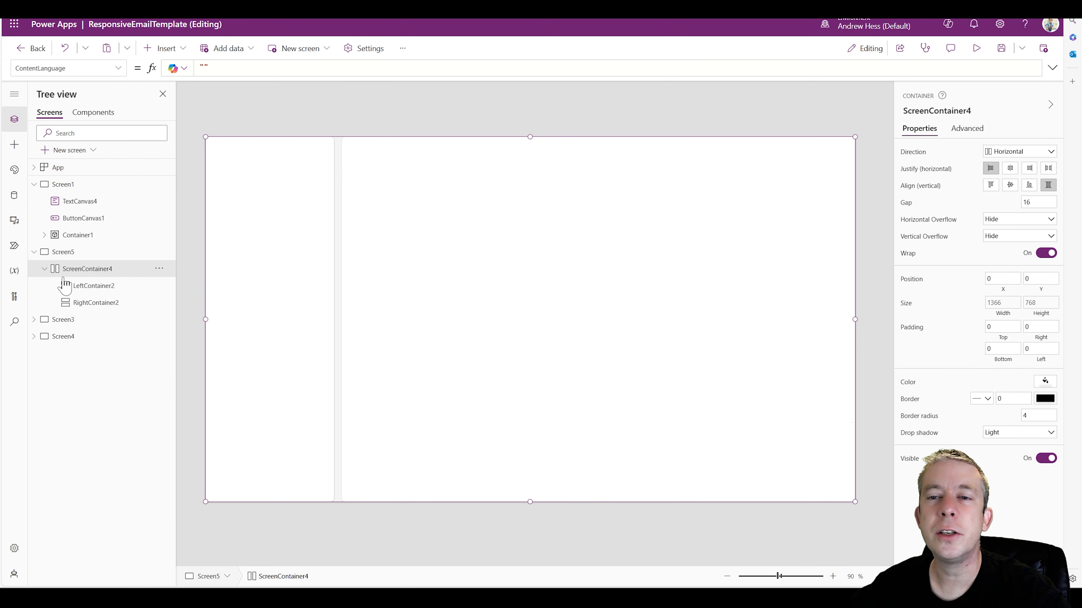
left_click(94, 275)
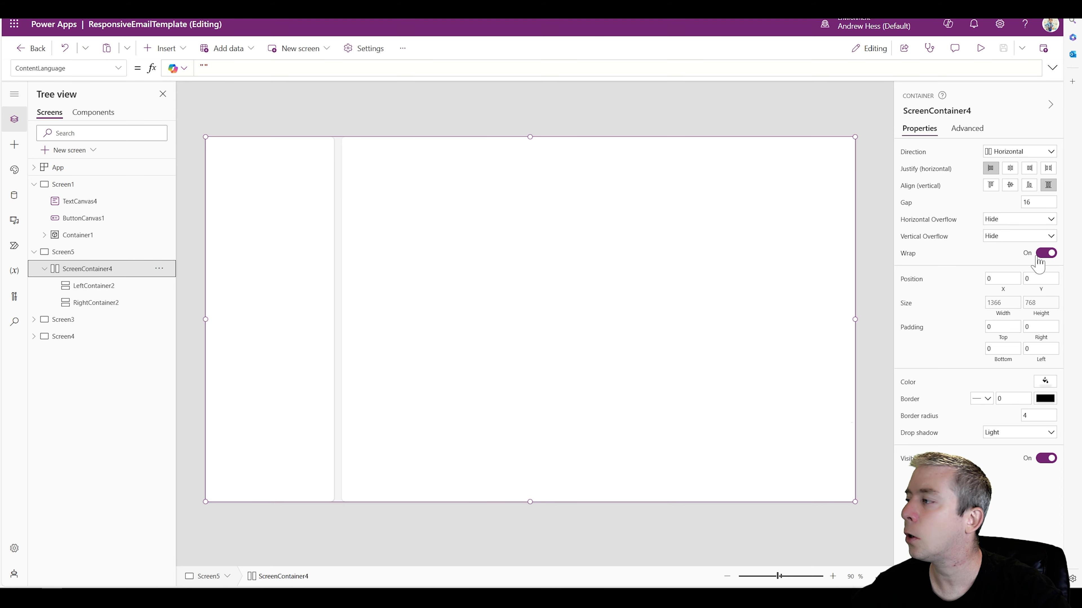
left_click(974, 49)
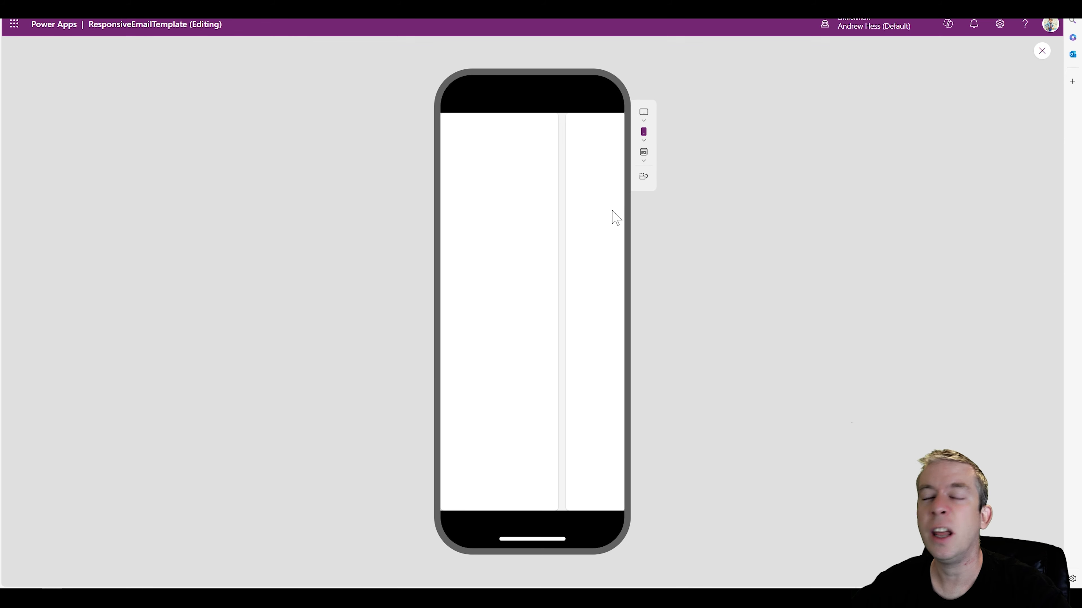
left_click(1042, 53)
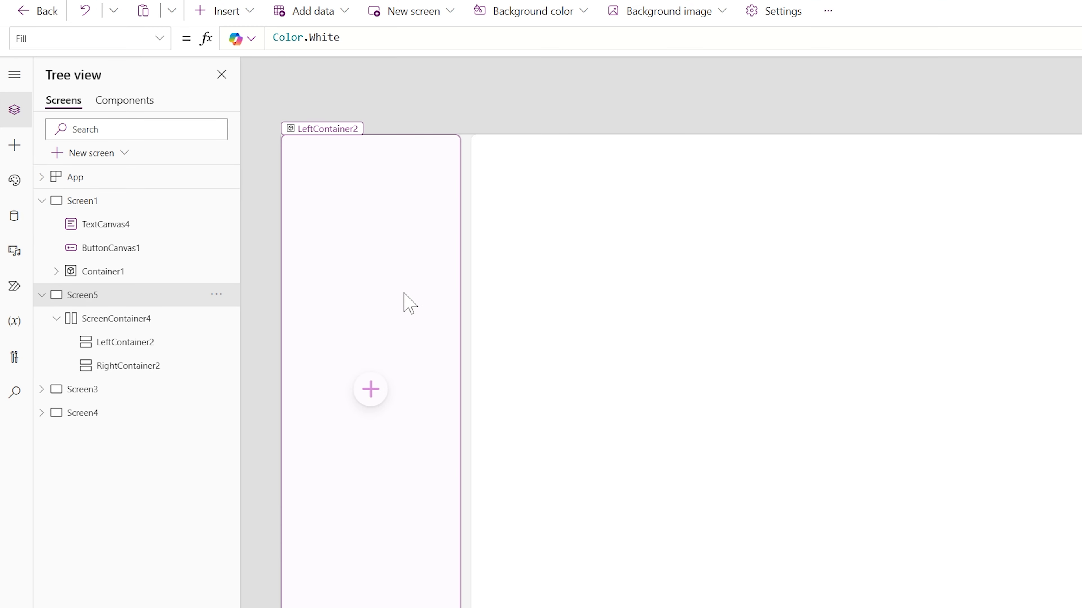
Set the Width property of LeftContainer2 to Parent.Width
left_click(123, 342)
left_click(160, 38)
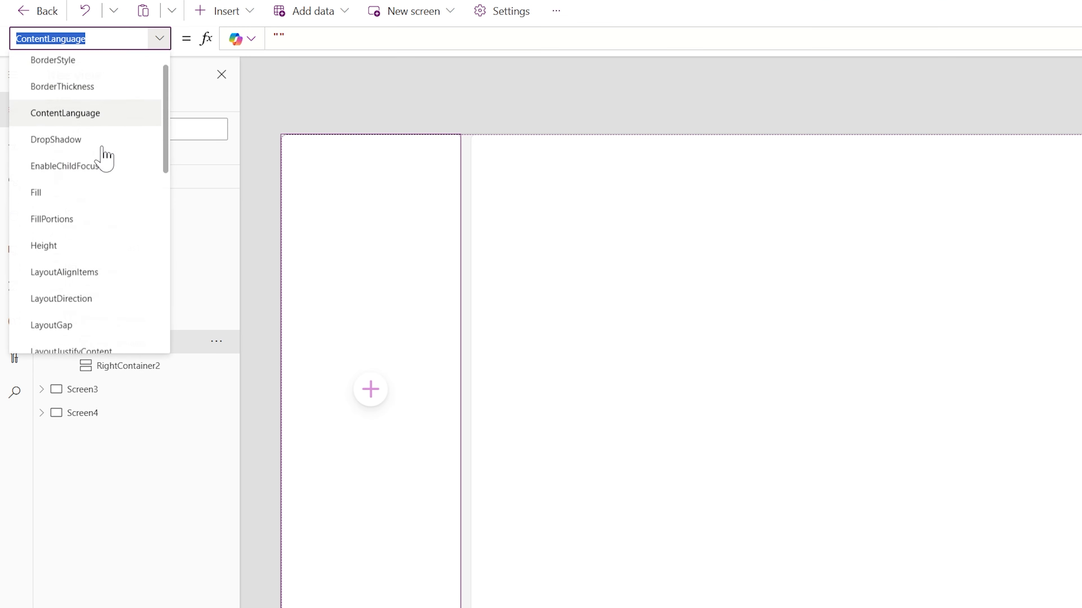
scroll(104, 158, "down", 5)
left_click(50, 287)
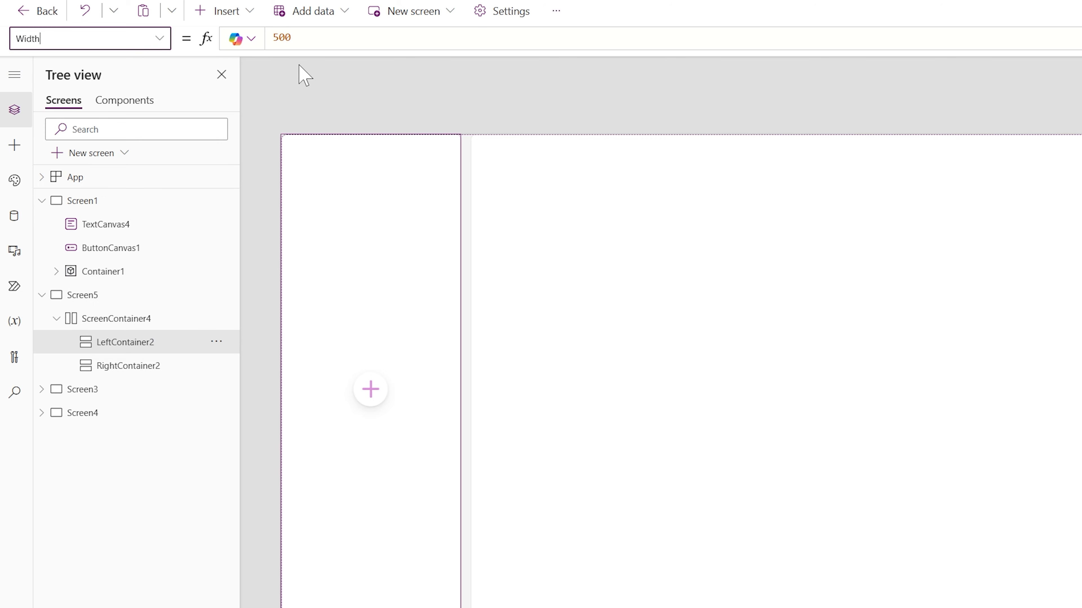
key("ctrl+a")
type("Paren")
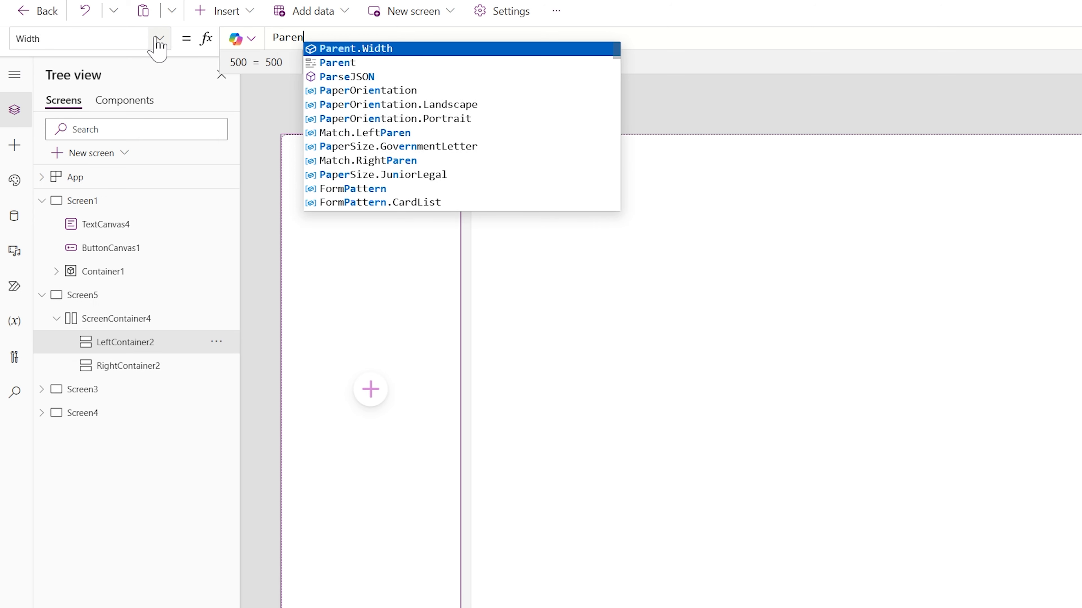
type("t.Width")
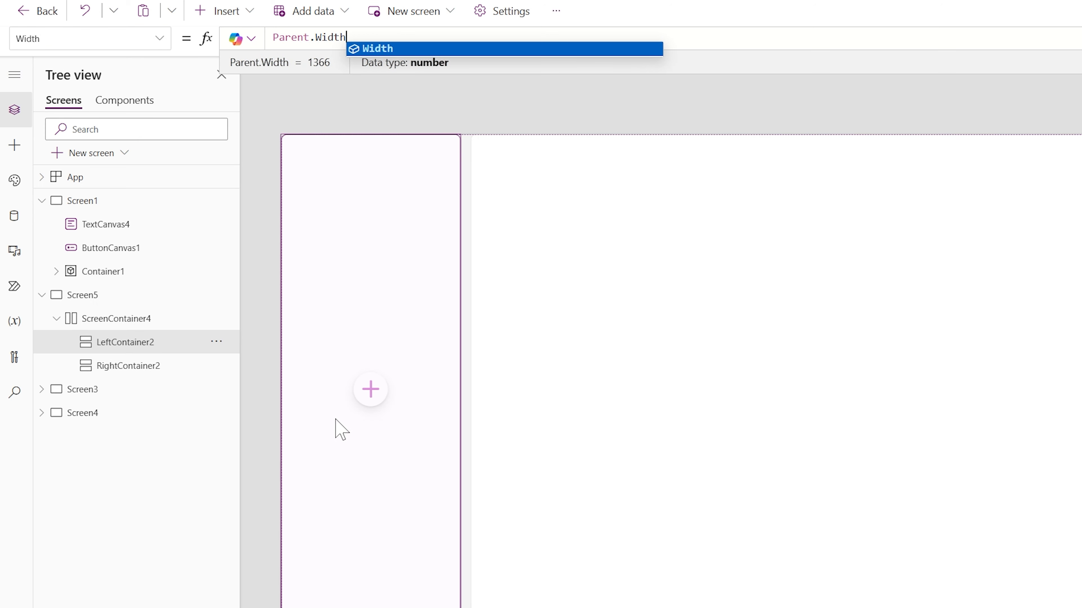
Set the Width property of RightContainer2 to Parent.Width
left_click(155, 365)
left_click(159, 39)
scroll(98, 194, "down", 5)
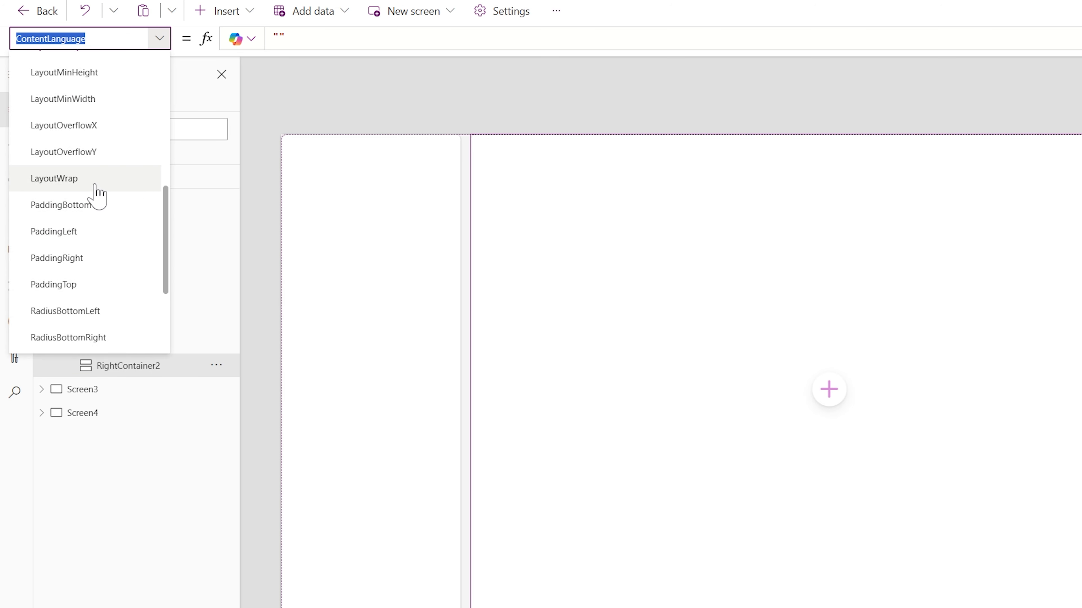
scroll(64, 255, "down", 3)
left_click(48, 287)
key("ctrl+a")
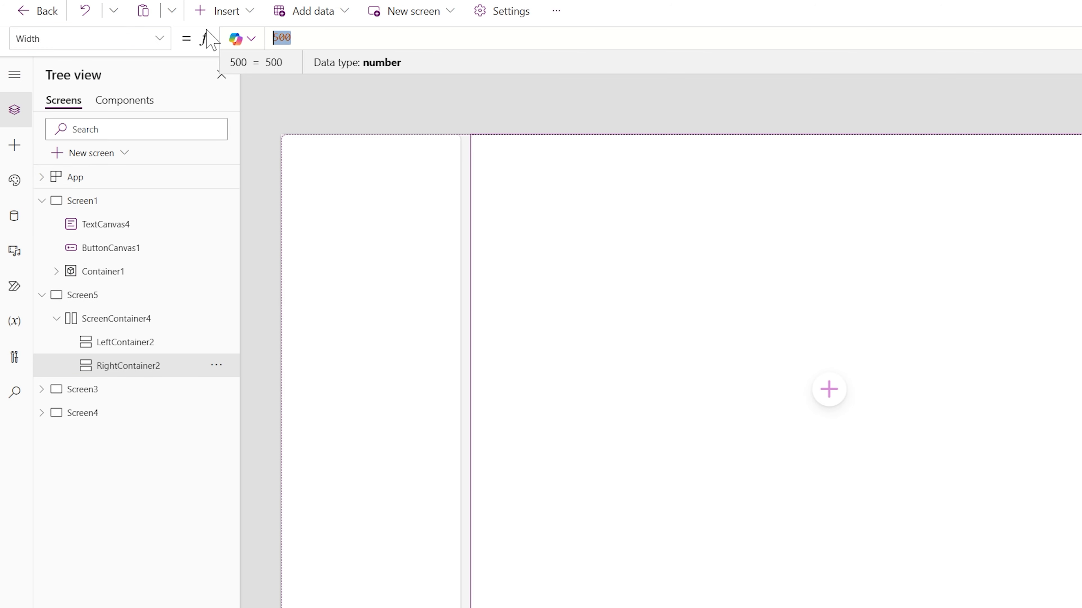
type("Parent.Widt")
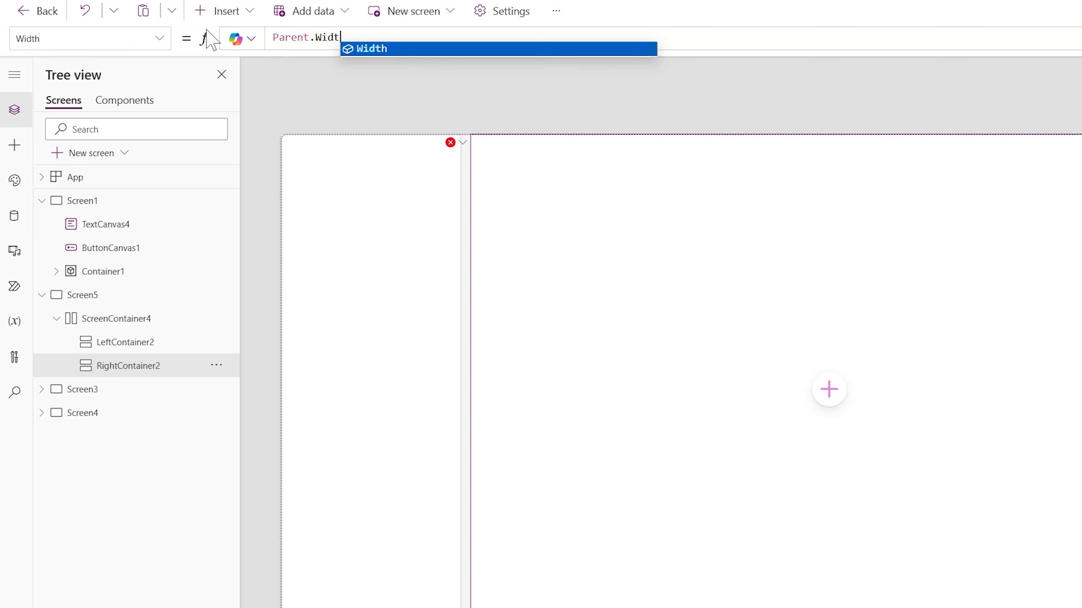
type("h")
key("Return")
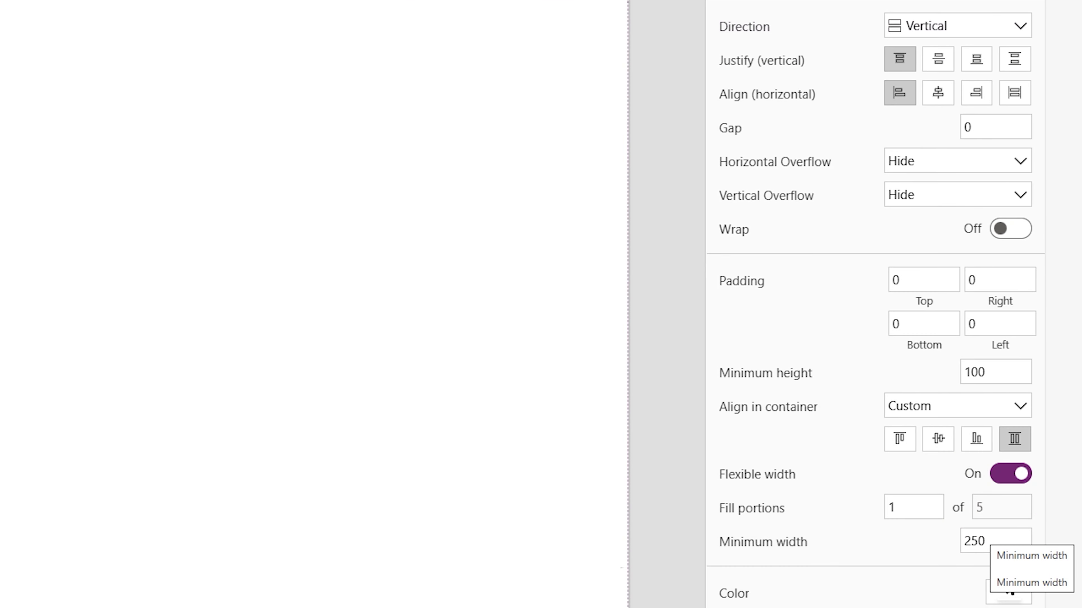
Set the minimum width of LeftContainer2 to 50 and check the layout in the phone preview
left_click(988, 541)
type("50")
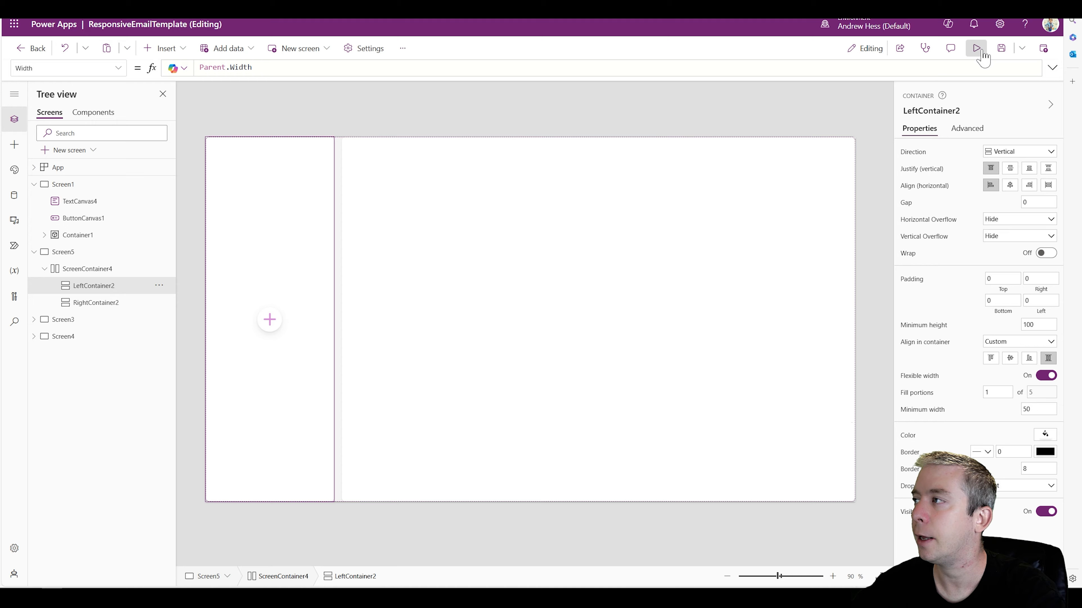
left_click(976, 48)
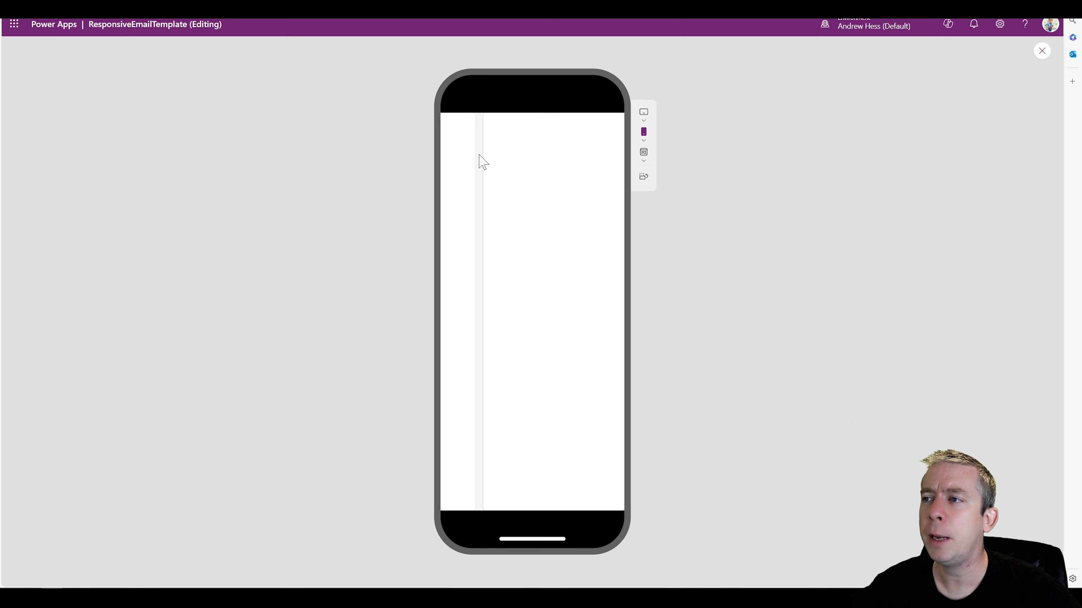
left_click(1031, 59)
Open the LayoutGap property of ScreenContainer4 in the formula bar
left_click(236, 290)
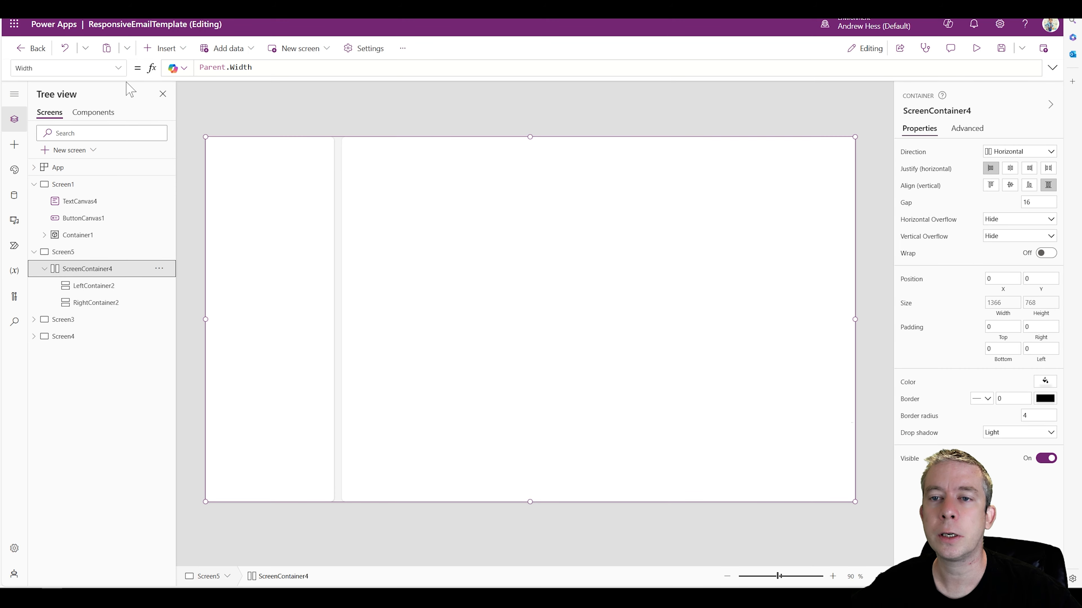
left_click(118, 67)
scroll(70, 177, "down", 5)
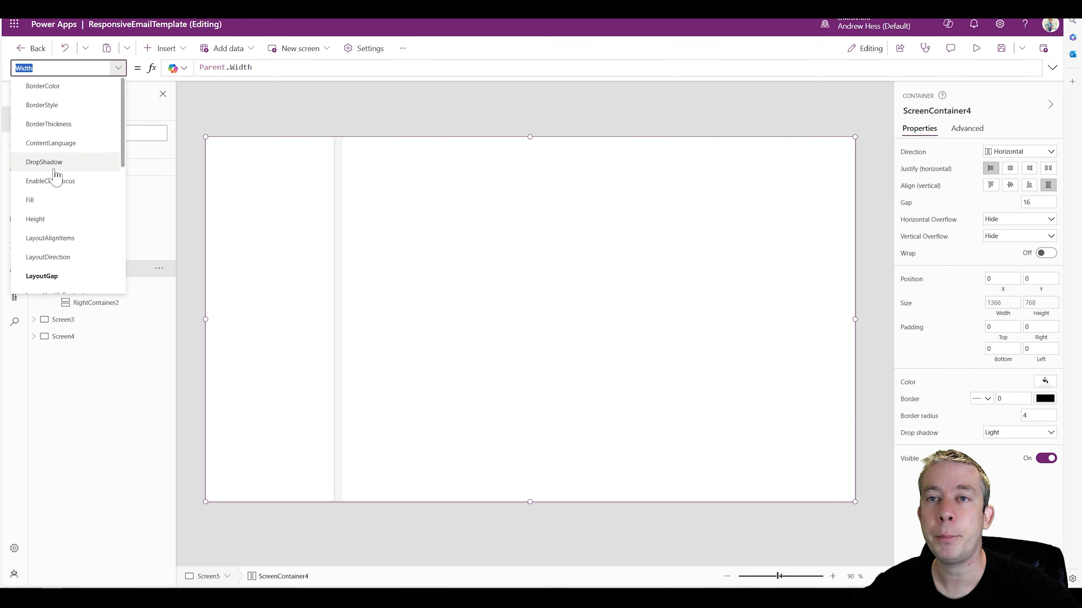
scroll(57, 179, "down", 1)
left_click(47, 235)
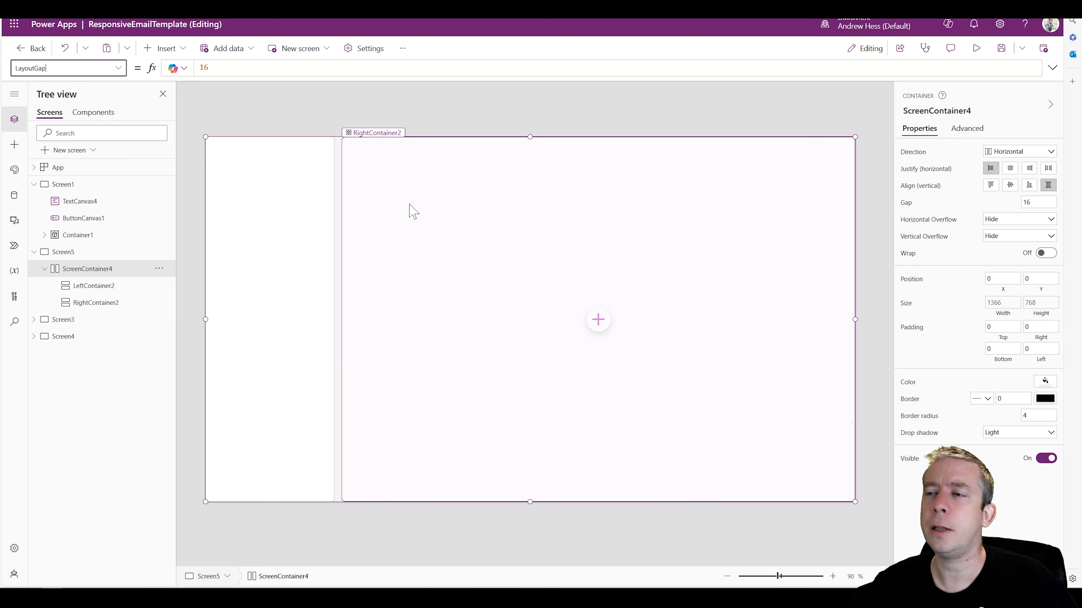
Insert a text control into RightContainer2, set its Text to Screen5.Size and preview the screen
left_click(409, 211)
left_click(170, 50)
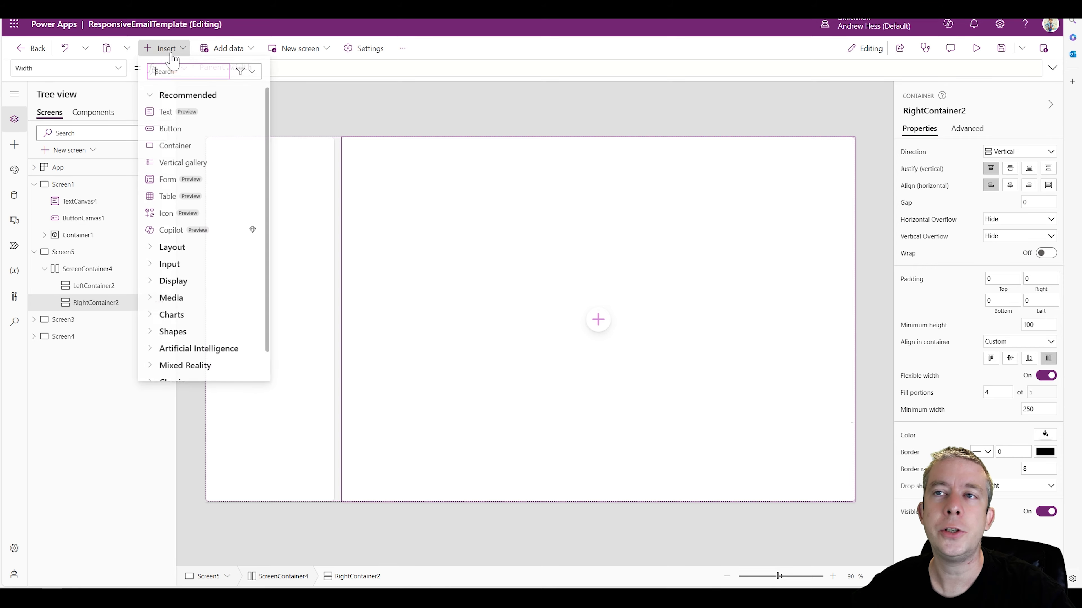
left_click(168, 113)
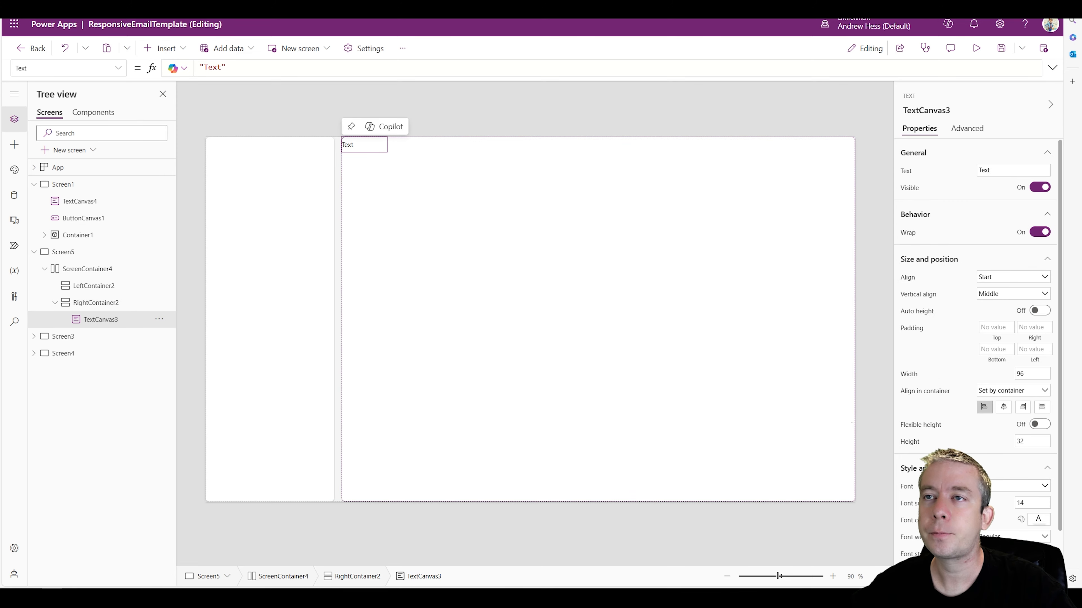
left_click_drag(230, 68, 183, 65)
type("S")
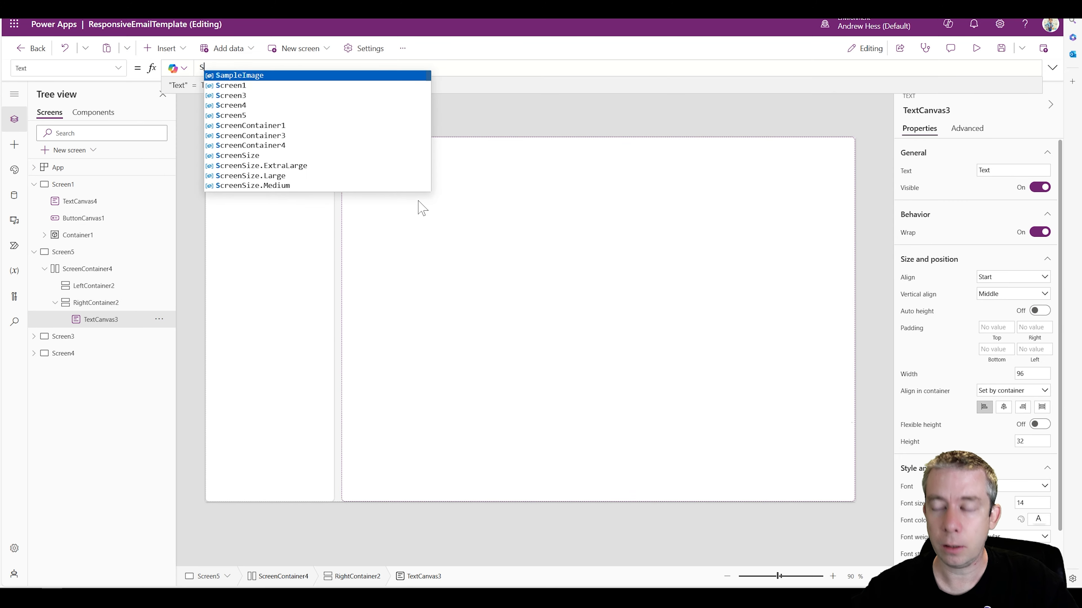
type("creen5.Size")
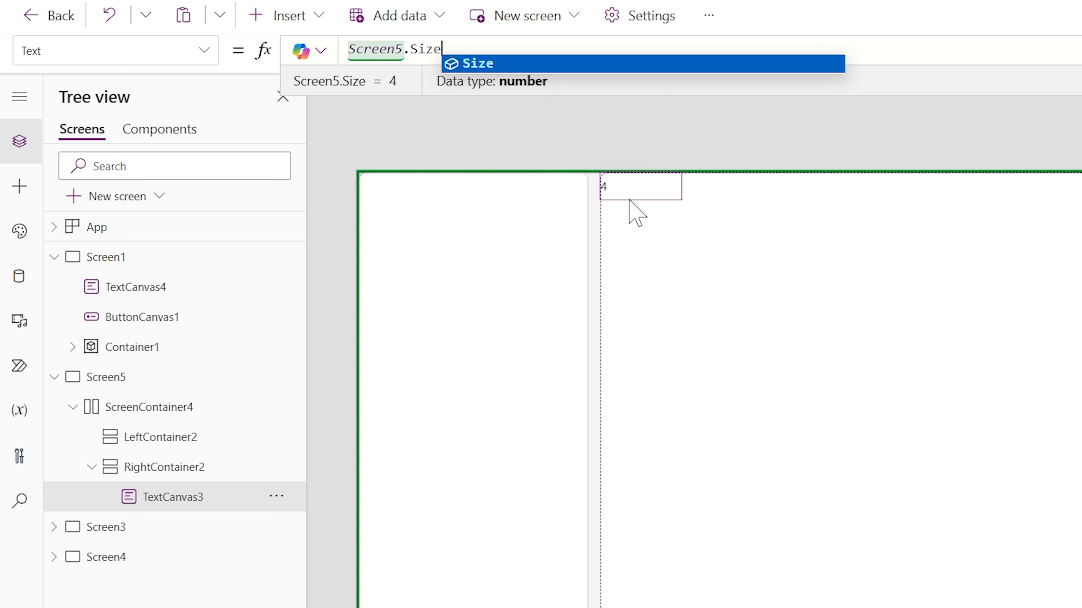
key("F5")
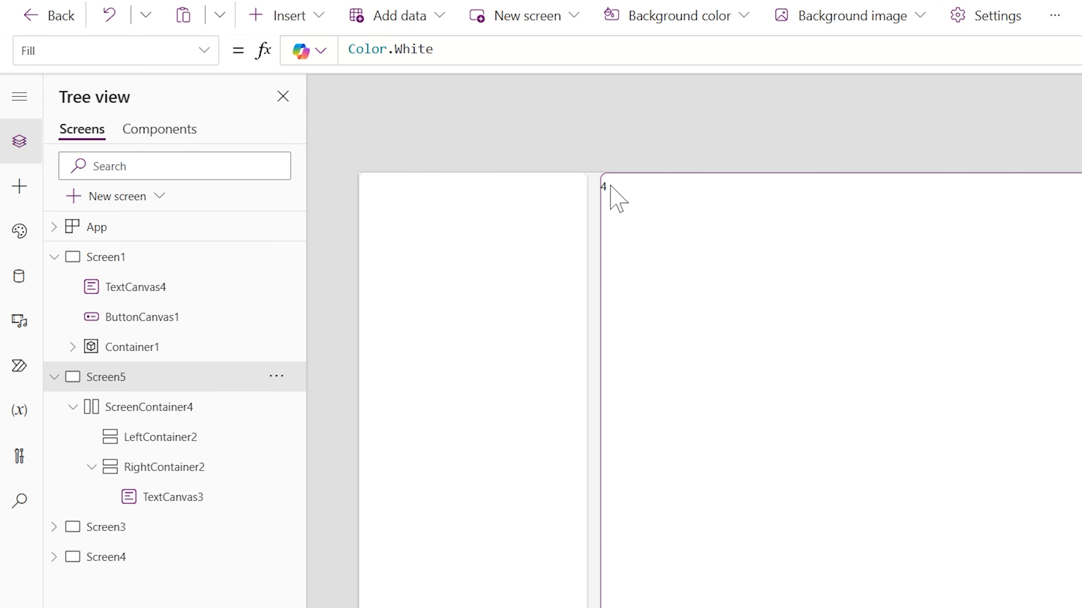
Set the LayoutGap of ScreenContainer4 to If(Screen5.Size=1,8,16) and check the gap in the phone preview
left_click(507, 84)
left_click(375, 174)
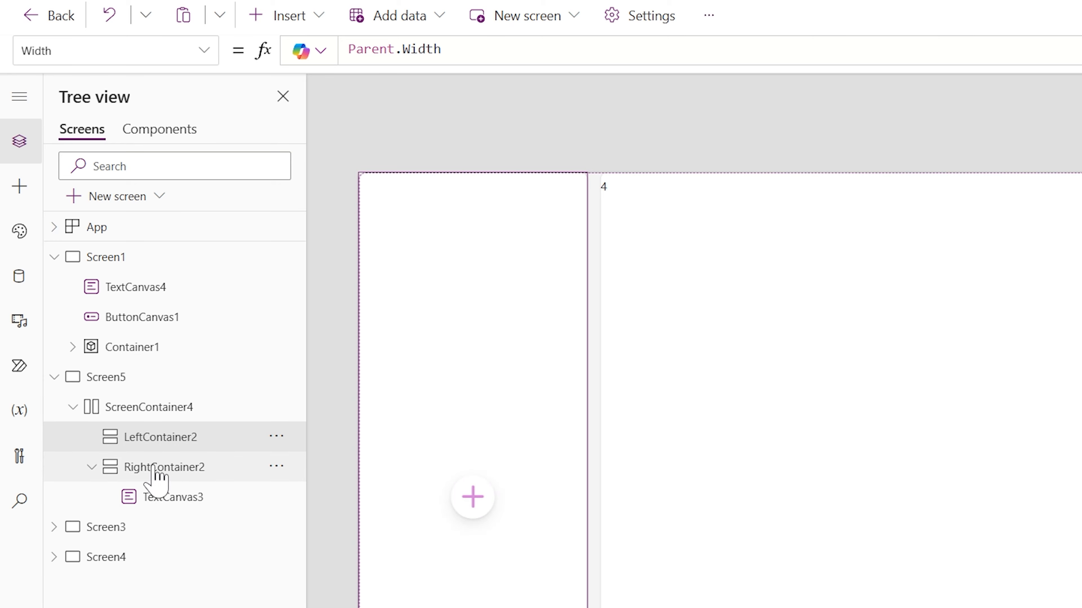
left_click(191, 411)
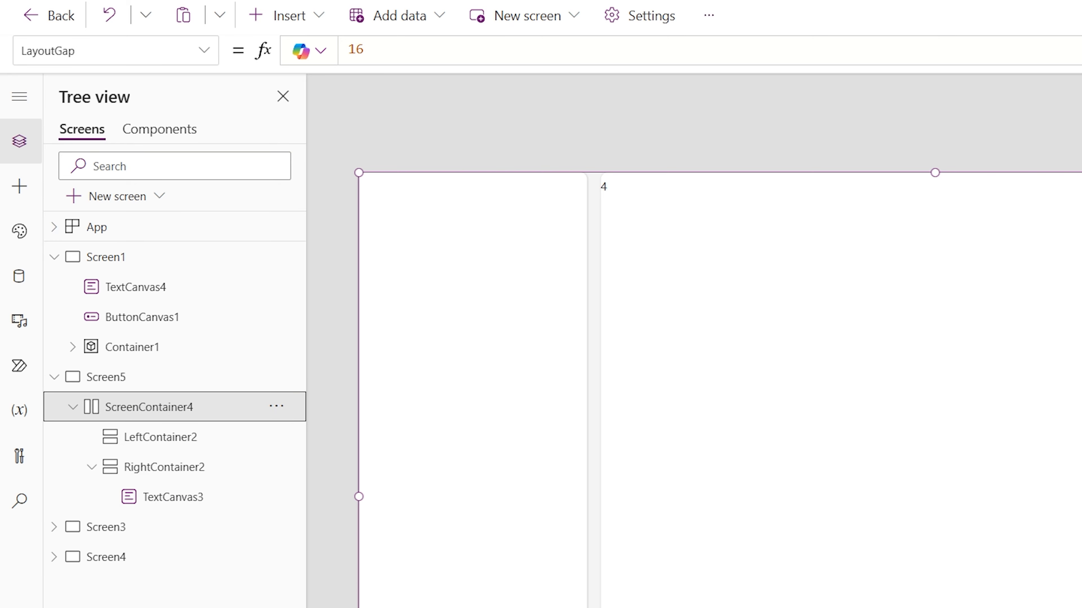
double_click(355, 49)
type("If(")
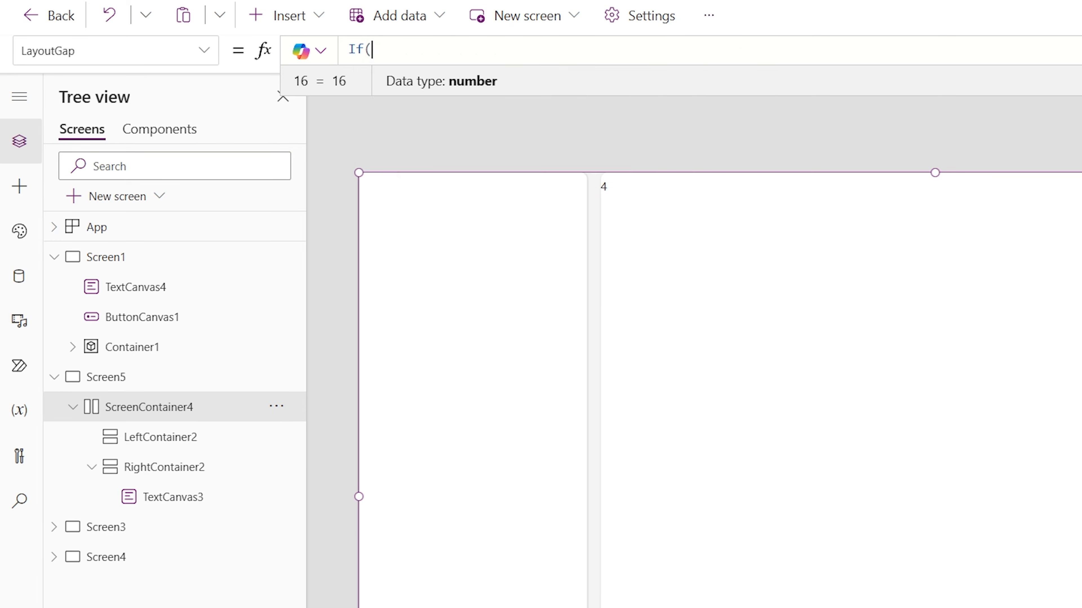
type("Screen5.Size=1,.")
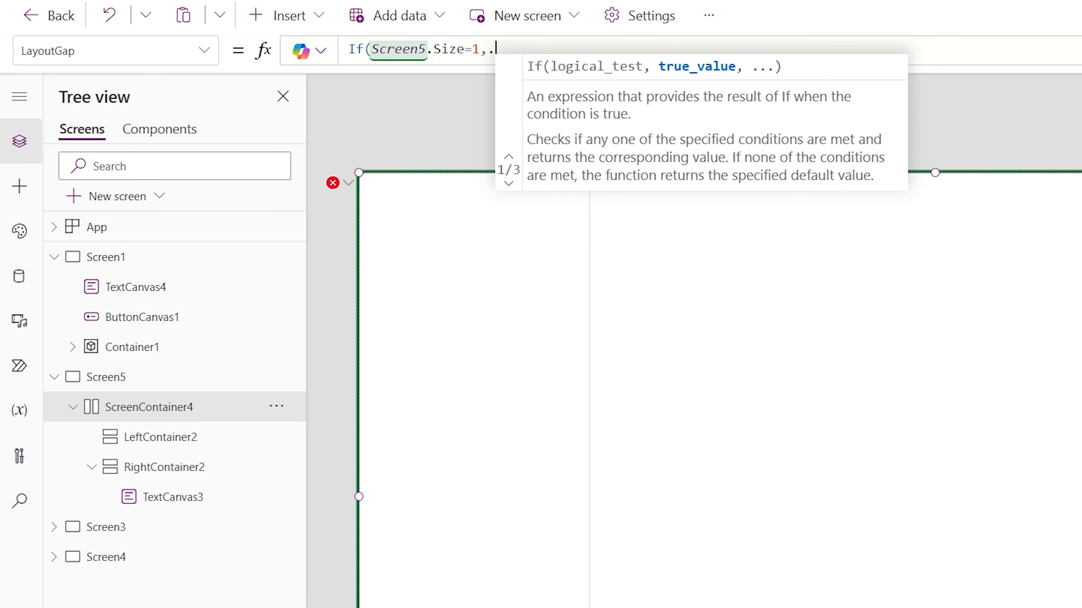
key("BackSpace")
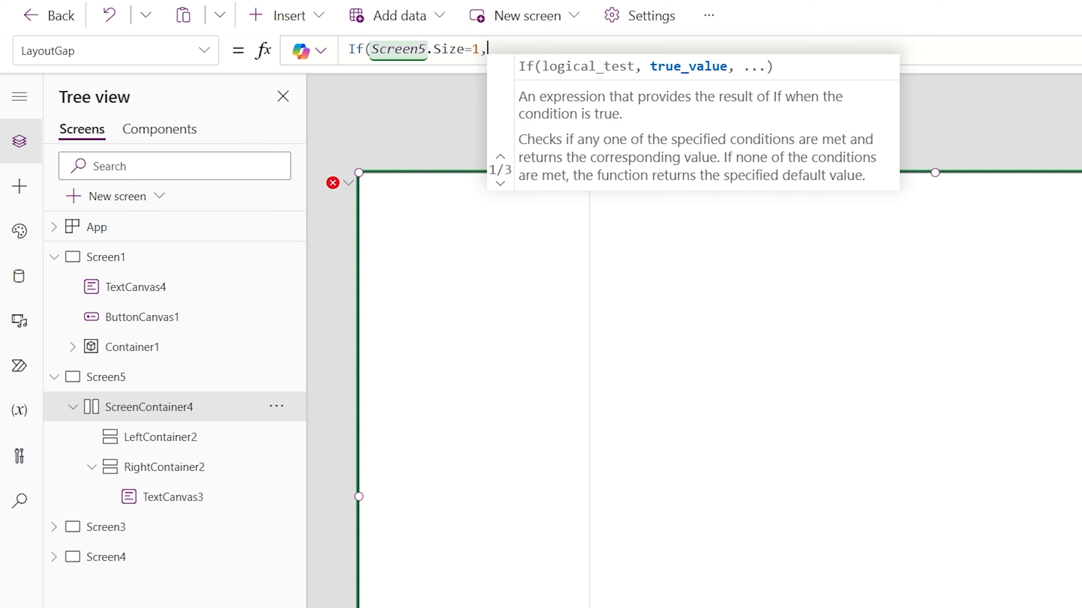
type("8,16)")
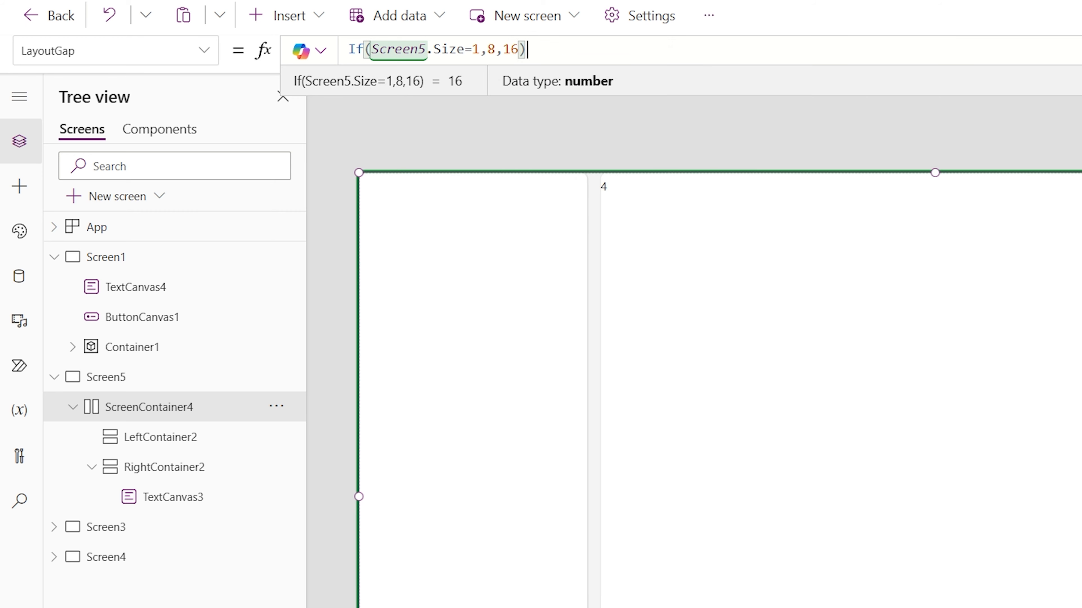
key("F5")
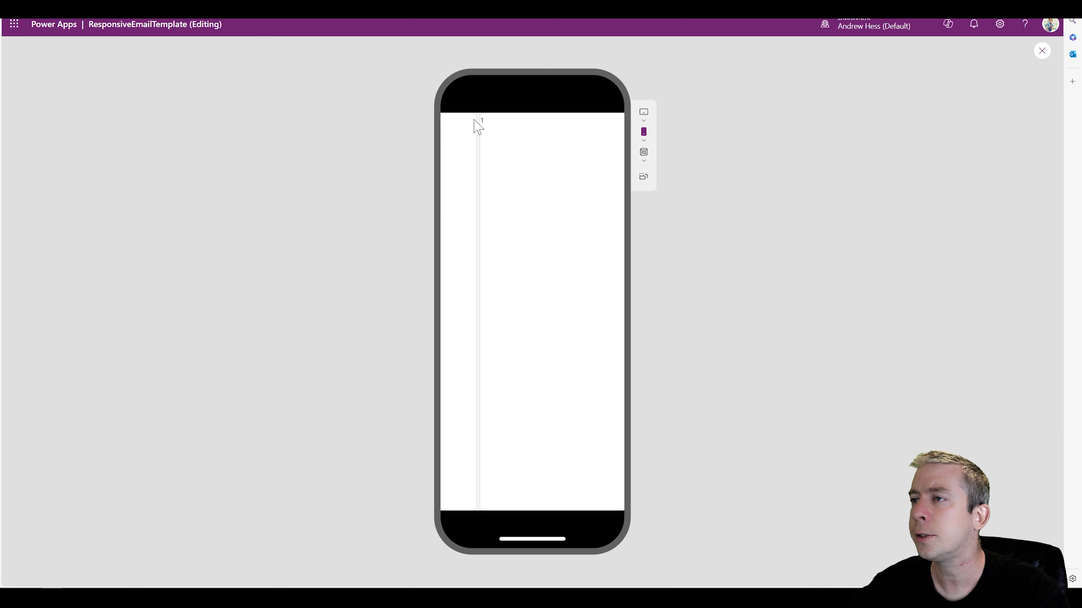
left_click(1042, 52)
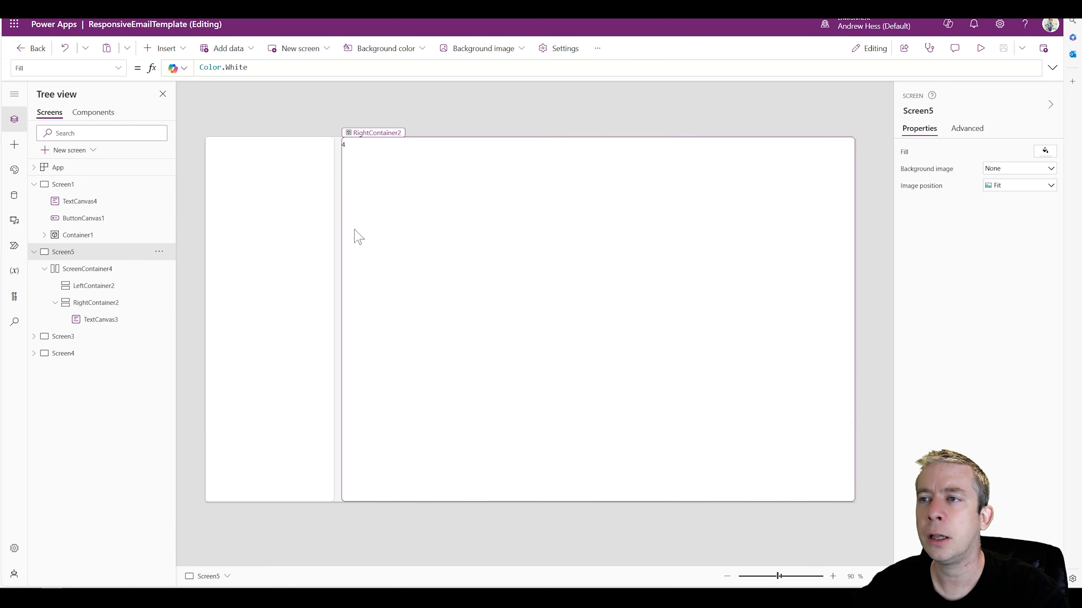
Insert a vertical gallery into LeftContainer2
left_click(261, 210)
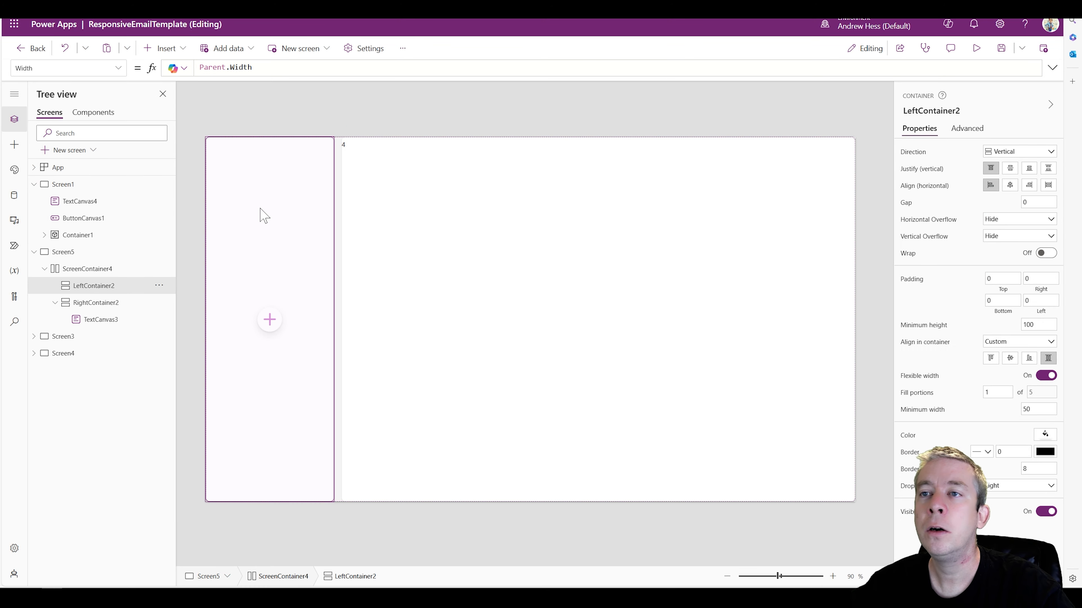
left_click(166, 48)
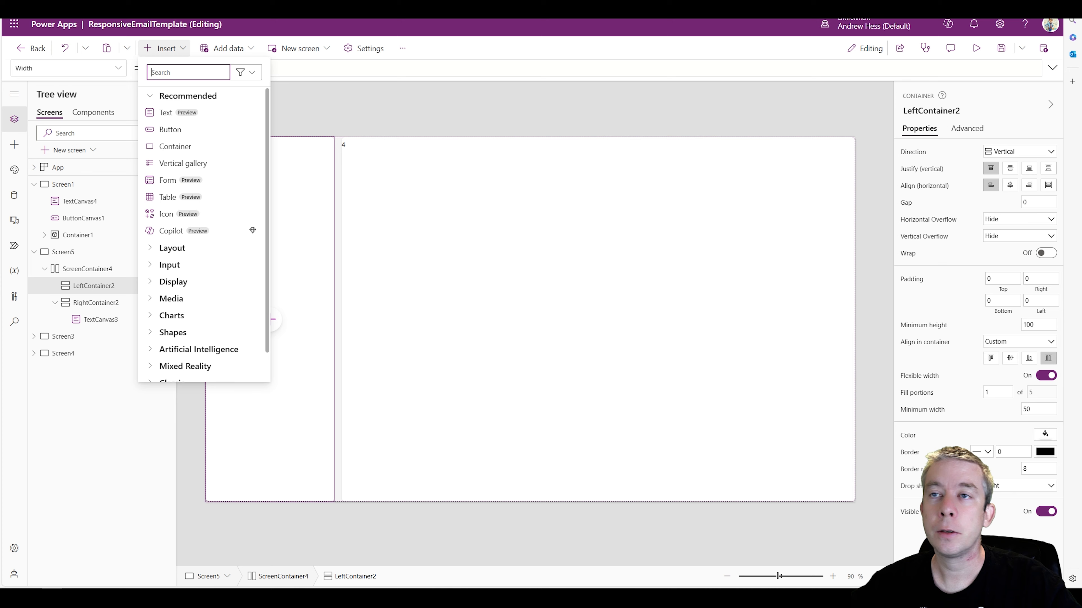
type("gallery")
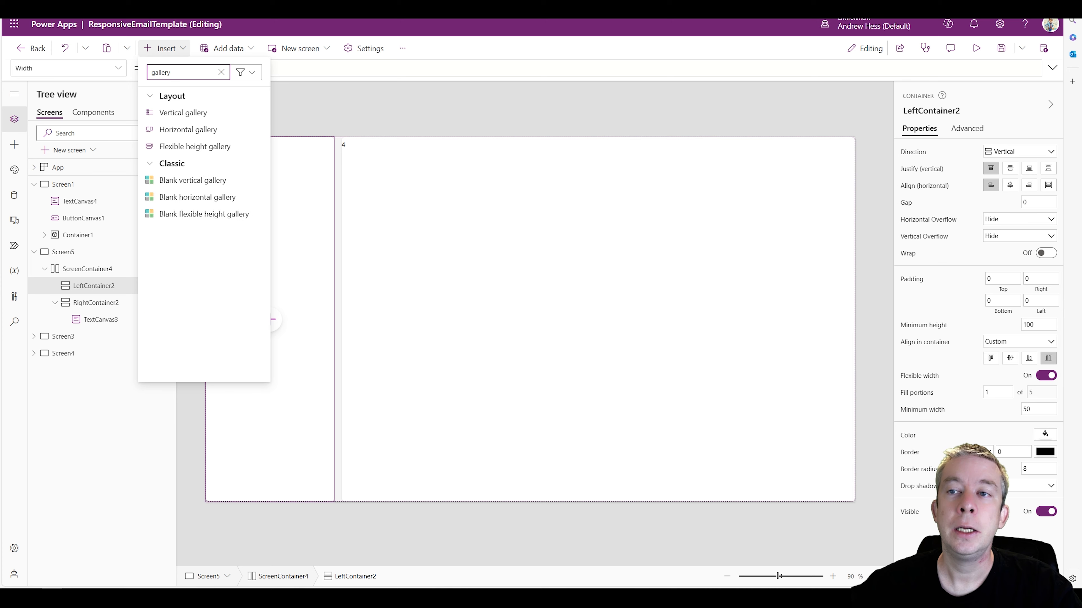
left_click(177, 117)
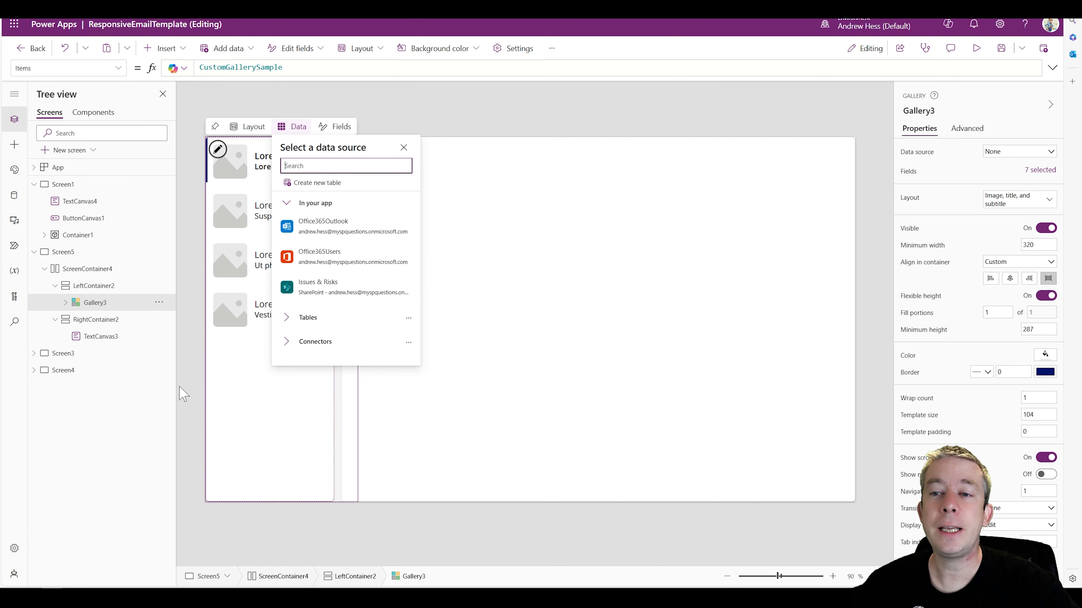
Set the Width property of the gallery in LeftContainer2 to Parent.Width
left_click(81, 286)
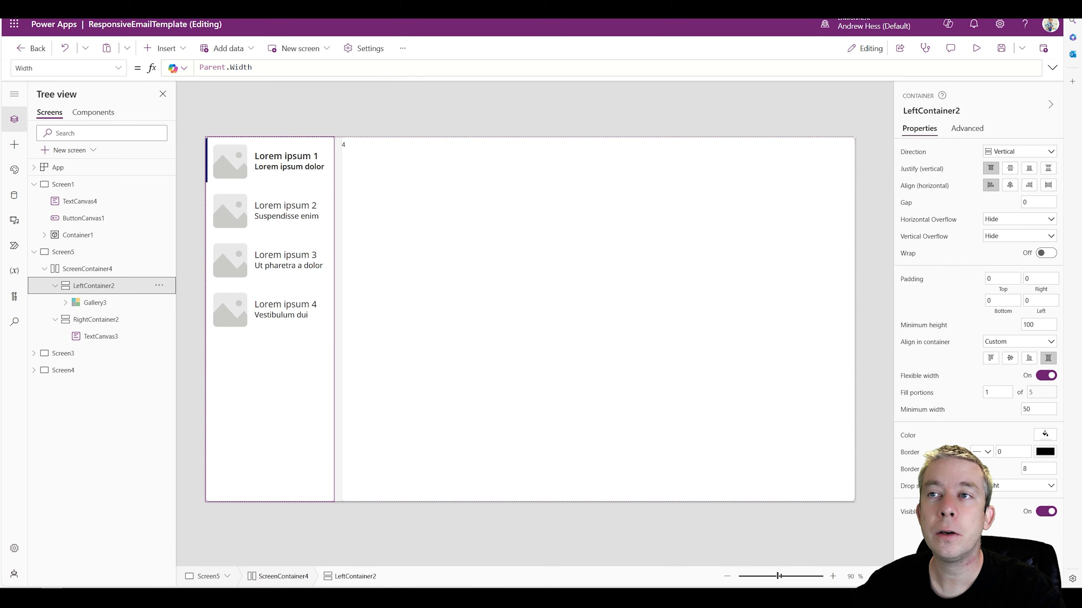
left_click(95, 302)
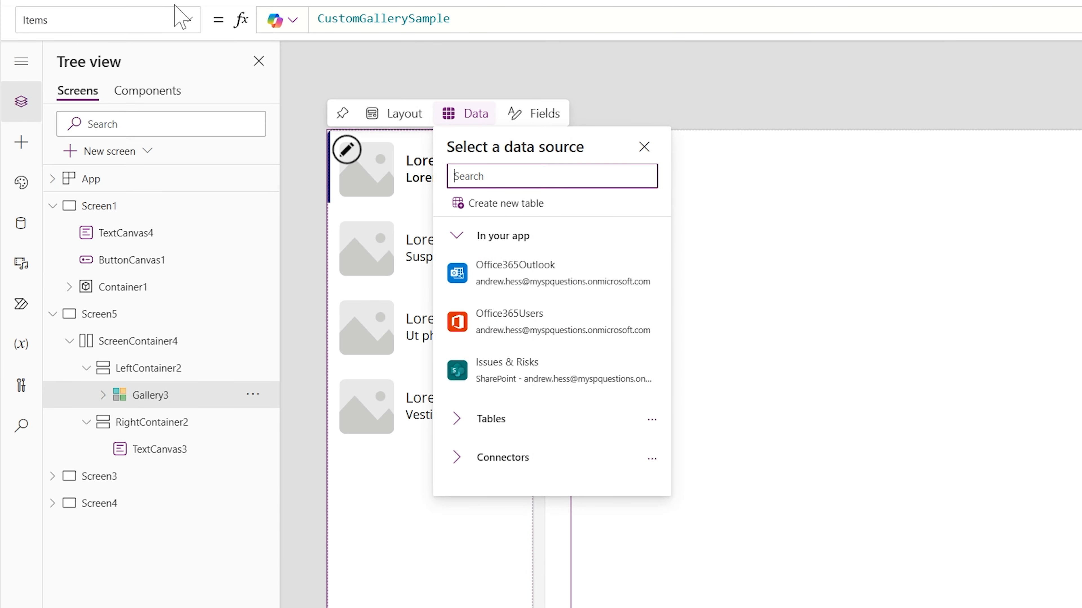
left_click(180, 17)
scroll(128, 235, "down", 5)
left_click(90, 282)
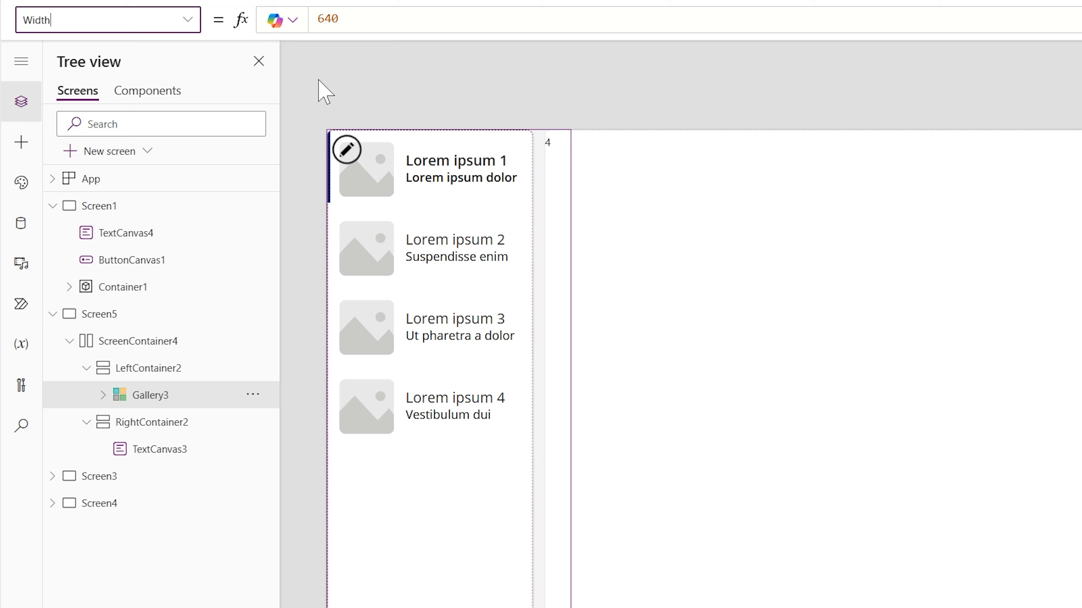
key("Tab")
key("ctrl+a")
key("BackSpace")
type("Pare")
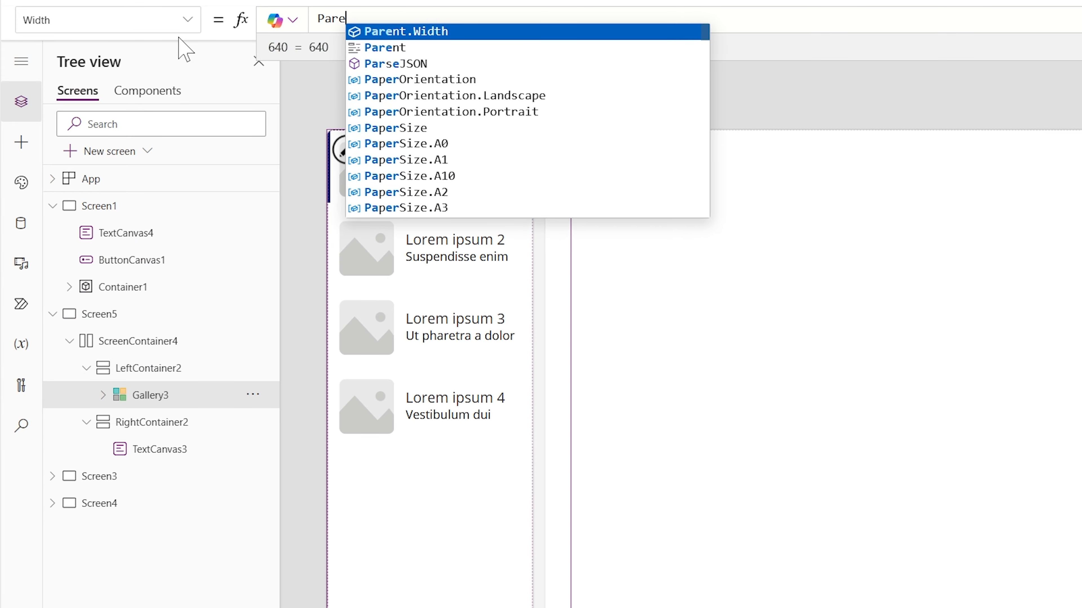
type("nt.Width")
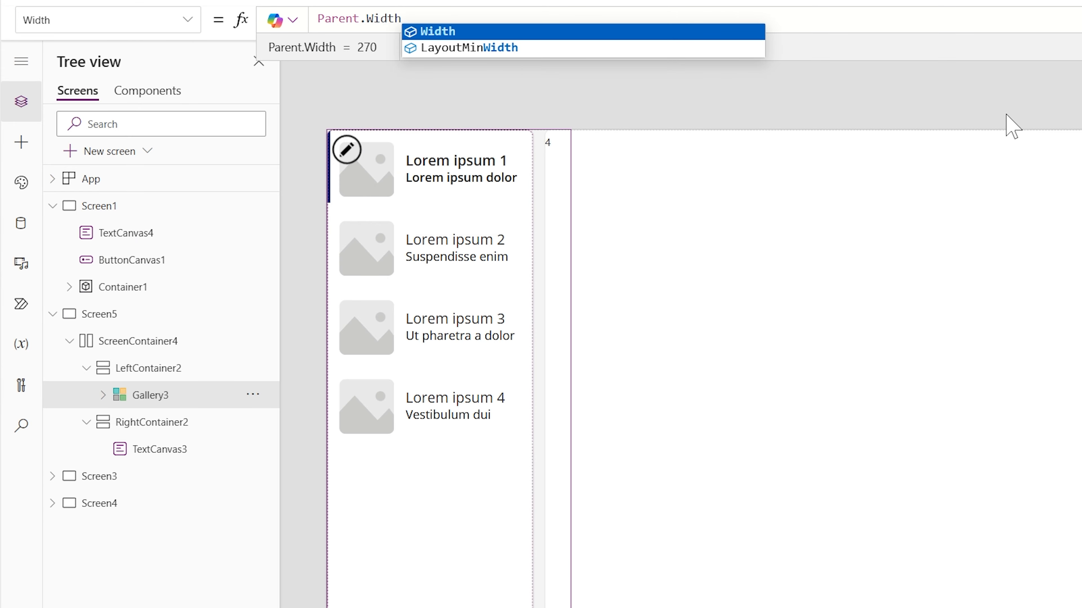
Set the minimum width of the gallery in LeftContainer2 to 10
left_click(580, 92)
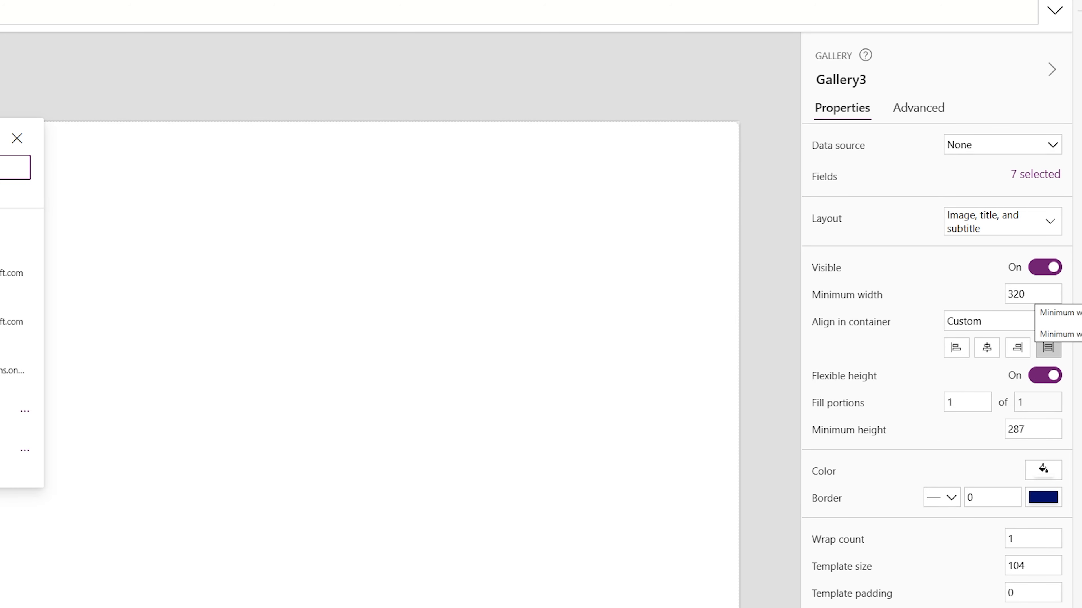
left_click(1035, 294)
left_click_drag(1011, 294, 979, 301)
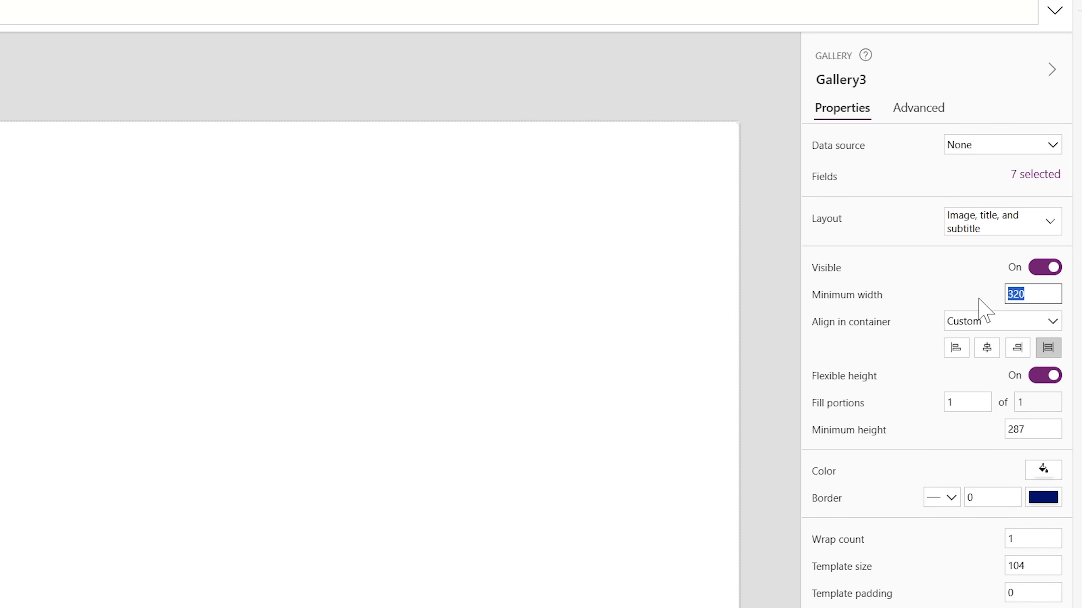
type("100")
key("Return")
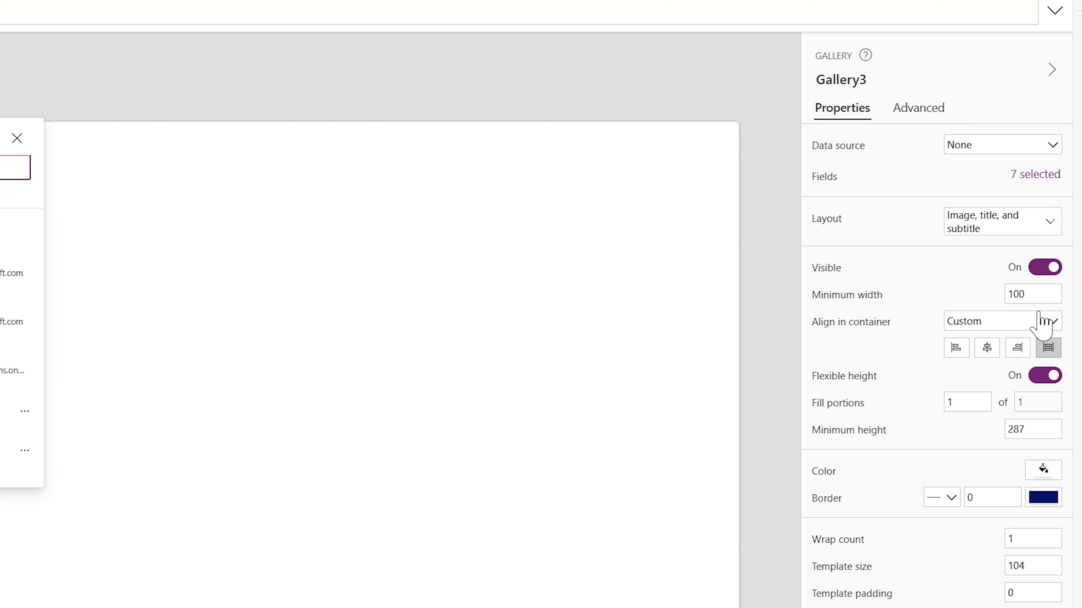
type("10")
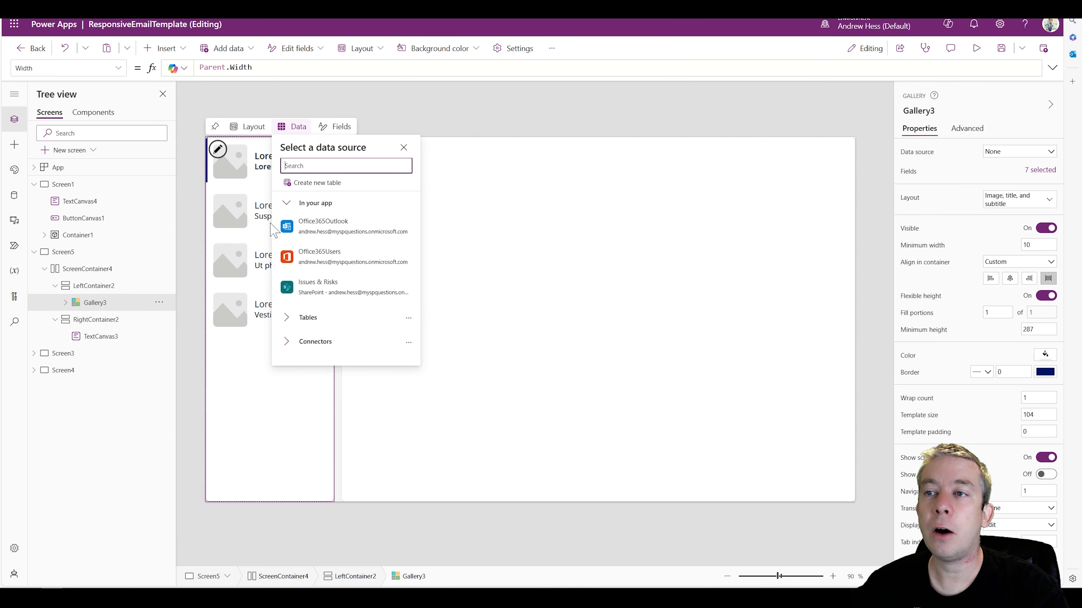
left_click(233, 359)
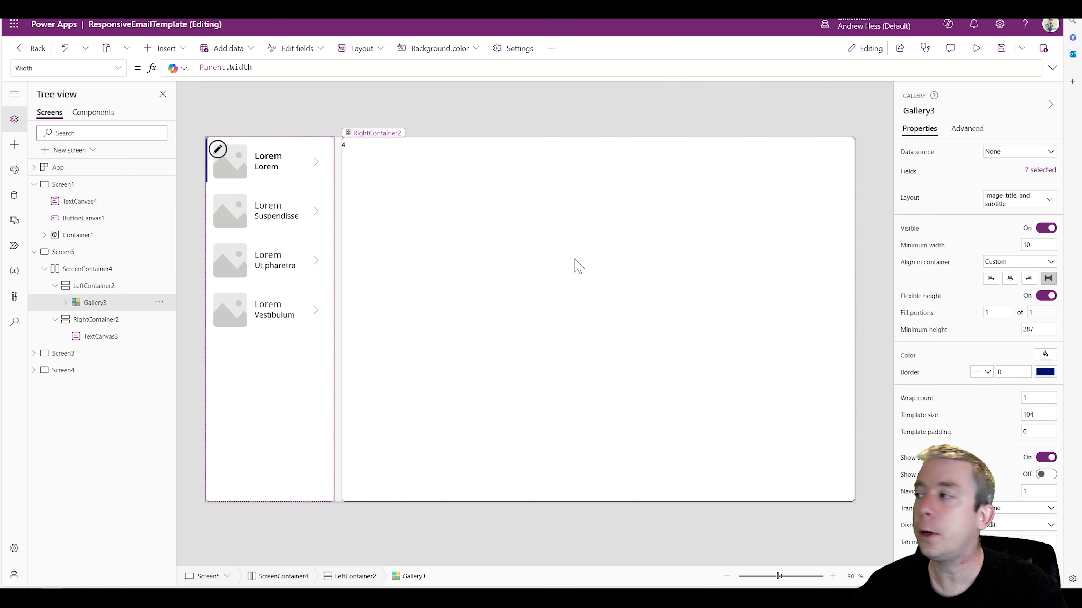
Change the gallery's layout to Title and delete the next-arrow icon from its template
left_click(1013, 204)
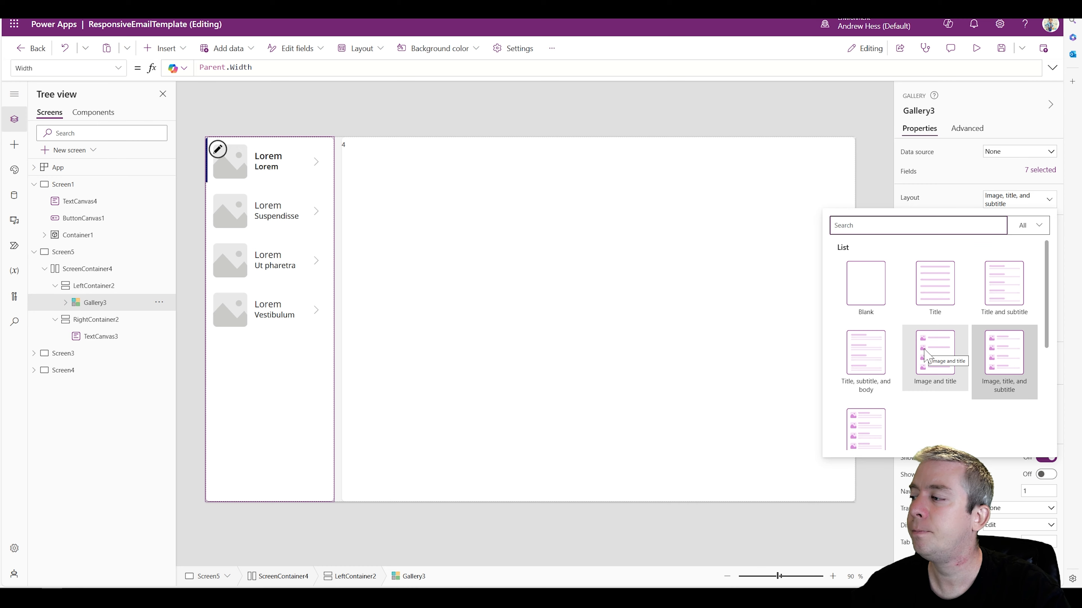
left_click(949, 293)
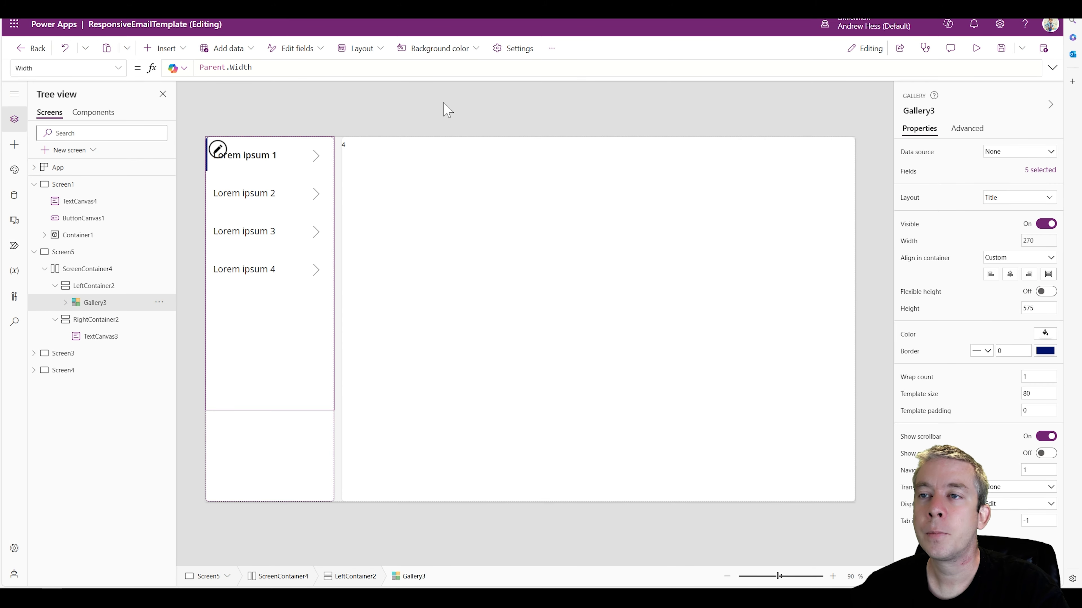
left_click(316, 155)
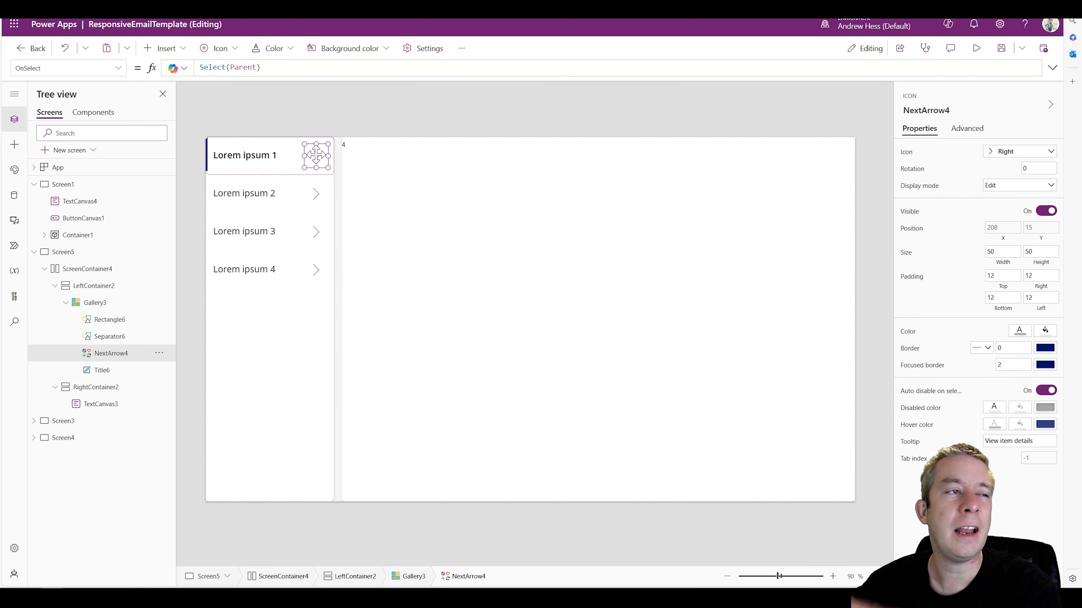
key("Delete")
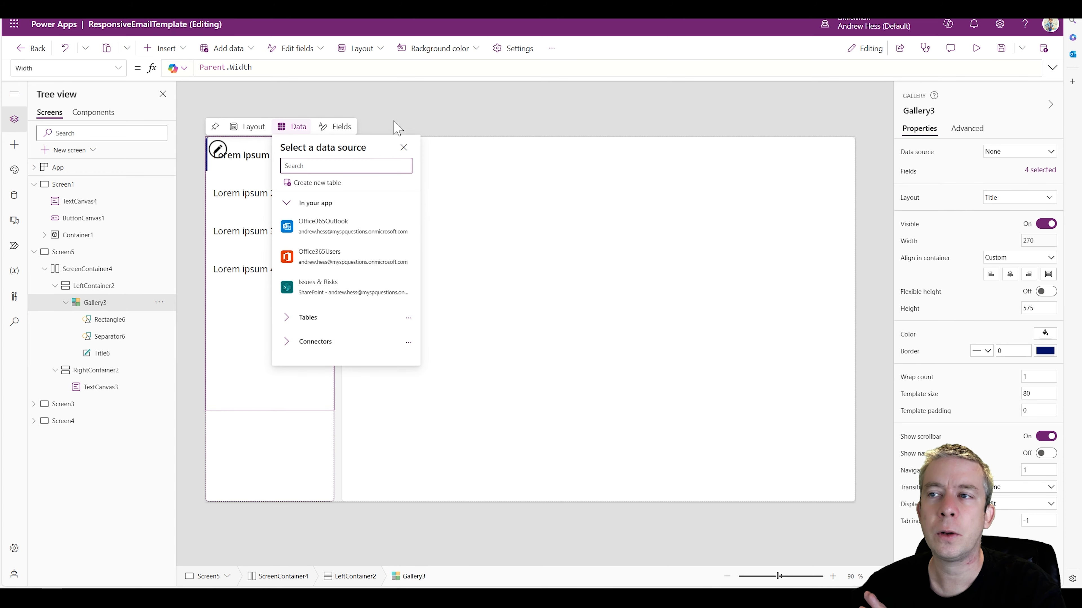
left_click(424, 105)
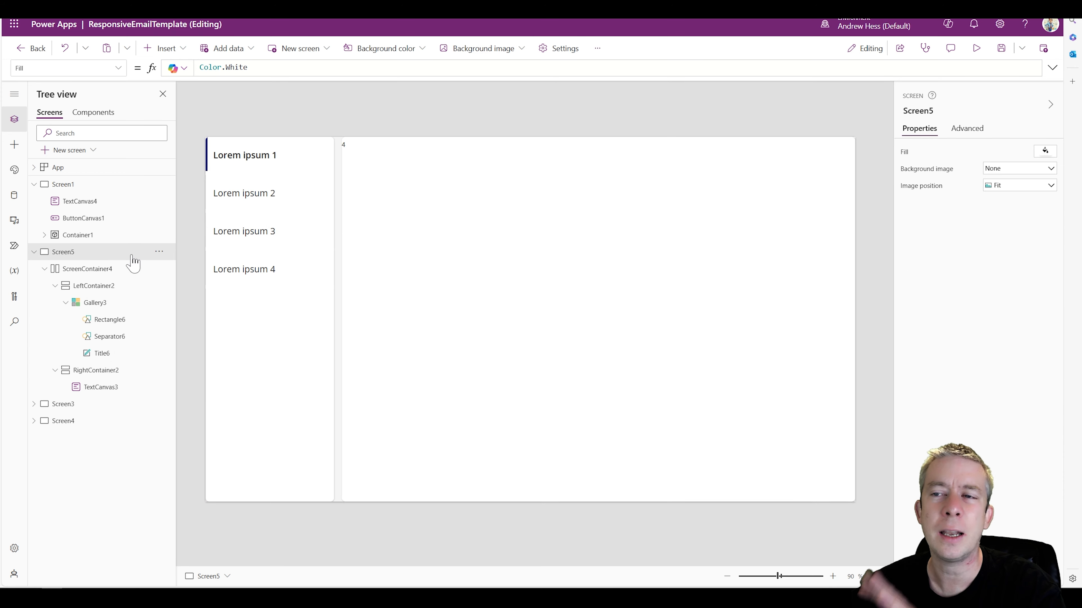
Delete the selection rectangle from the gallery template and check the screen in the phone preview
left_click(209, 164)
key("Delete")
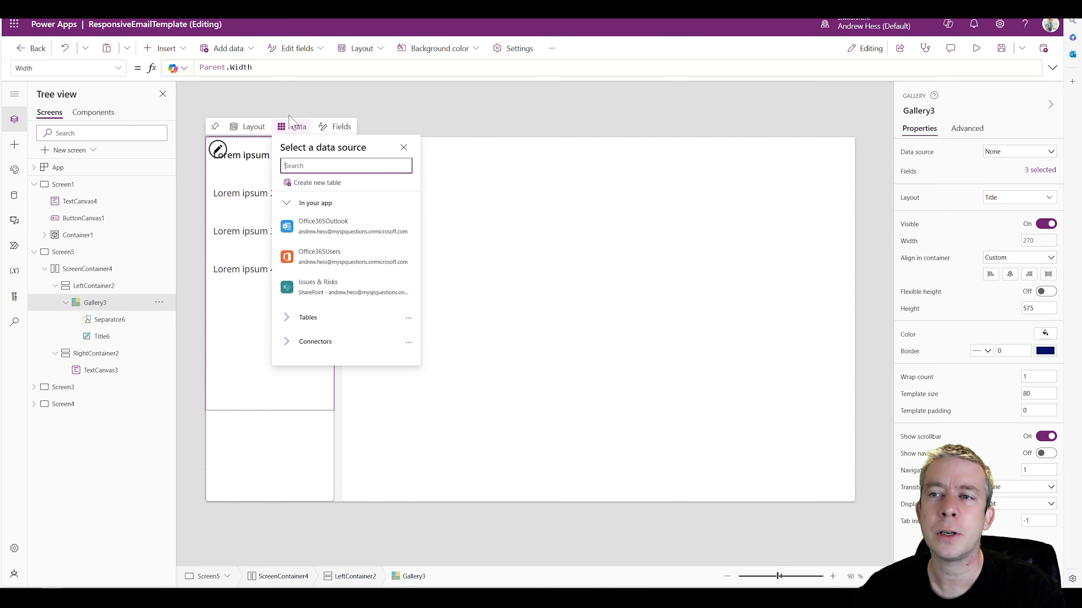
left_click(426, 112)
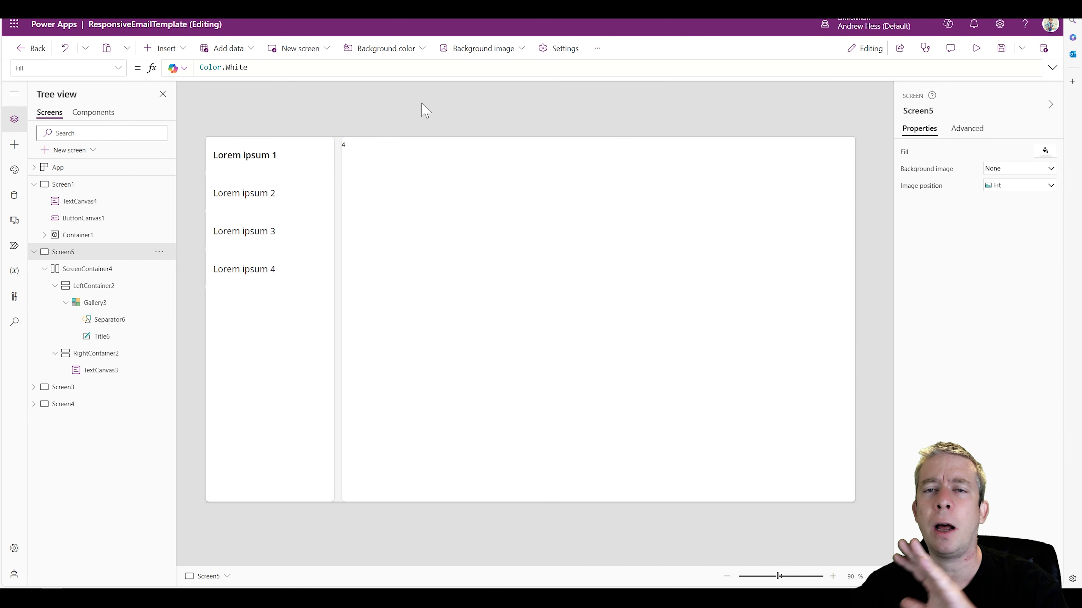
left_click(976, 47)
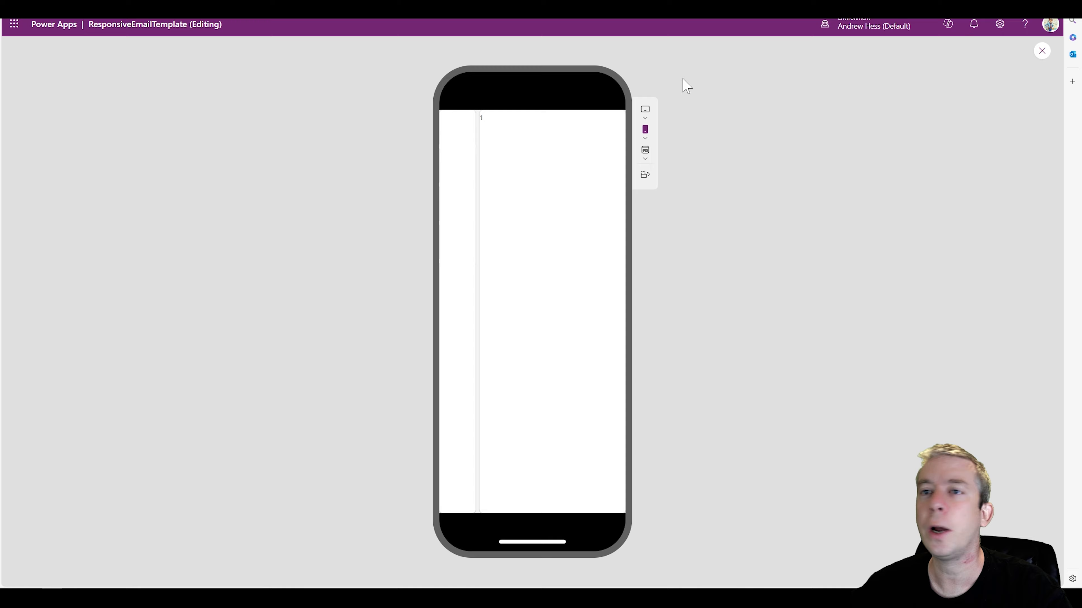
left_click(1042, 52)
Insert a button into the gallery template and stretch it over the whole row, 270 wide and 80 high at position 0, 0
left_click(238, 169)
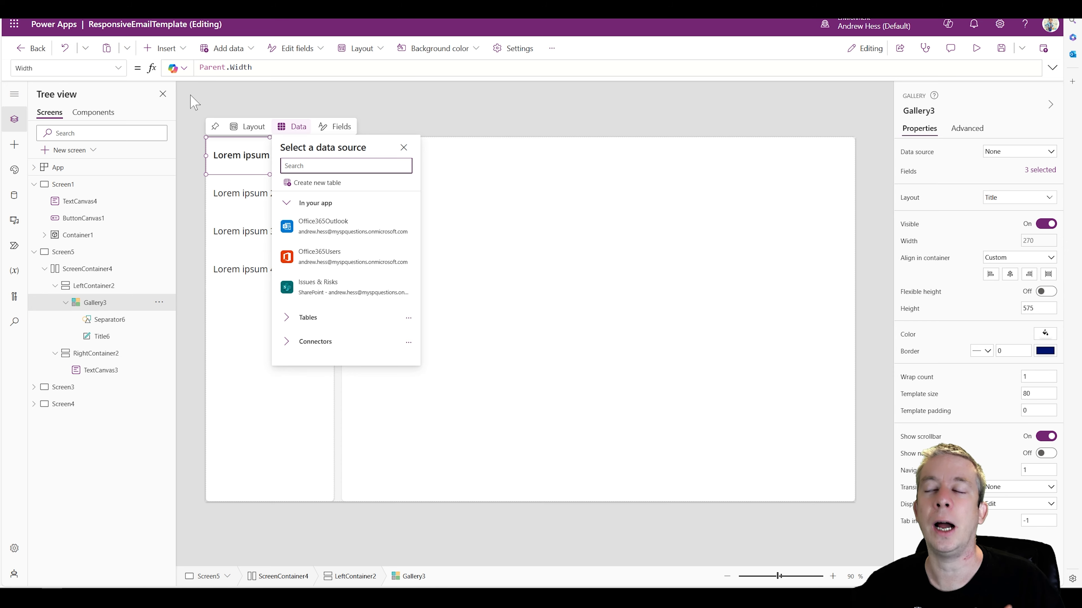
left_click(165, 48)
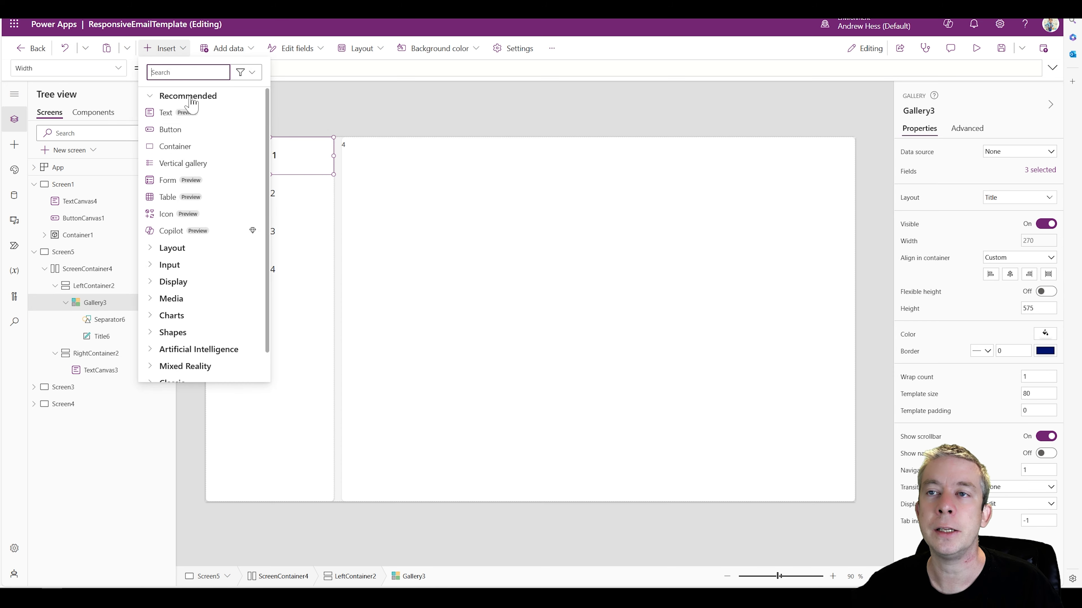
left_click(173, 130)
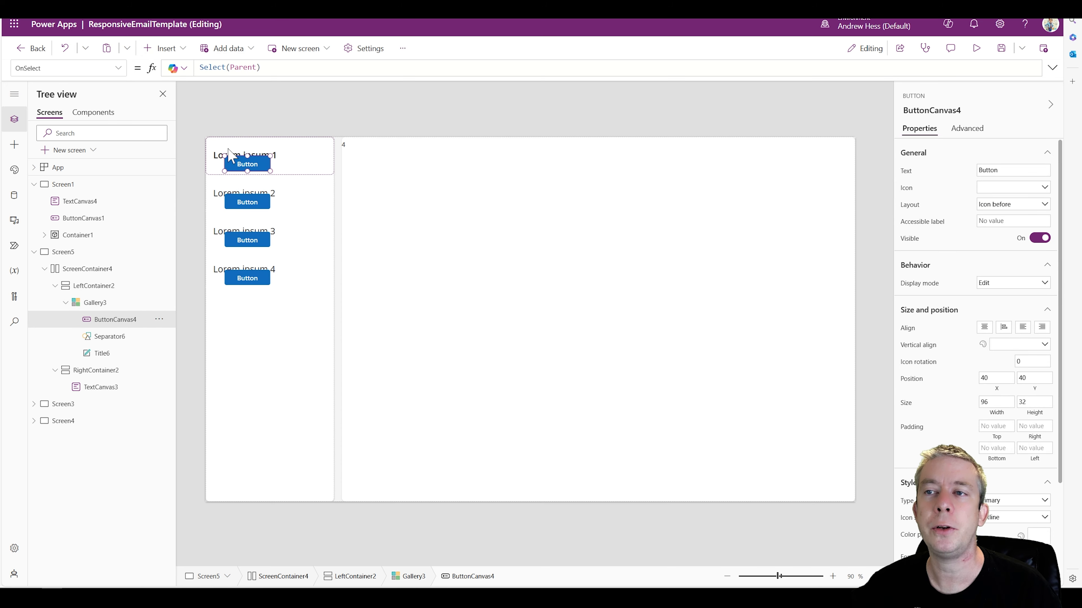
left_click_drag(245, 168, 350, 181)
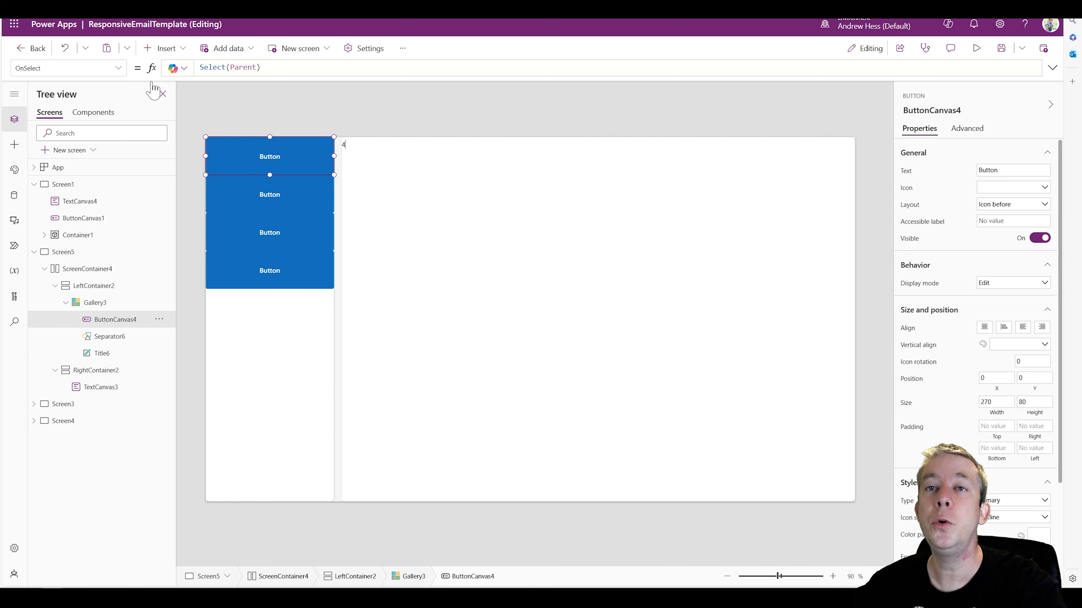
Set the border radius of all four corners of the gallery button to 0
left_click(114, 68)
scroll(75, 179, "down", 5)
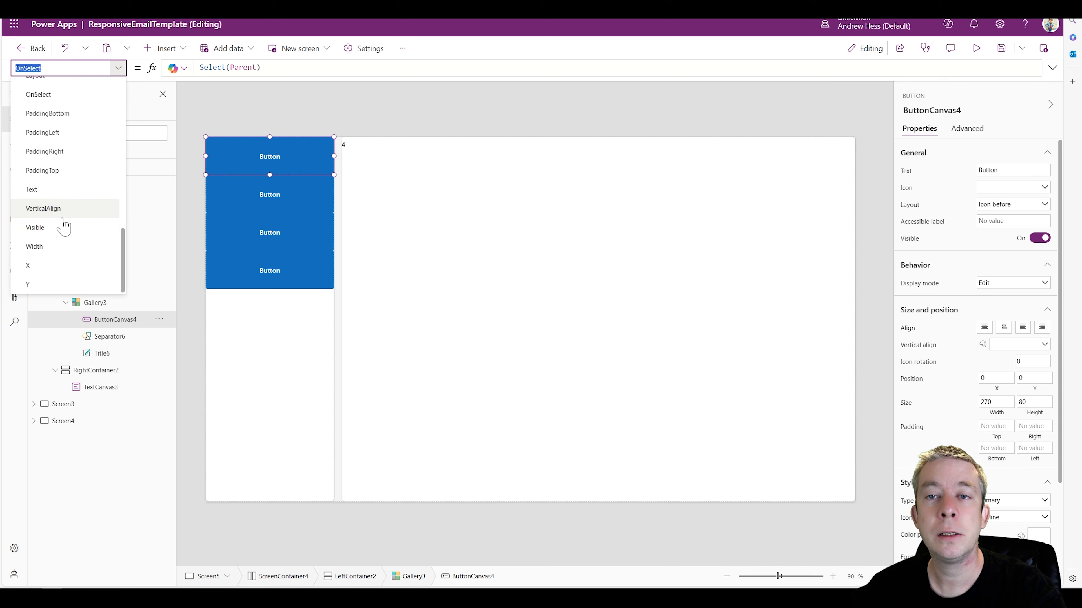
scroll(72, 202, "up", 6)
scroll(70, 179, "up", 2)
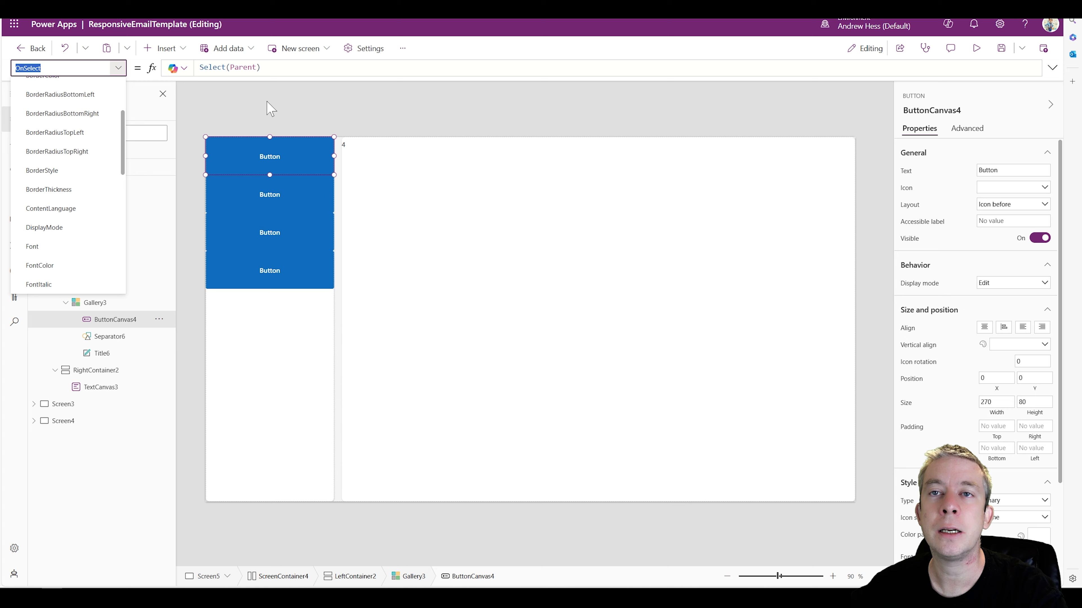
left_click(60, 94)
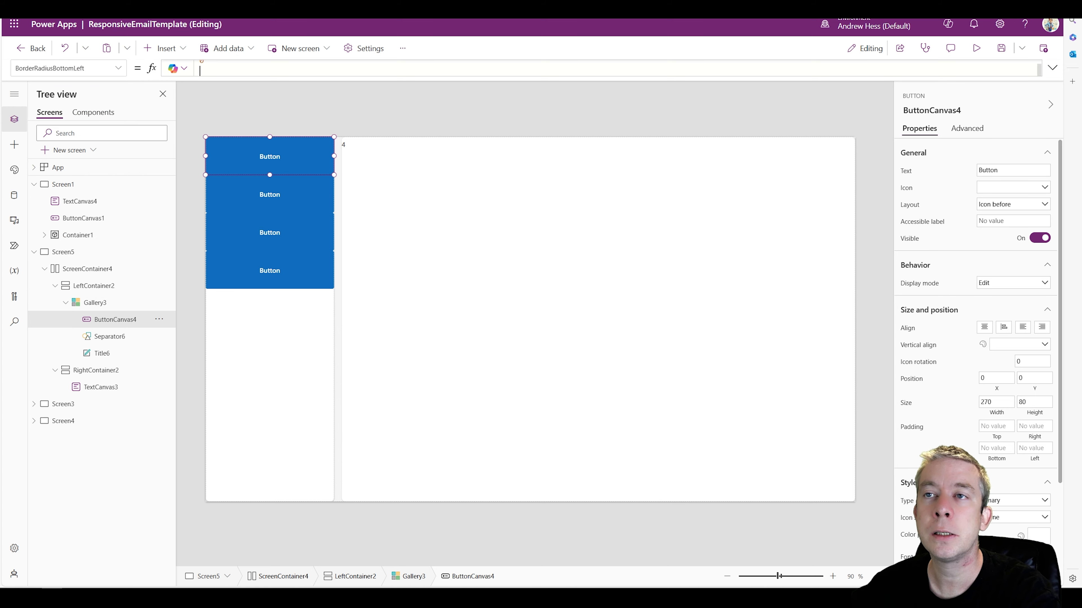
left_click(118, 68)
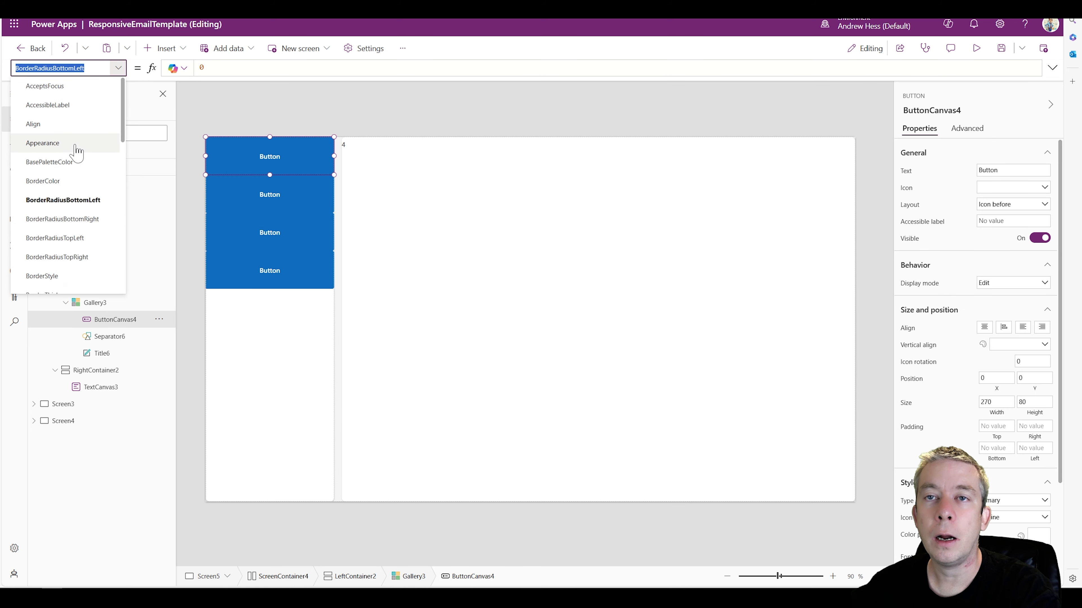
left_click(68, 176)
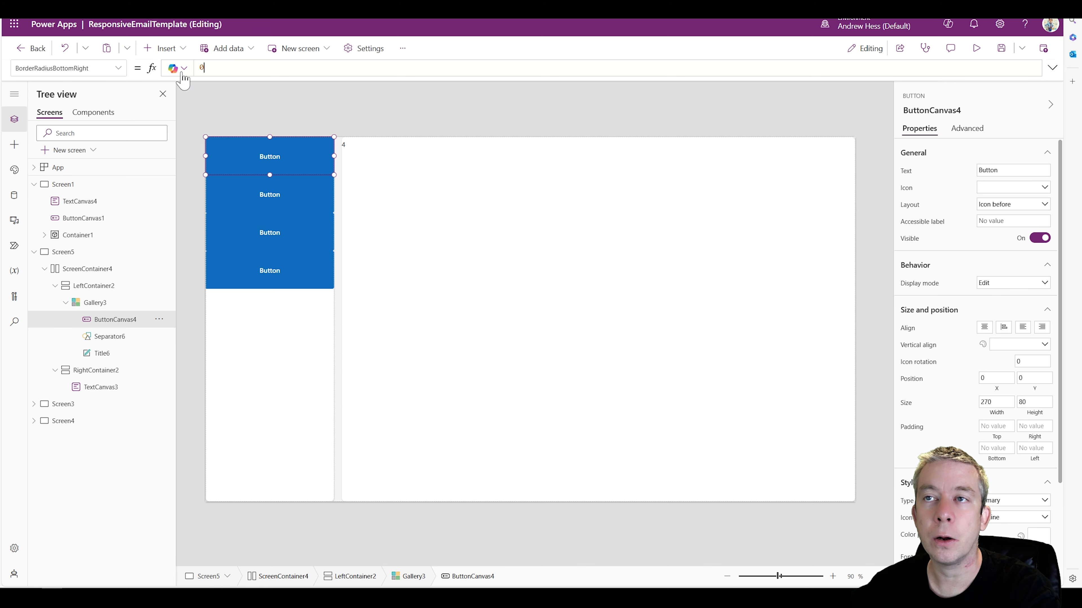
left_click(119, 69)
left_click(68, 217)
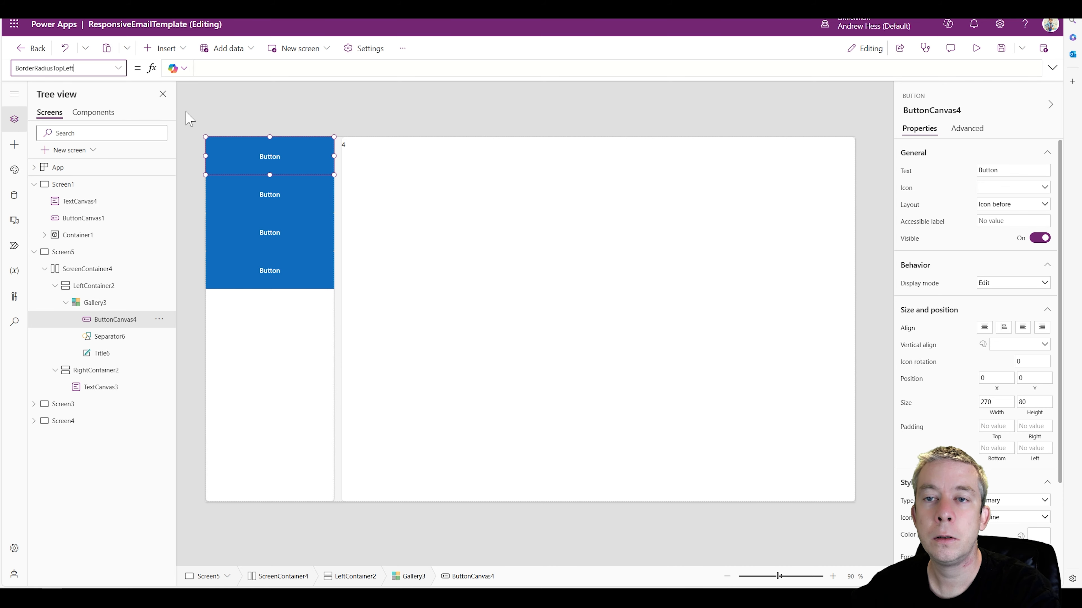
left_click(118, 69)
left_click(68, 235)
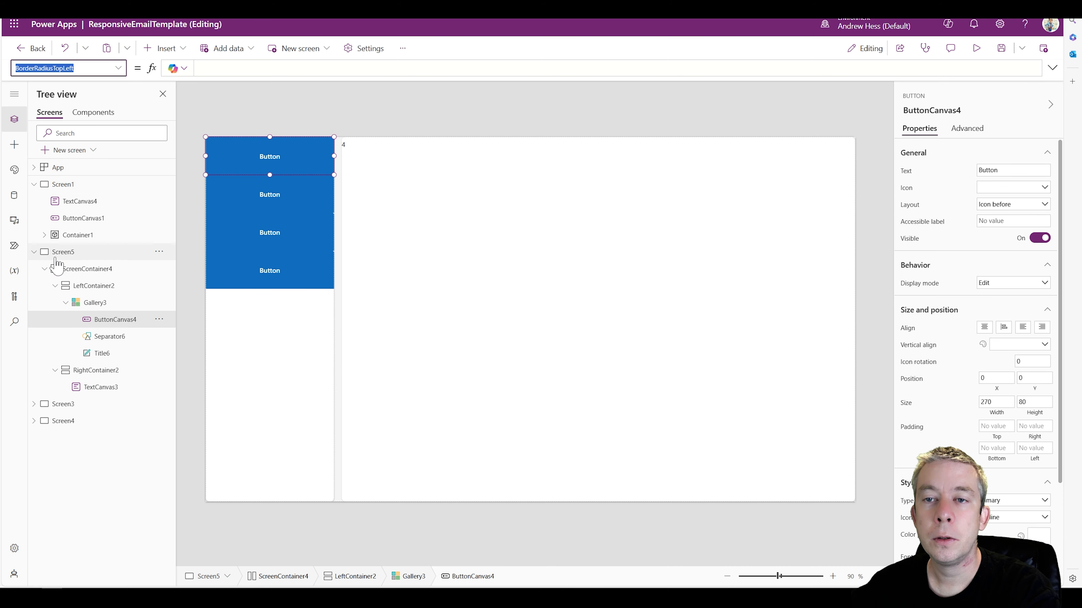
left_click(249, 113)
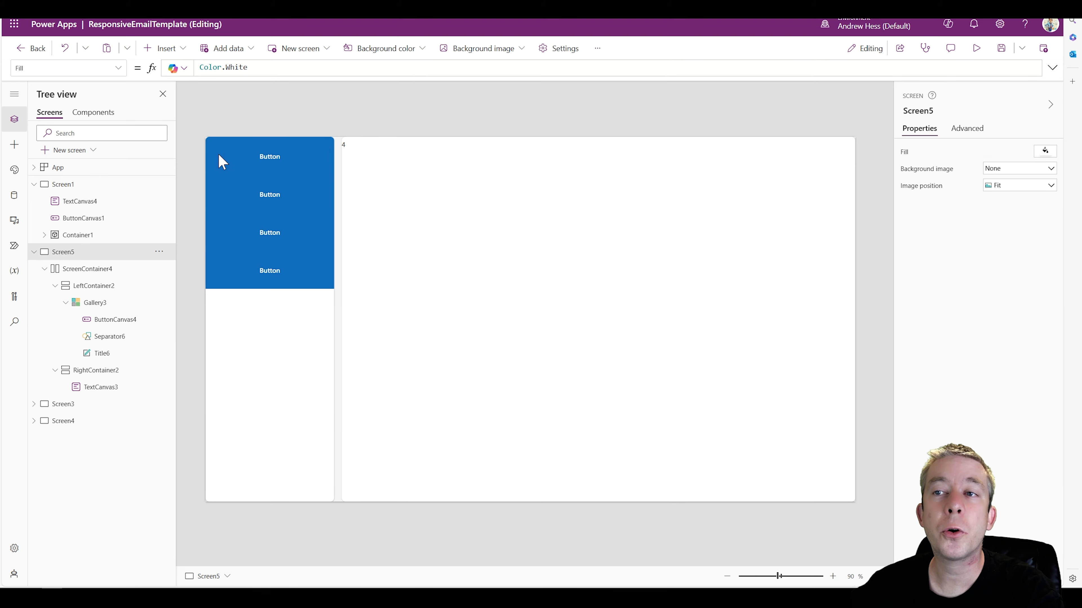
Change the border radius of LeftContainer2
left_click(102, 286)
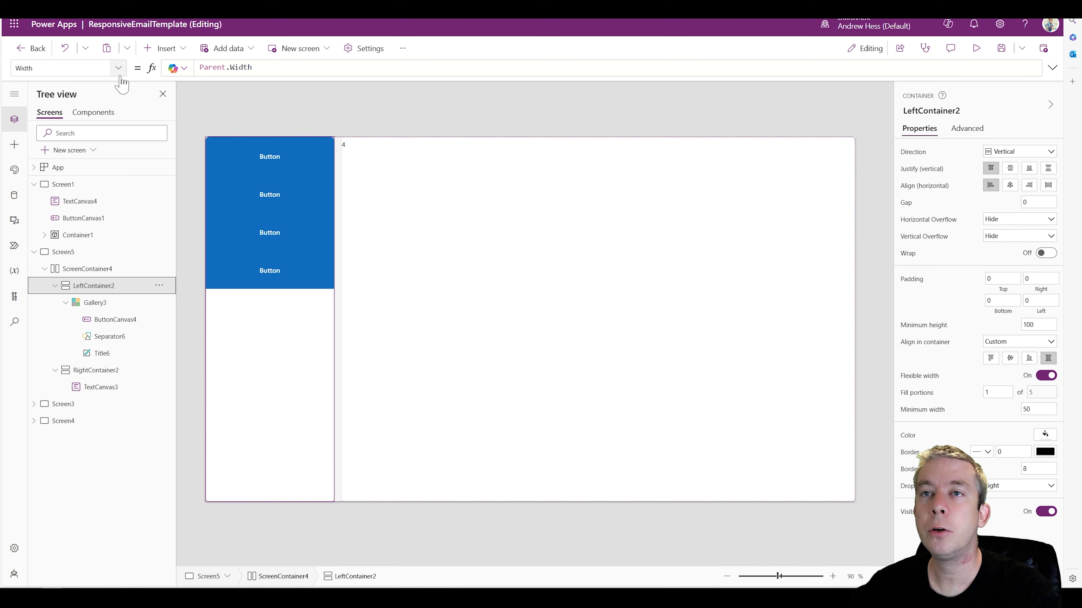
left_click(1033, 469)
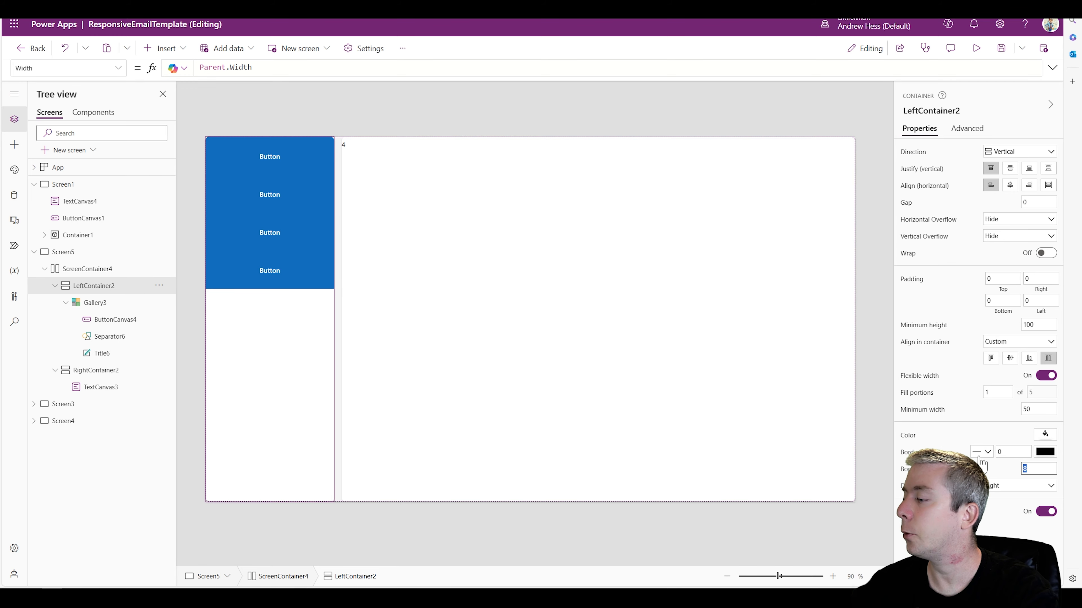
left_click(362, 116)
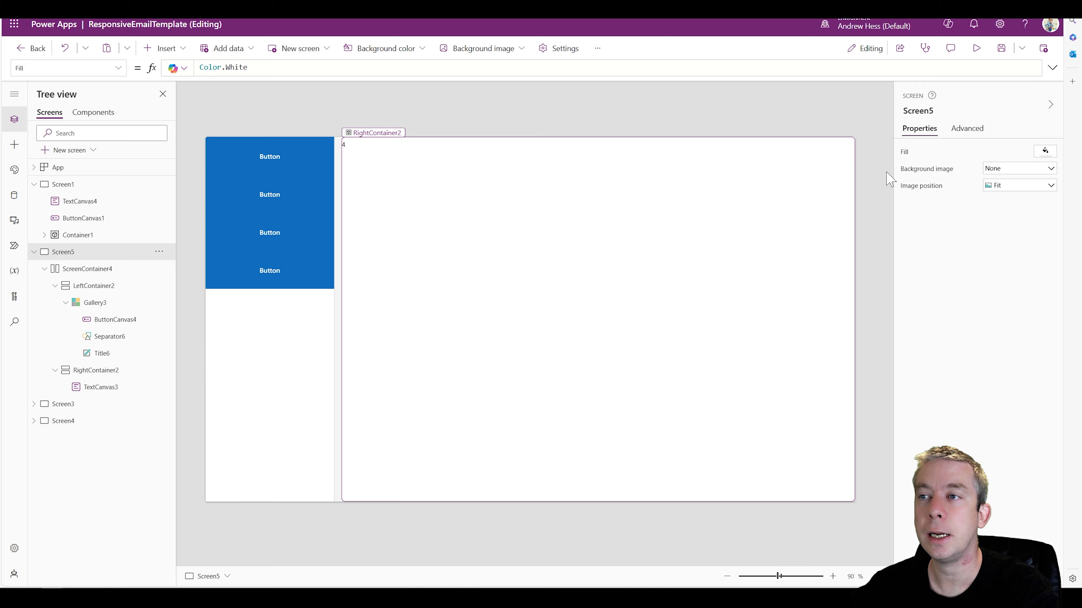
Set Gallery3 to stretch in its container, enable its flexible height and check it in the phone preview
left_click(94, 303)
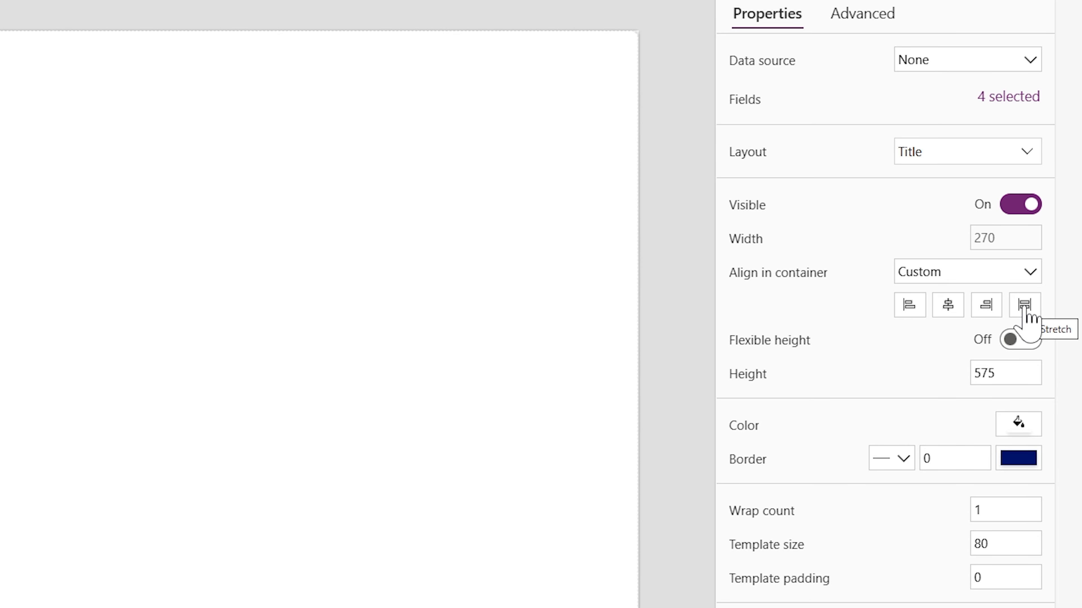
left_click(1025, 306)
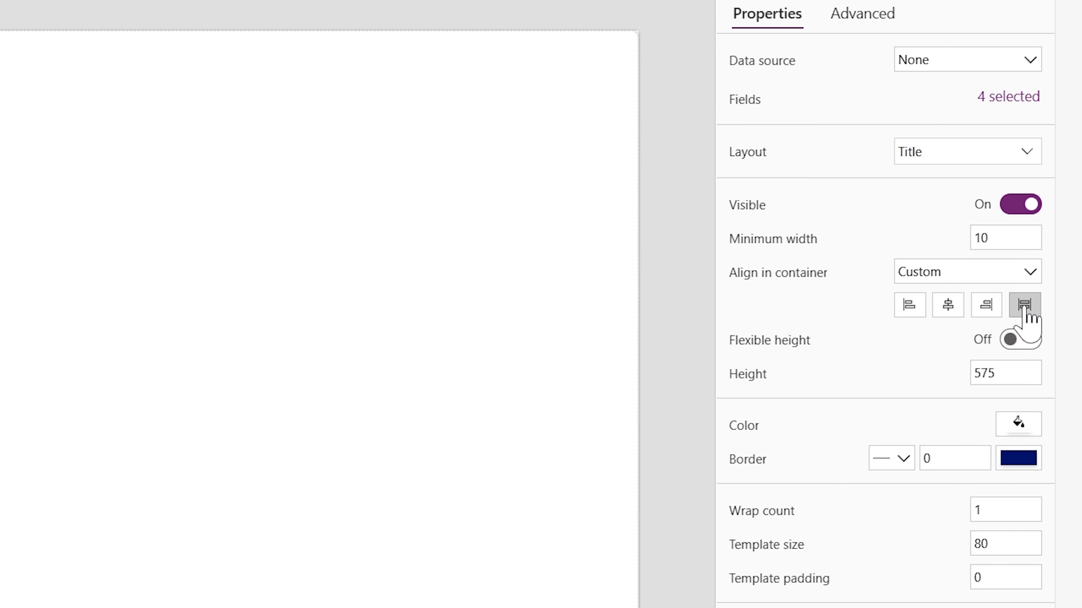
left_click(1011, 346)
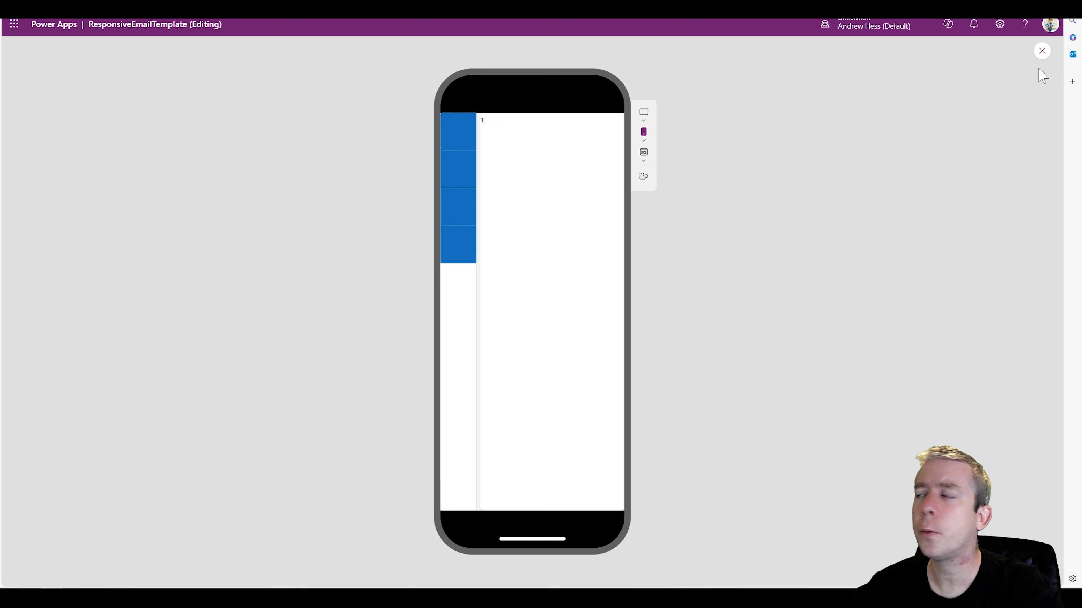
left_click(1042, 52)
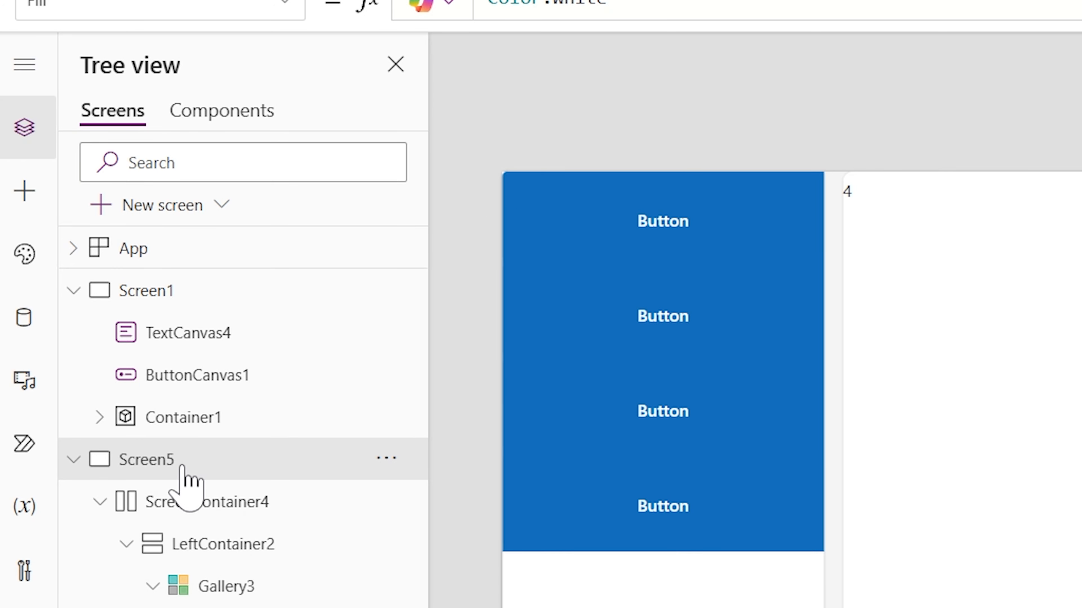
Set the border radius of ScreenContainer4 to 0 and preview the screen
left_click(200, 509)
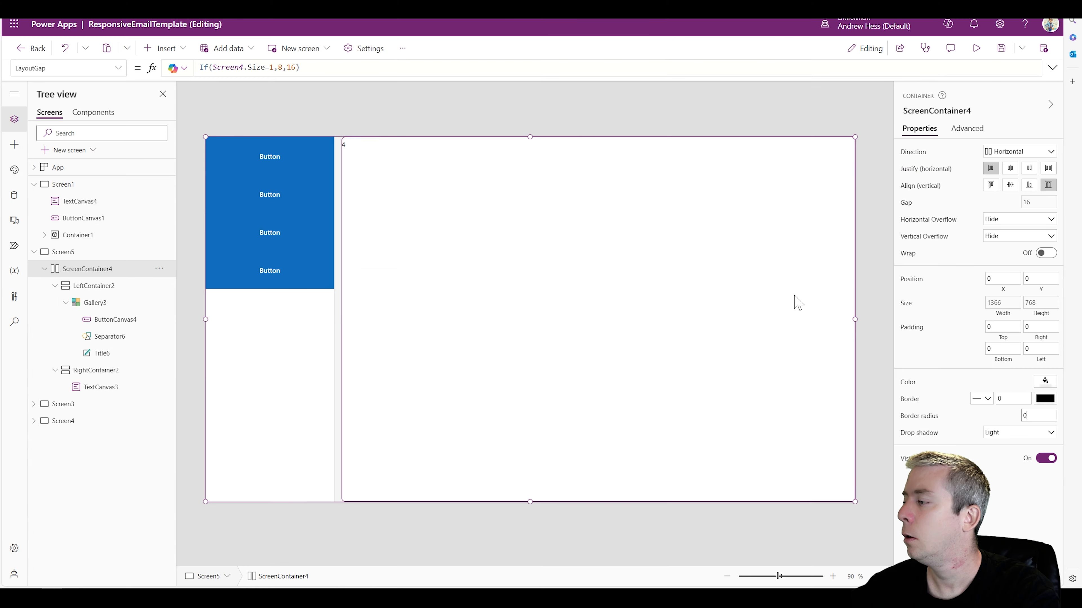
left_click(955, 153)
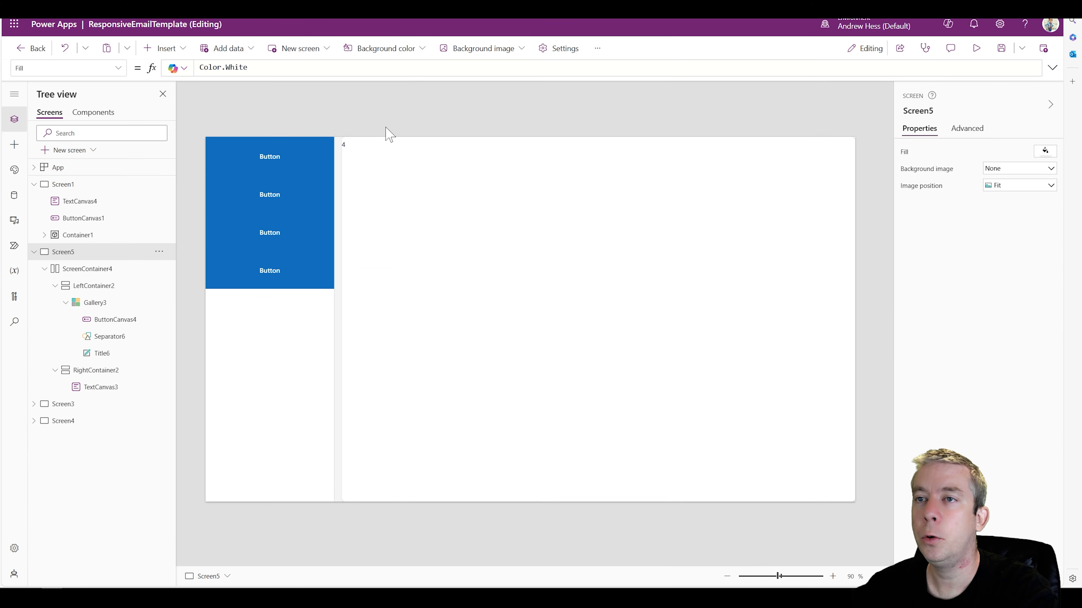
left_click(976, 48)
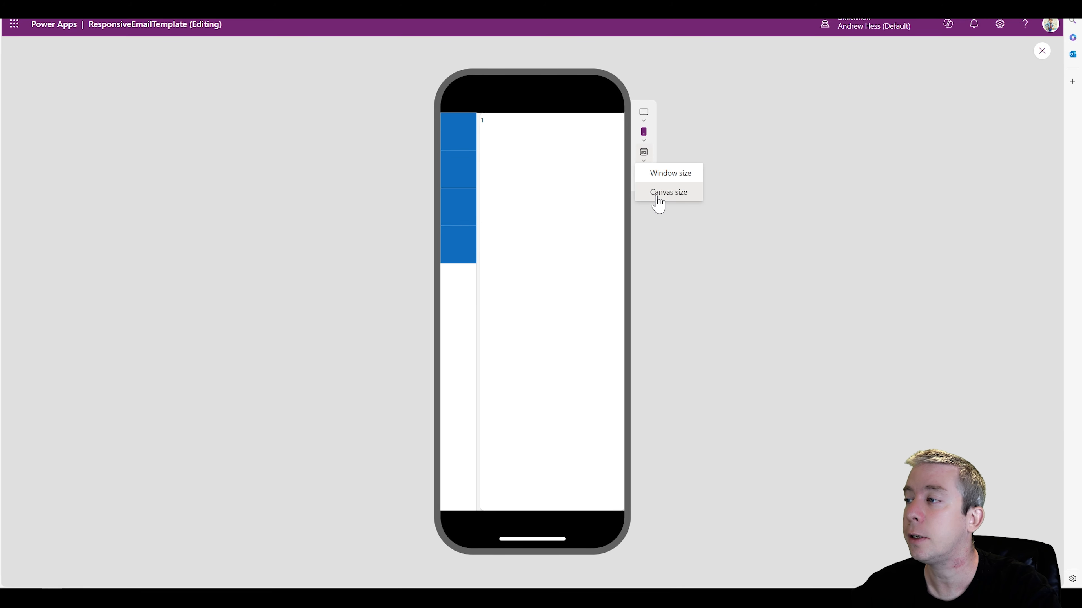
Preview the screen at canvas size, and set the gallery button's icon to Airplane
left_click(663, 192)
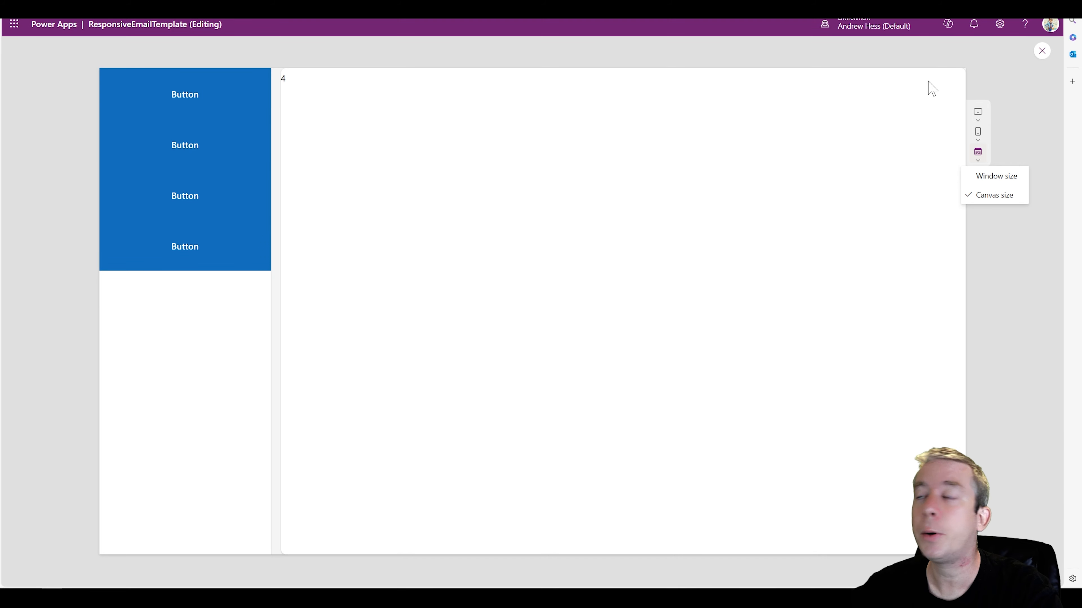
left_click(1043, 53)
left_click(265, 170)
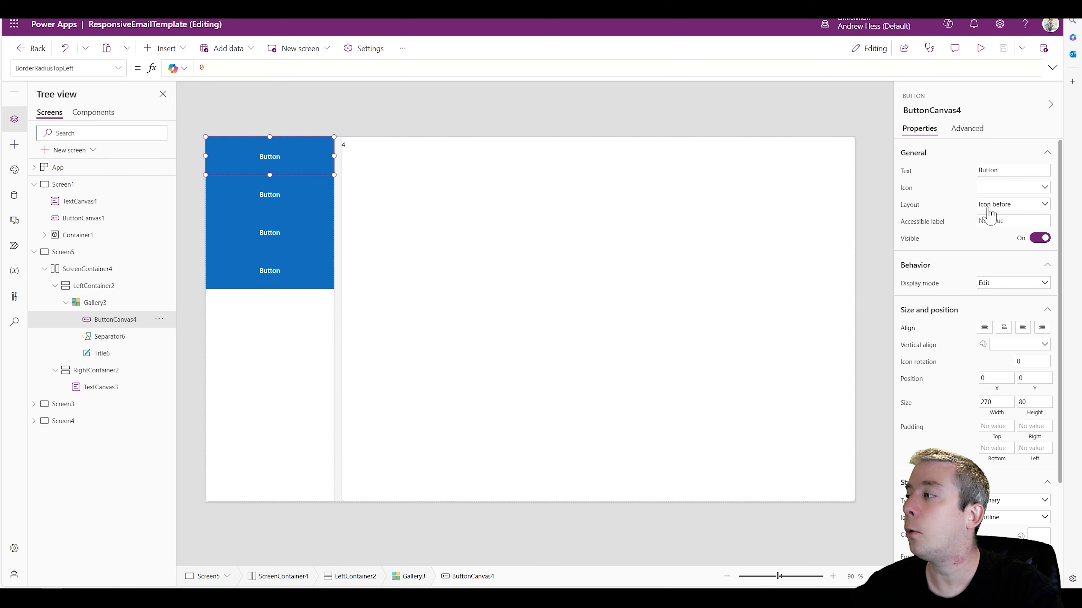
left_click(998, 191)
left_click(950, 239)
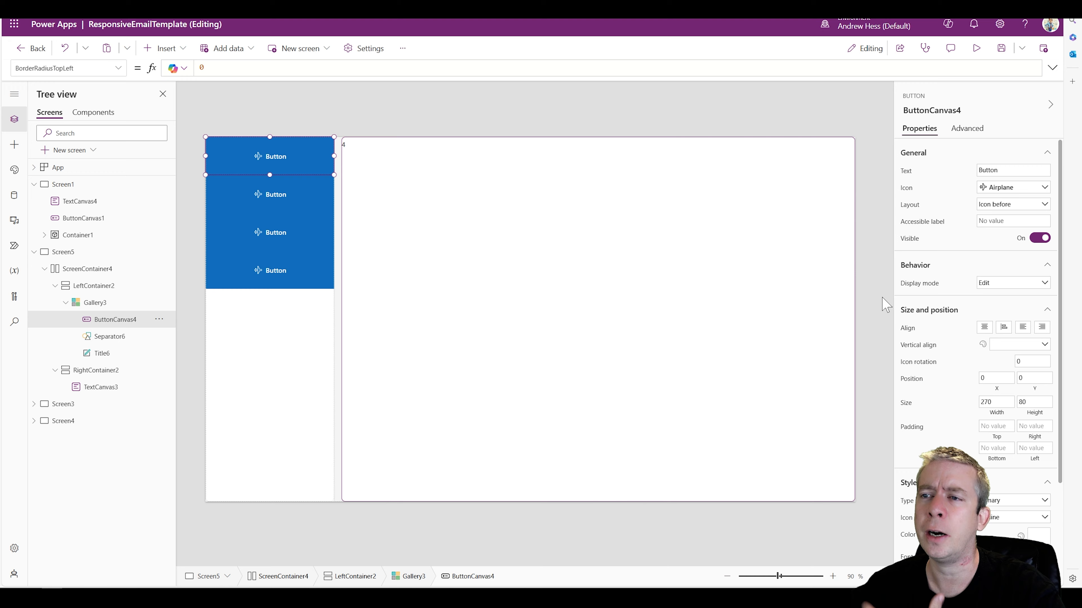
Set the gallery button's font size to 30
scroll(975, 306, "down", 3)
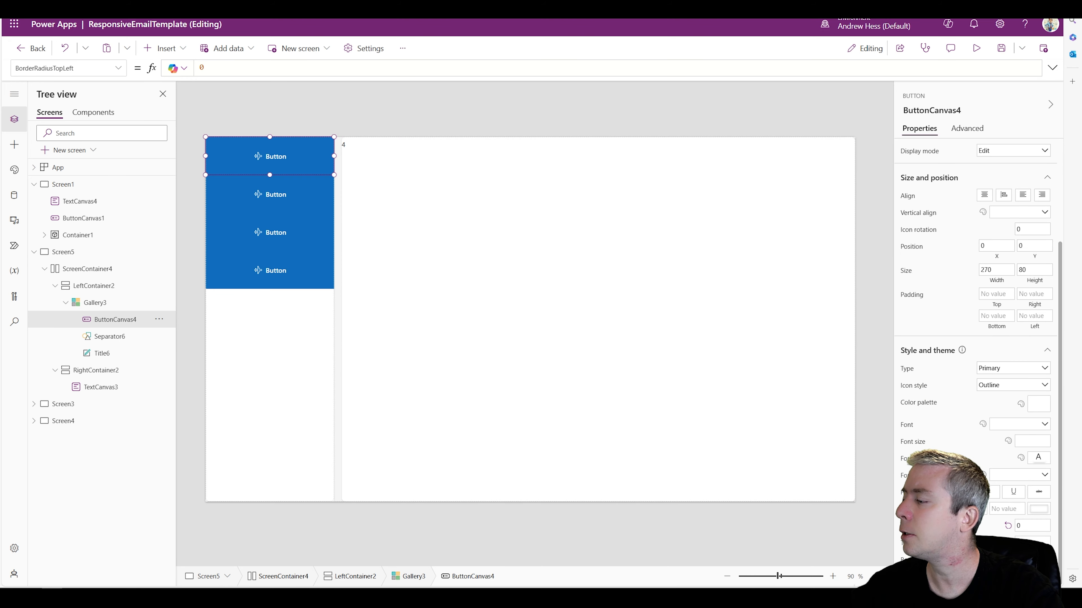
left_click(1032, 441)
type("22")
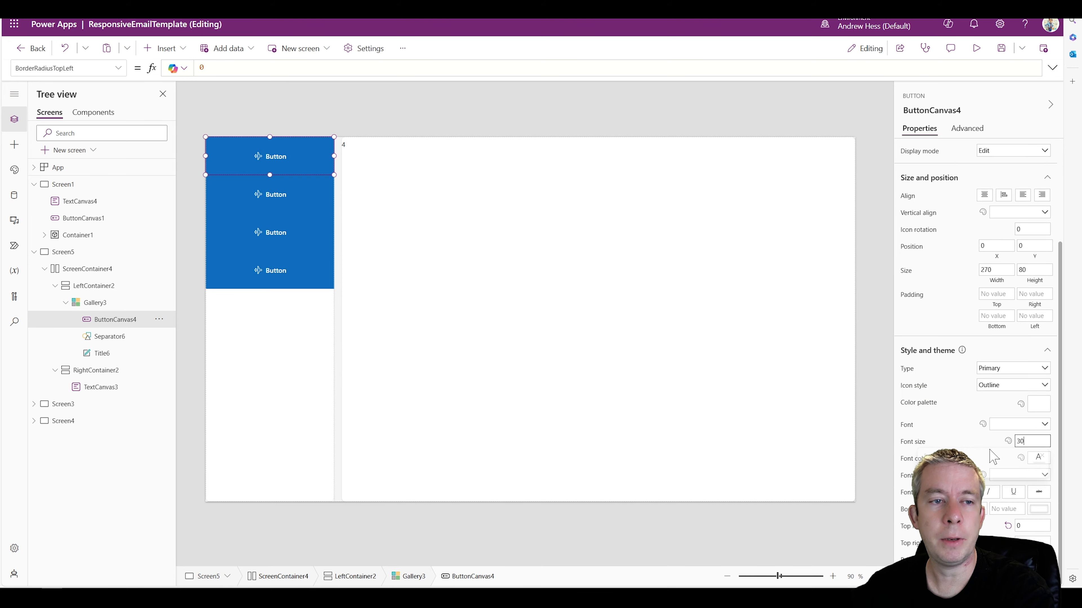
left_click(338, 101)
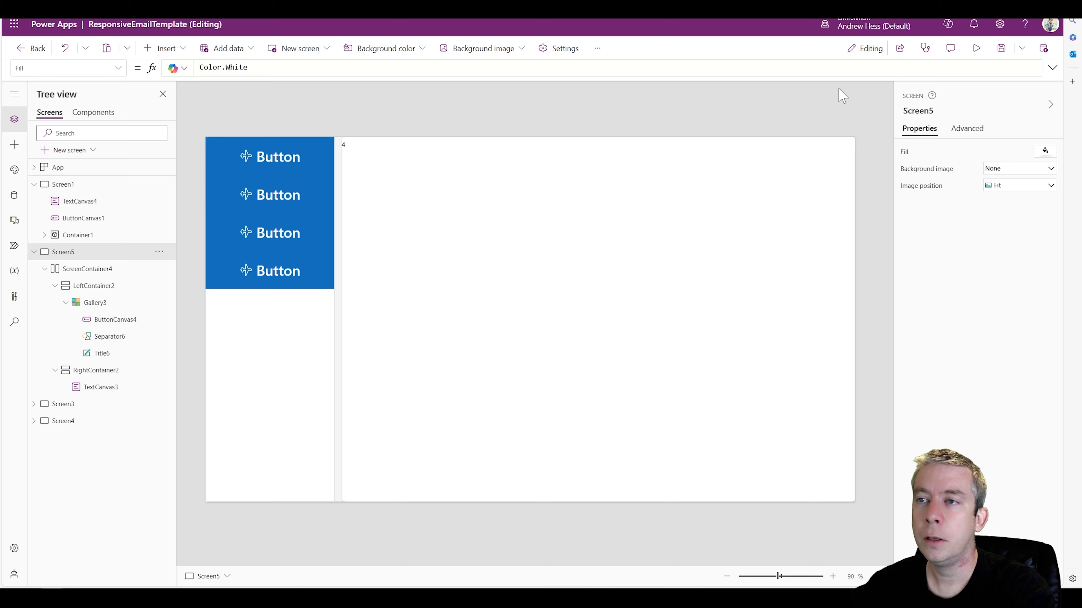
Preview the screen at phone size to check how the enlarged icon and text fit the narrow menu
left_click(976, 49)
left_click(978, 153)
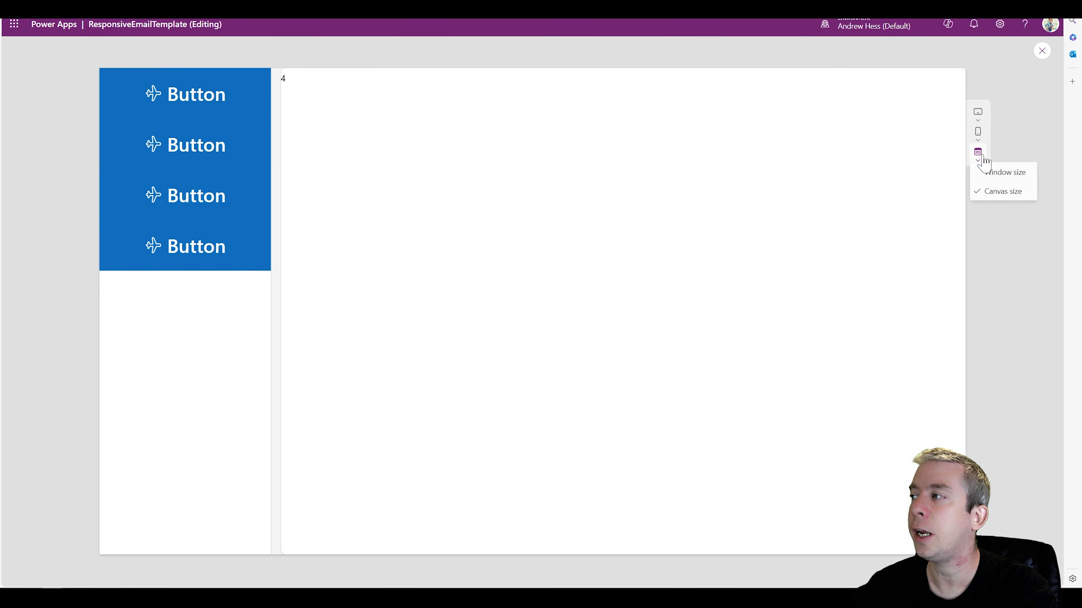
left_click(978, 135)
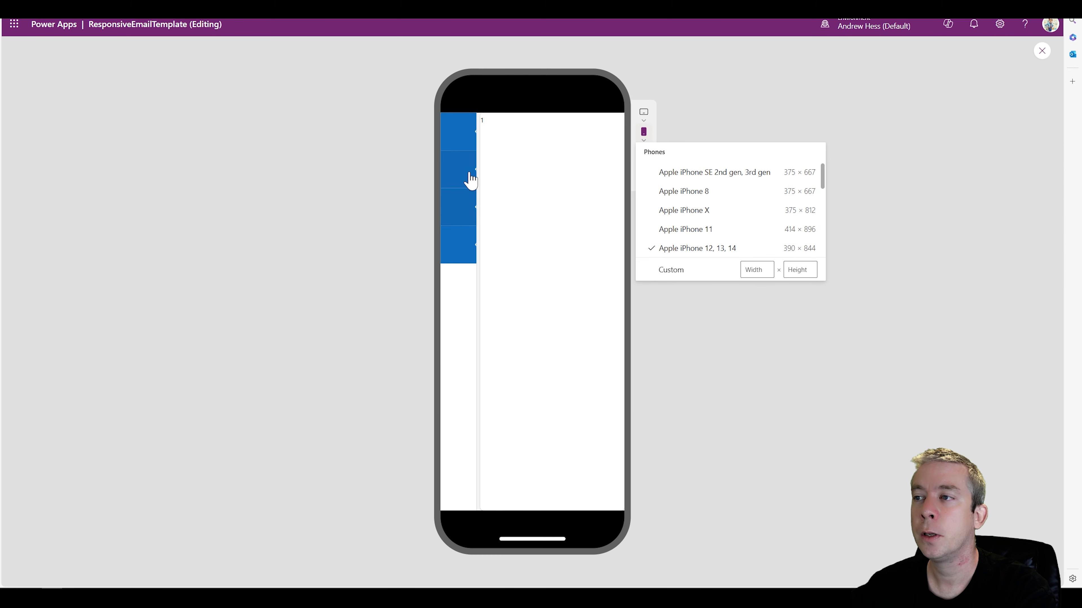
left_click(1042, 51)
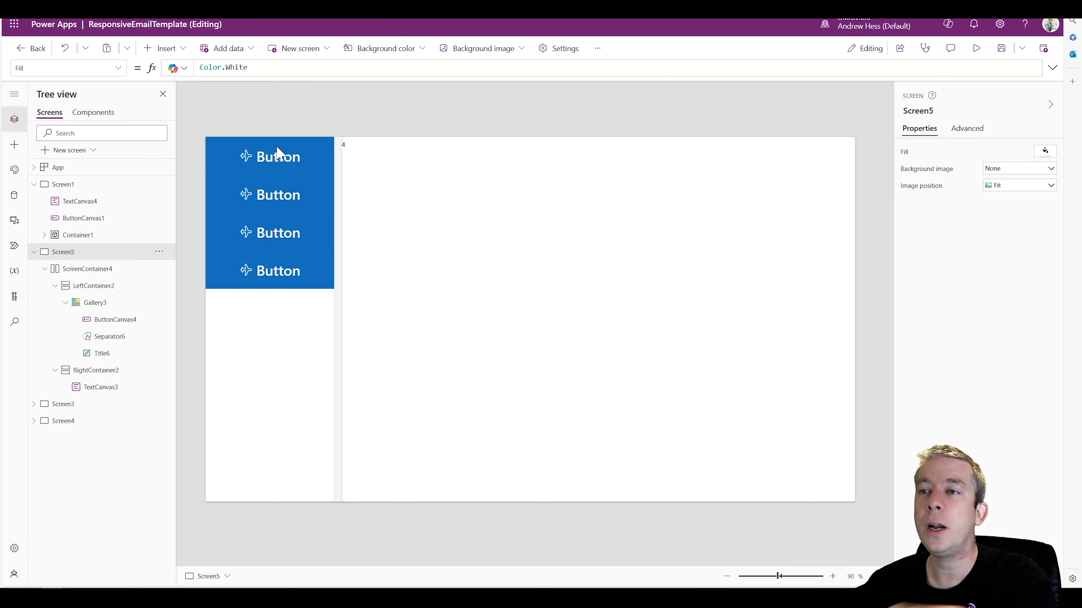
Set the gallery button's Width property to Parent.TemplateWidth
left_click(259, 157)
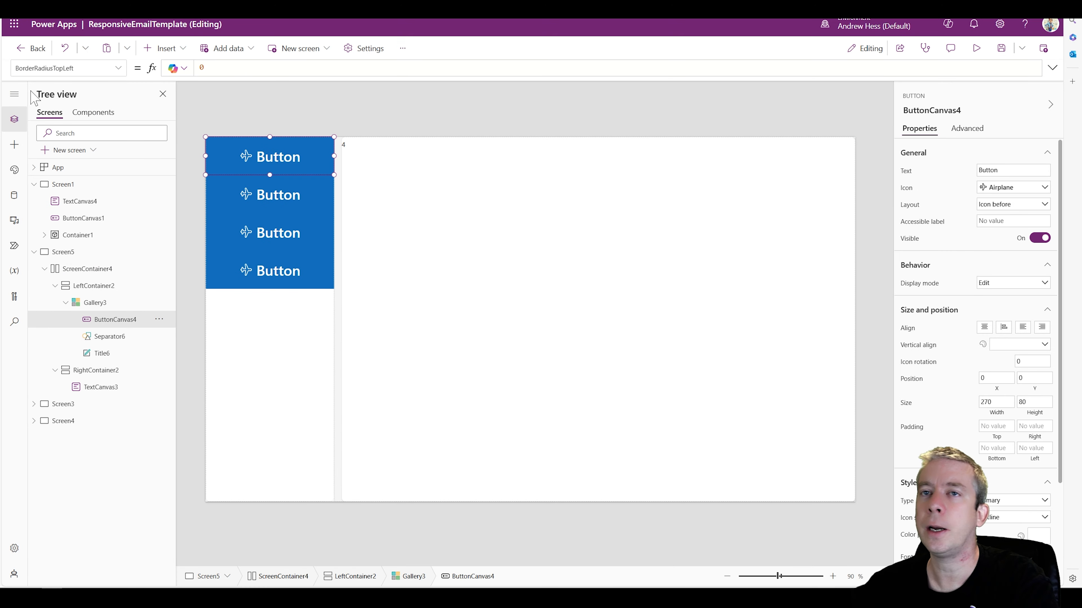
left_click(118, 68)
scroll(58, 179, "down", 10)
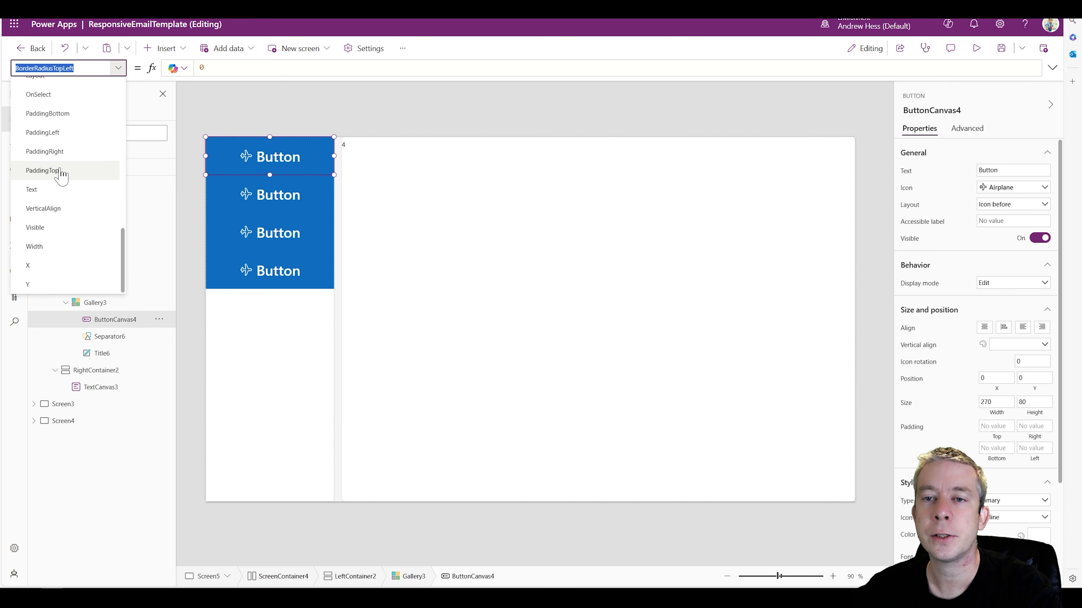
left_click(34, 247)
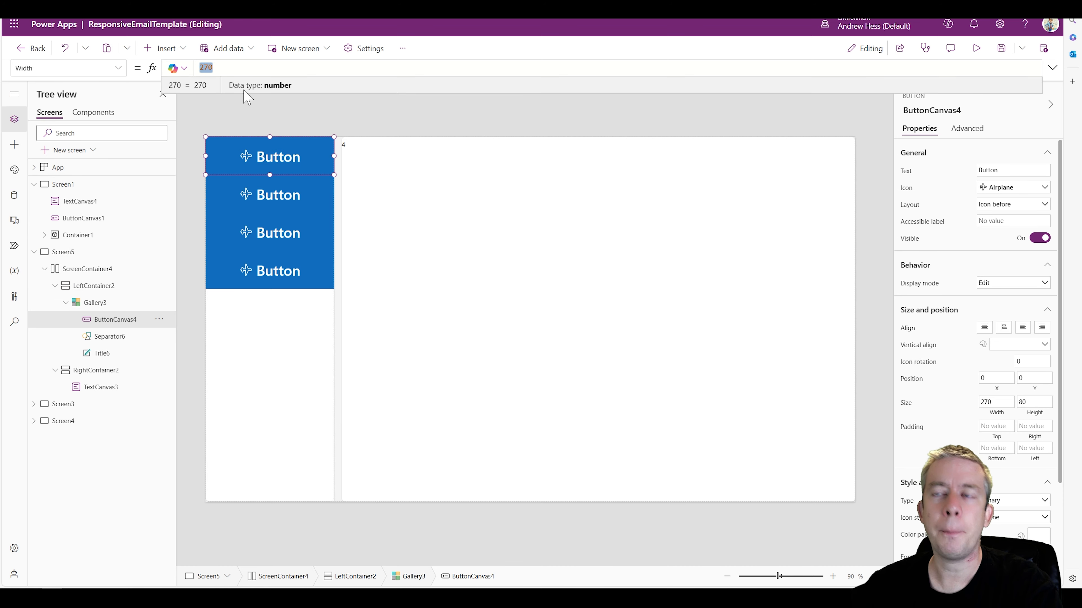
type("Parent.")
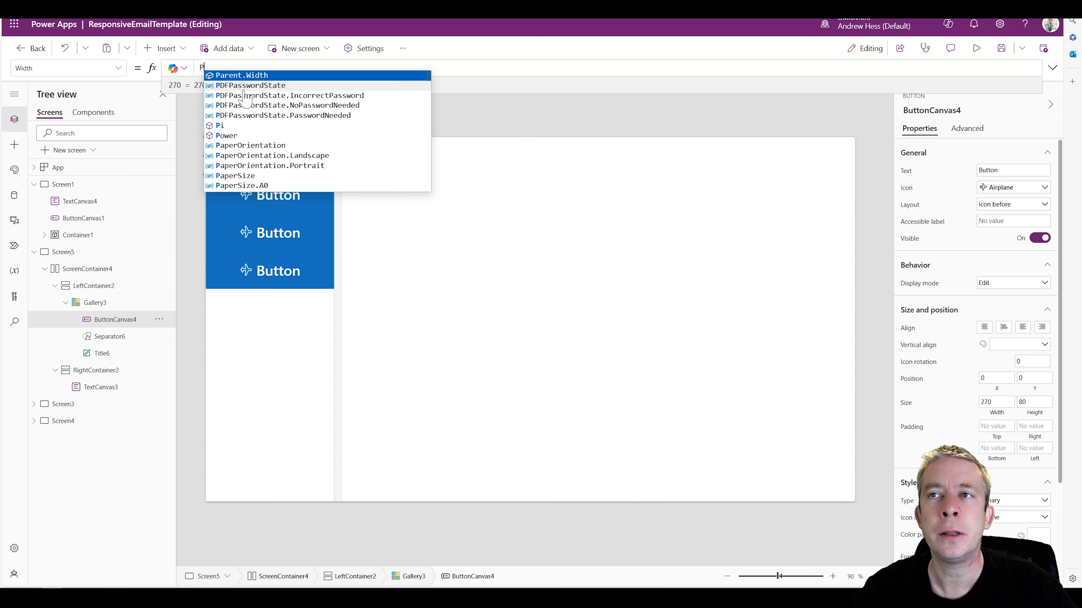
type("Te")
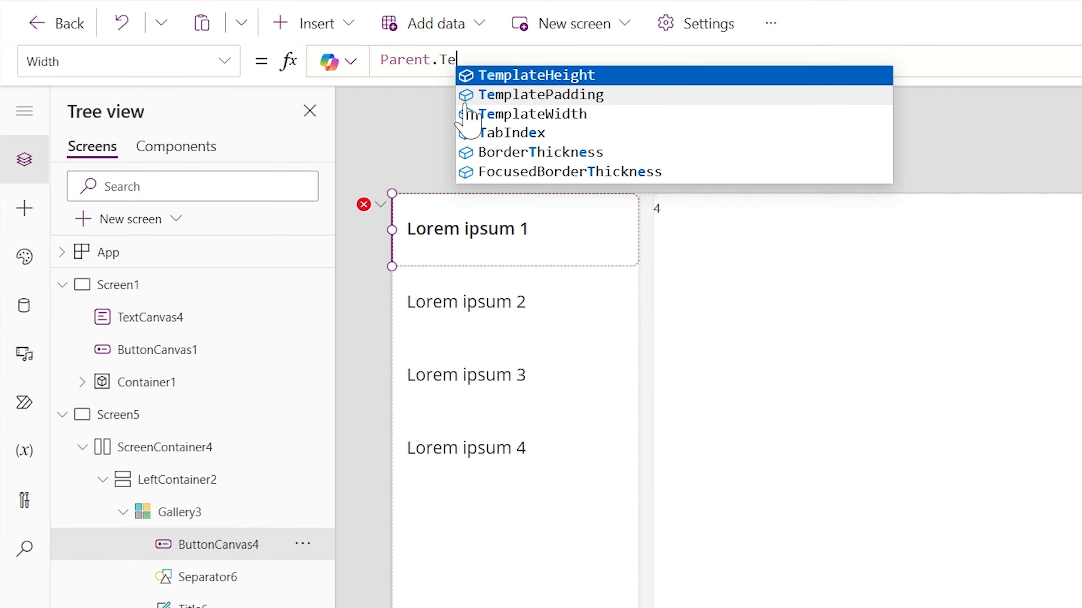
type("mplateWidth")
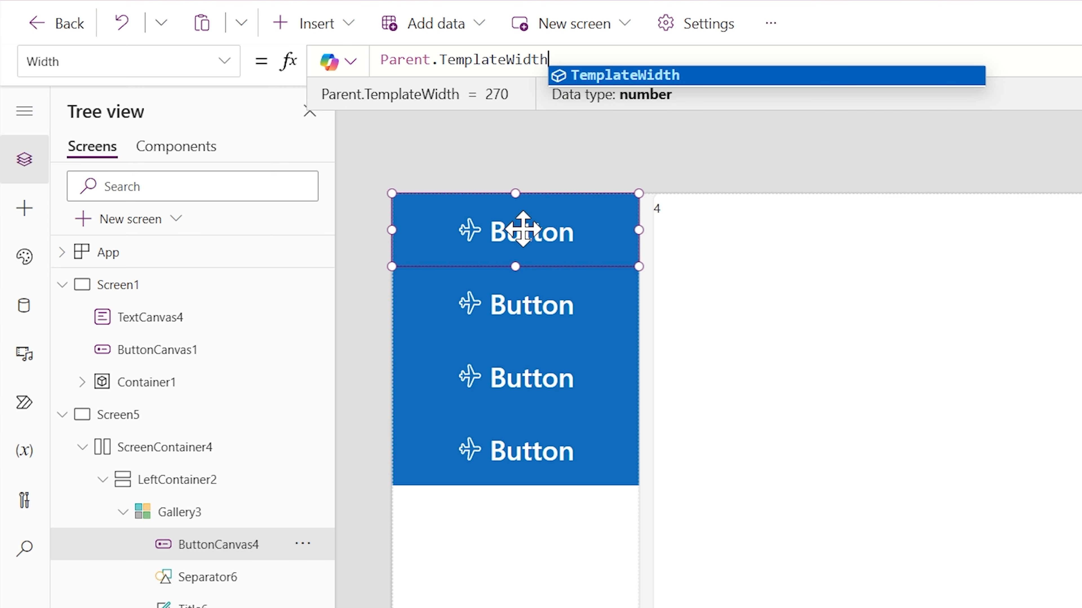
Try narrowing the gallery button to a width of 146 inside its template row
left_click(572, 230)
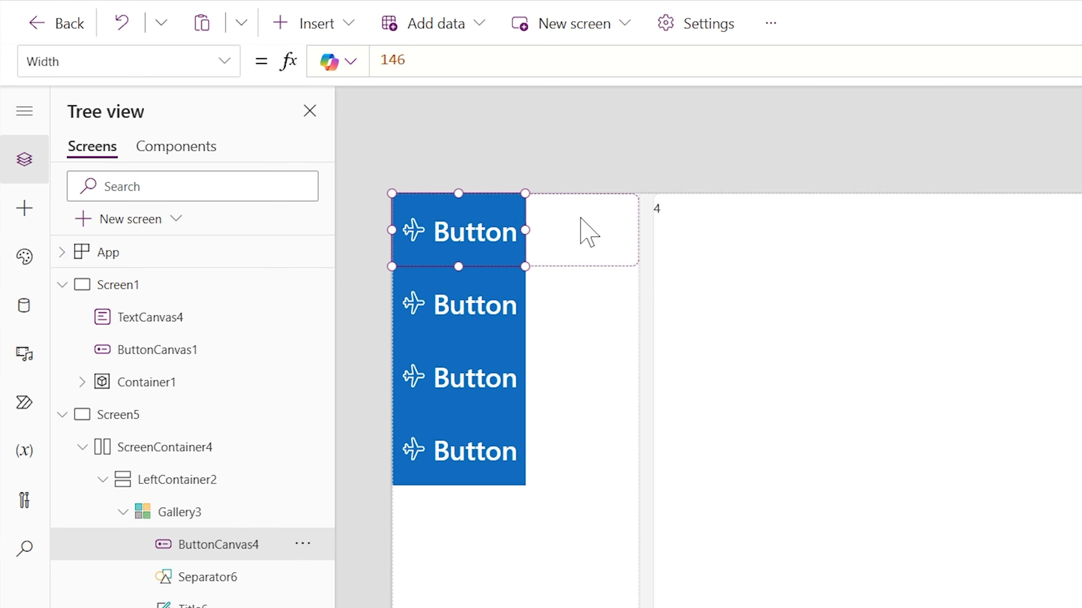
left_click(578, 230)
left_click(573, 134)
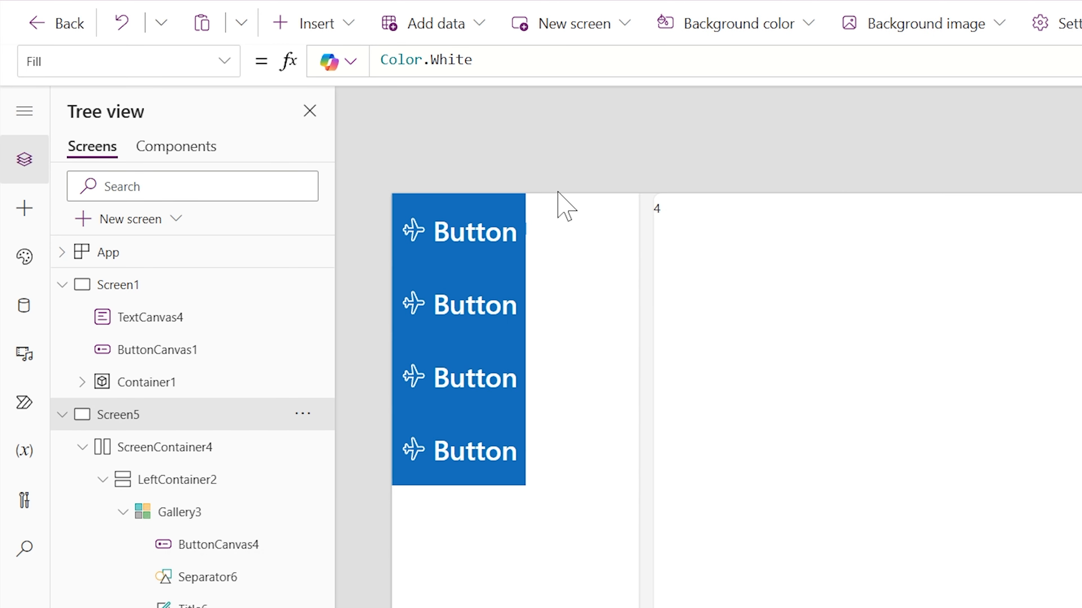
left_click(491, 229)
left_click(619, 255)
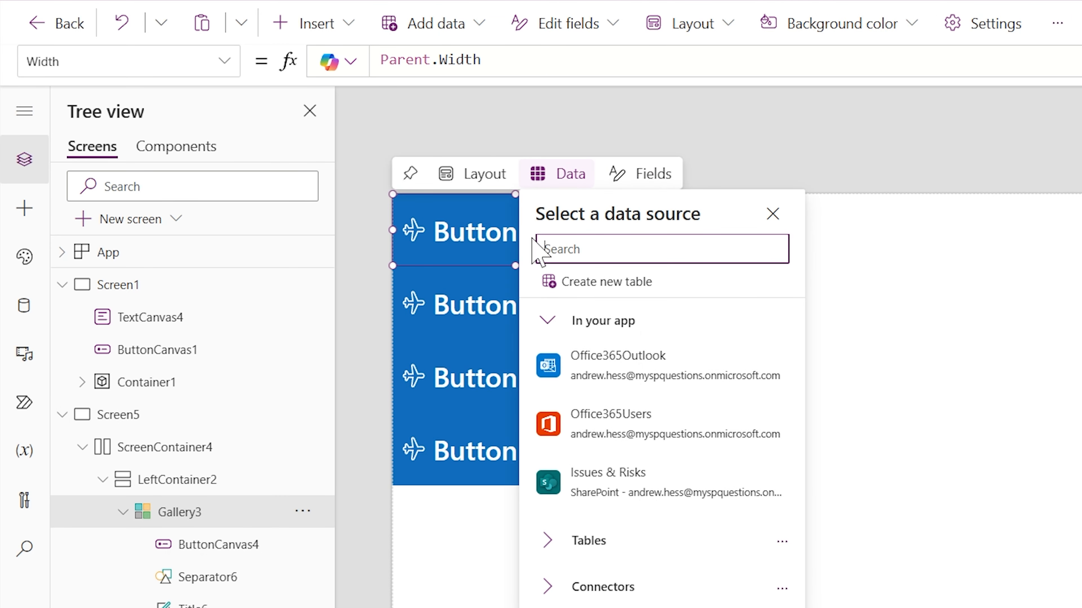
left_click(682, 145)
left_click(535, 262)
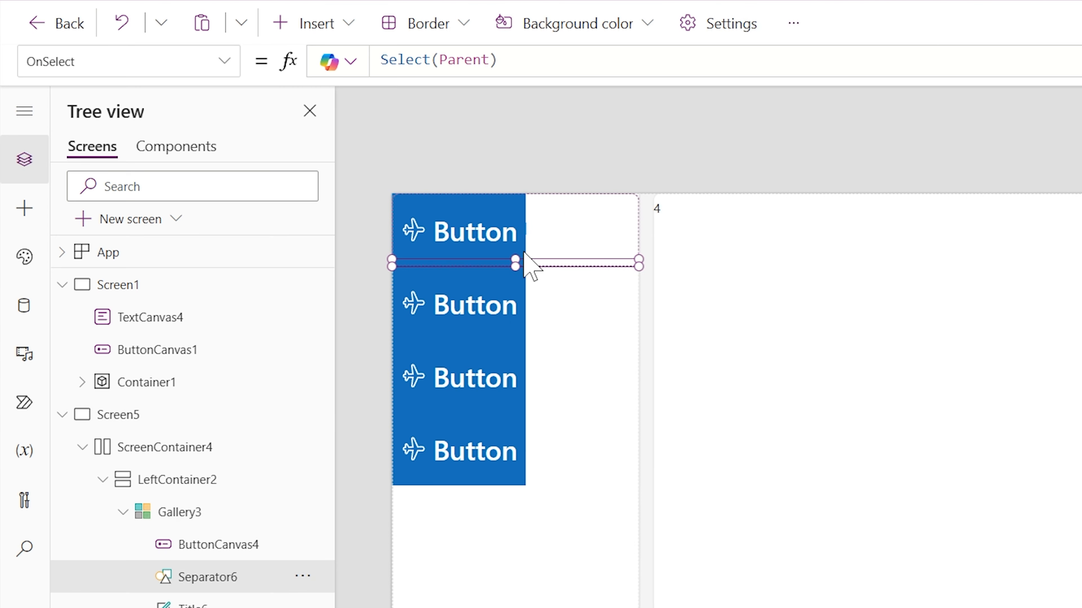
Restore the narrowed button's Width formula to Parent.TemplateWidth so it fills the gallery row
left_click(522, 256)
double_click(392, 60)
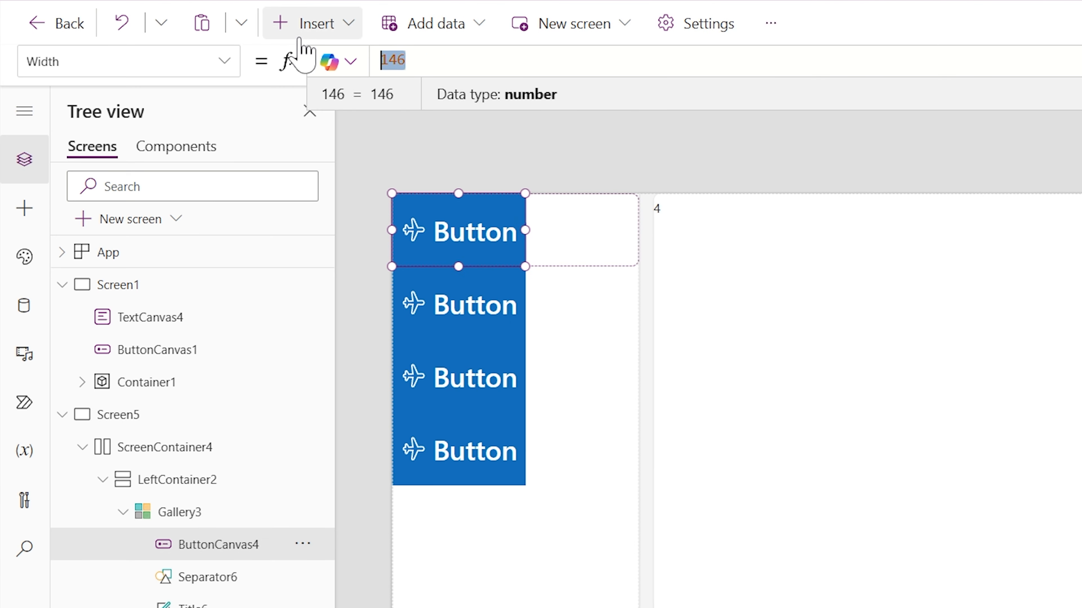
type("Parent.TemplateWidth")
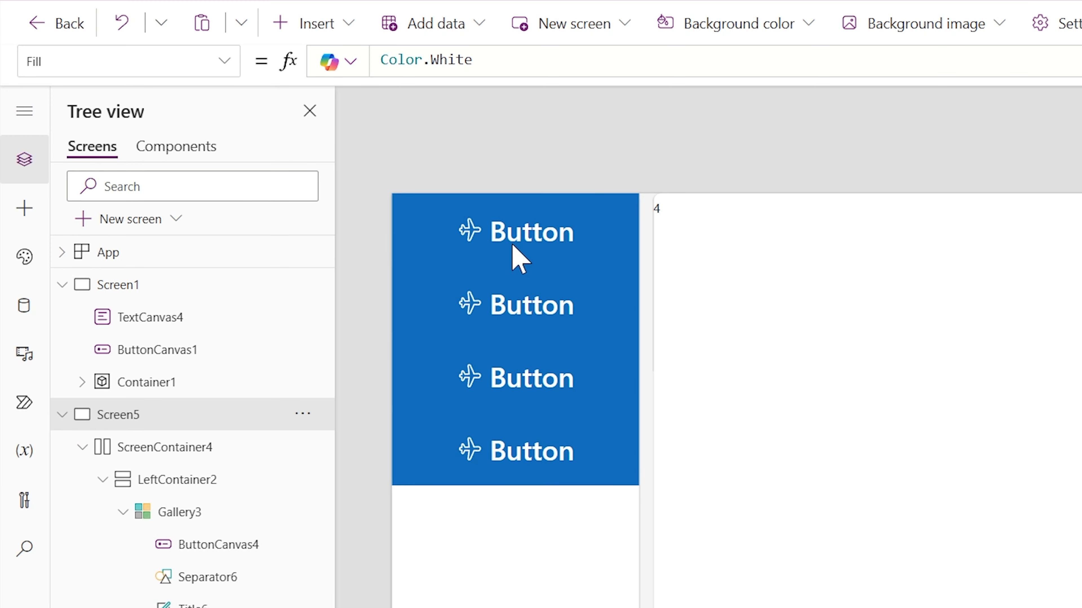
Set the gallery button's Layout to If(Screen5.Size=1,"Icon only","Icon before") and preview the screen
left_click(513, 247)
left_click(225, 64)
scroll(152, 252, "up", 3)
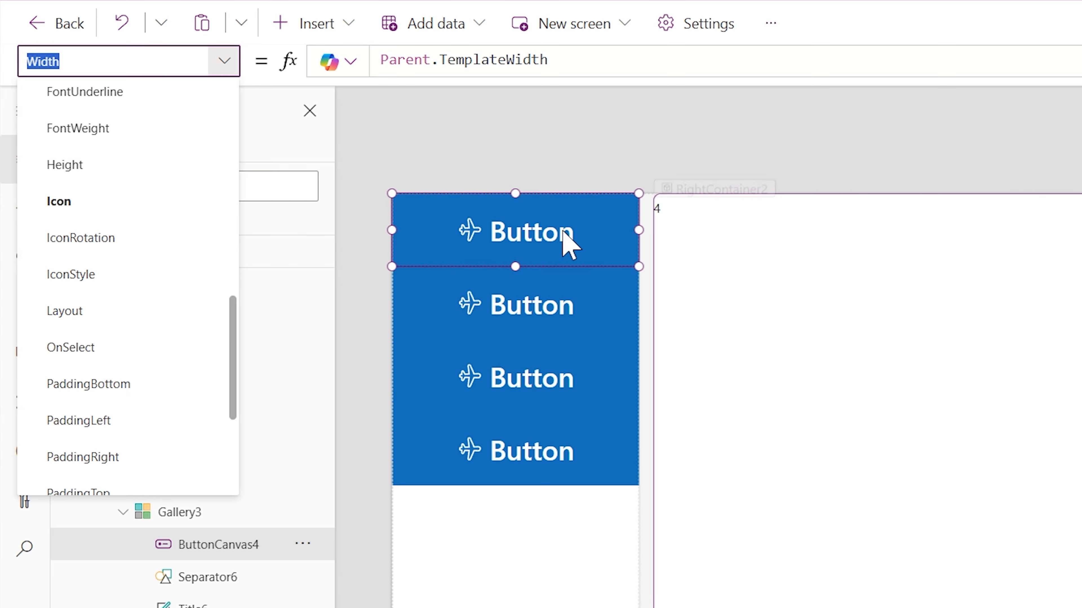
scroll(166, 334, "up", 5)
scroll(145, 320, "down", 5)
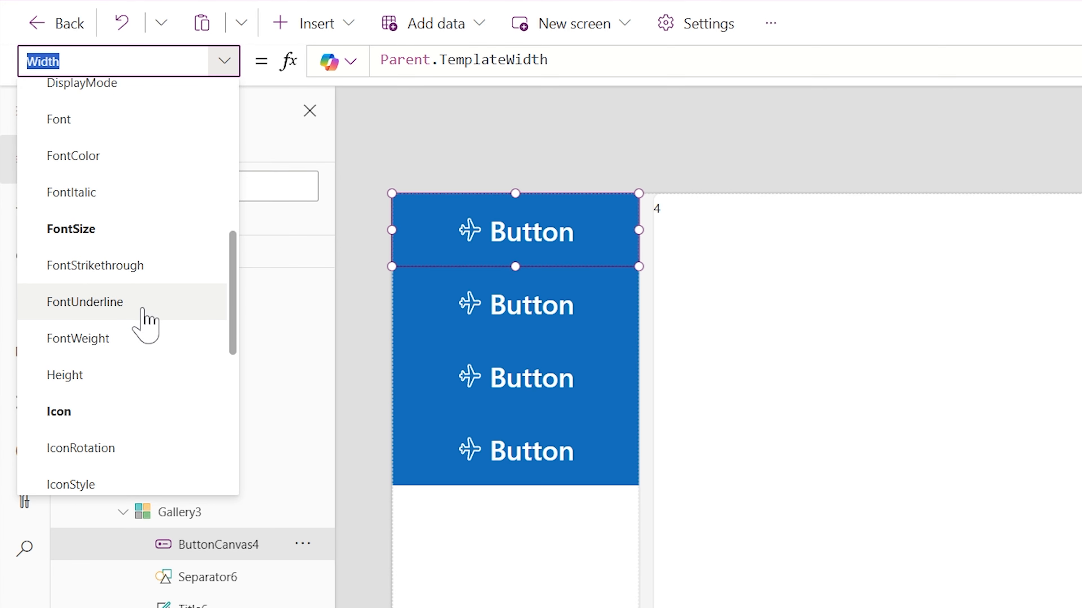
left_click(91, 282)
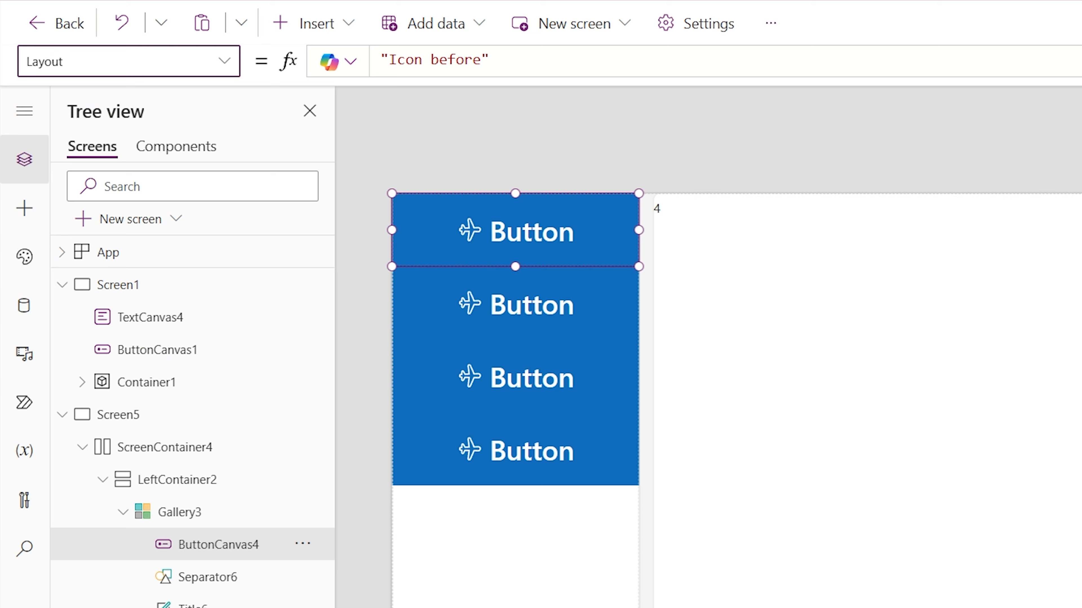
left_click(381, 60)
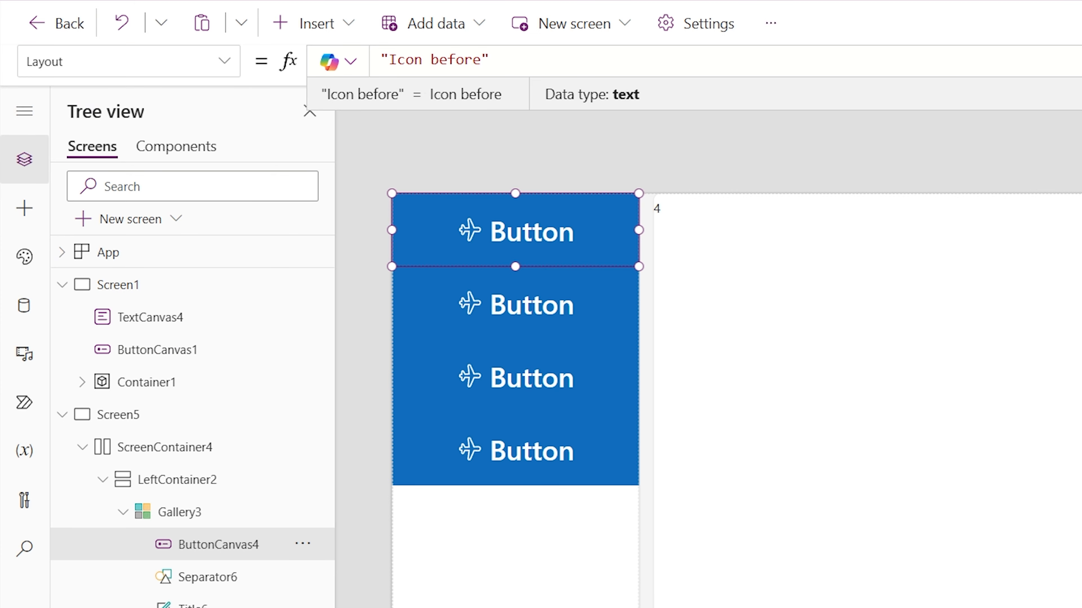
type("If(Scre")
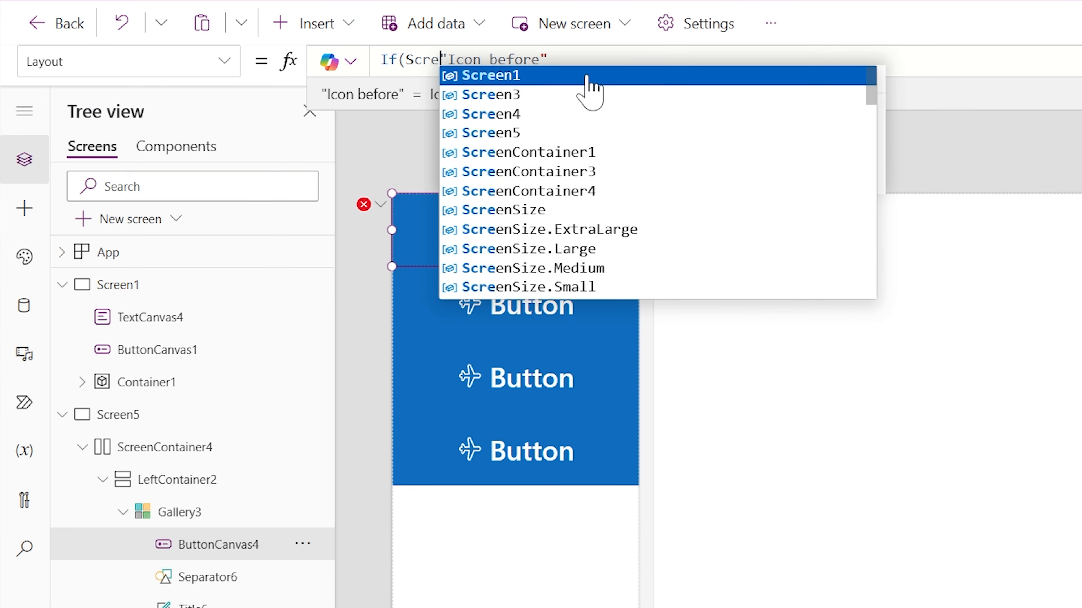
type("n")
type("e5.Si")
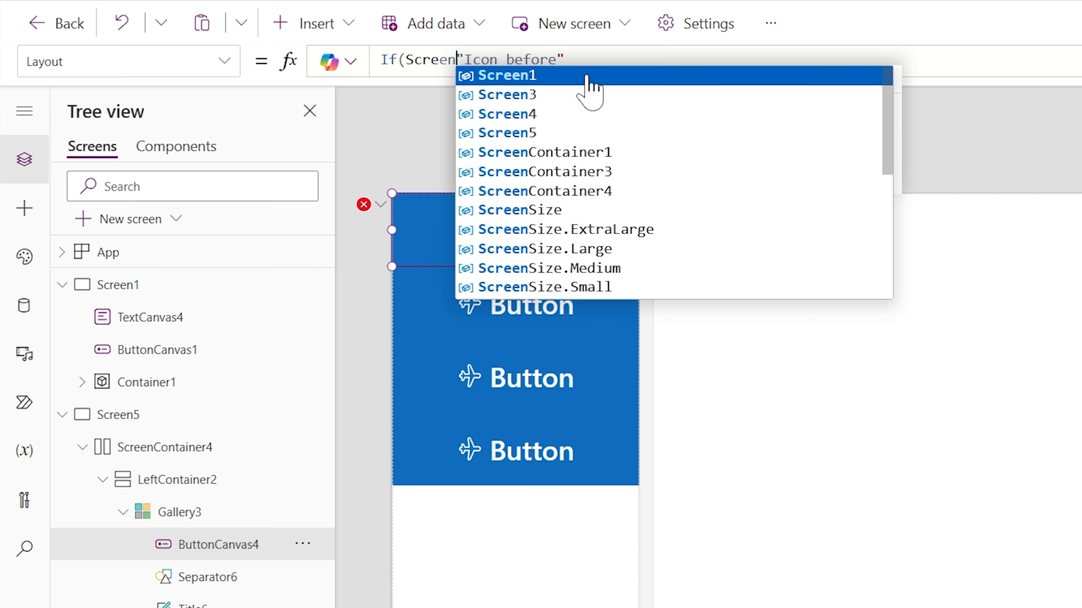
left_click(589, 76)
type("=1,\"")
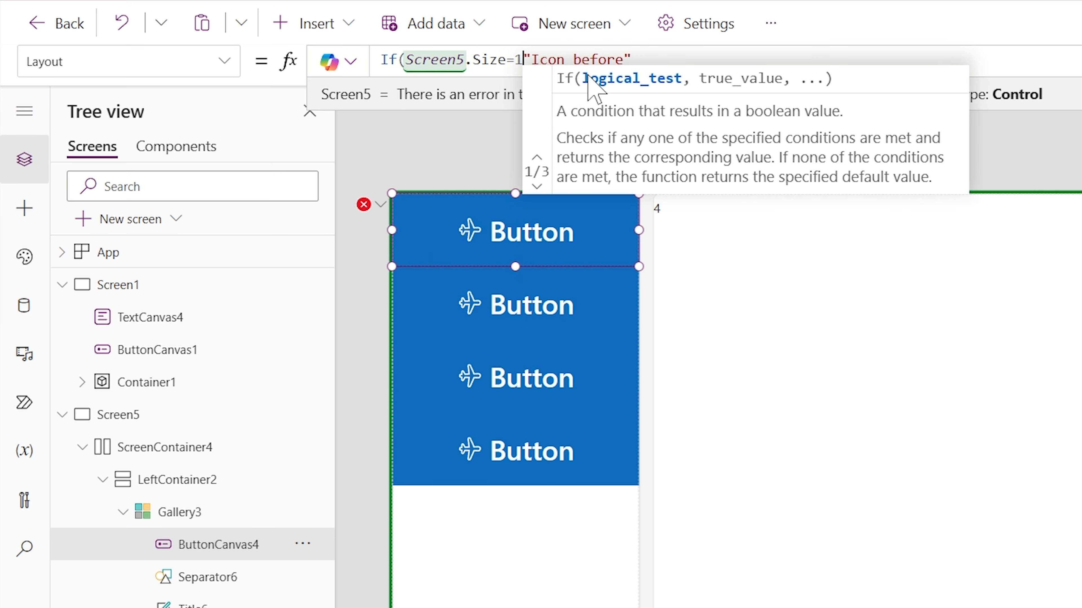
type("Icon o")
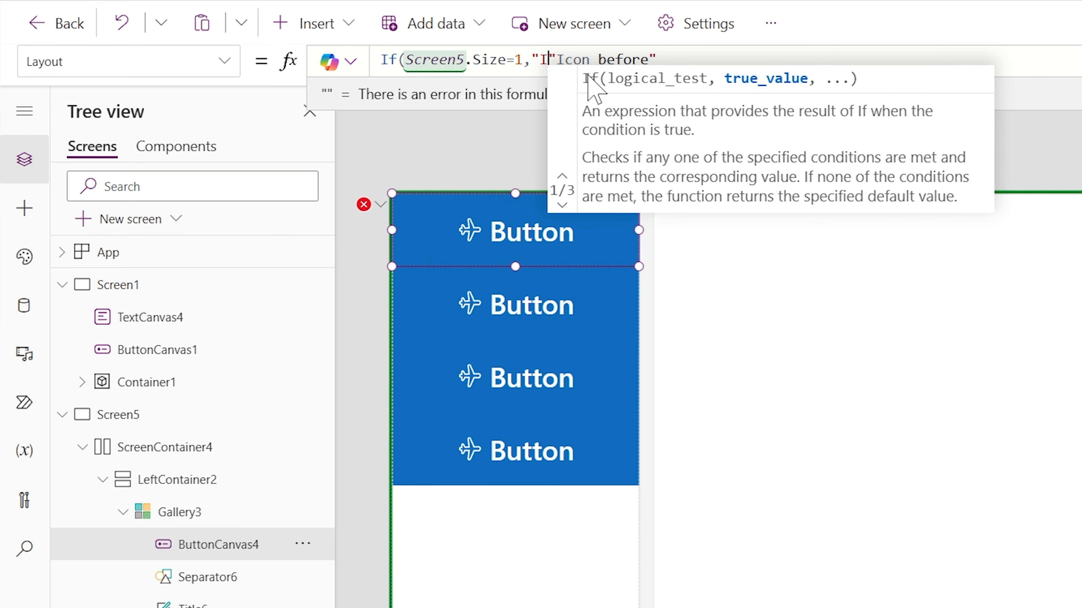
type("nly\",")
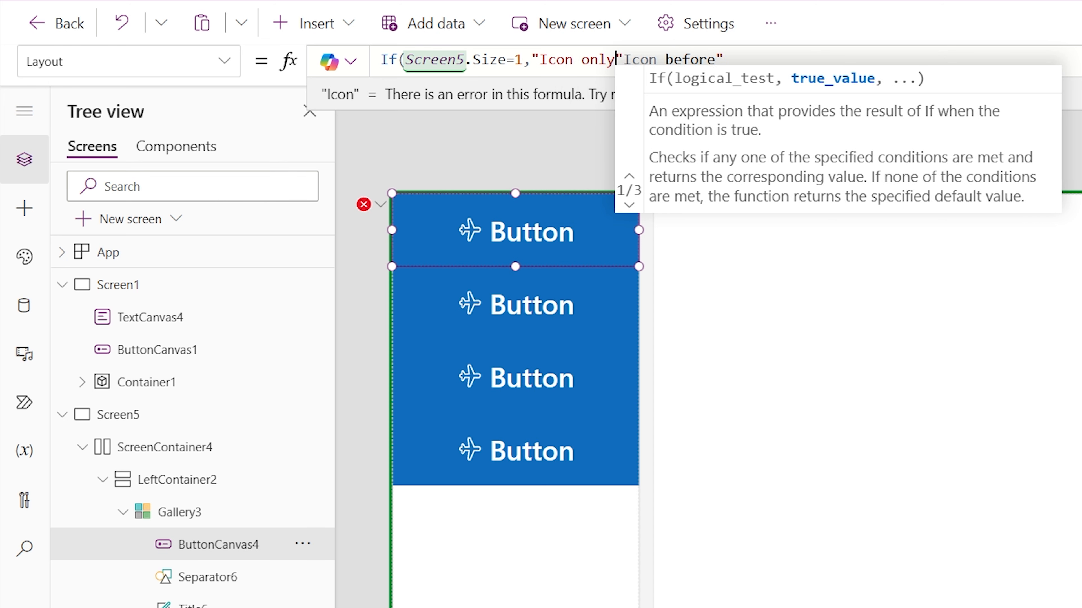
left_click(742, 62)
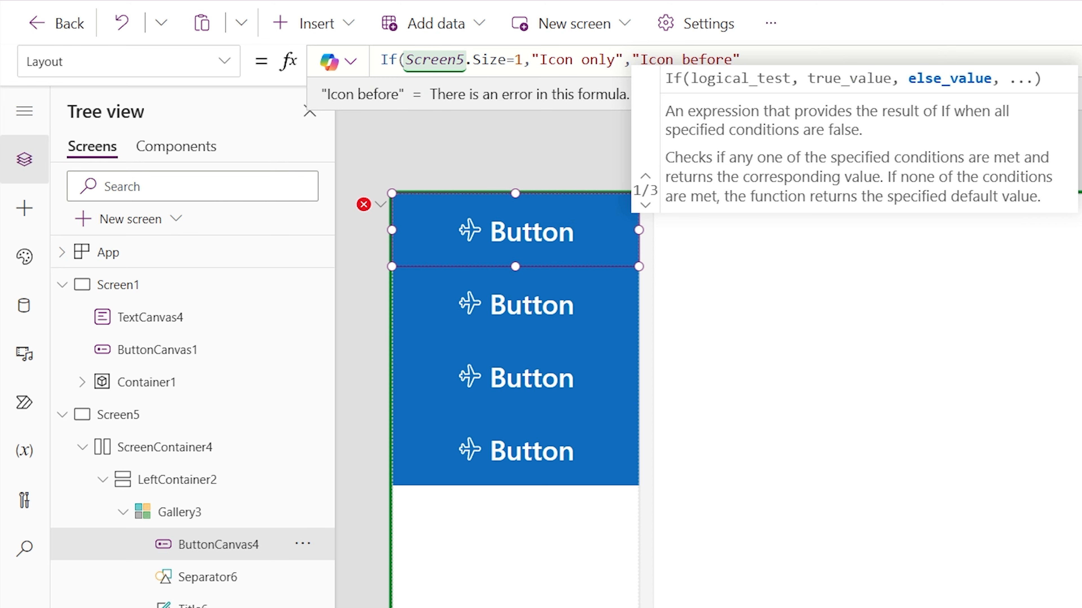
type(")")
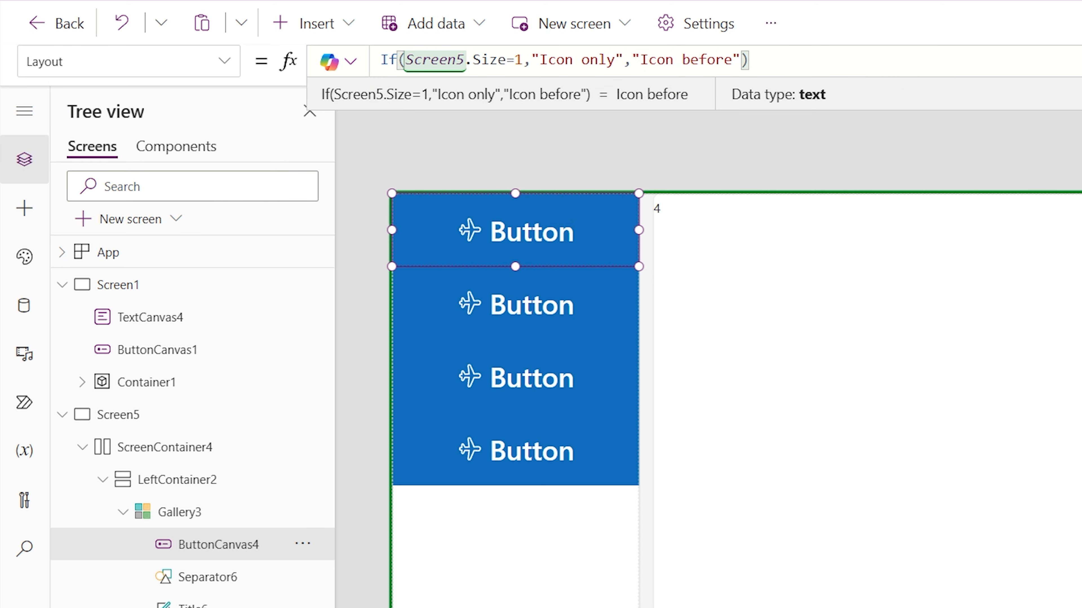
key("F5")
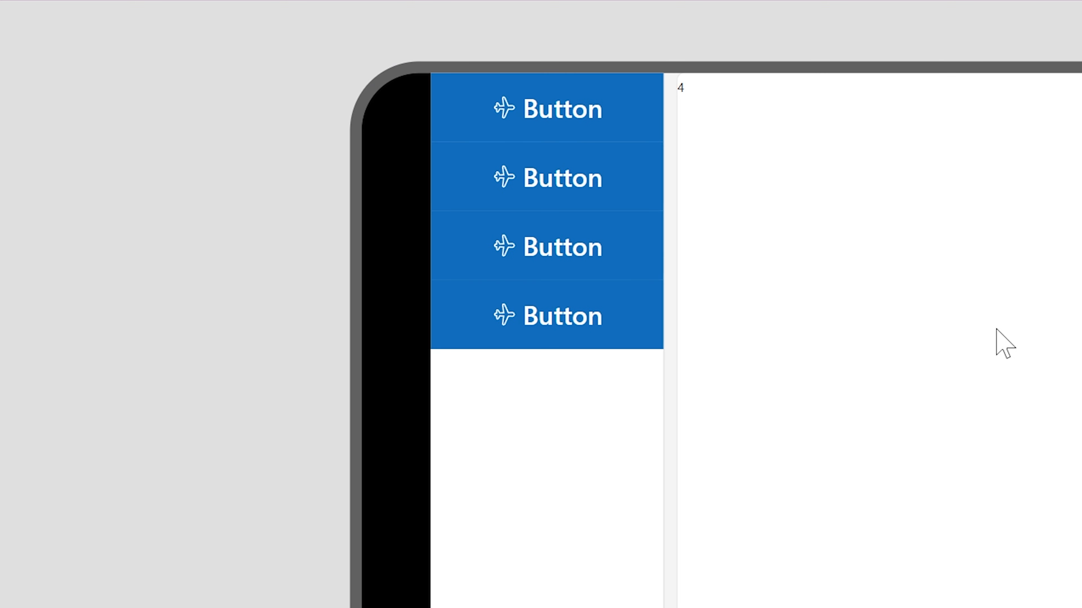
left_click(339, 298)
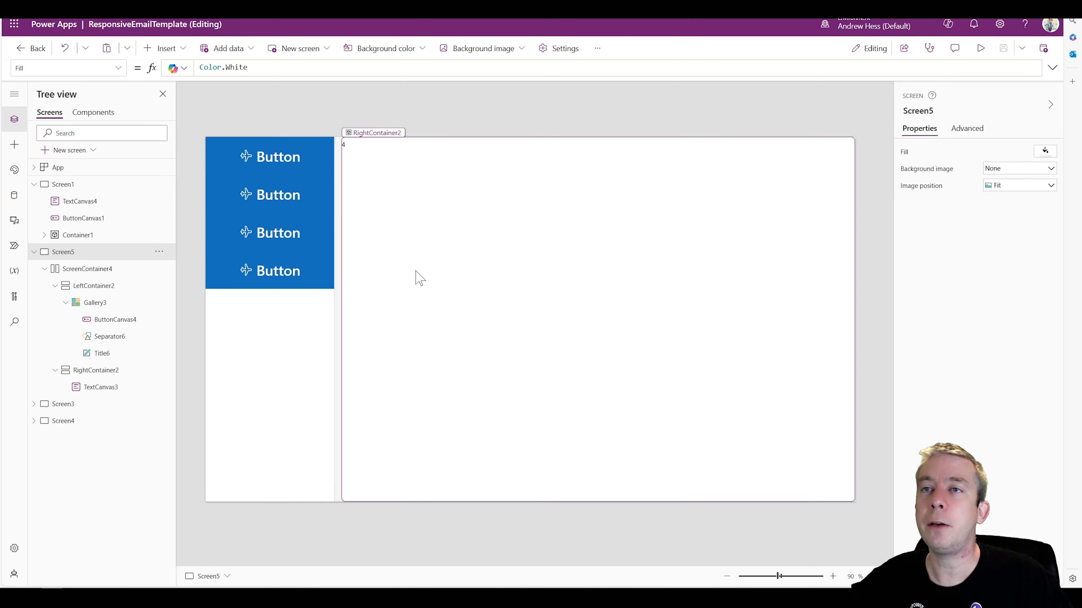
left_click(165, 49)
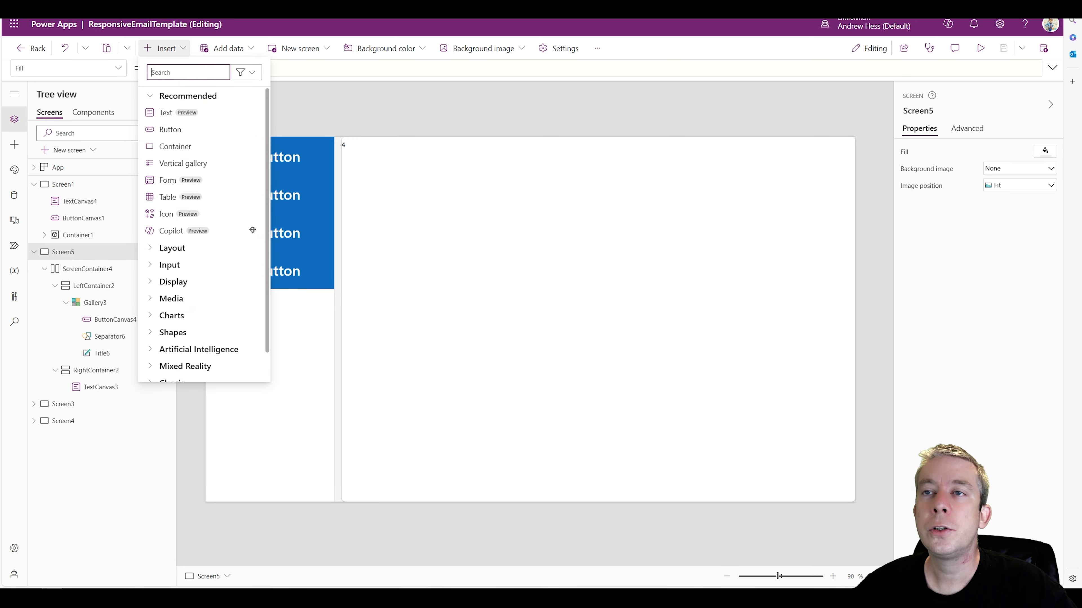
left_click(169, 137)
left_click_drag(249, 160, 421, 221)
key("Delete")
Insert a button into RightContainer2 below the screen-size text
left_click(423, 268)
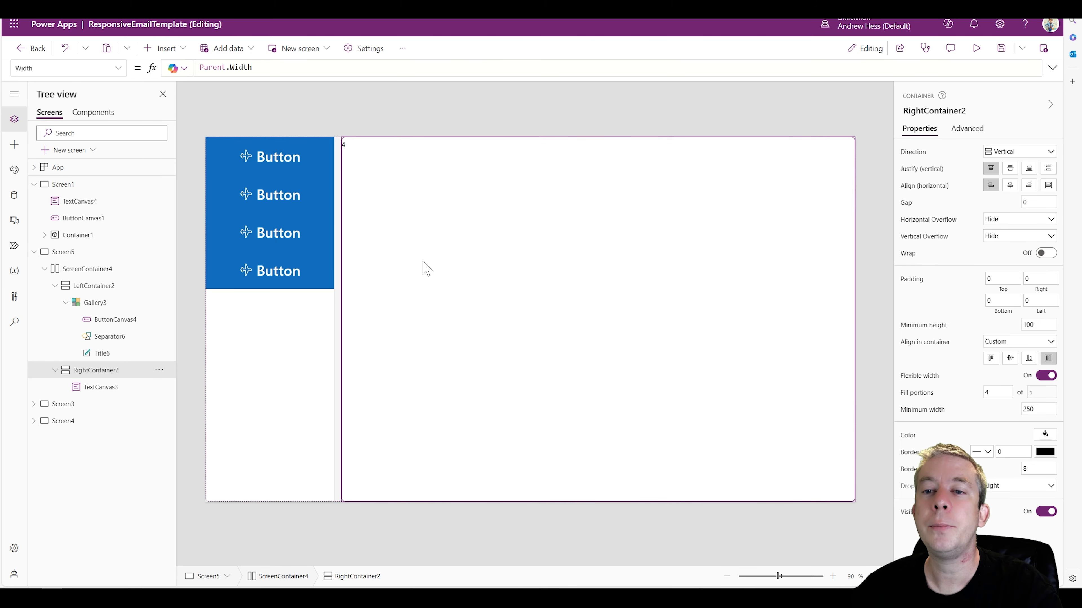
left_click(164, 48)
left_click(170, 129)
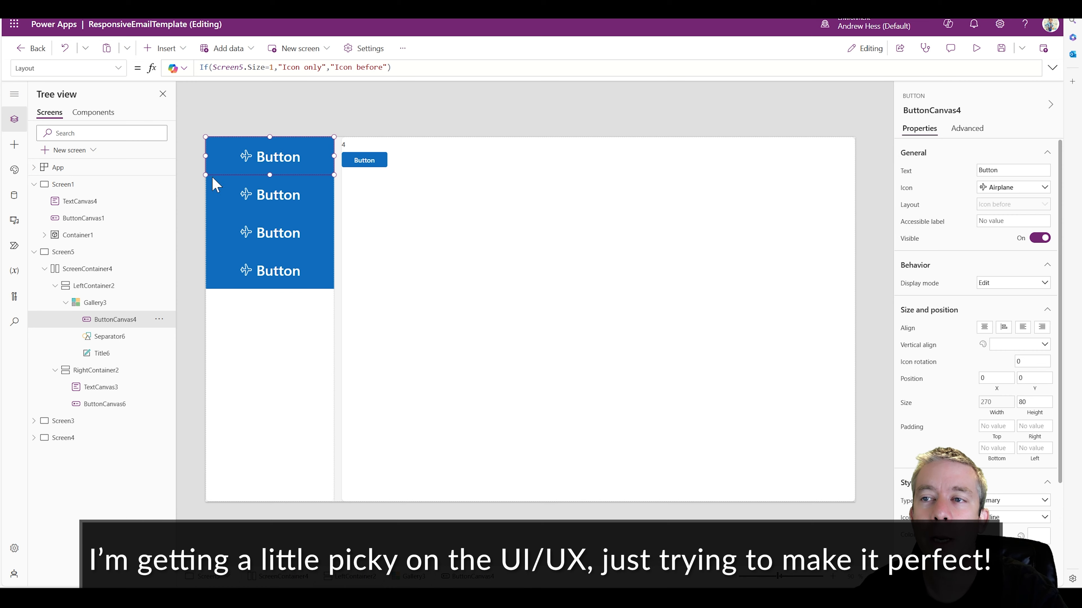
Set the gallery button's Height to Parent.TemplateHeight-2 and preview the menu in the phone layout
left_click(118, 69)
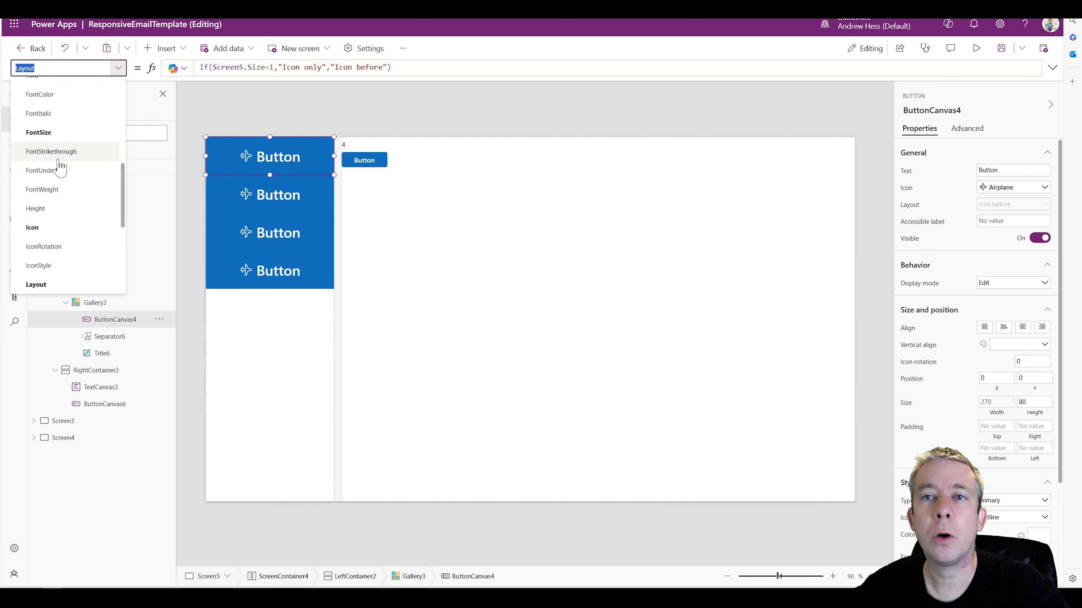
scroll(65, 242, "down", 2)
scroll(64, 244, "up", 4)
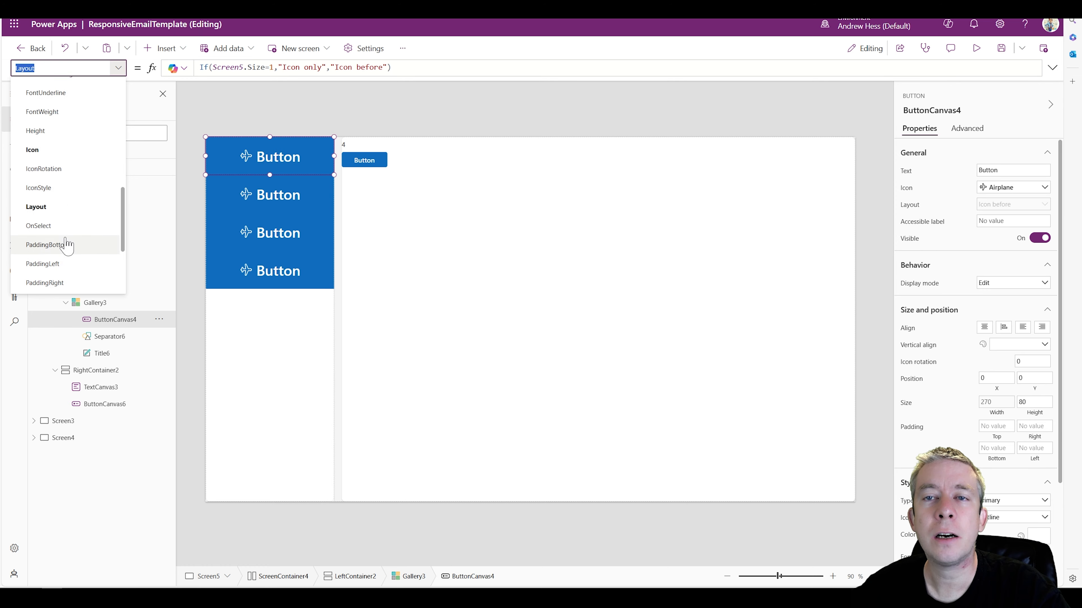
type("Pare")
type("nt.Te")
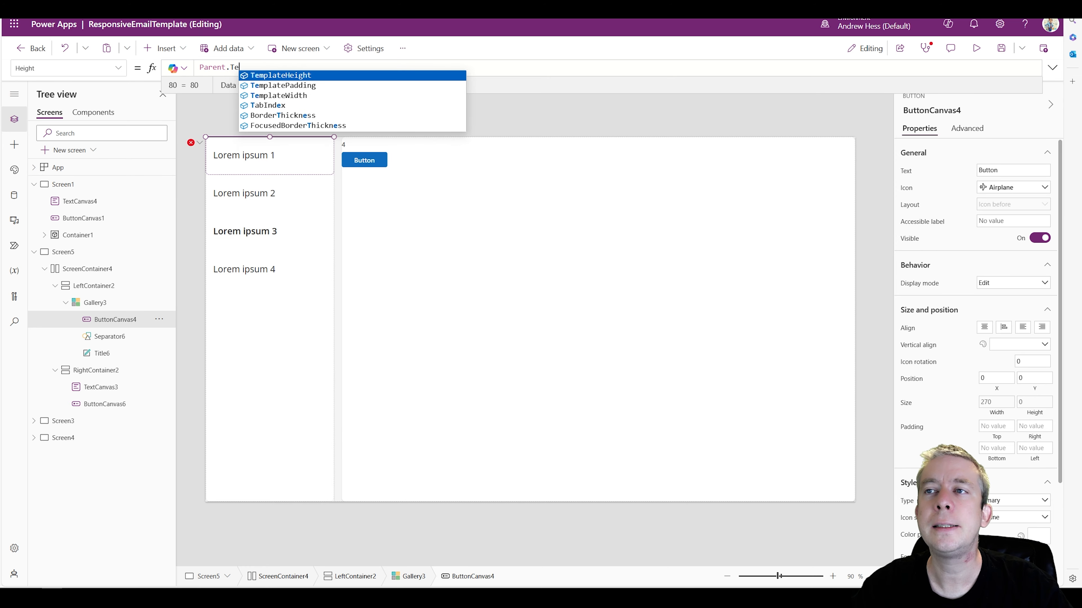
type("mplateHeight-2")
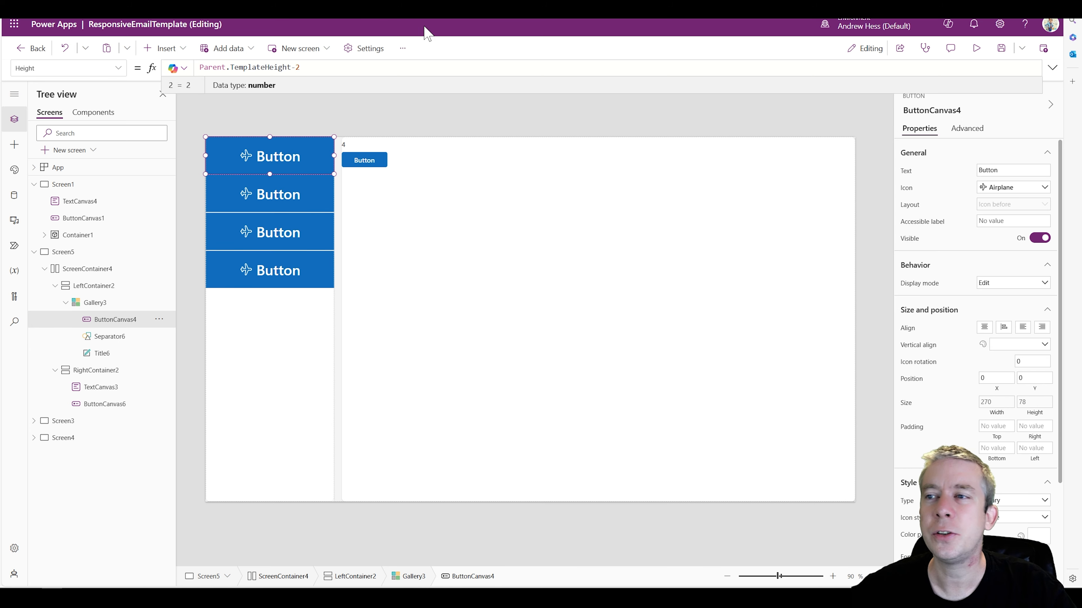
left_click(976, 48)
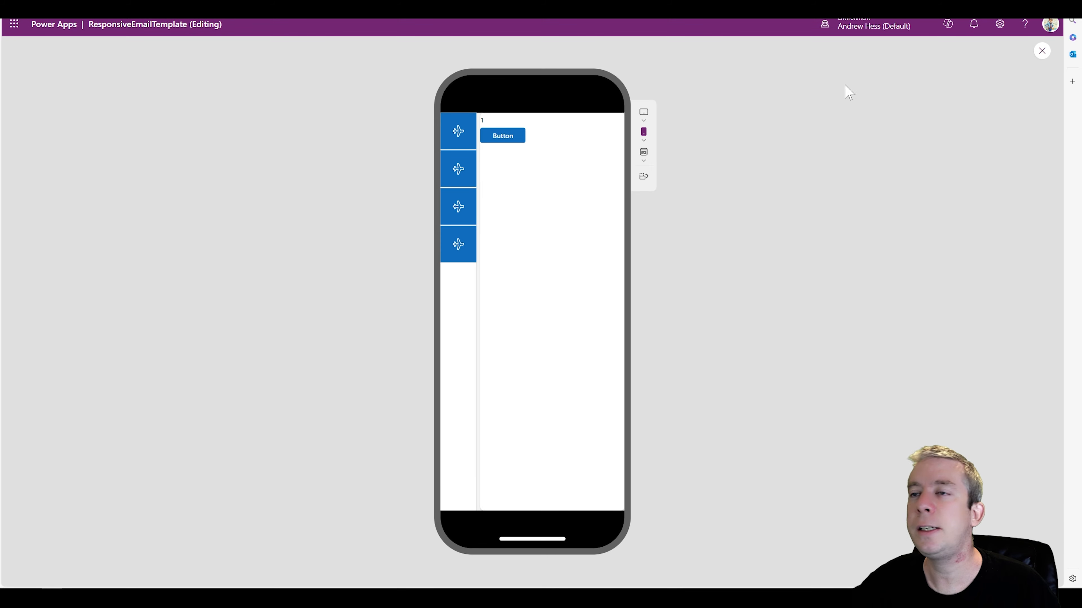
key("Escape")
Replace the OnSelect formula of the button in RightContainer2 with the start of a ClearCollect call targeting the colNav collection
left_click(369, 163)
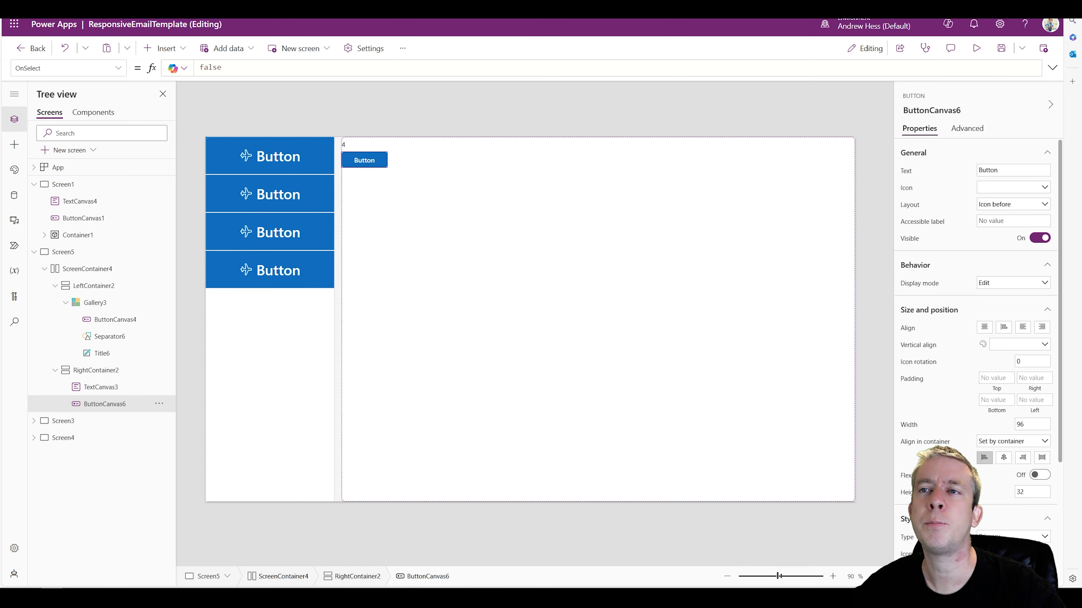
left_click_drag(222, 68, 166, 57)
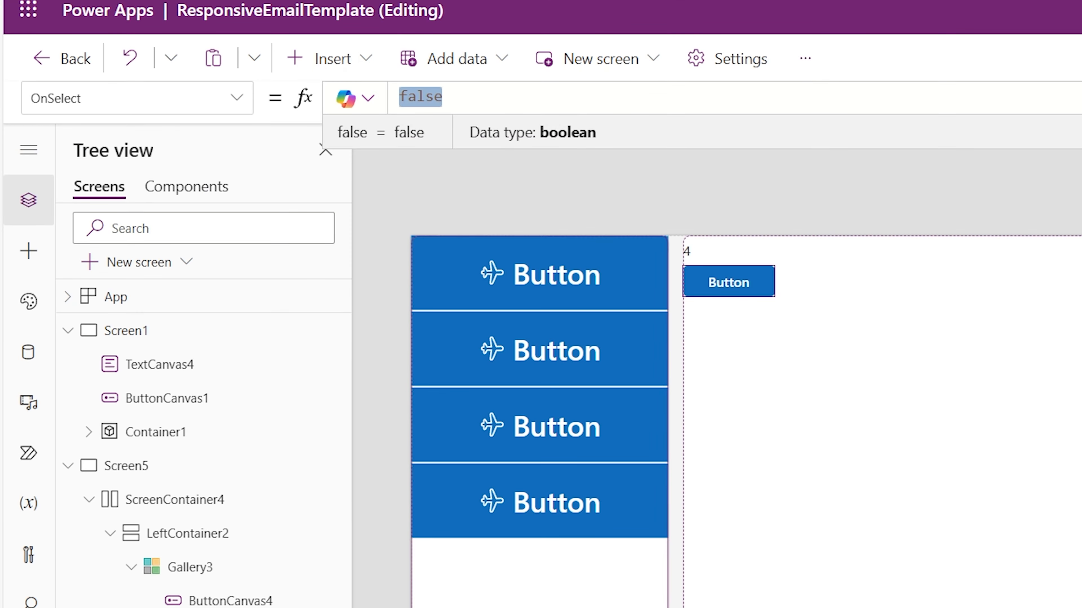
left_click(1077, 98)
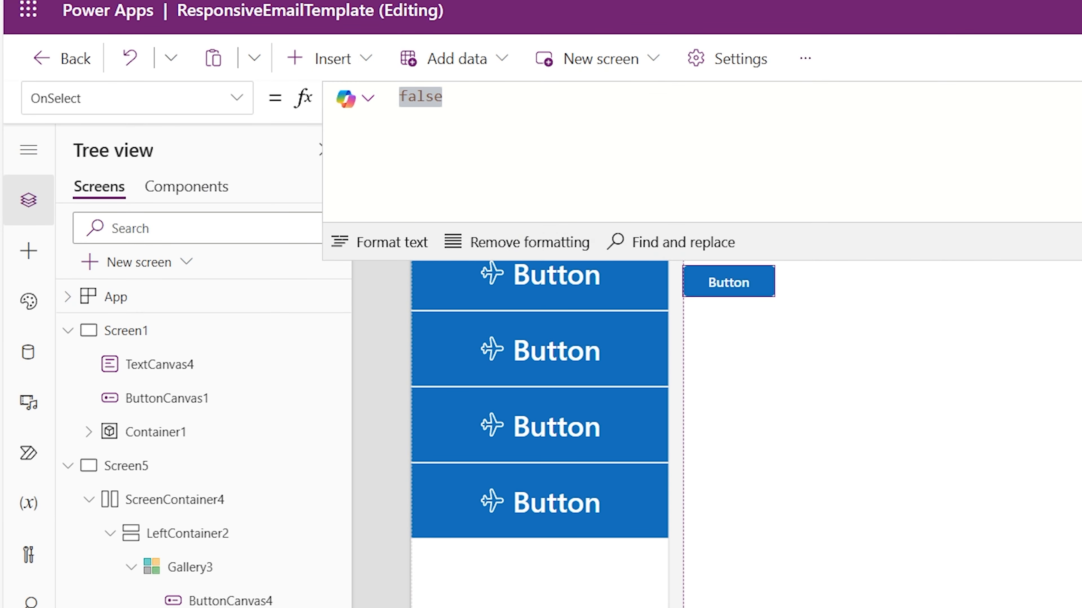
left_click(549, 171)
key("BackSpace")
key("BackSpace")
key("BackSpace")
key("BackSpace")
key("BackSpace")
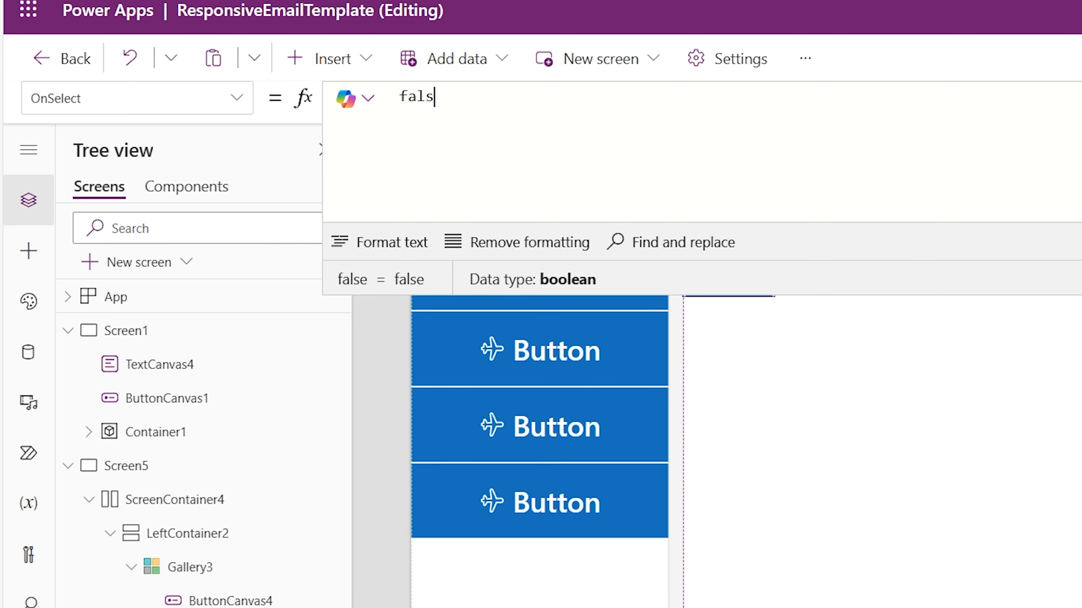
type("ClearCo")
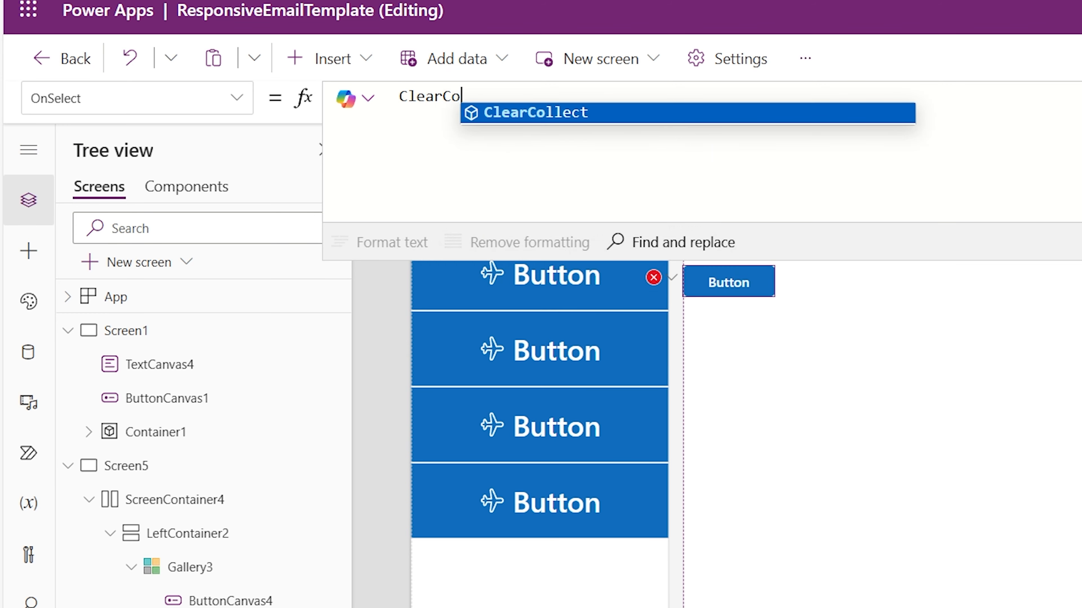
type("llect(")
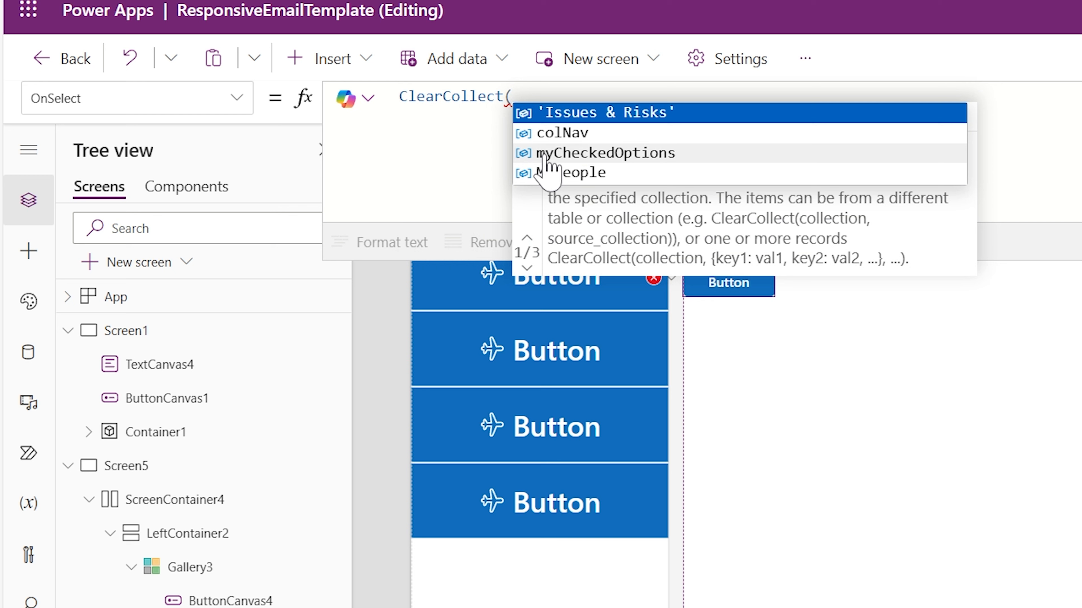
type("colNav")
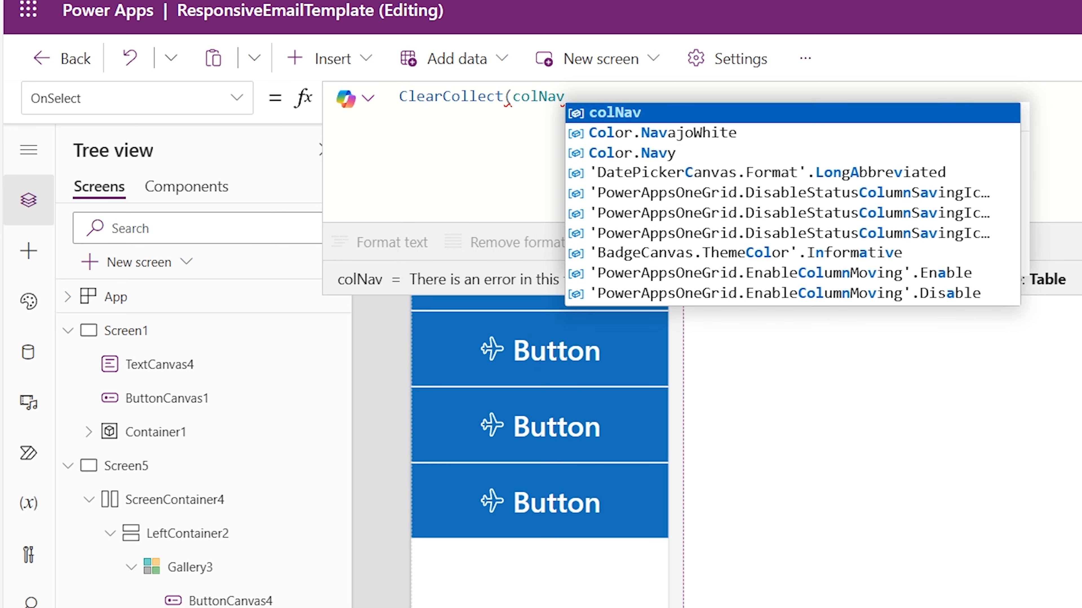
type(",")
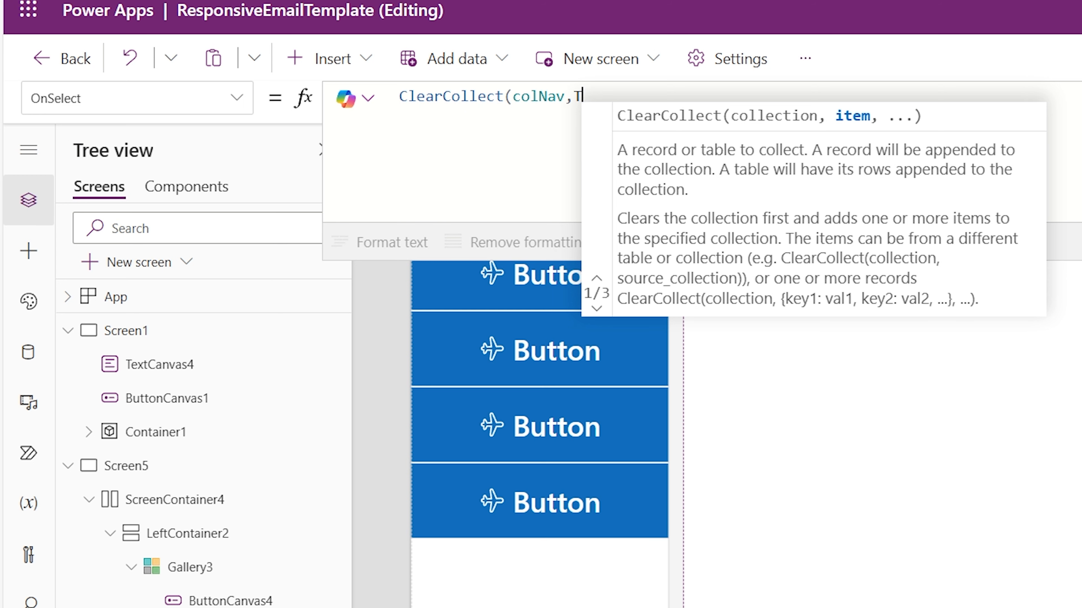
type("Table(")
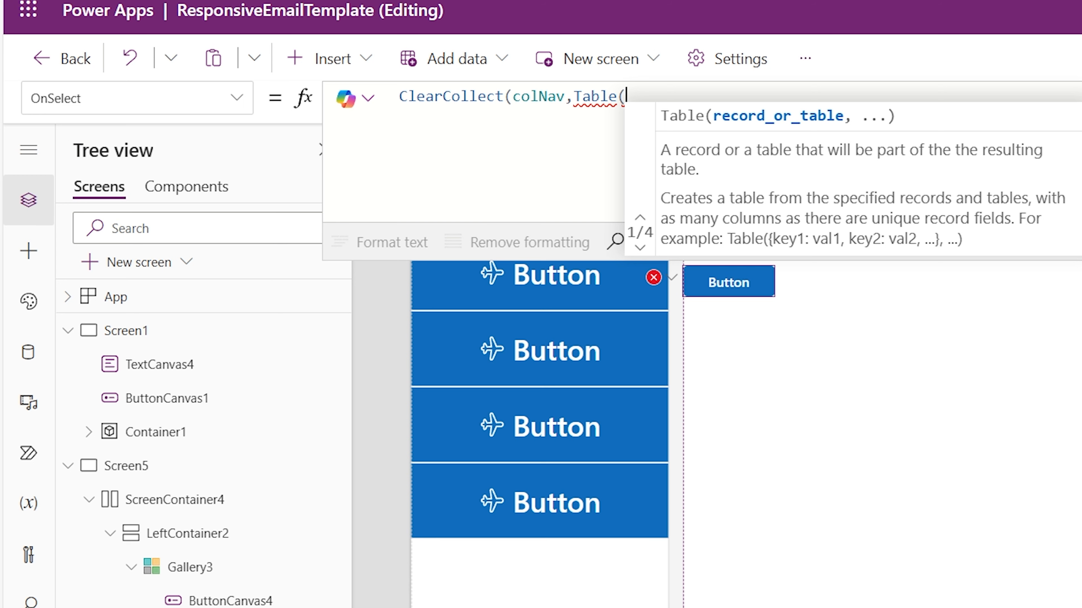
Add a Table to the colNav formula with a first record containing Title:"Home" and an Icon field
type("Title:\"")
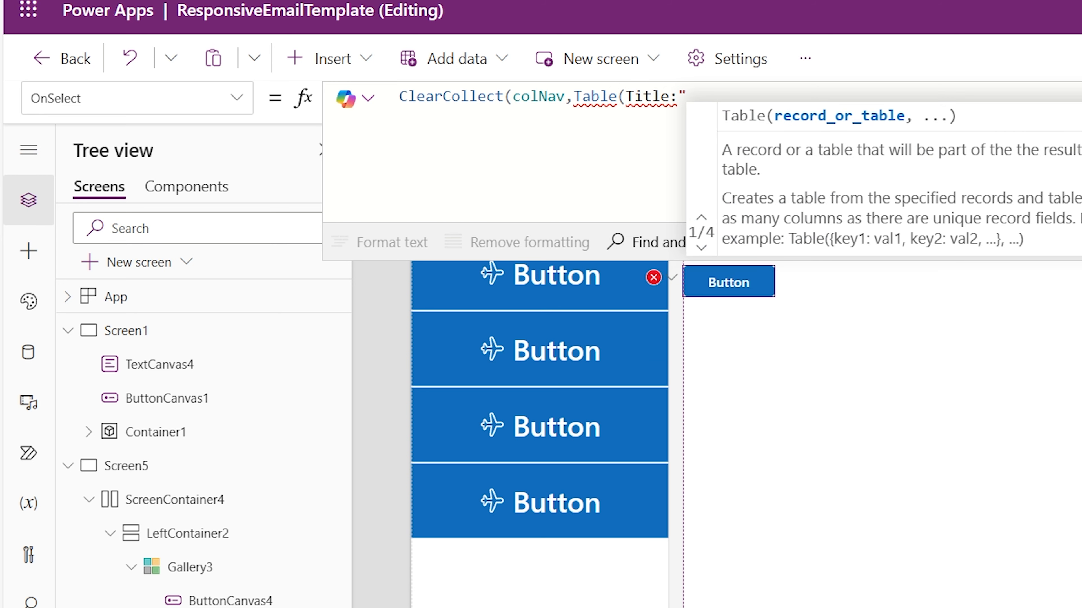
key("BackSpace")
key("BackSpace")
key("BackSpace")
key("BackSpace")
key("BackSpace")
key("BackSpace")
key("BackSpace")
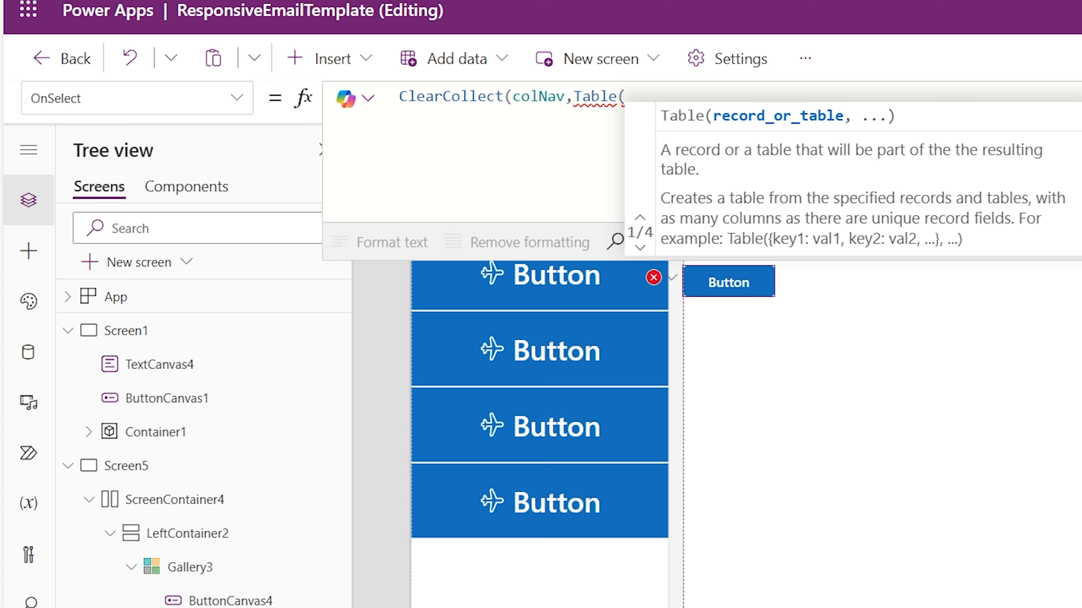
type("{Title\"")
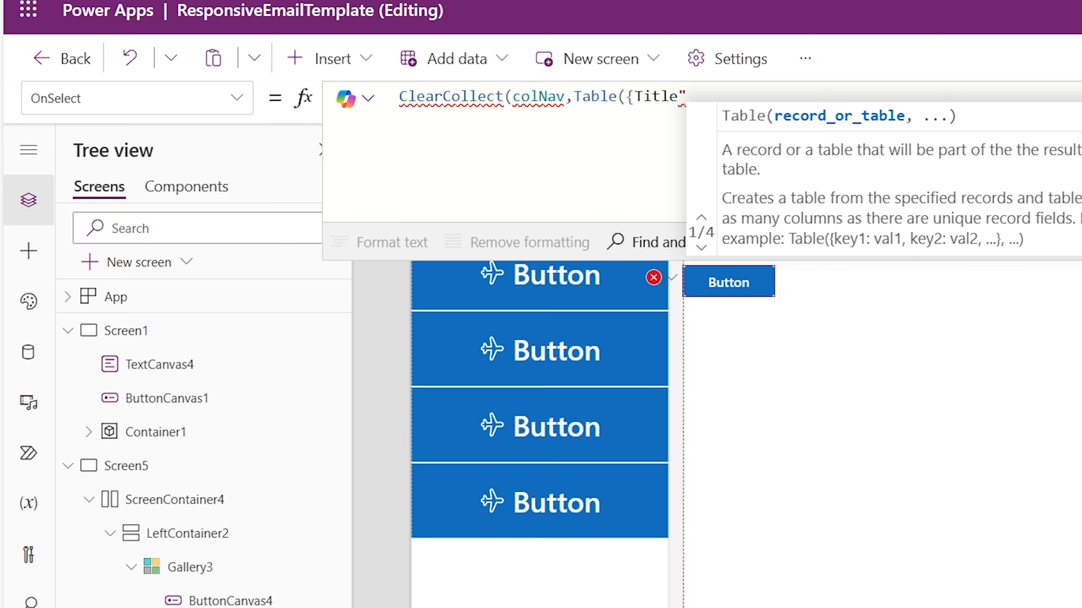
key("BackSpace")
type(":\"")
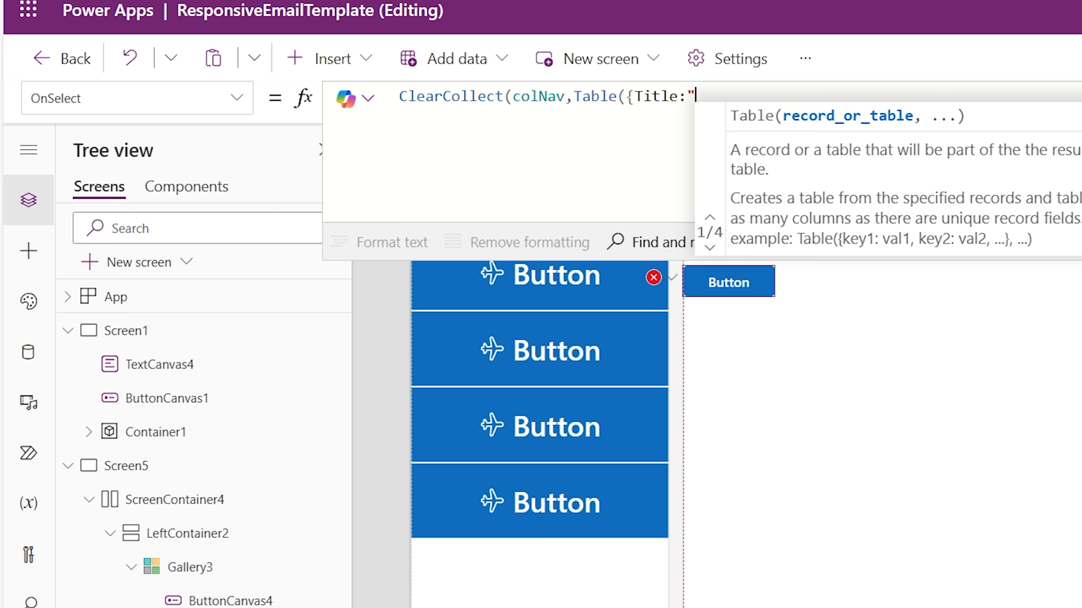
type("Home")
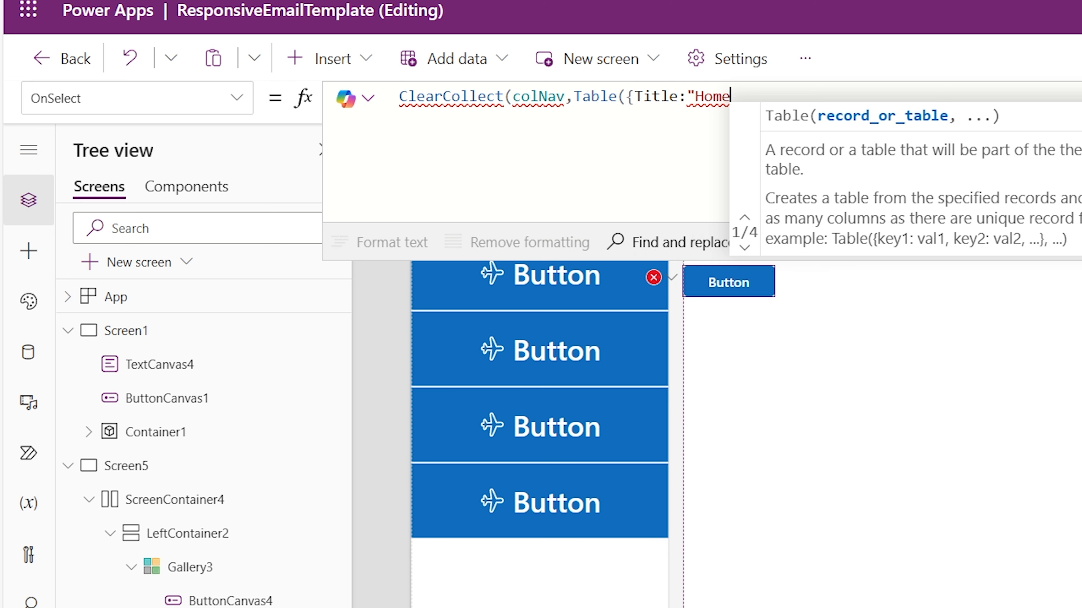
type("\",")
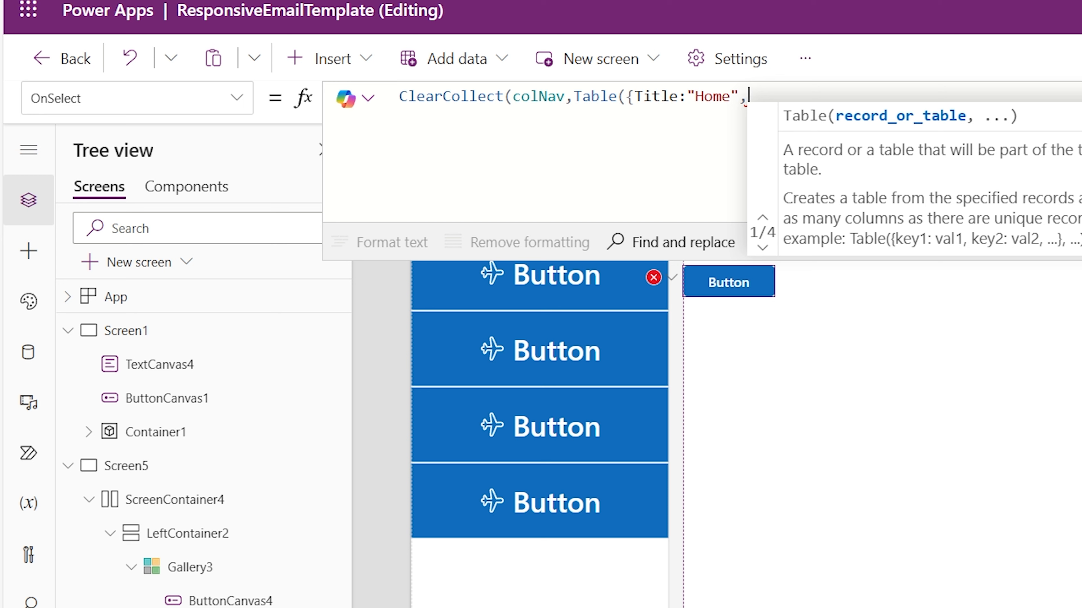
type("Icon")
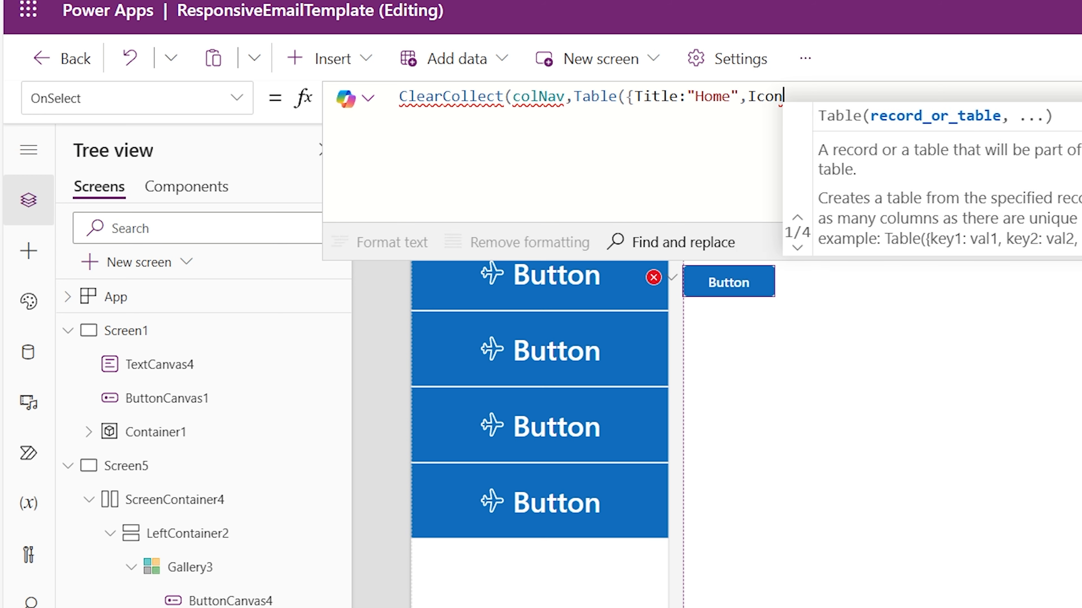
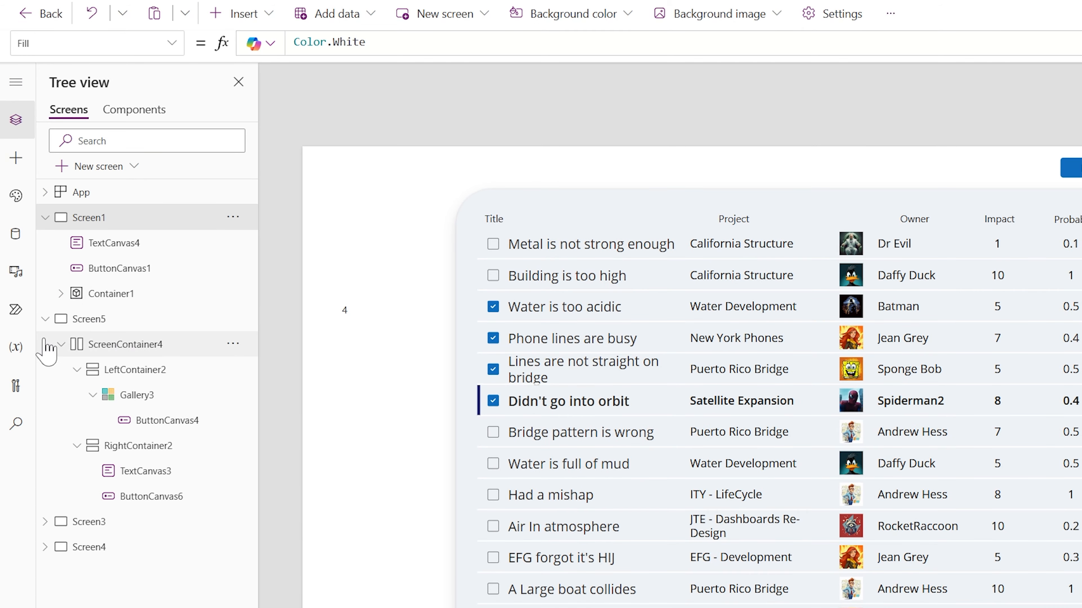
Preview Screen5 in the phone layout, testing navigation through the Email menu icon and back from the email screen
left_click(87, 320)
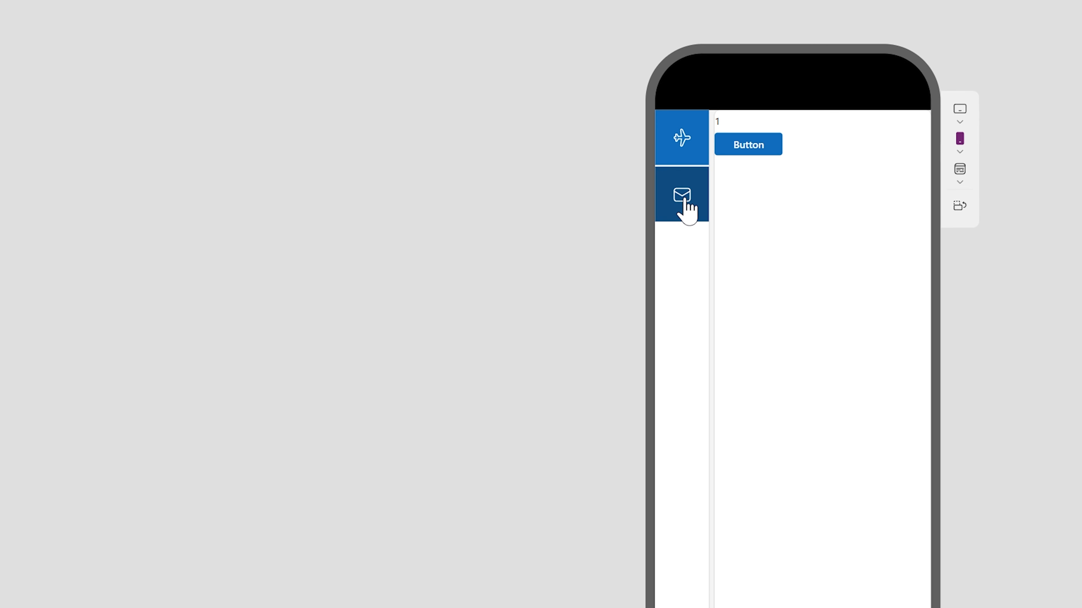
left_click(684, 201)
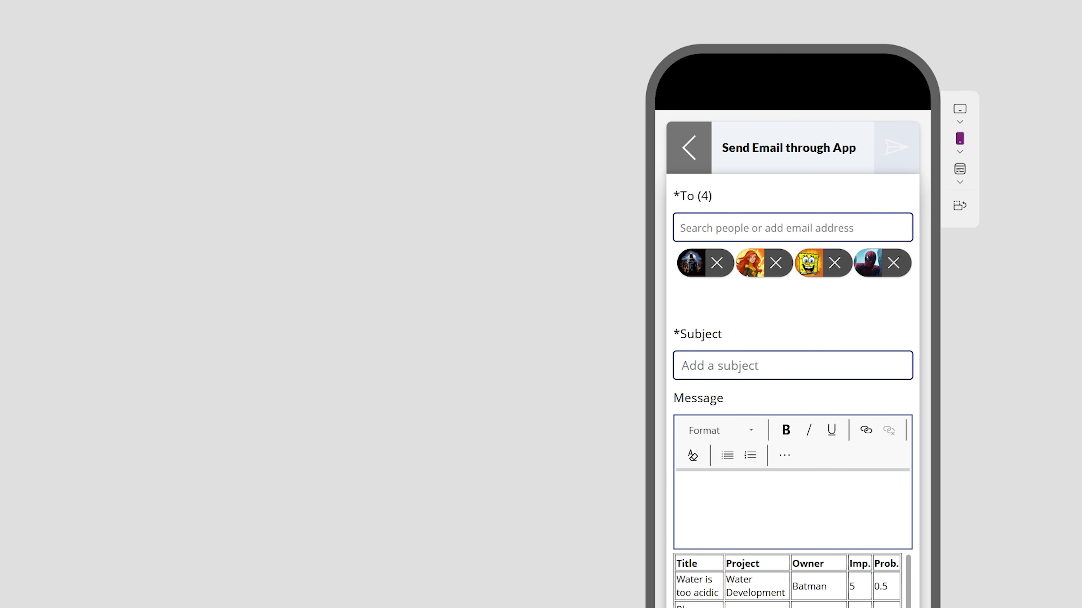
left_click(689, 154)
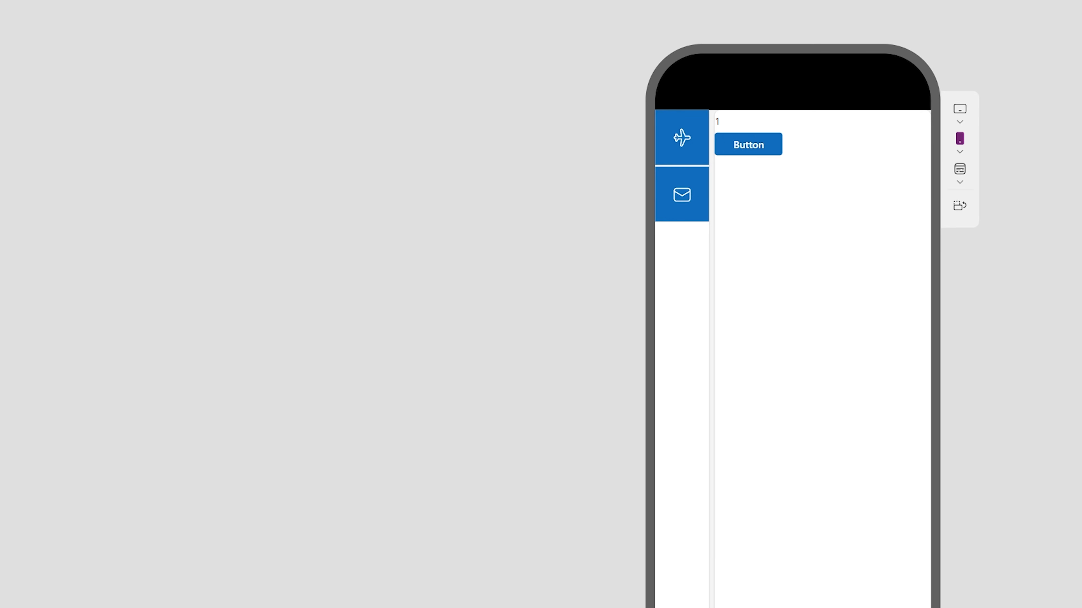
key("Escape")
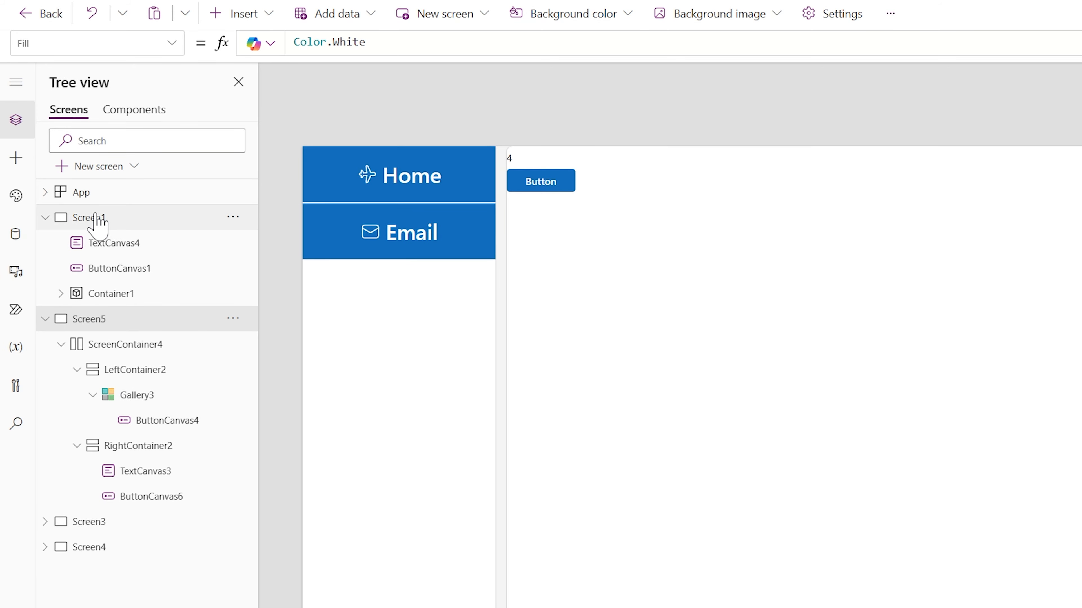
Copy Container1 with the risks table from Screen1 into RightContainer2 on Screen5
left_click(98, 221)
left_click(475, 273)
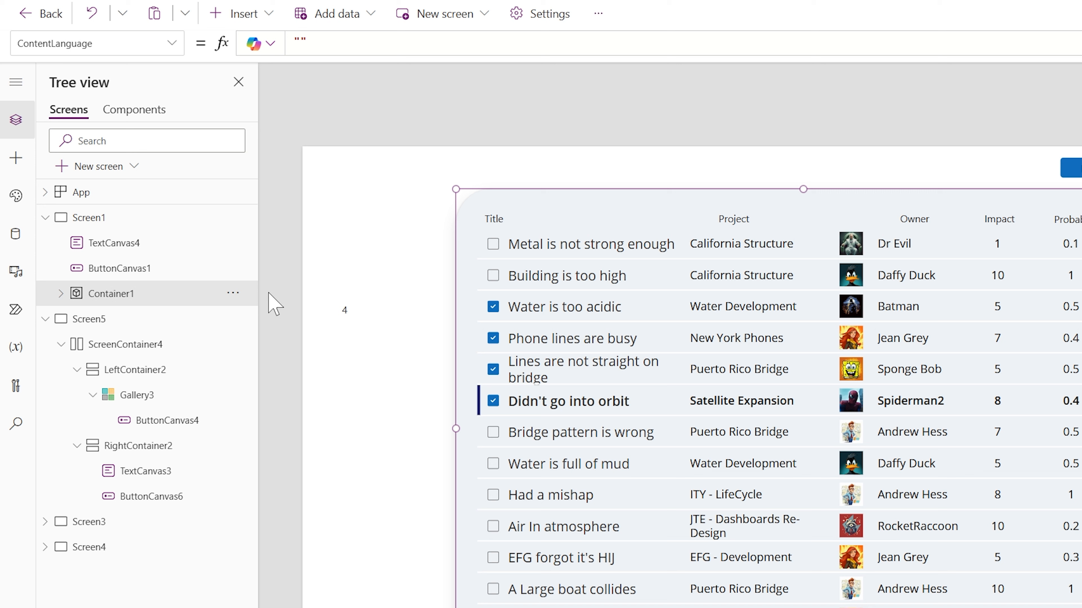
left_click(106, 320)
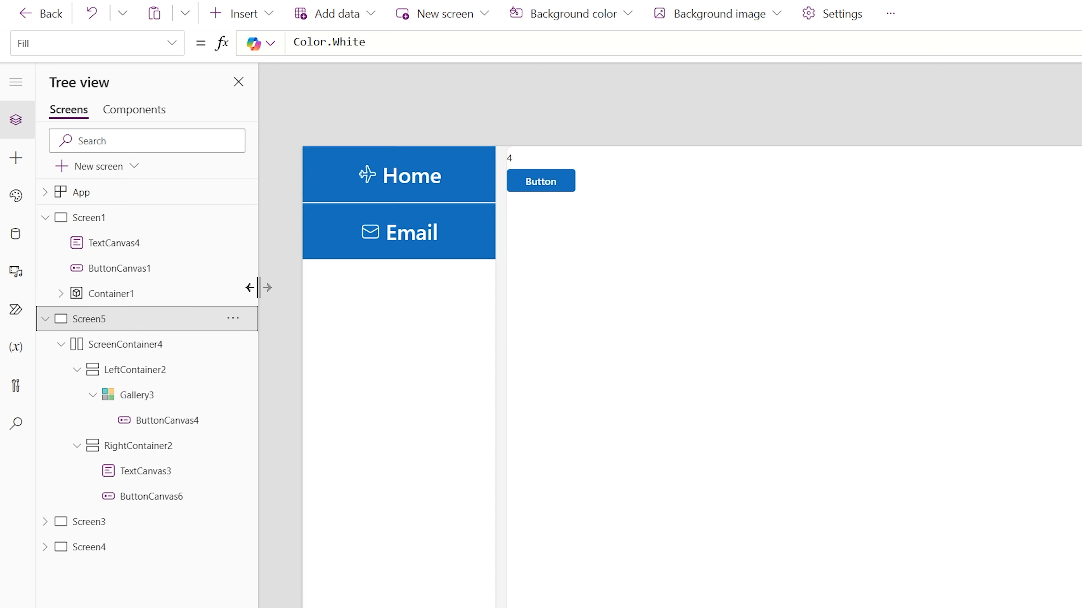
left_click(614, 352)
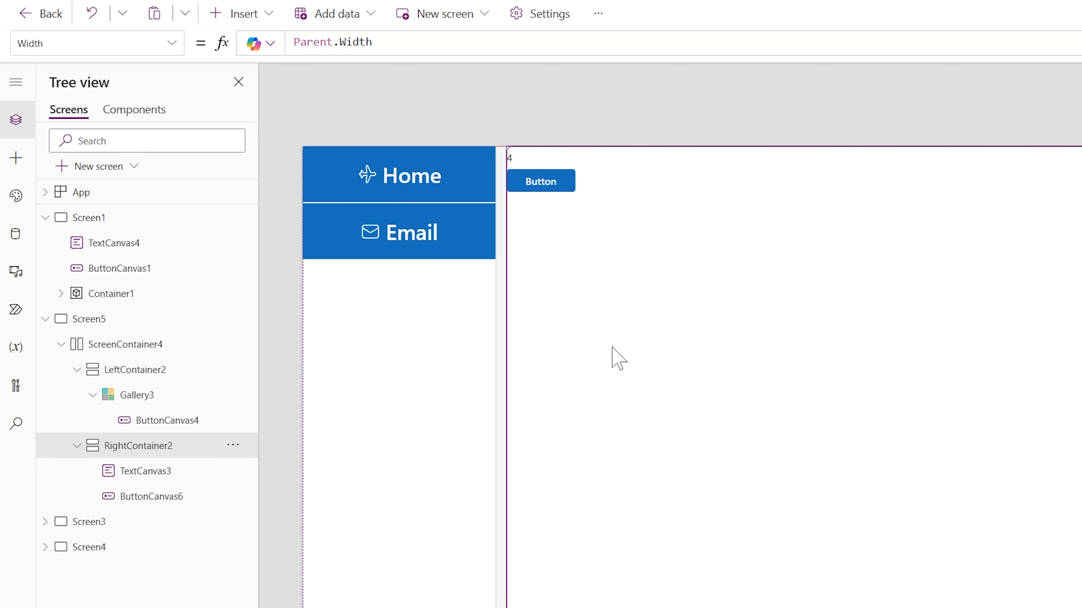
key("ctrl+v")
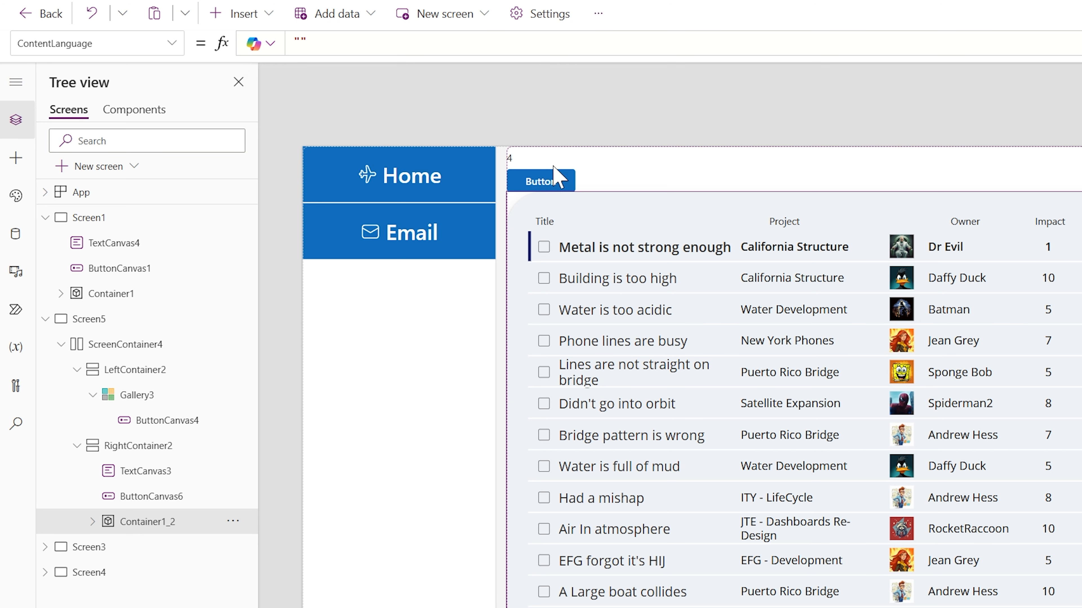
Move the colNav ClearCollect formula from the OnSelect of the button in RightContainer2 to Screen5's OnVisible
left_click(549, 183)
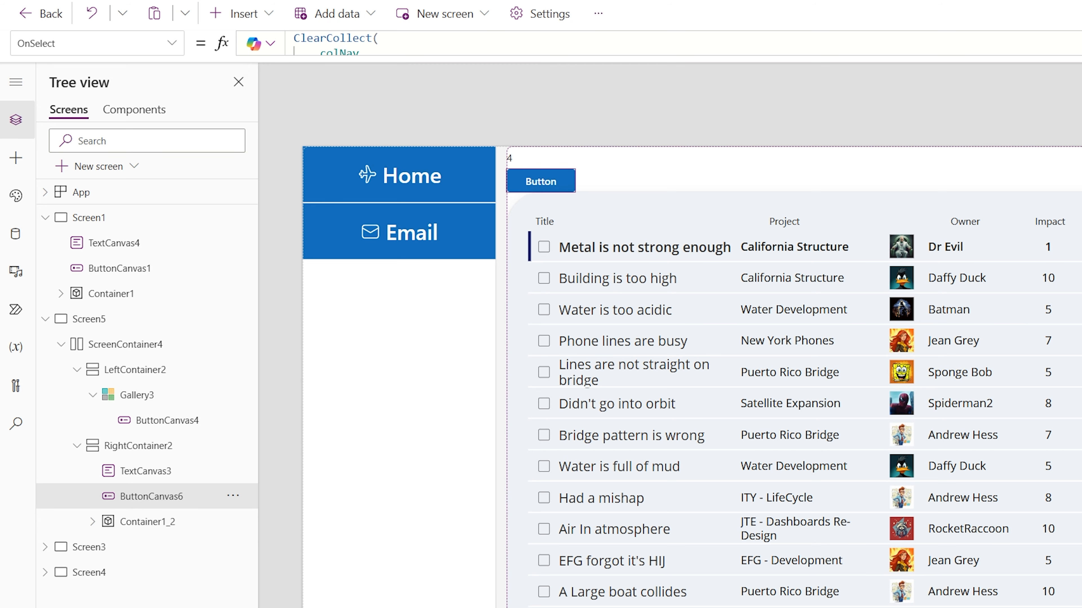
left_click(1078, 43)
left_click_drag(302, 250, 293, 38)
key("ctrl+c")
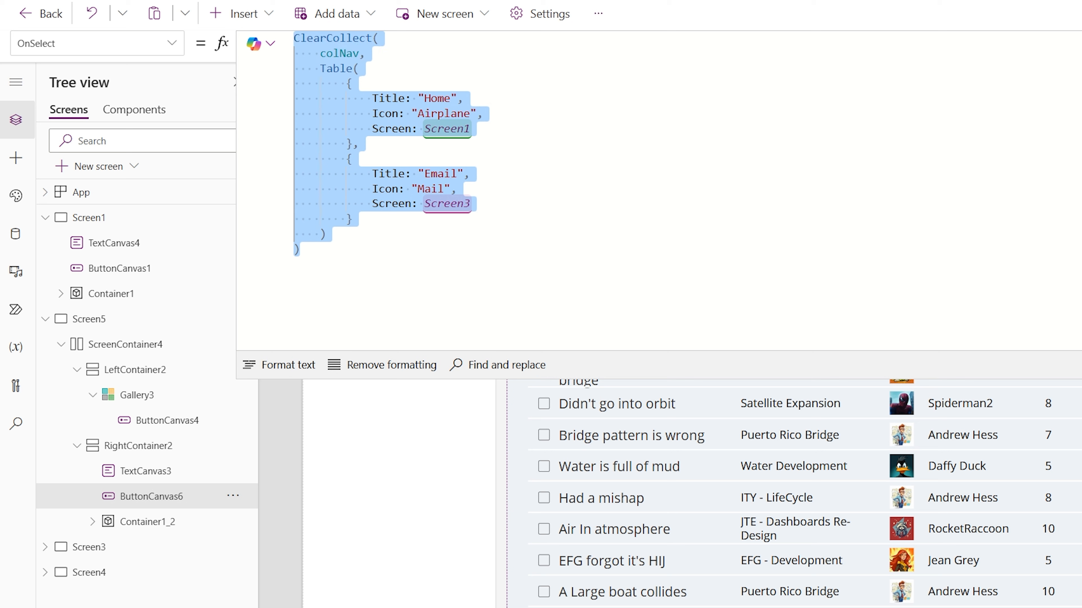
key("Delete")
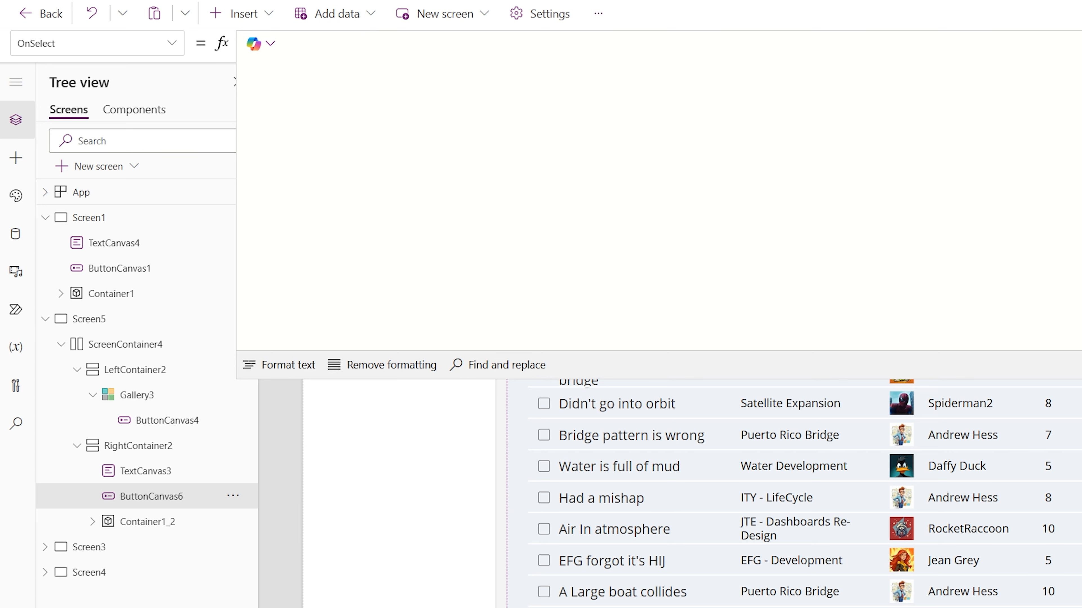
left_click(81, 321)
left_click(171, 42)
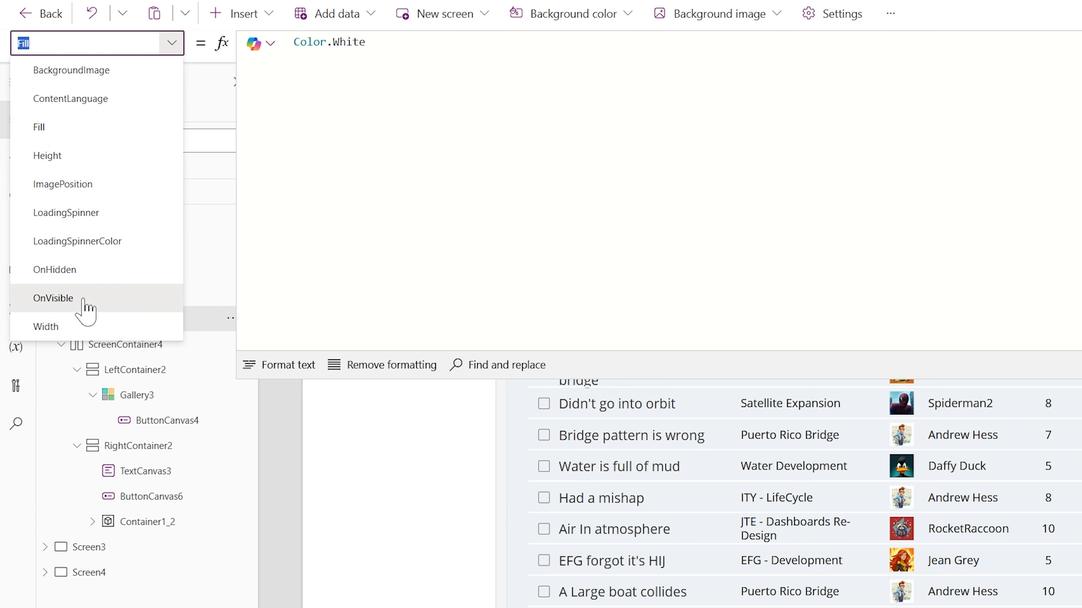
left_click(85, 301)
key("ctrl+v")
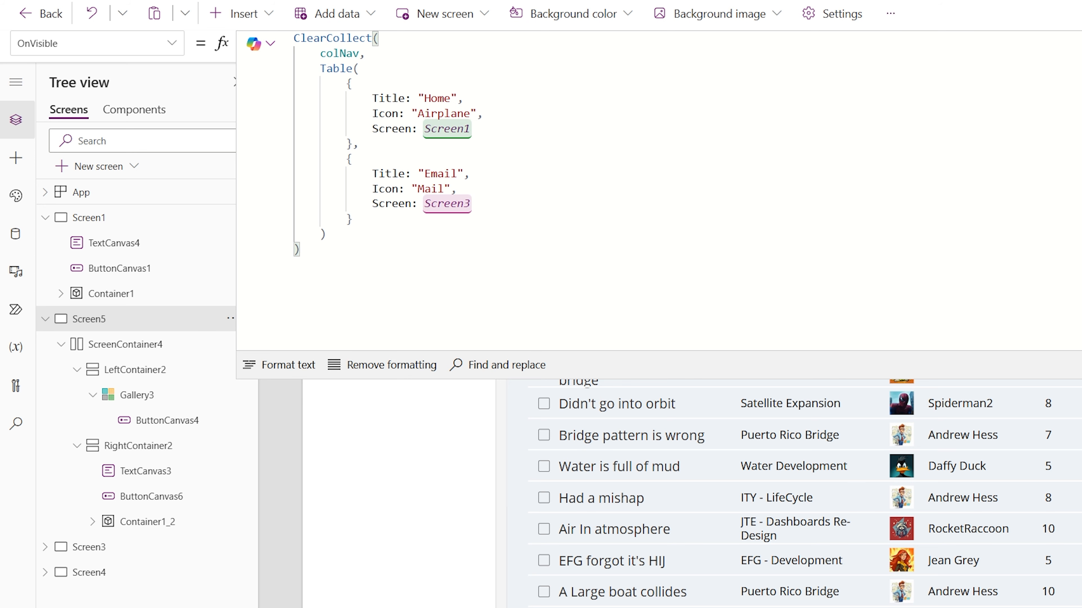
Paste the colNav ClearCollect formula into the App object's OnStart as well
left_click(99, 202)
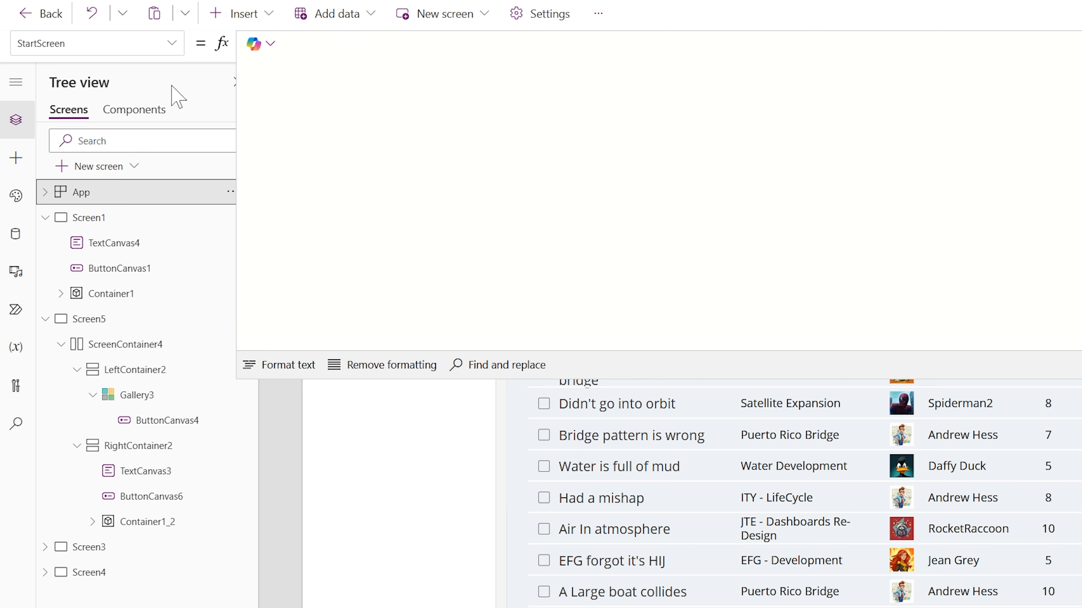
left_click(171, 43)
scroll(52, 285, "down", 1)
left_click(51, 283)
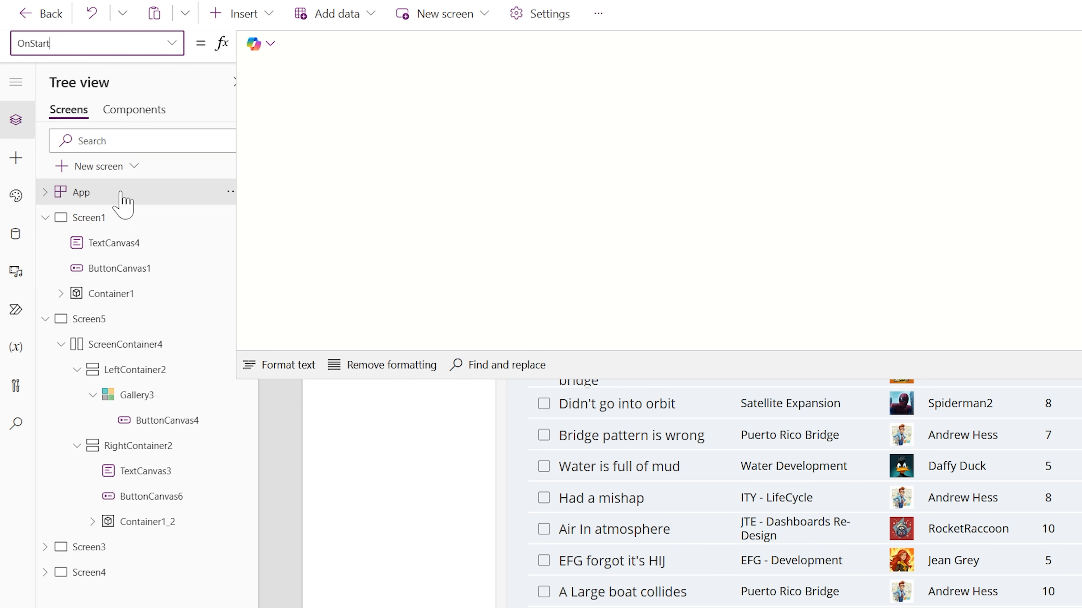
left_click(294, 44)
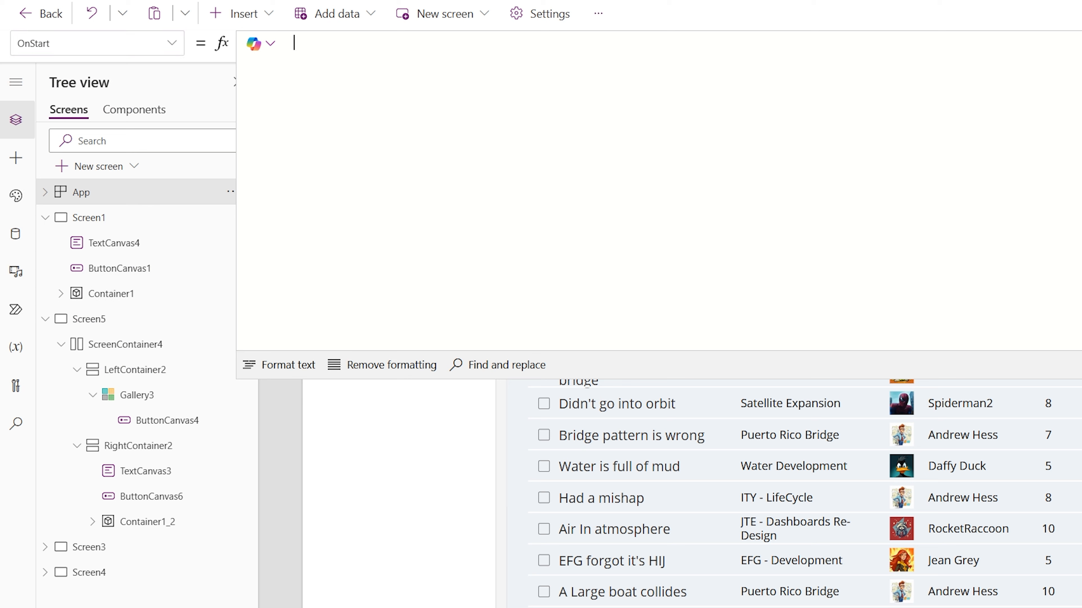
key("ctrl+v")
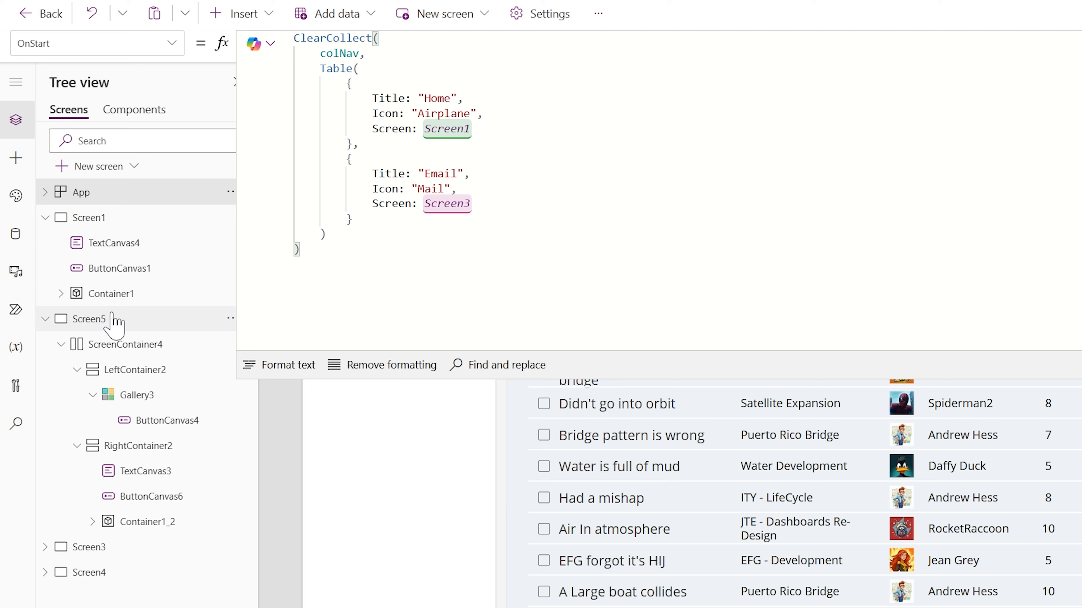
Delete the button and the screen-size text from RightContainer2 on Screen5
left_click(113, 322)
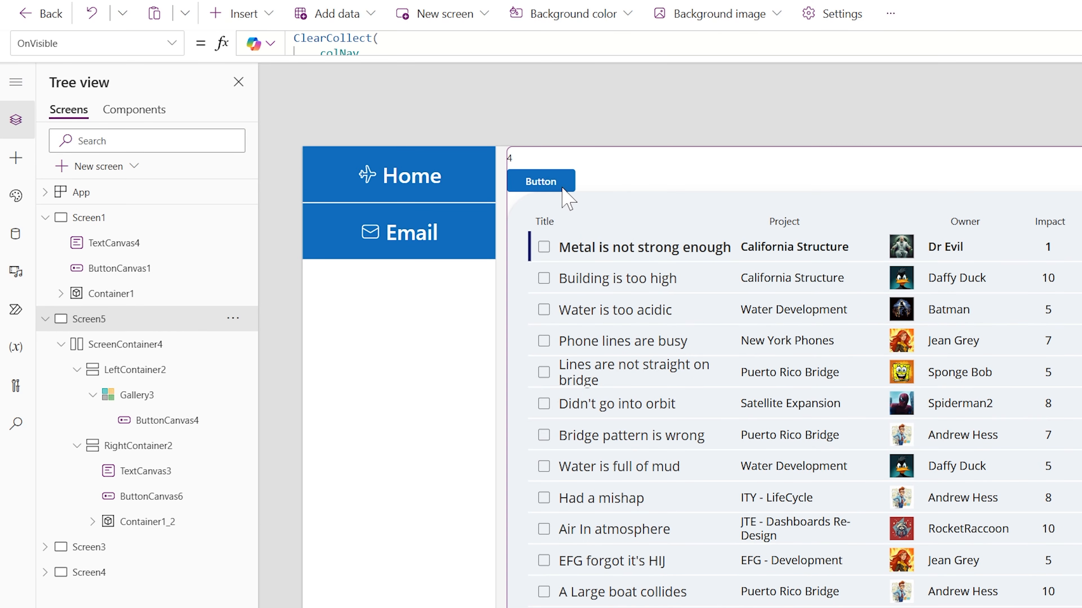
left_click(563, 189)
key("Delete")
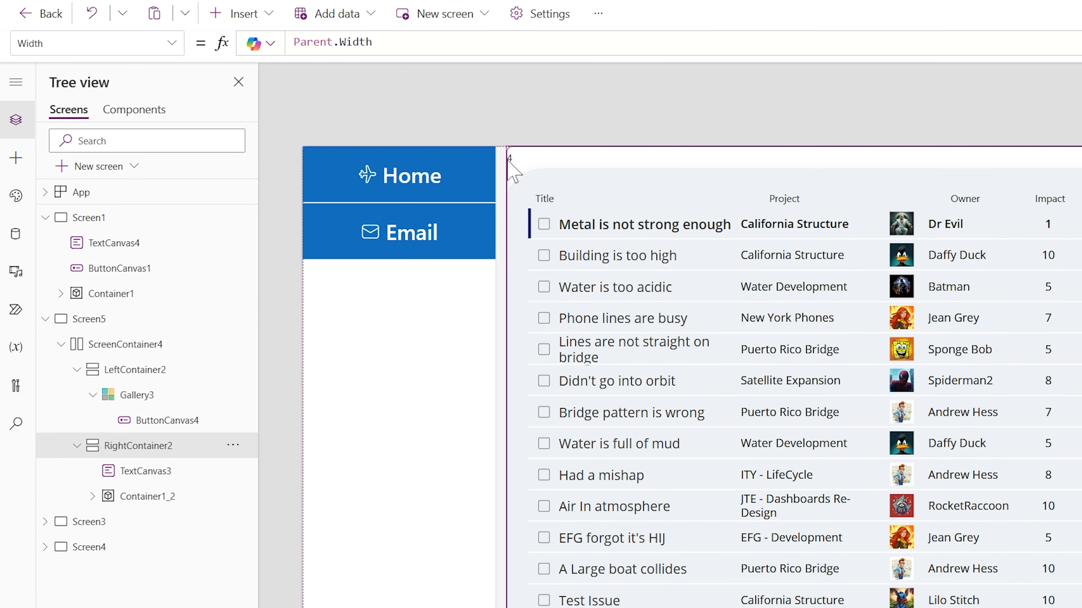
left_click(516, 159)
key("Delete")
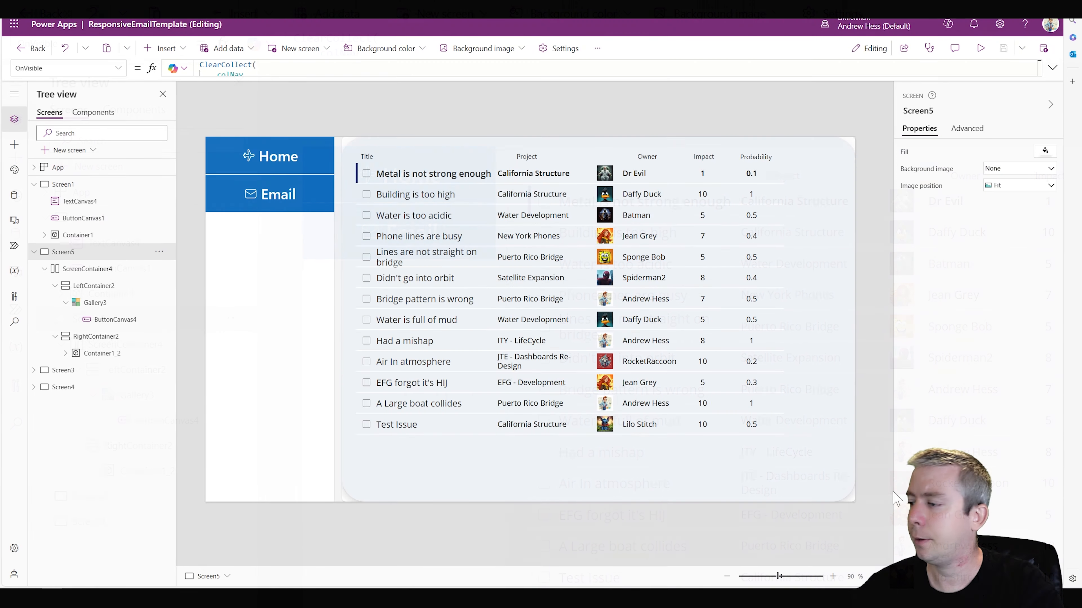
Set the top, right, bottom and left padding of RightContainer2 to 8
left_click(852, 501)
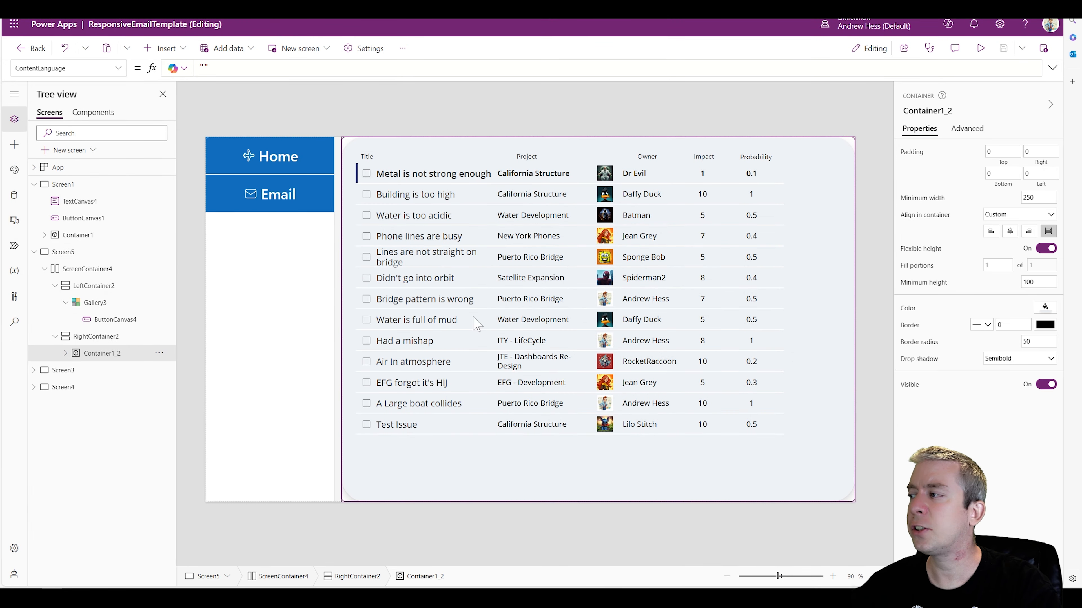
left_click(90, 341)
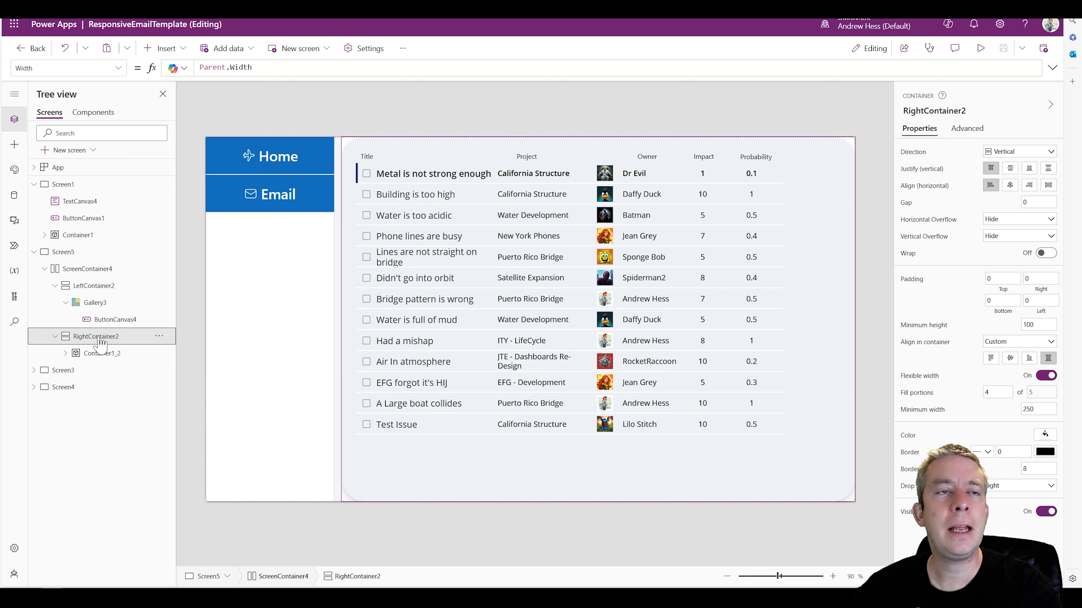
left_click(987, 279)
type("1")
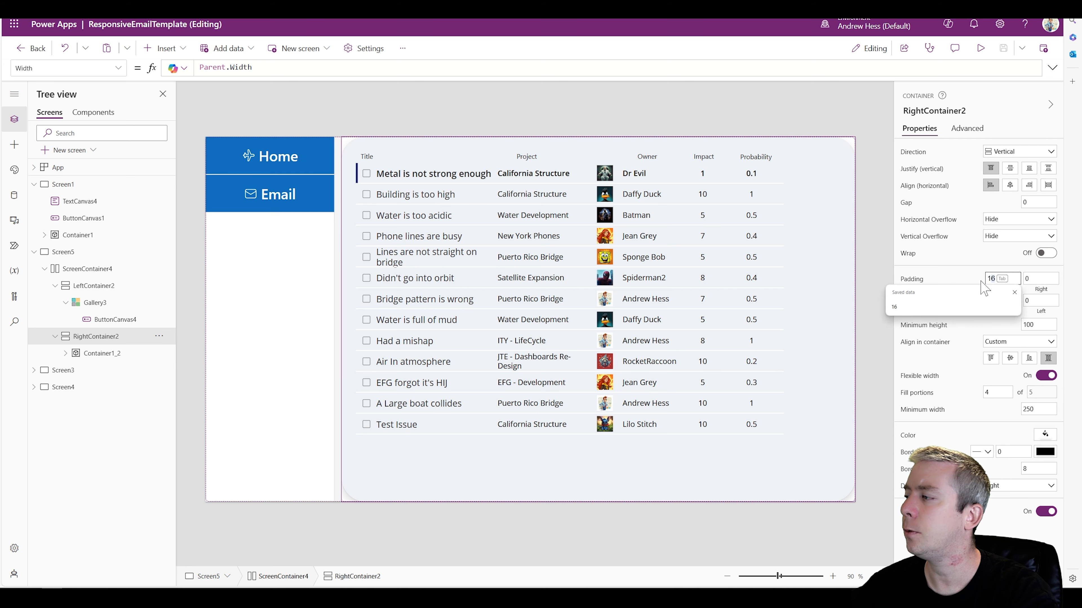
key("BackSpace")
type("8")
key("Tab")
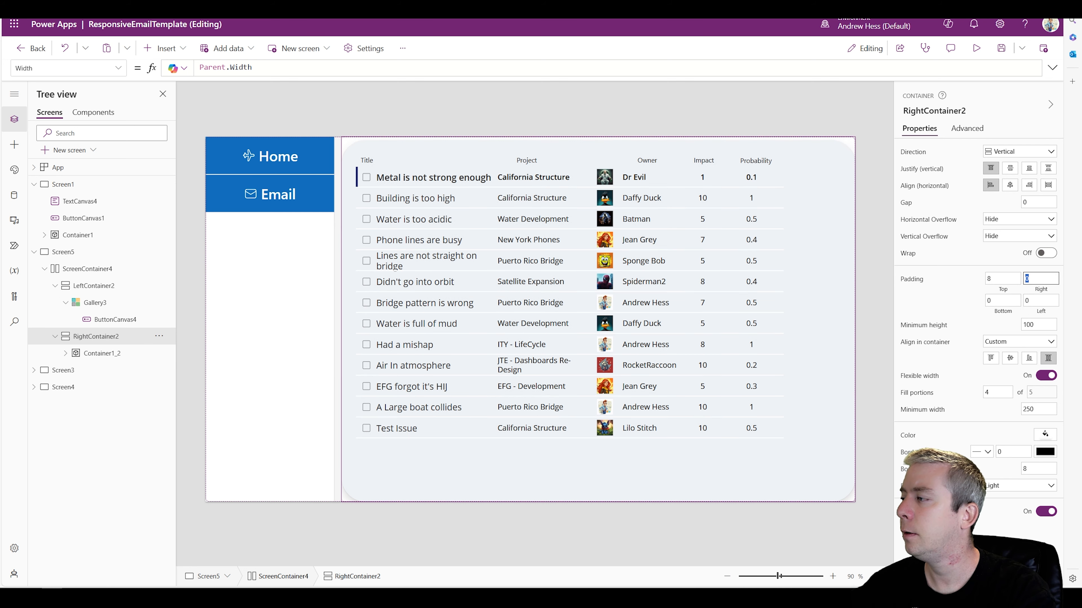
key("Tab")
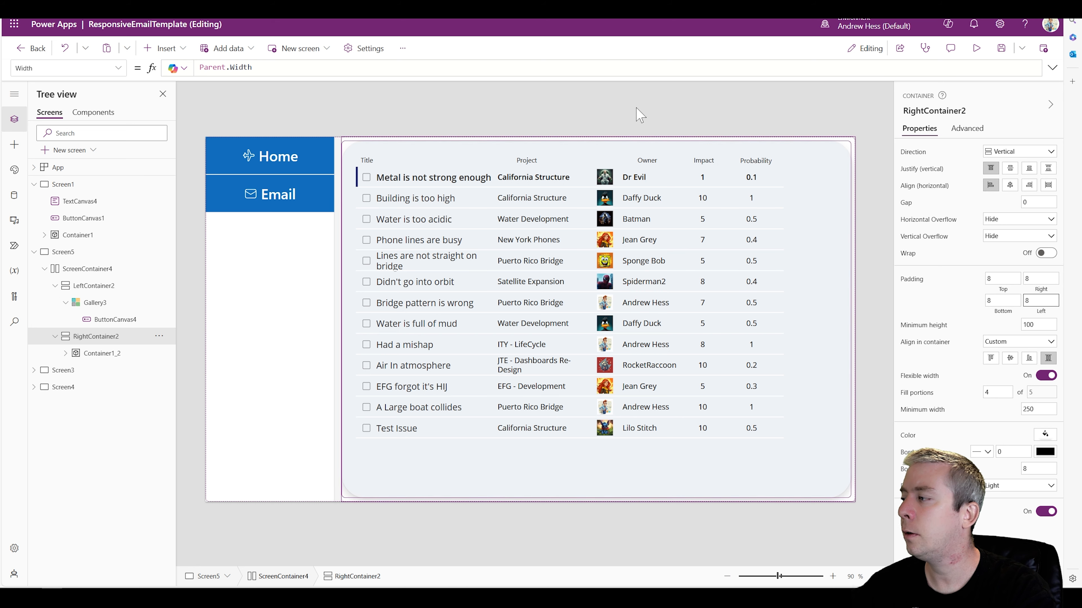
left_click(531, 102)
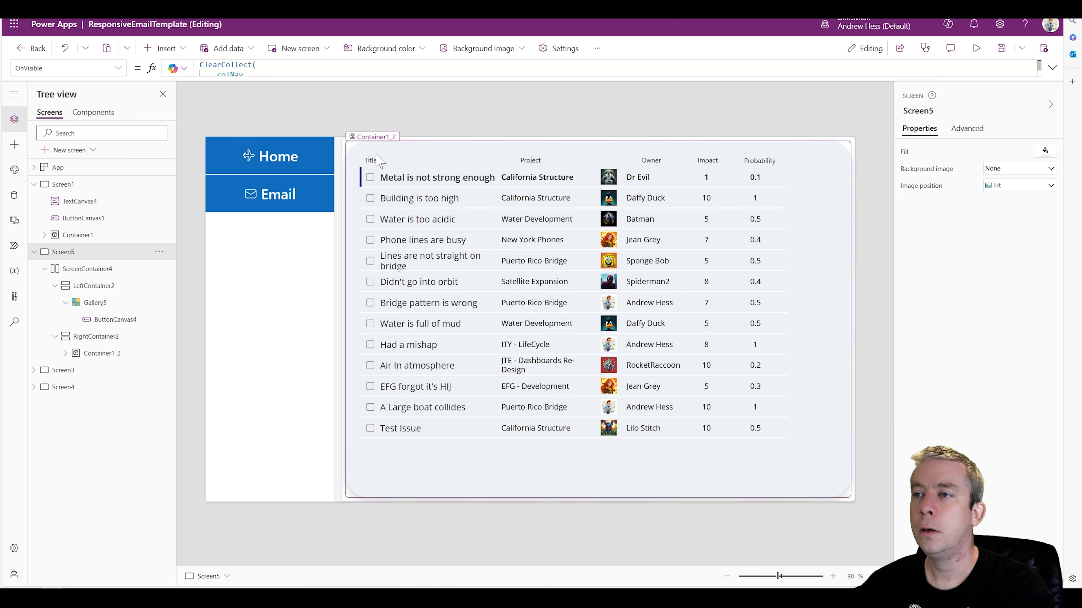
Set the Width of Container1_2 to Parent.Width and preview the screen in the phone layout
left_click(350, 230)
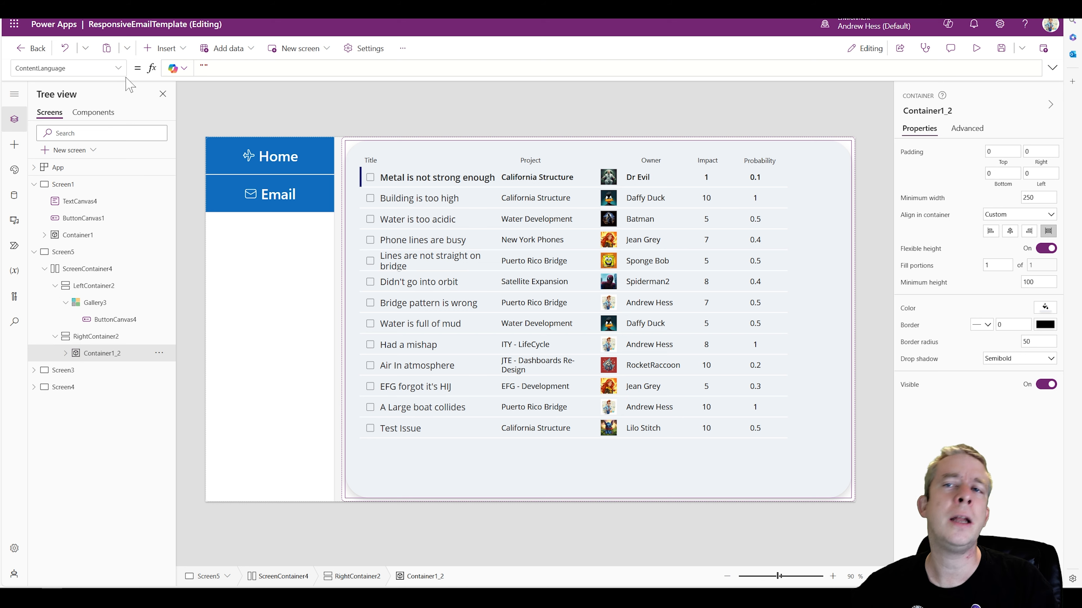
left_click(117, 68)
scroll(69, 213, "down", 10)
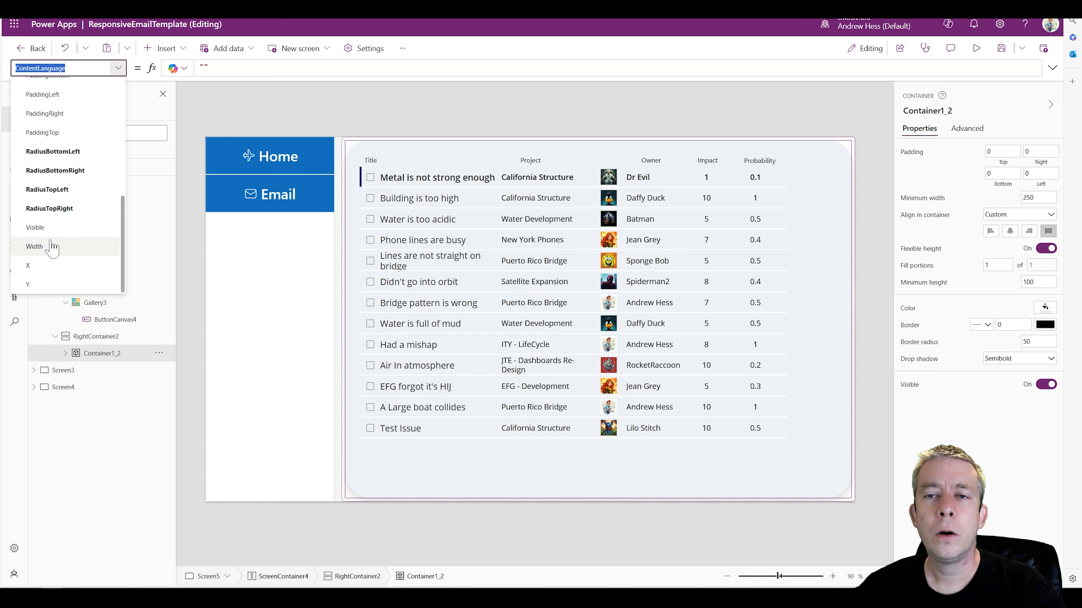
scroll(57, 238, "up", 3)
scroll(59, 245, "down", 3)
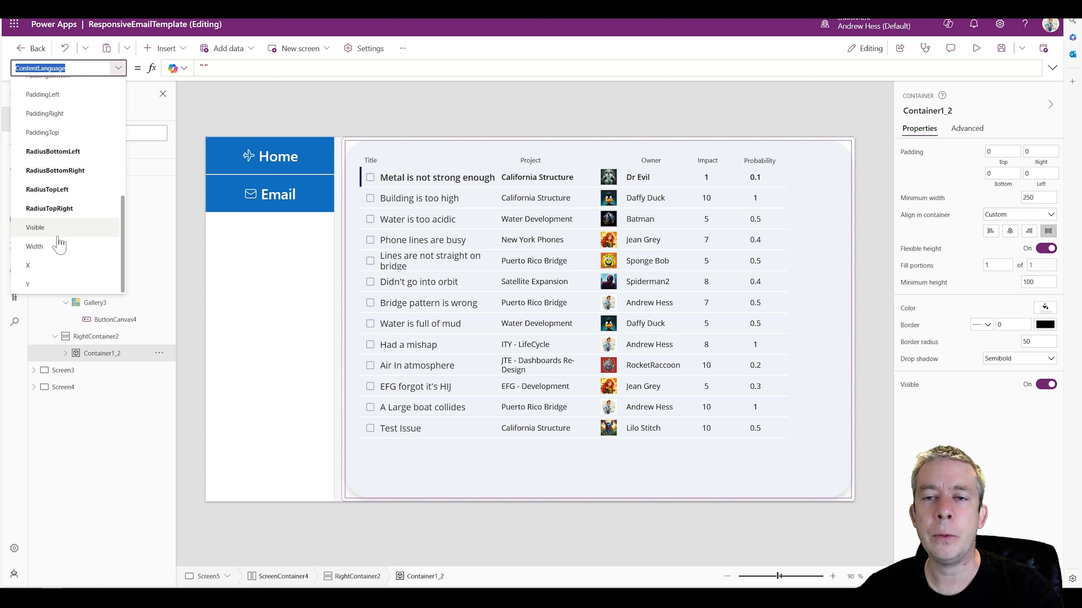
left_click(58, 246)
type("P")
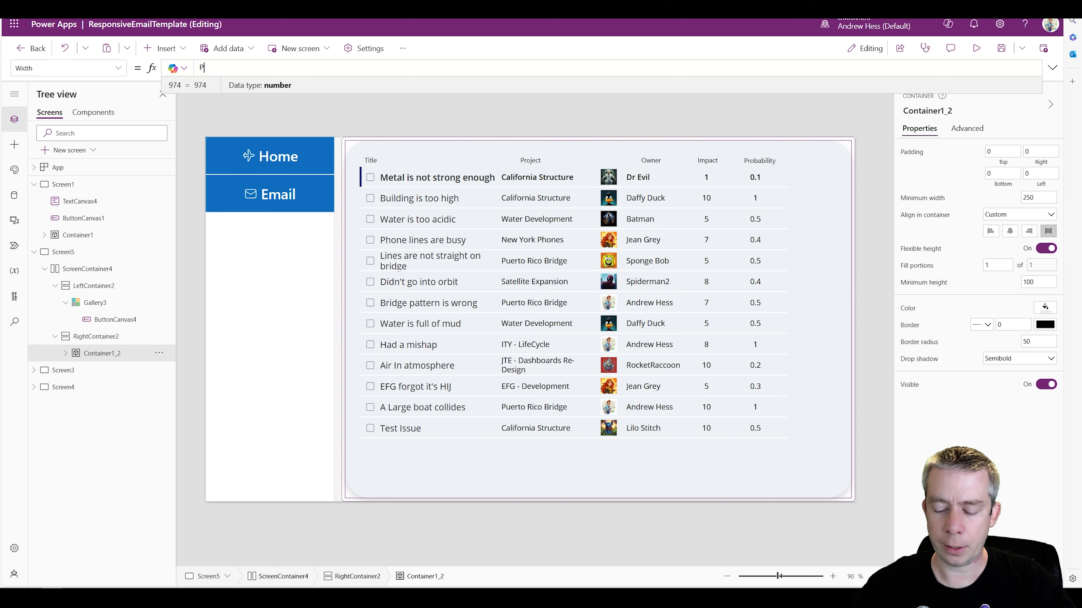
type("arent.Width")
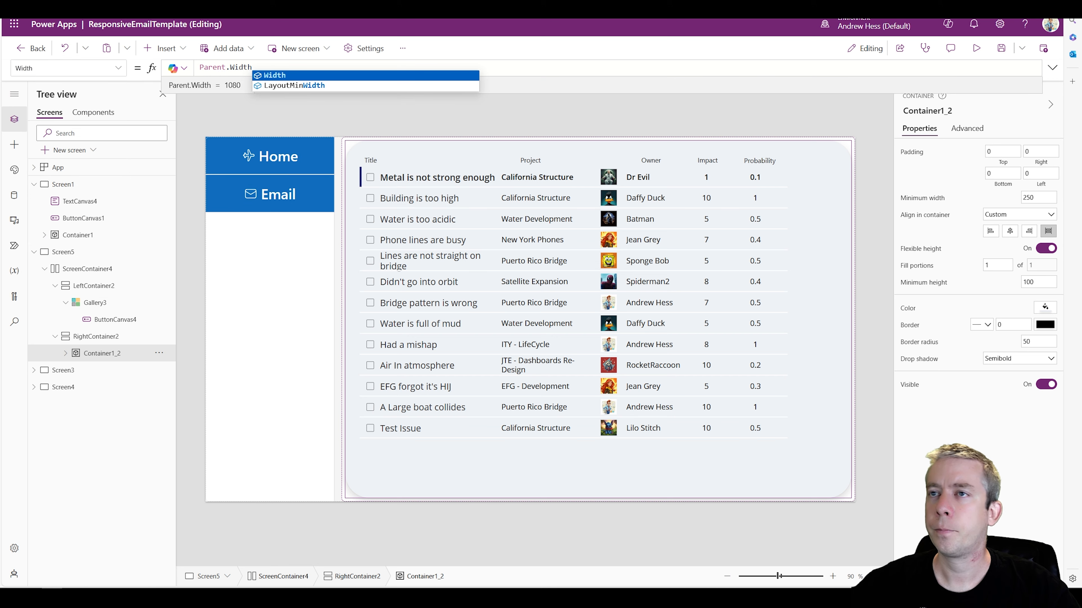
left_click(976, 47)
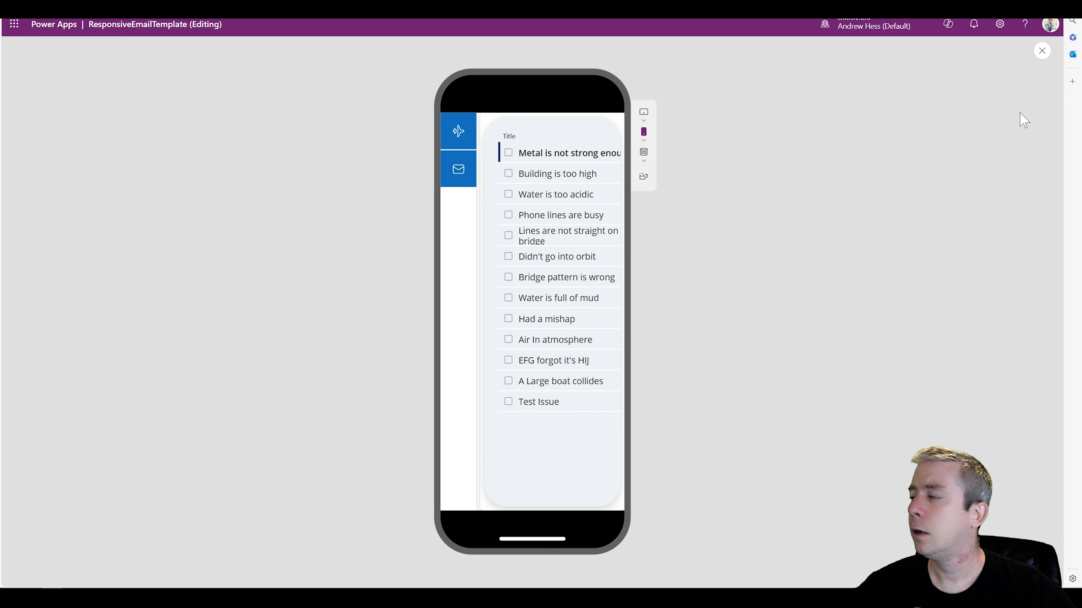
key("Escape")
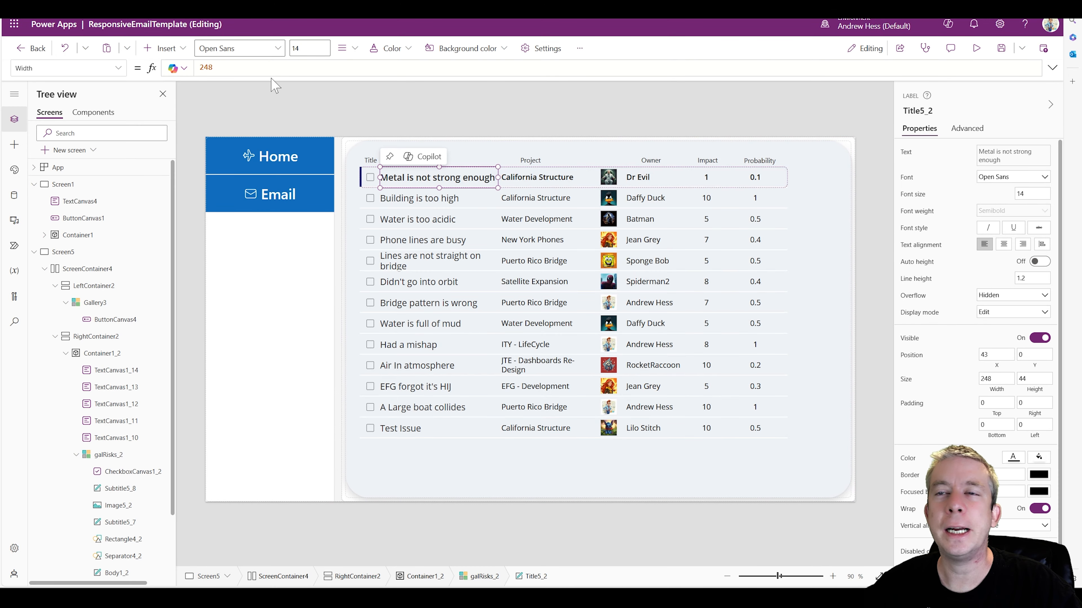
Set the Width of the risk title label Title5_2 to If(Screen5.Size=1,150,248) and preview it in the phone layout
left_click(273, 68)
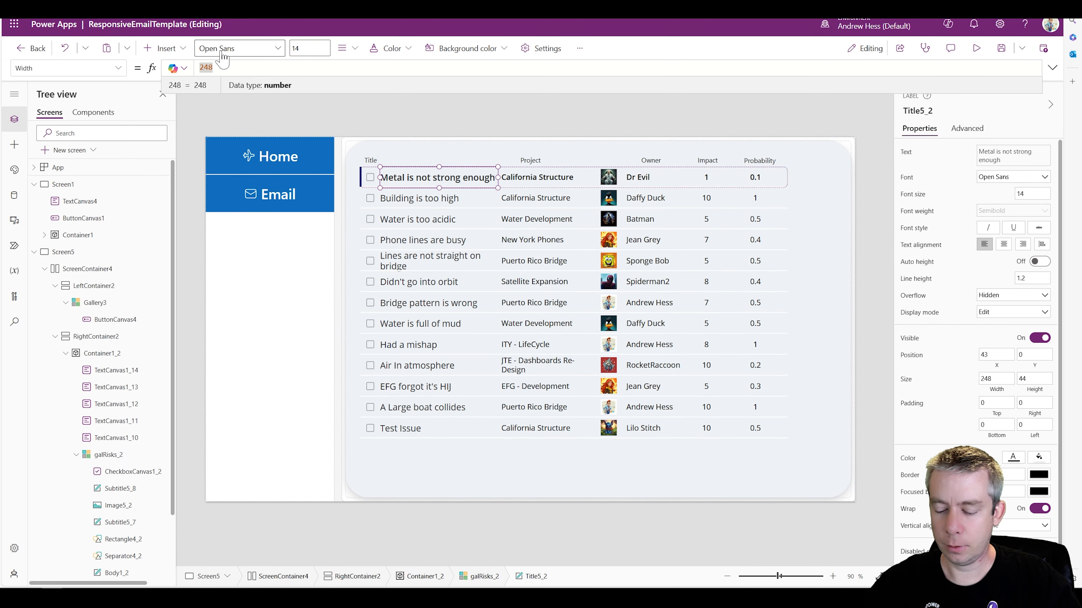
type("If(Scree")
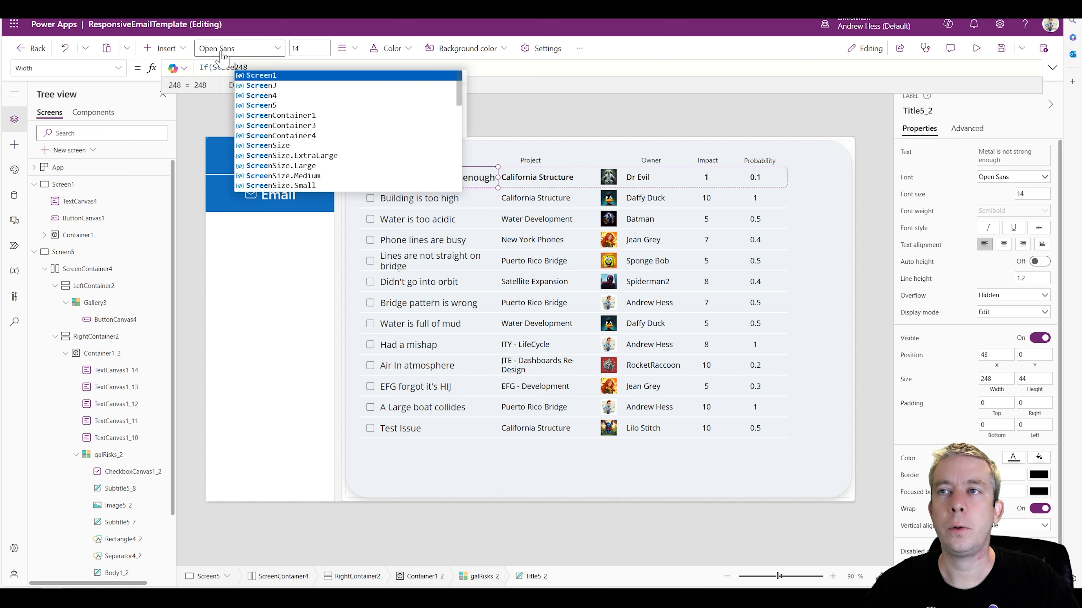
type("n")
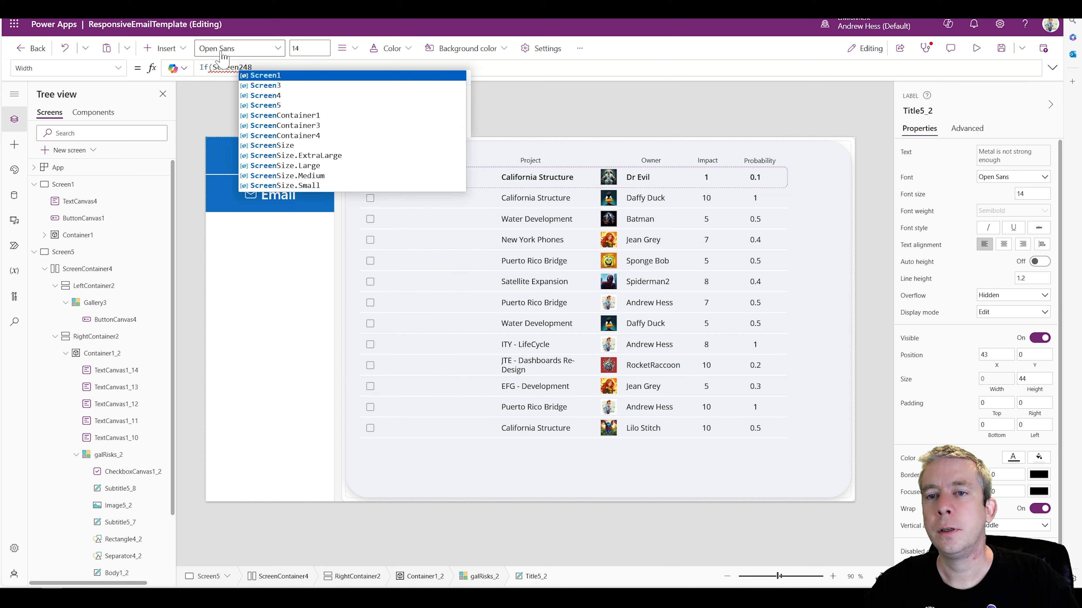
type("5.")
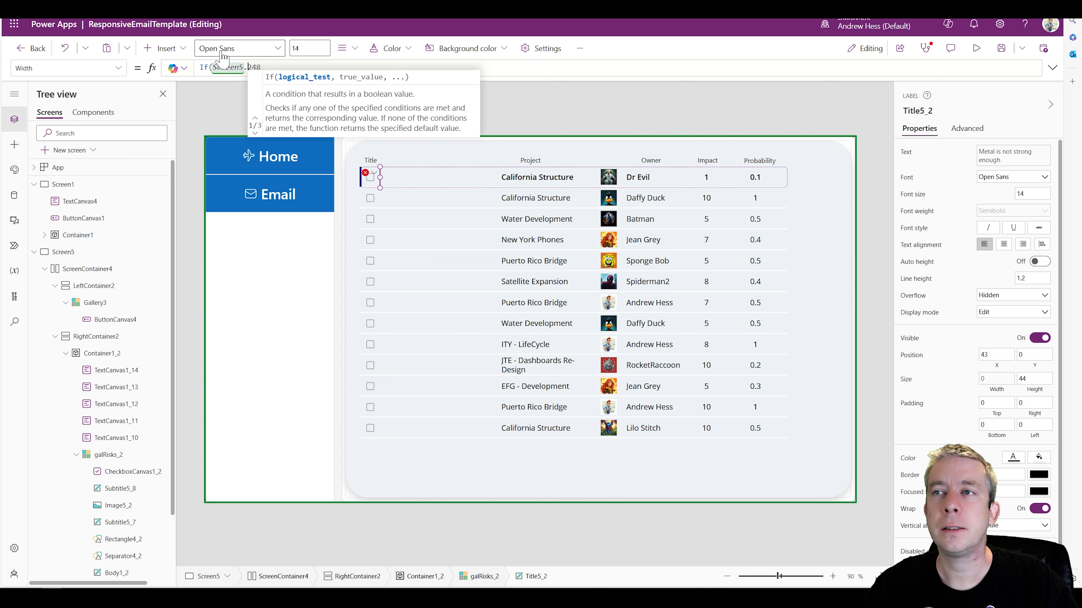
type("Size=1,")
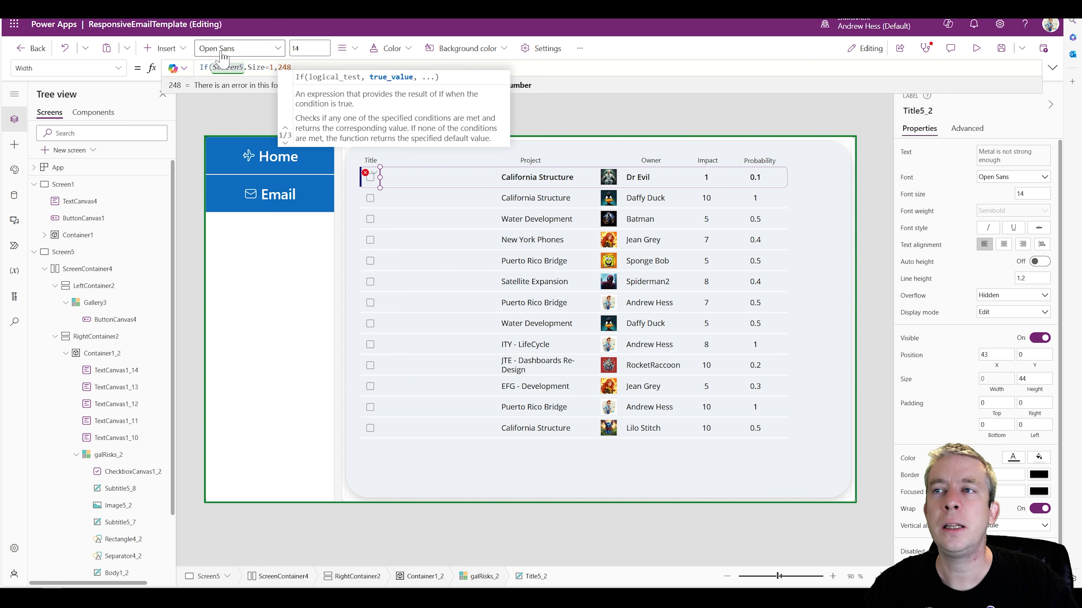
type("150,248")
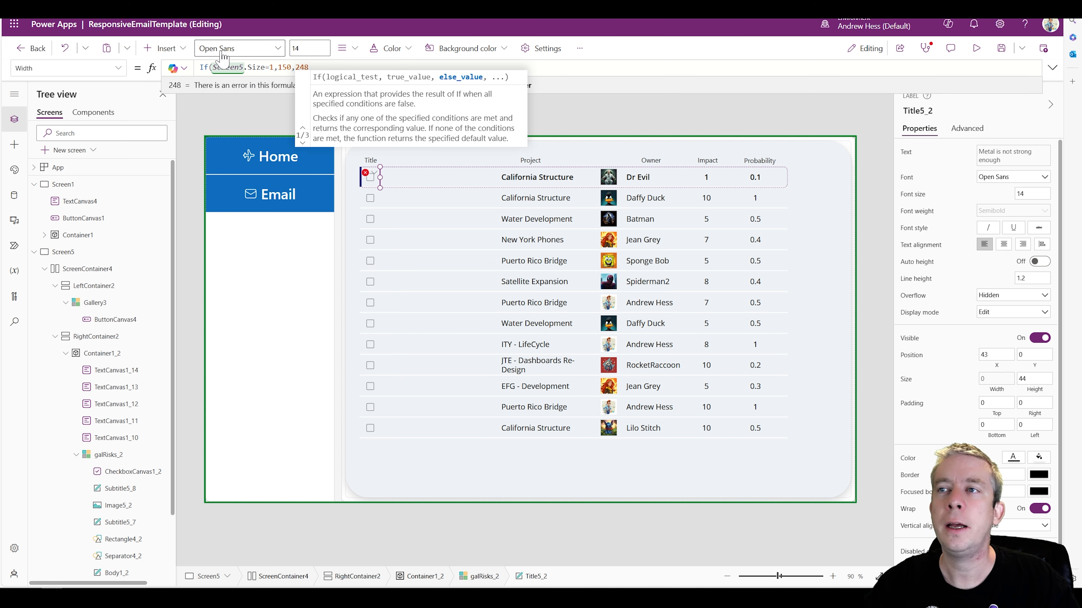
type(")")
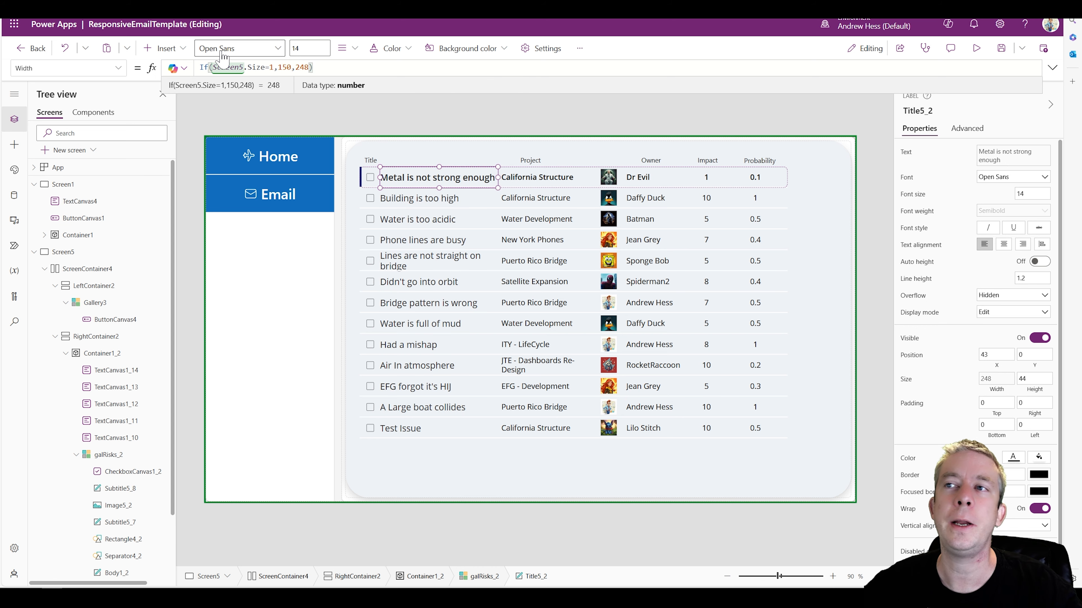
left_click(977, 48)
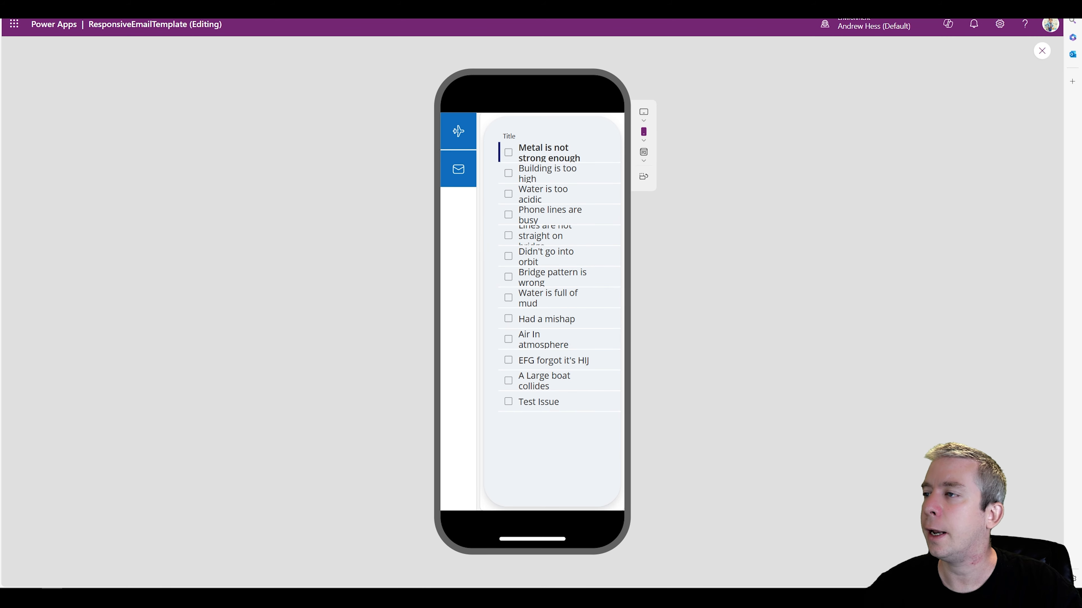
left_click(1041, 50)
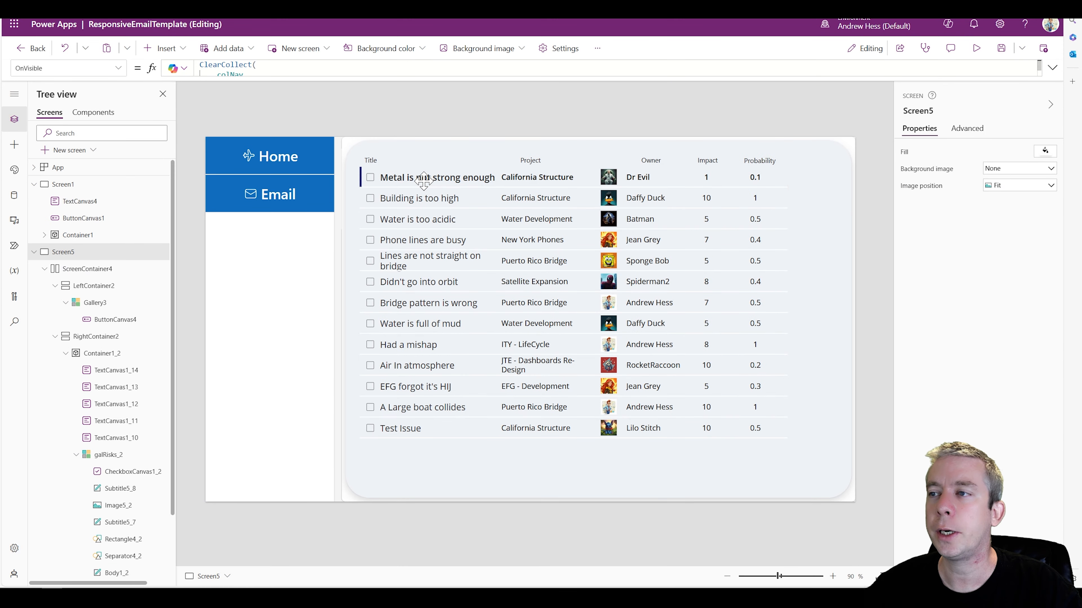
Change the small-screen width in Title5_2's Width formula to 180 and check the titles in the phone preview
left_click(287, 67)
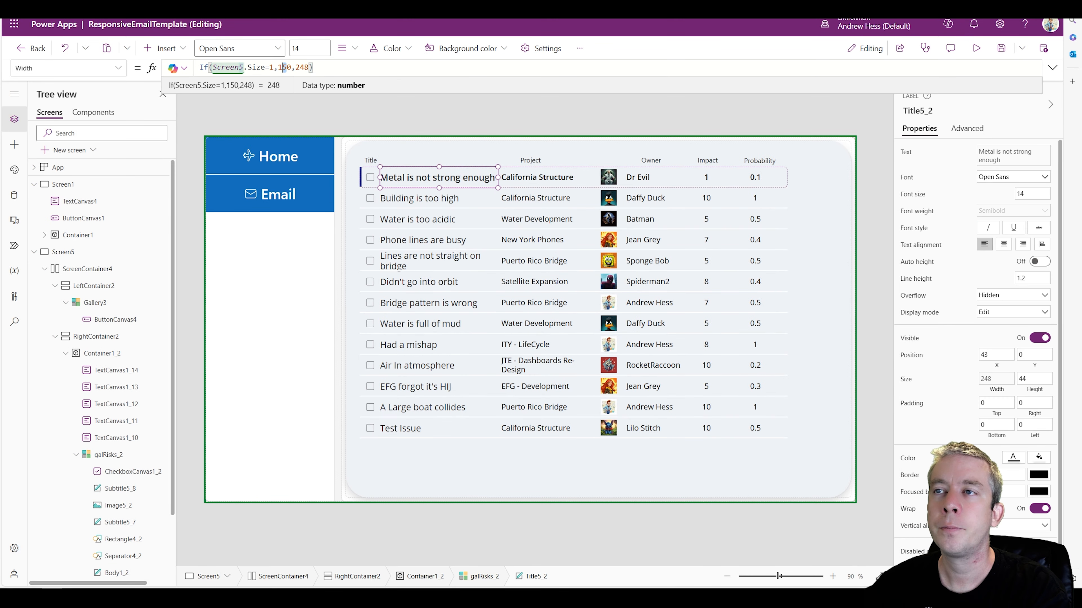
key("BackSpace")
type("8")
left_click(976, 48)
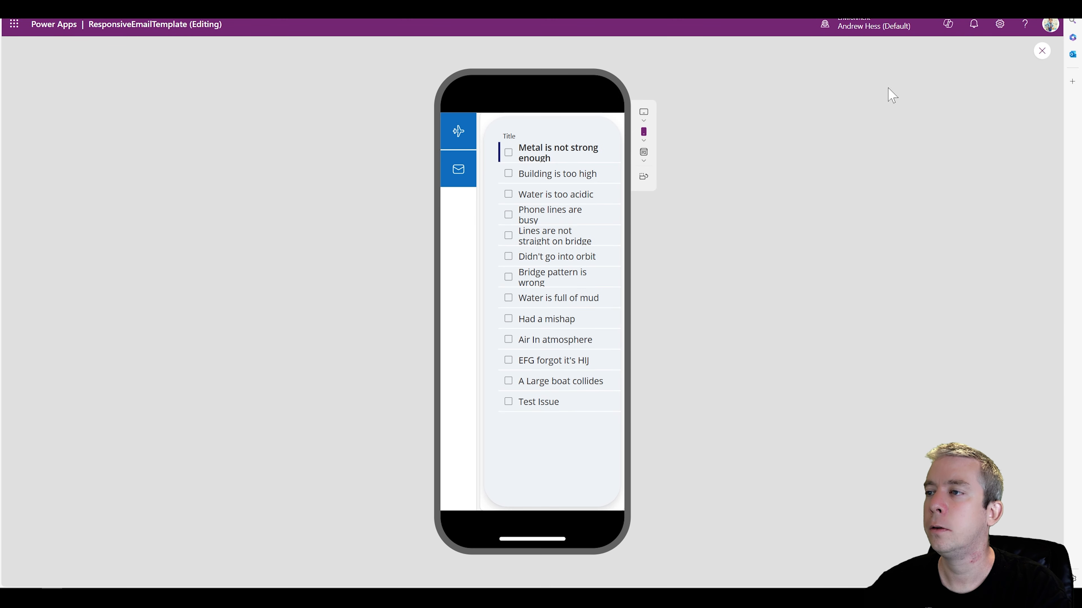
left_click(1042, 51)
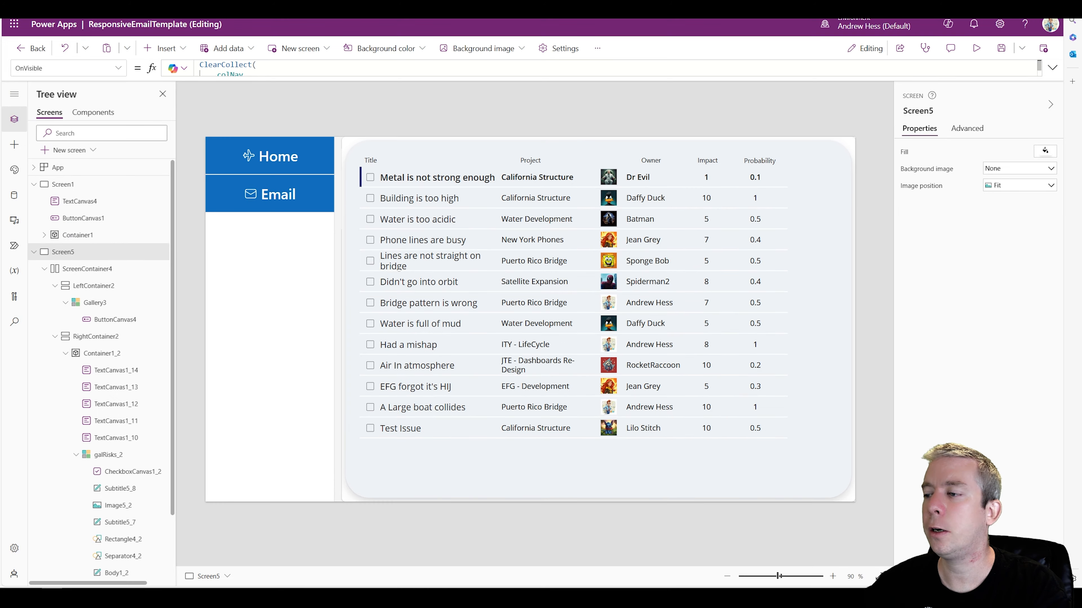
Raise the small-screen width in Title5_2's Width formula to 200 and preview the screen again
left_click(439, 177)
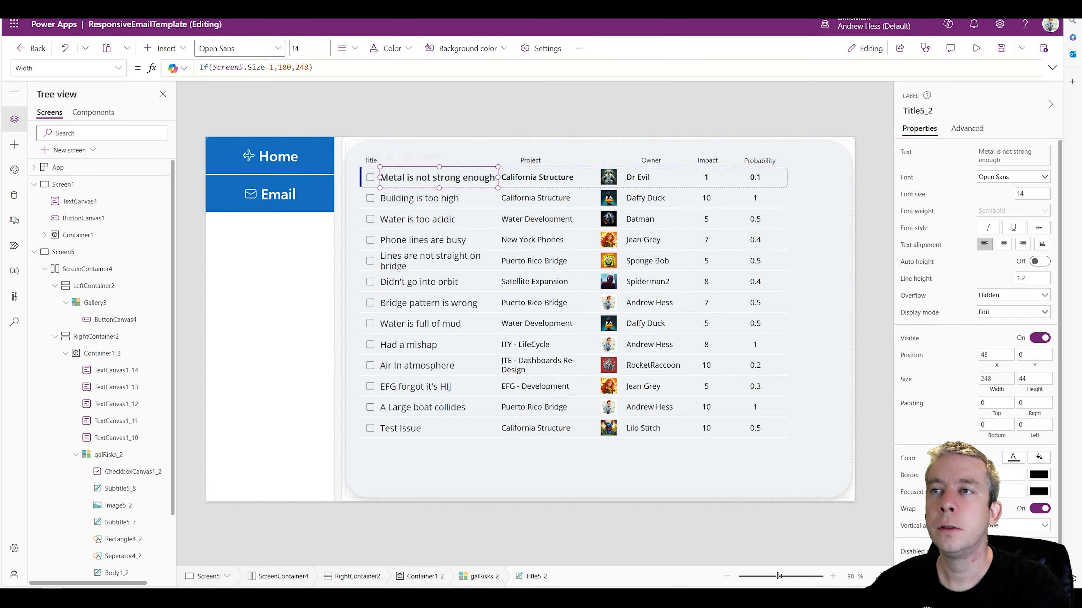
left_click(287, 68)
double_click(287, 68)
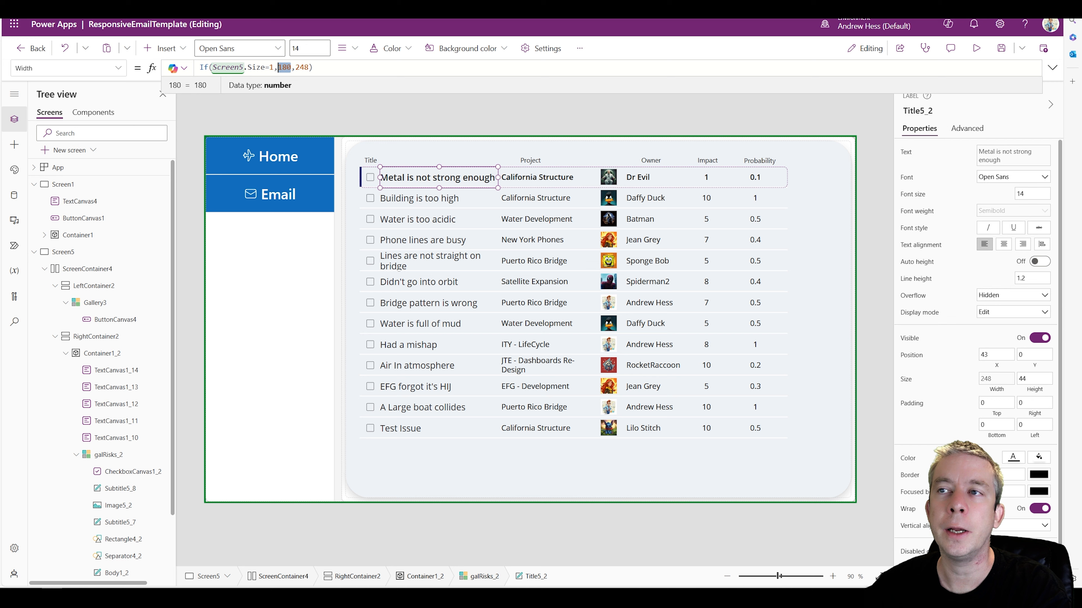
type("200")
left_click(976, 48)
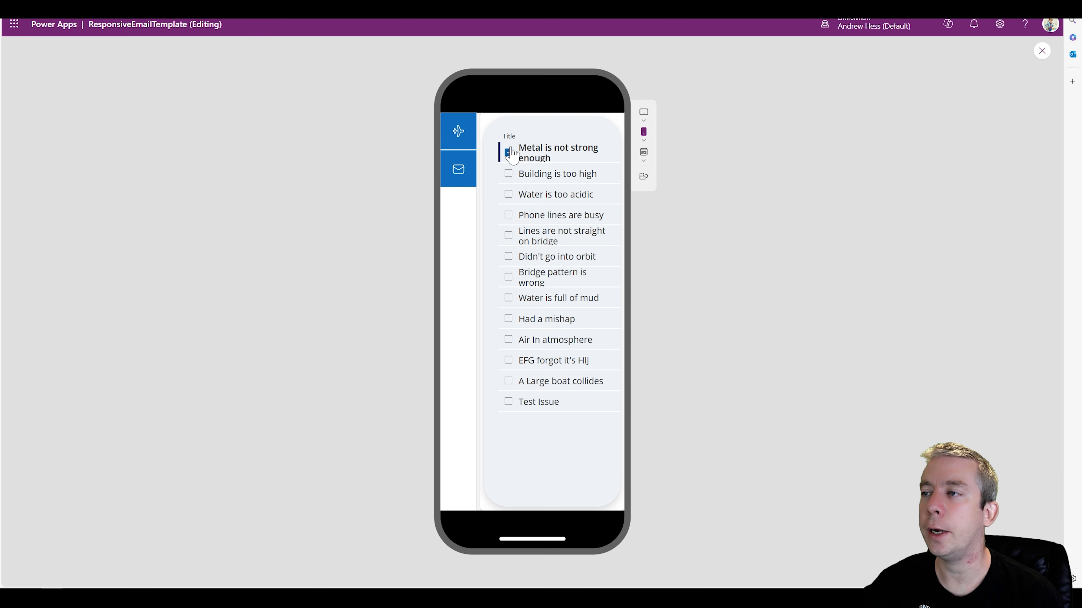
Test ticking and clearing checkboxes on the first few risks in the phone preview, and exit the preview
left_click(508, 174)
left_click(508, 195)
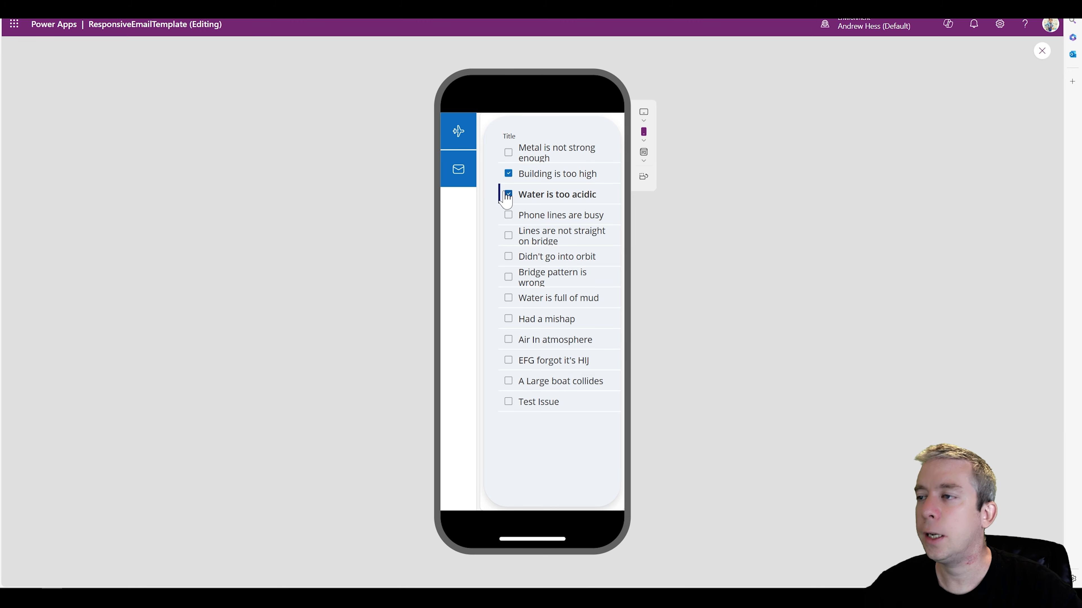
left_click(509, 175)
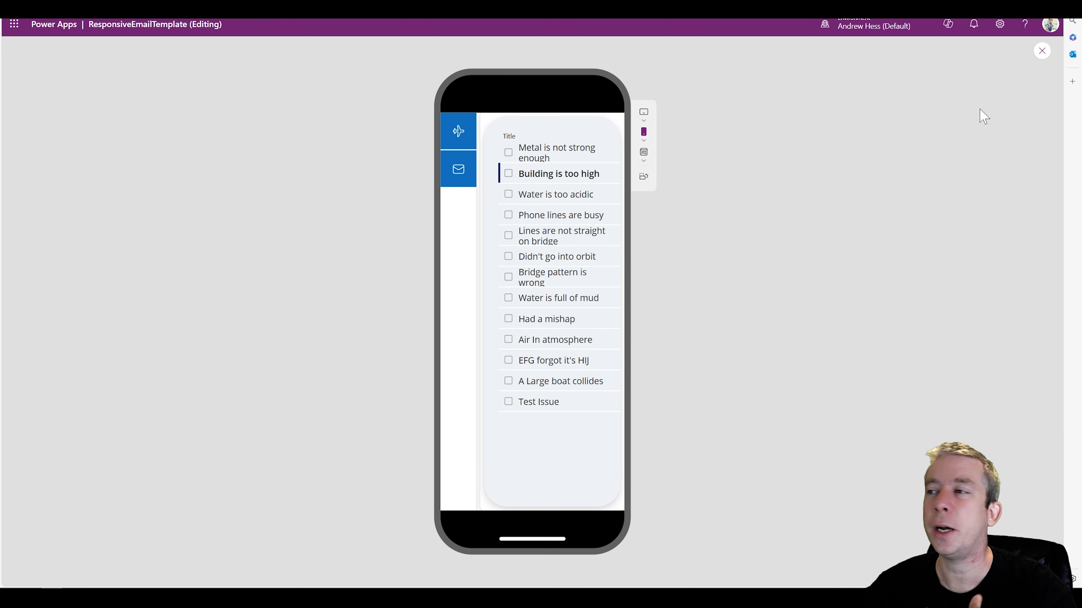
key("Escape")
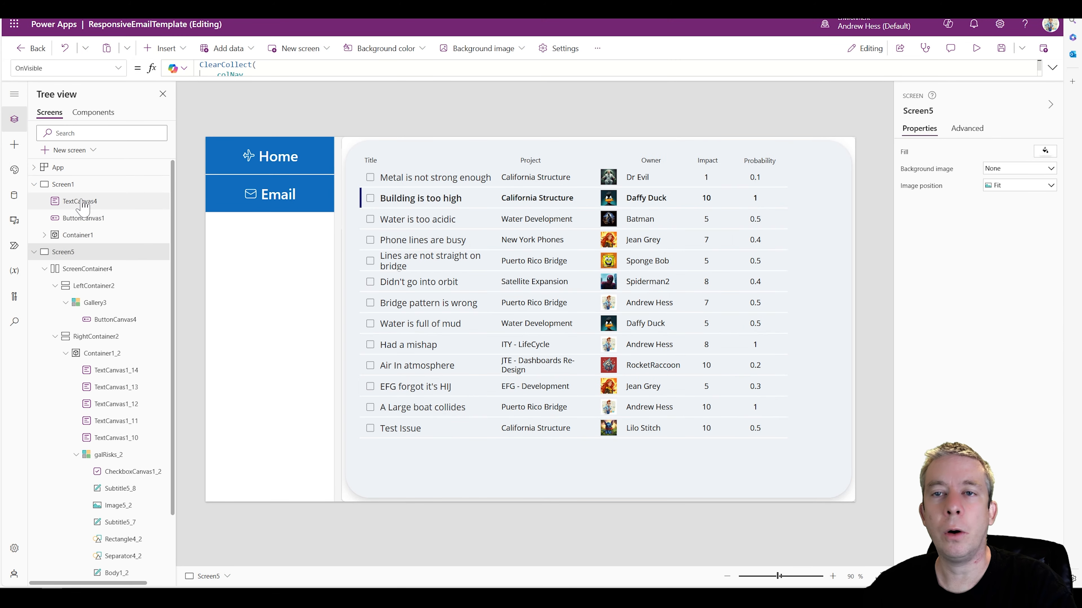
Copy the New Email button from Screen1 into RightContainer2 on Screen5 and stretch it across the container's width
left_click(63, 184)
left_click(727, 155)
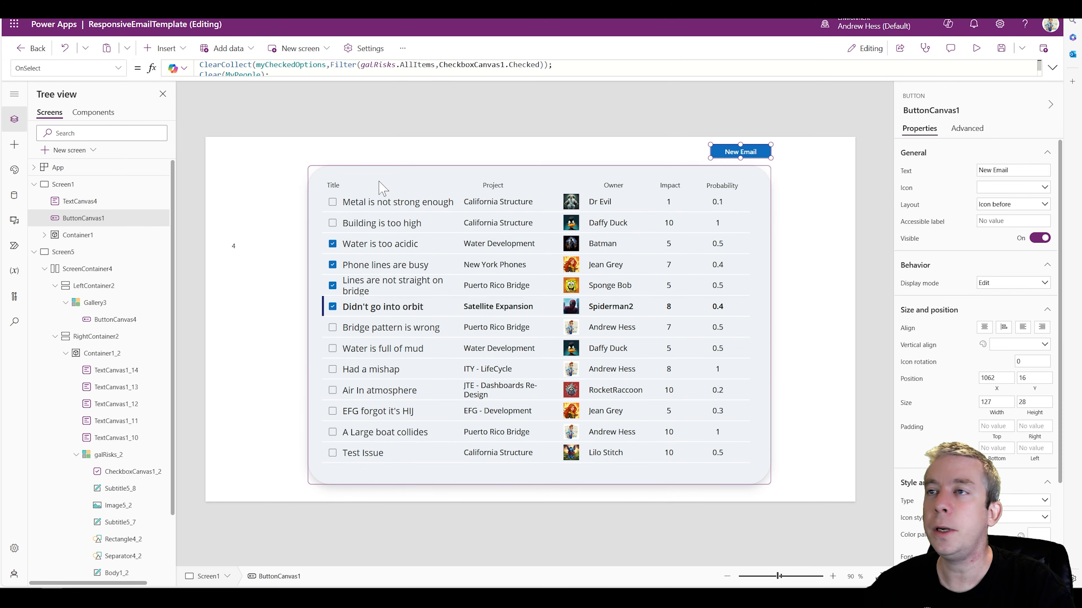
left_click(68, 252)
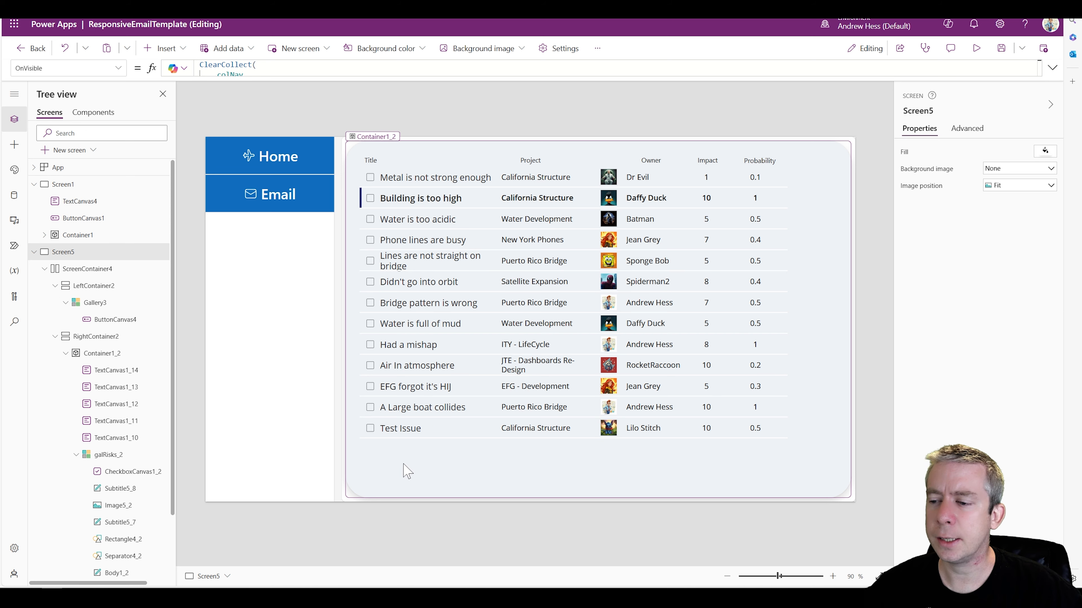
left_click(407, 470)
left_click(110, 336)
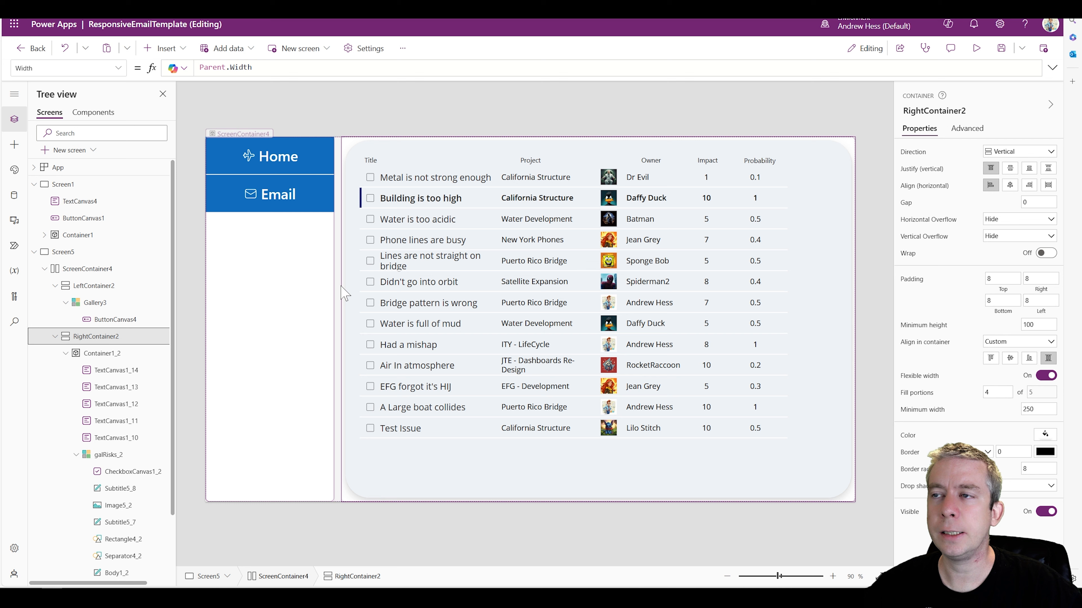
key("ctrl+v")
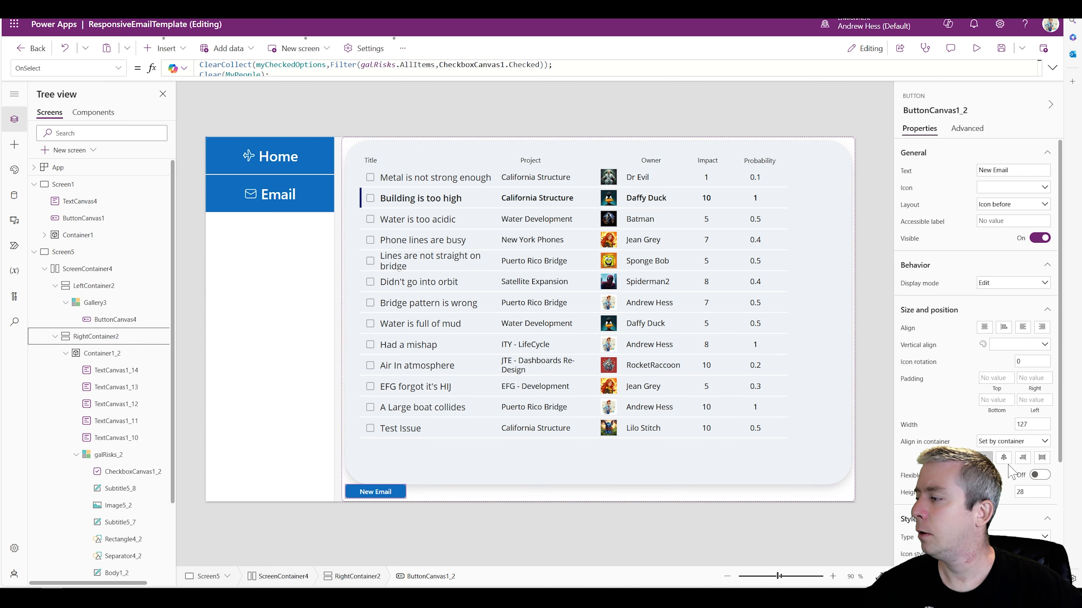
left_click(1039, 461)
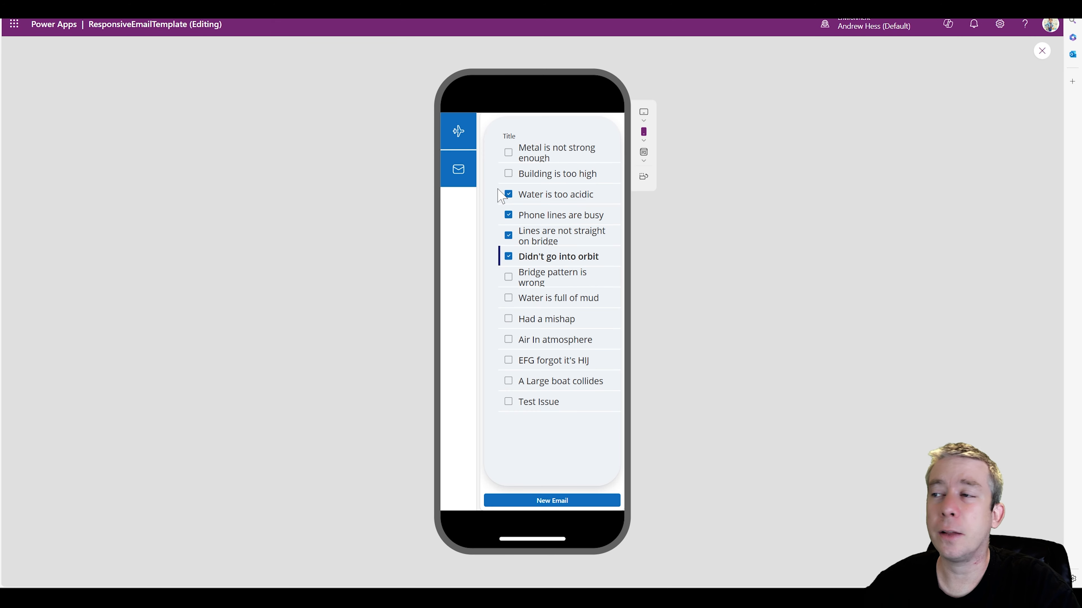
In the phone preview, clear the previously ticked risks and tick the four from Didn't go into orbit through Had a mishap
left_click(508, 194)
left_click(508, 214)
left_click(508, 236)
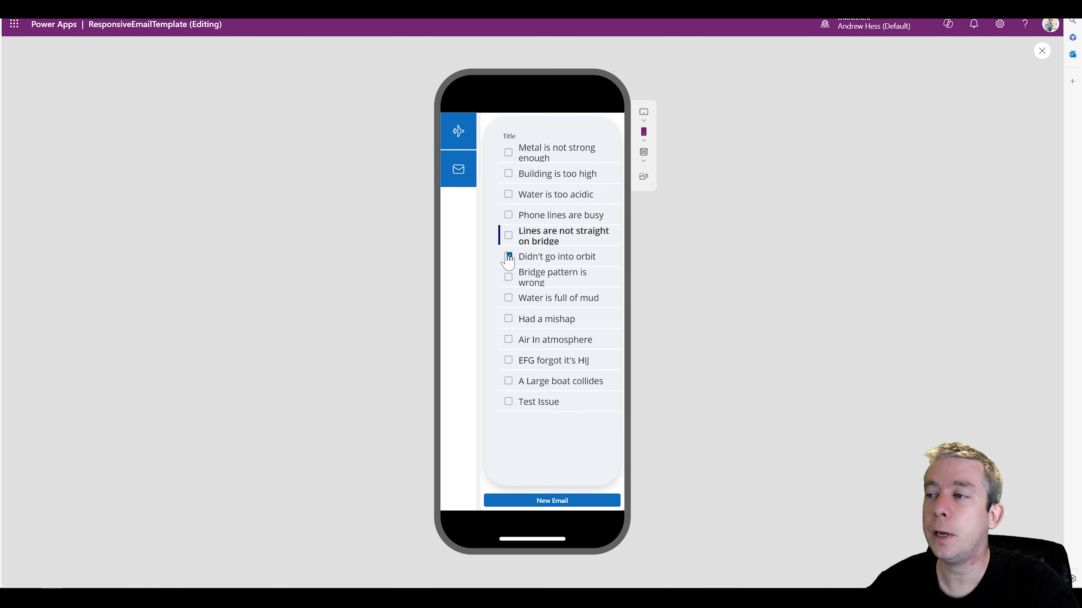
left_click(509, 256)
left_click(508, 318)
left_click(509, 297)
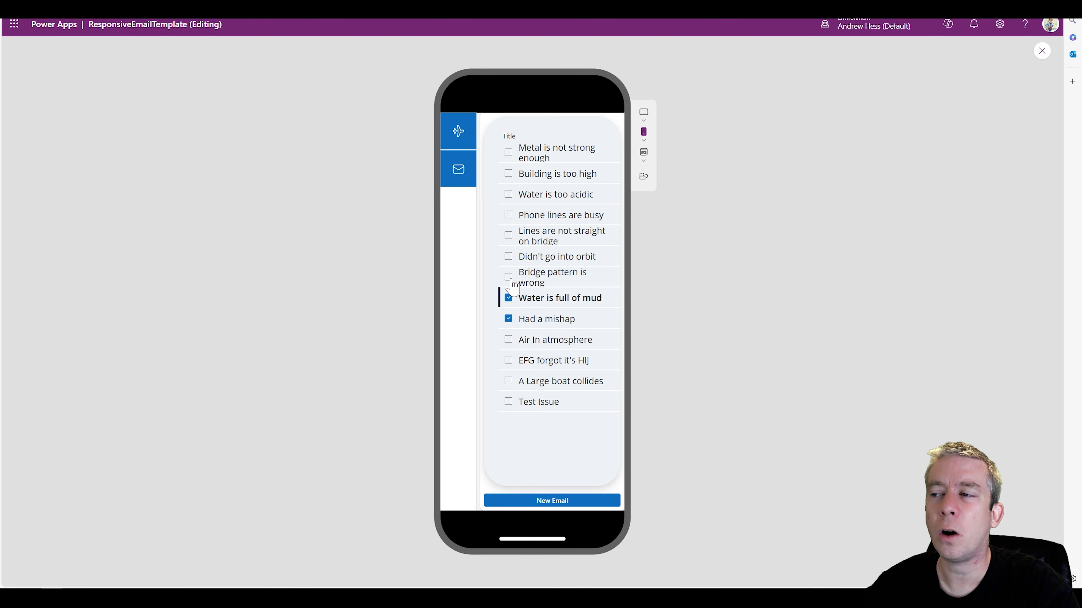
left_click(508, 277)
left_click(508, 256)
Test the New Email button with the ticked risks, return from the email form and exit the preview
left_click(525, 503)
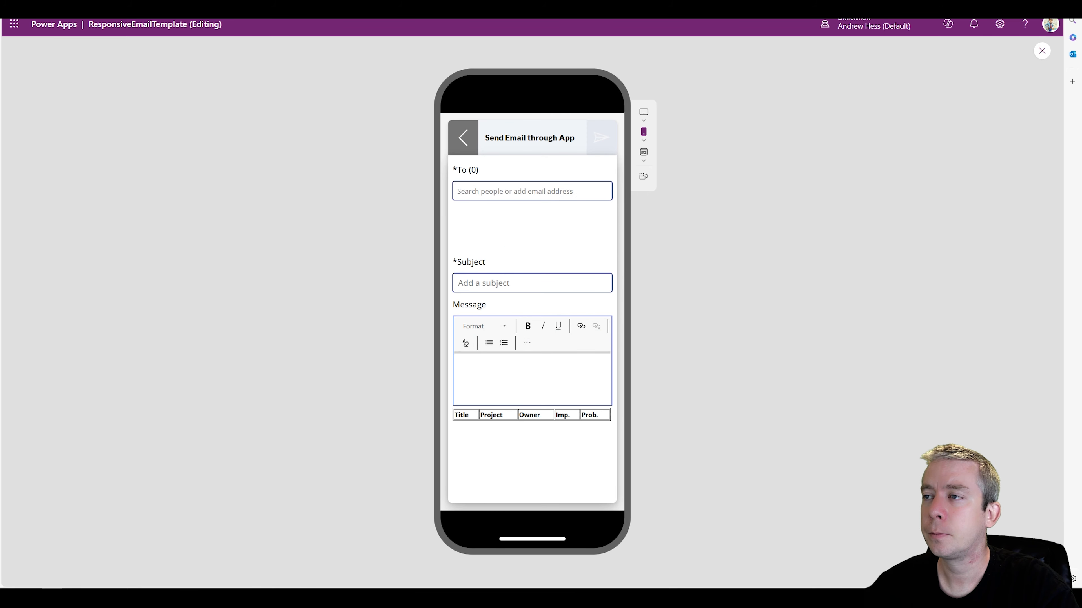
left_click(464, 138)
left_click(1042, 51)
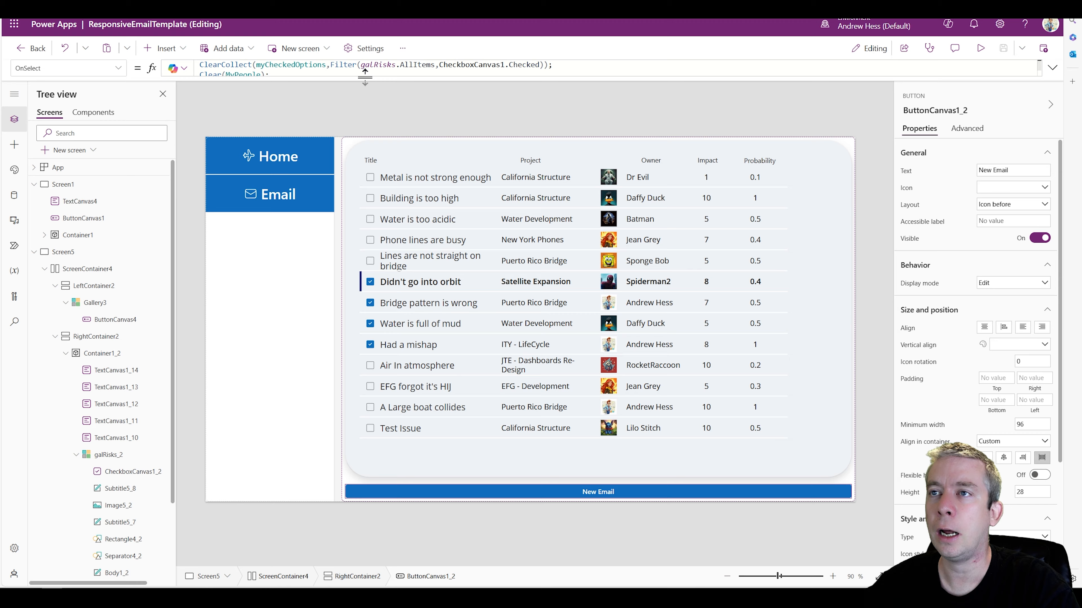
Change the Filter references in the New Email button's OnSelect formula to galRisks_2 and CheckboxCanvas1_2
scroll(115, 375, "down", 3)
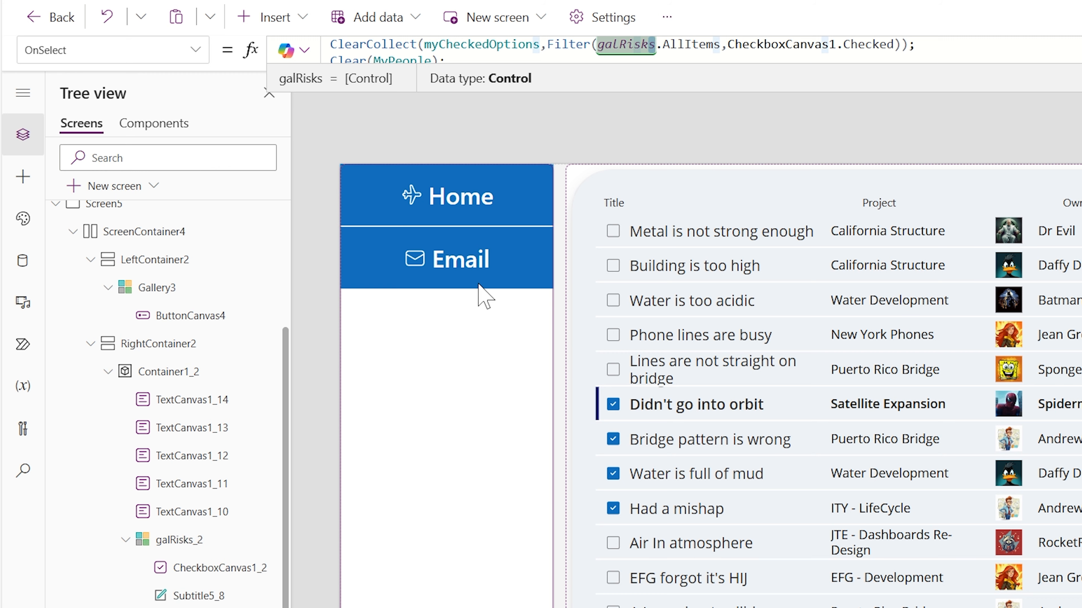
type("2")
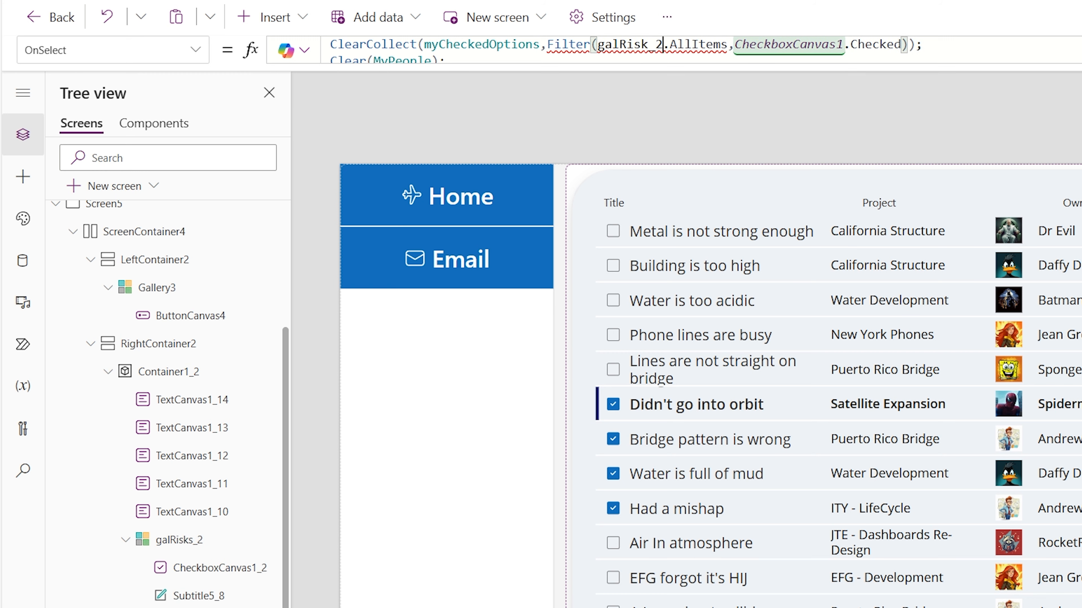
type("_2")
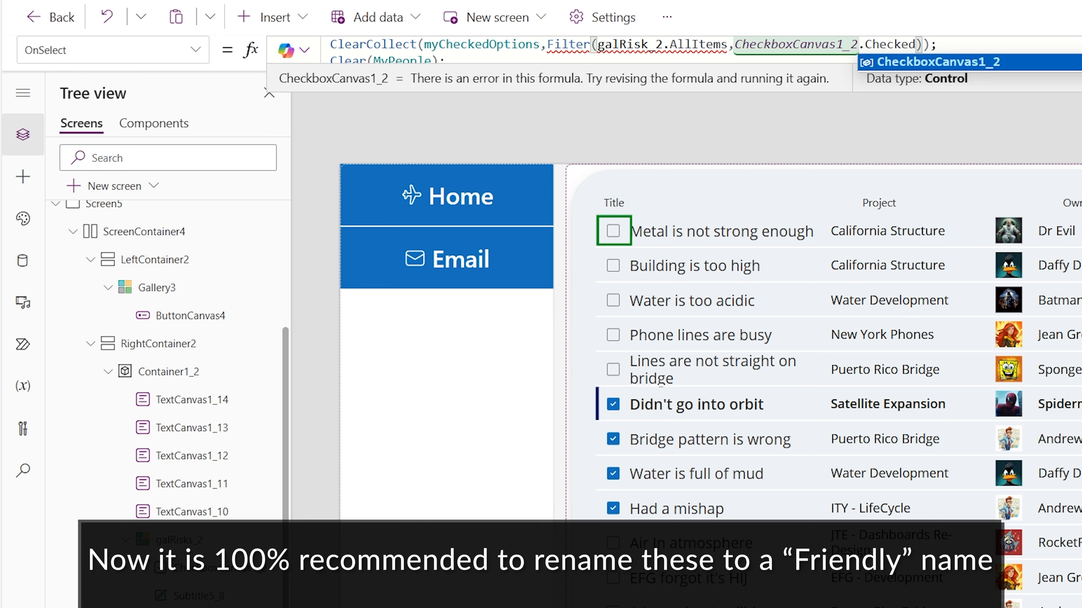
left_click(656, 43)
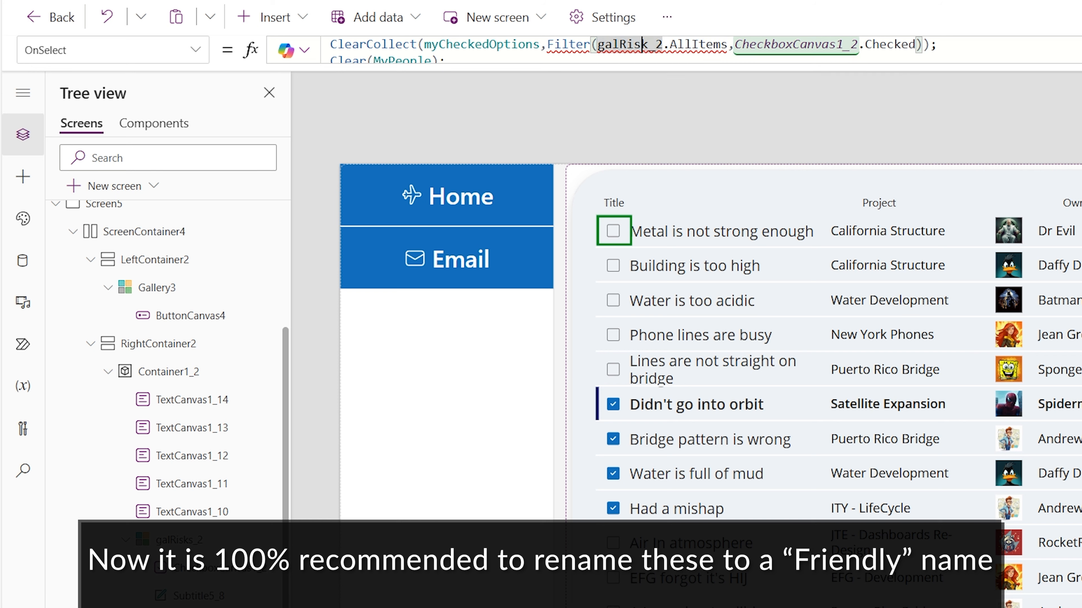
type("s")
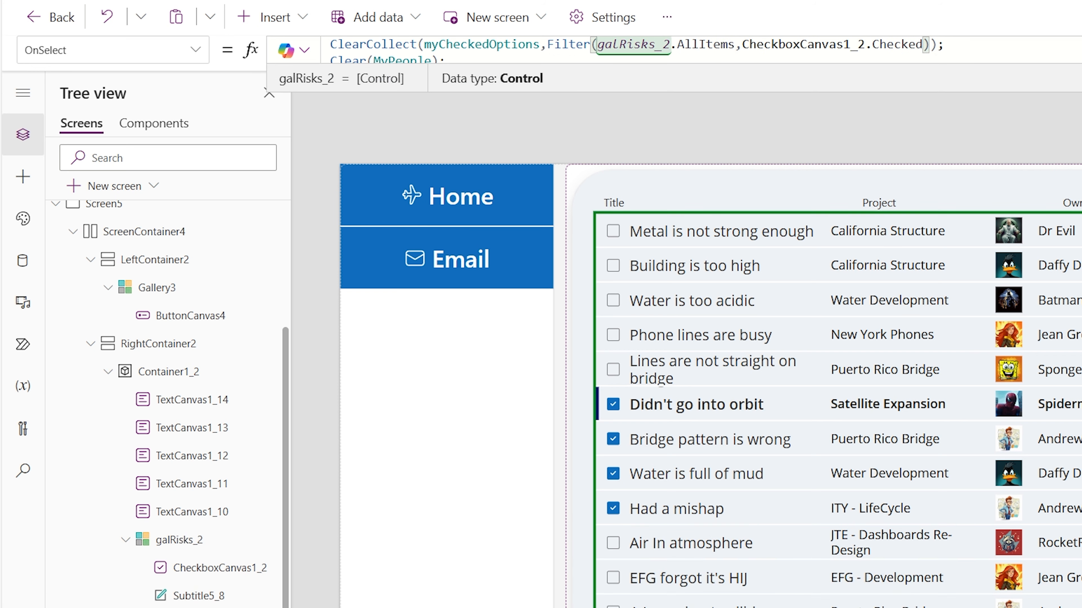
Preview the screen in the phone layout, check the recipients in the new email form and return to the risks list
key("F5")
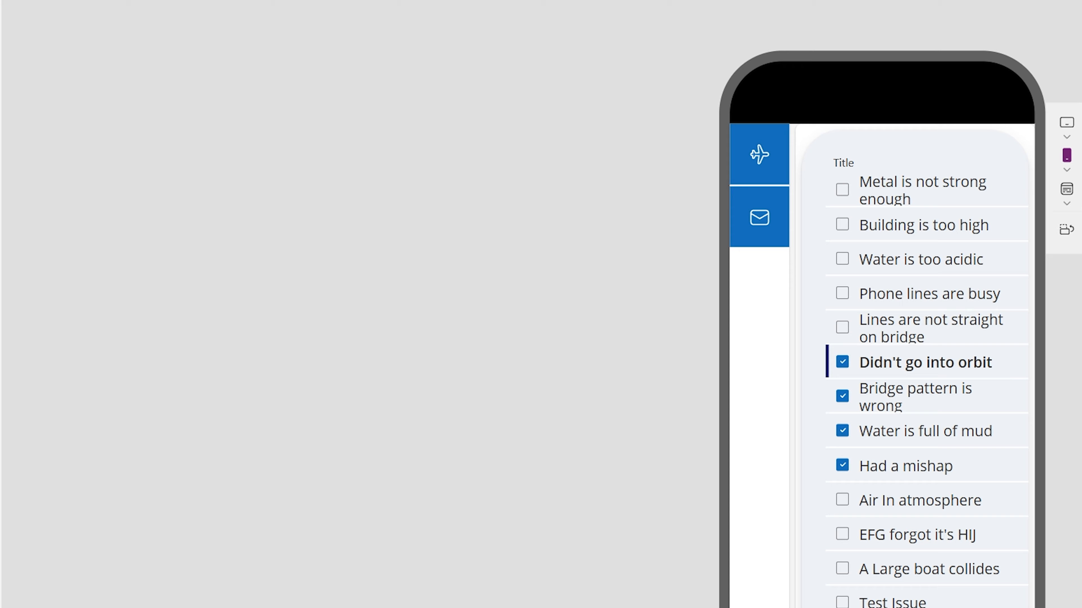
left_click(760, 217)
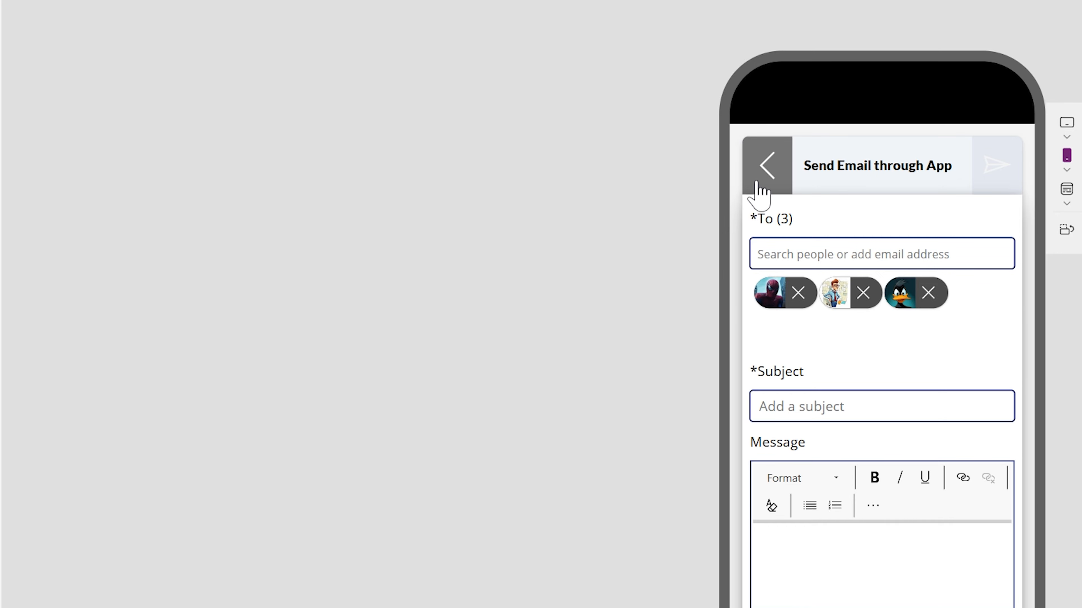
left_click(764, 188)
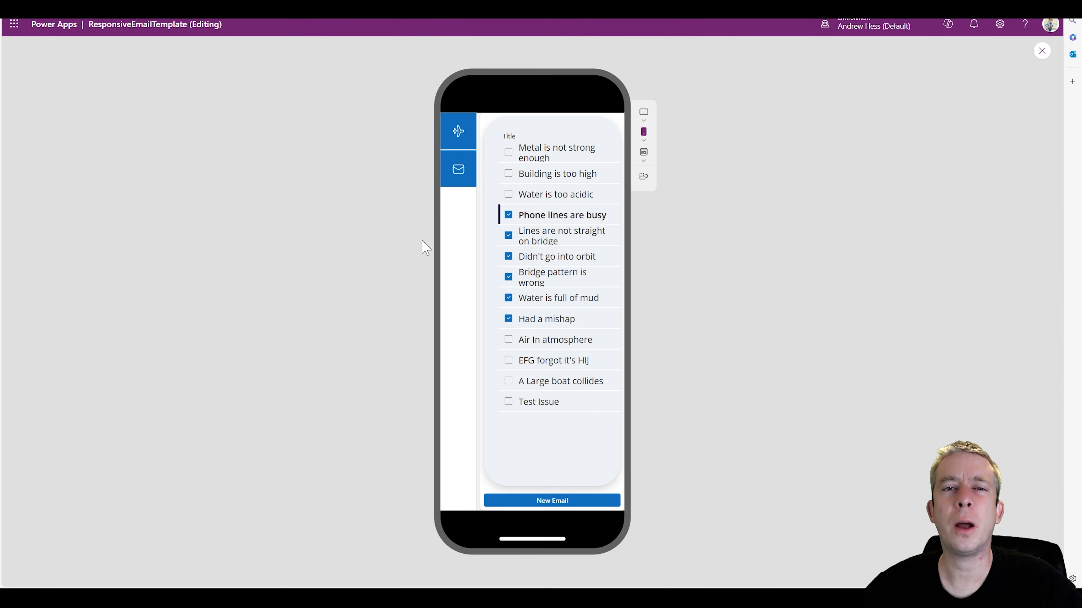
Open the email form from the left menu to check its recipients, return to the risks list and exit the preview
left_click(457, 181)
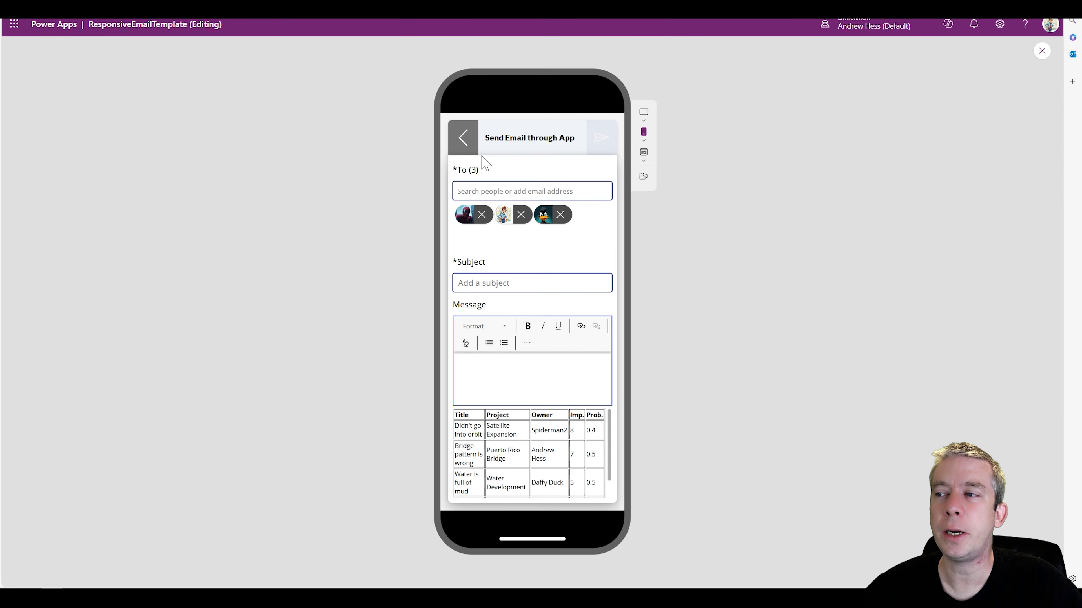
left_click(463, 137)
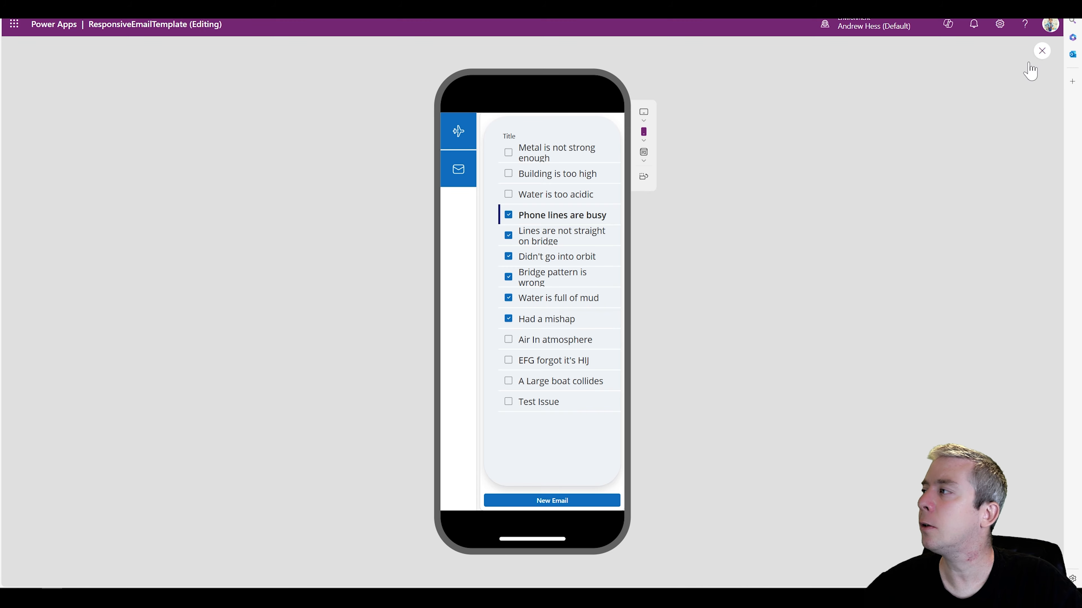
left_click(1041, 51)
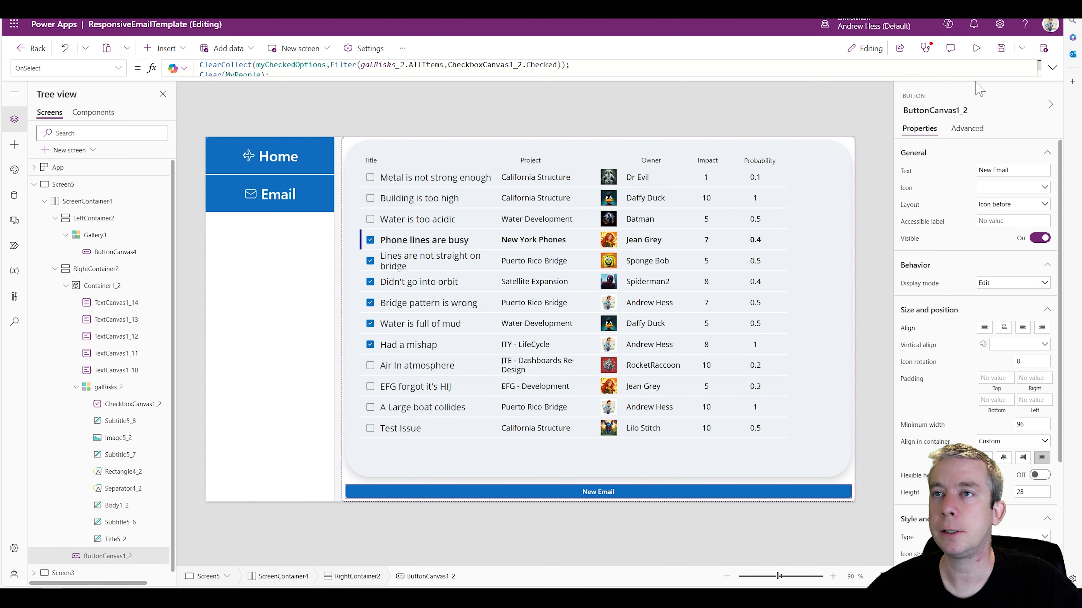
Move the ClearCollect, Clear and ForAll statements from the New Email button's OnSelect formula into Screen3's OnVisible formula
left_click(1053, 67)
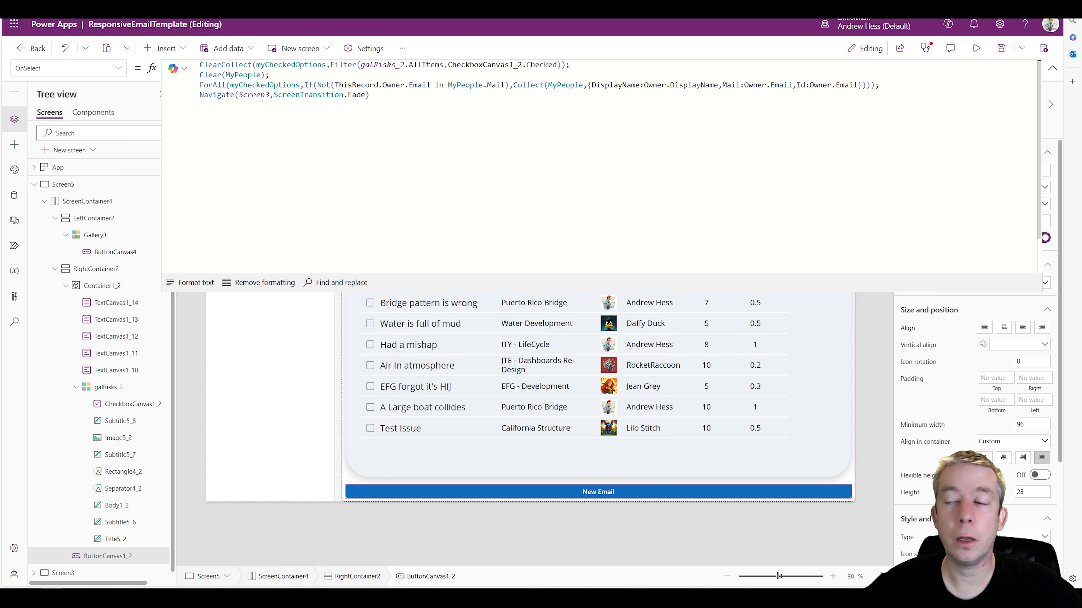
left_click_drag(880, 85, 199, 65)
key("ctrl+x")
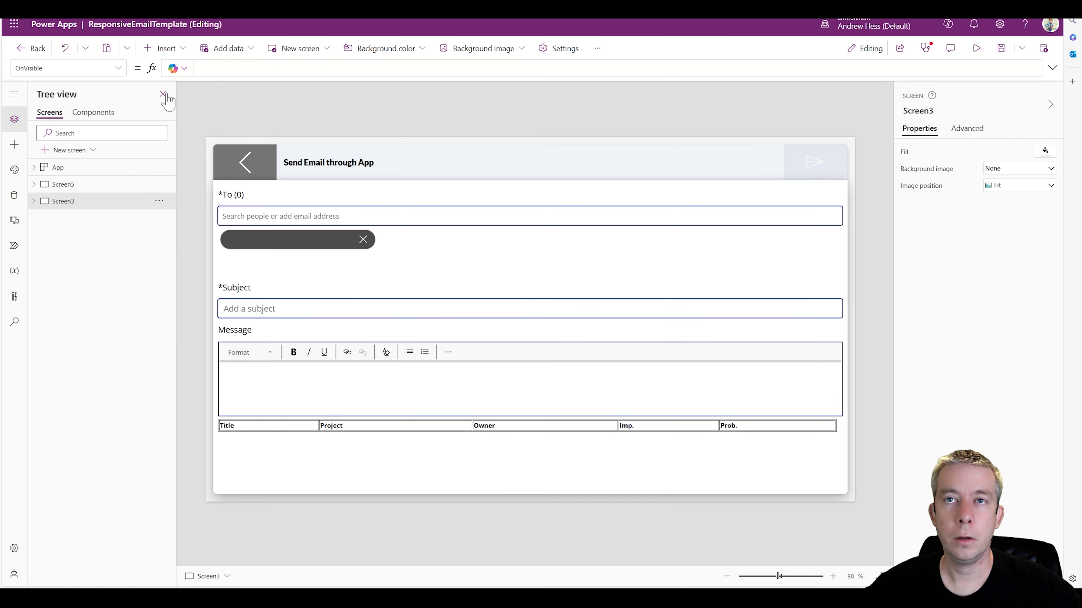
left_click(221, 68)
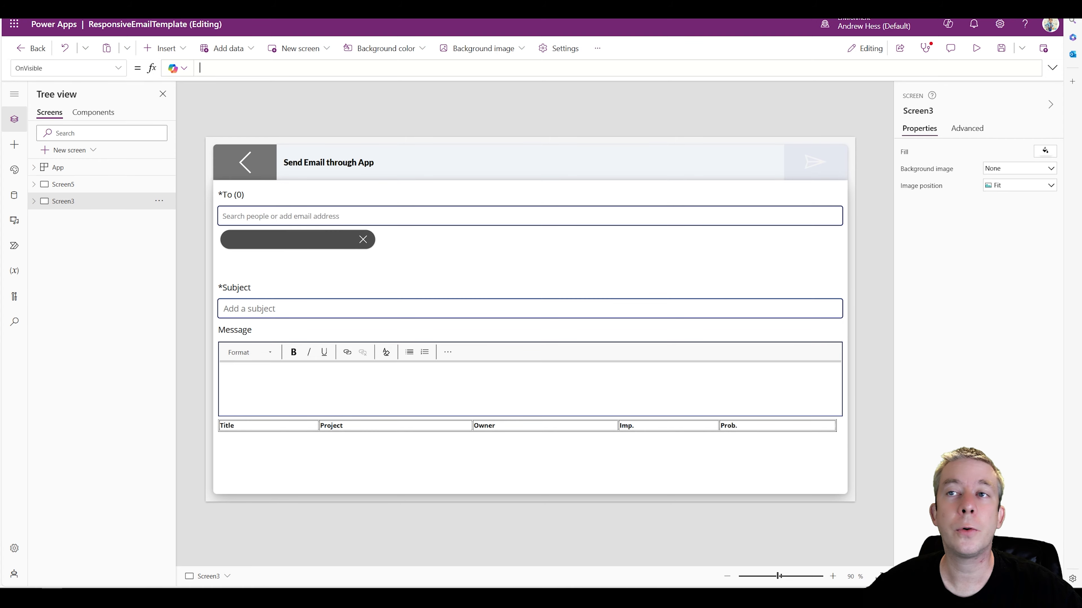
key("ctrl+v")
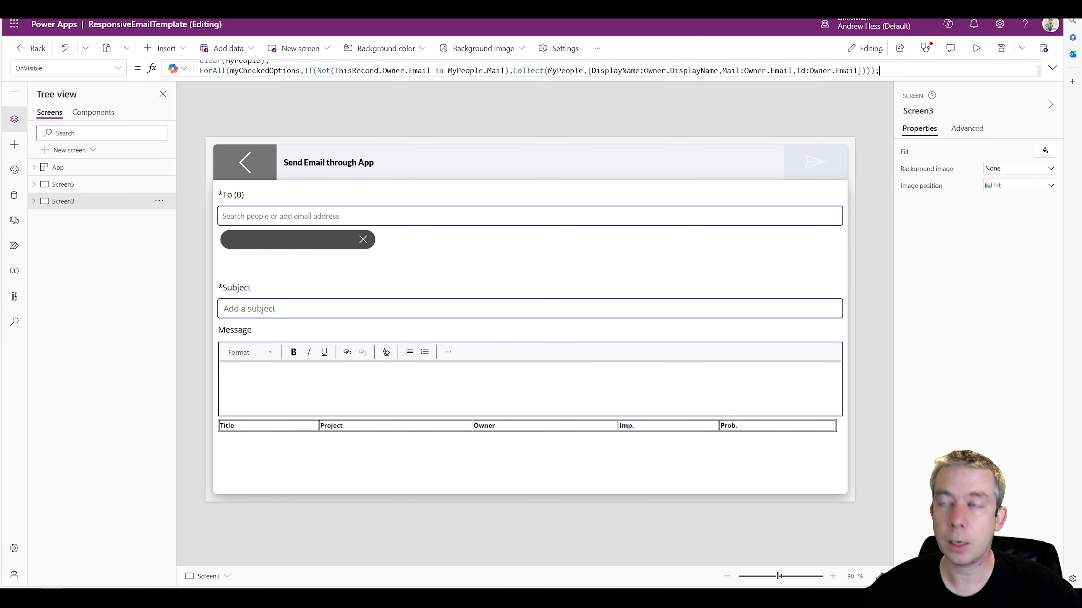
Return to the risks screen through the preview and delete the New Email button below the table
left_click(976, 49)
left_click(463, 137)
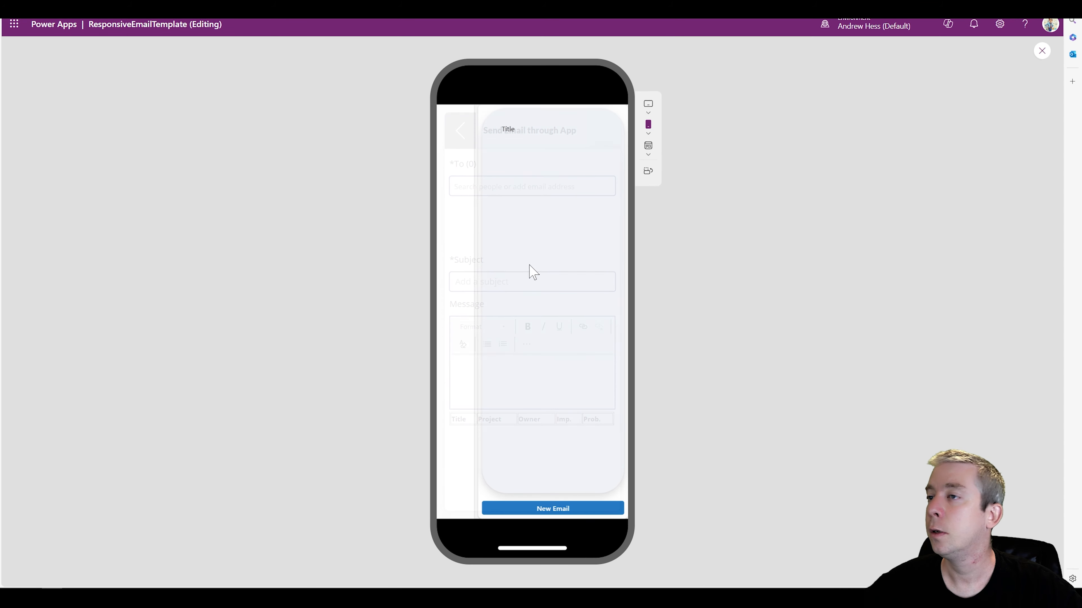
left_click(1041, 51)
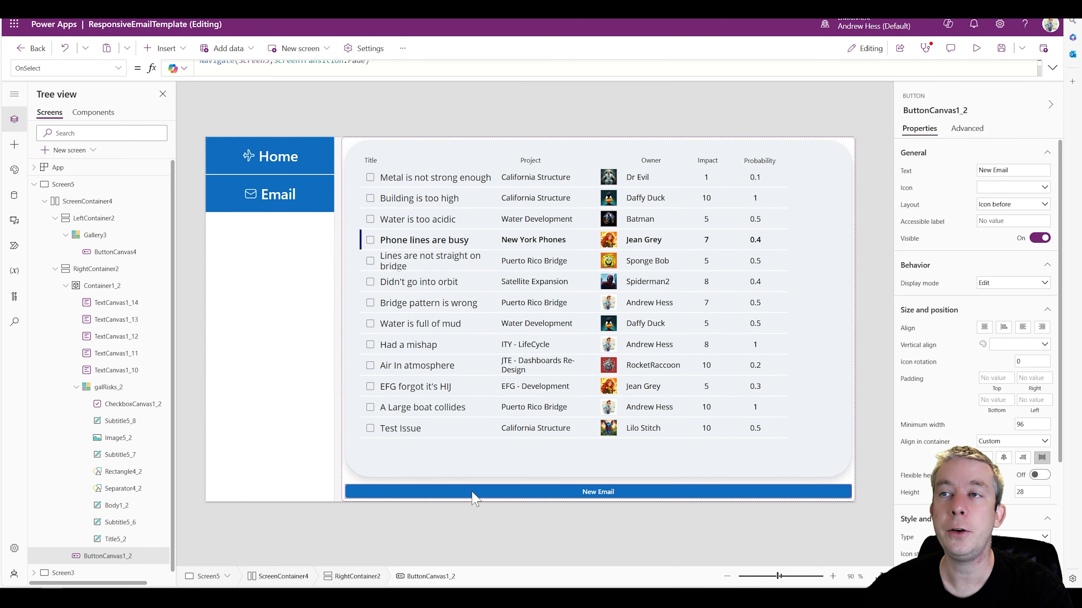
left_click(473, 493)
In the phone preview, tick Metal is not strong enough, check the email form from the menu and return to the list
left_click(976, 48)
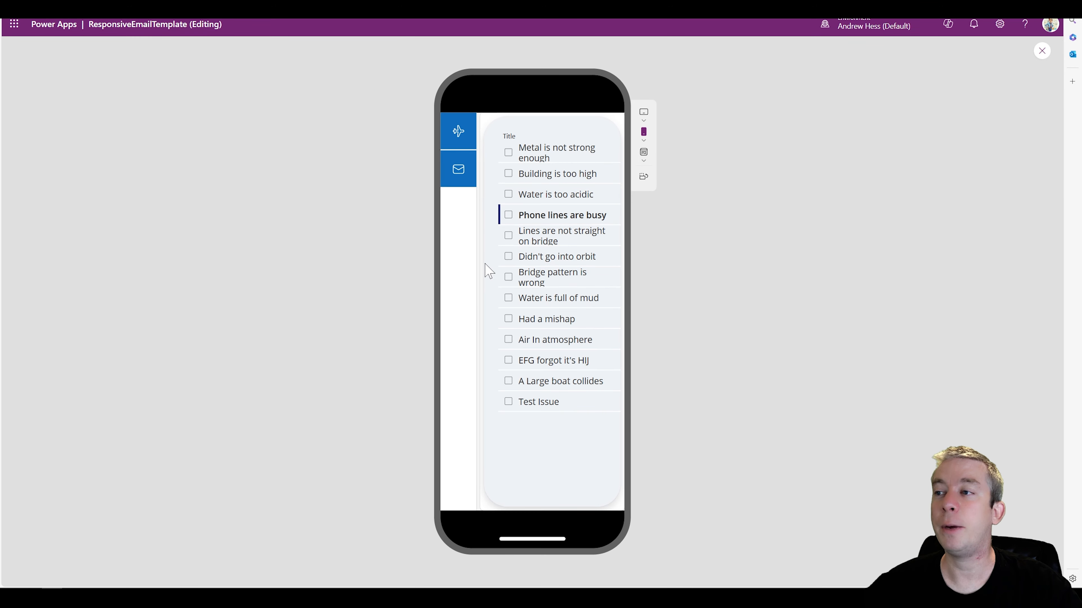
left_click(512, 154)
left_click(455, 173)
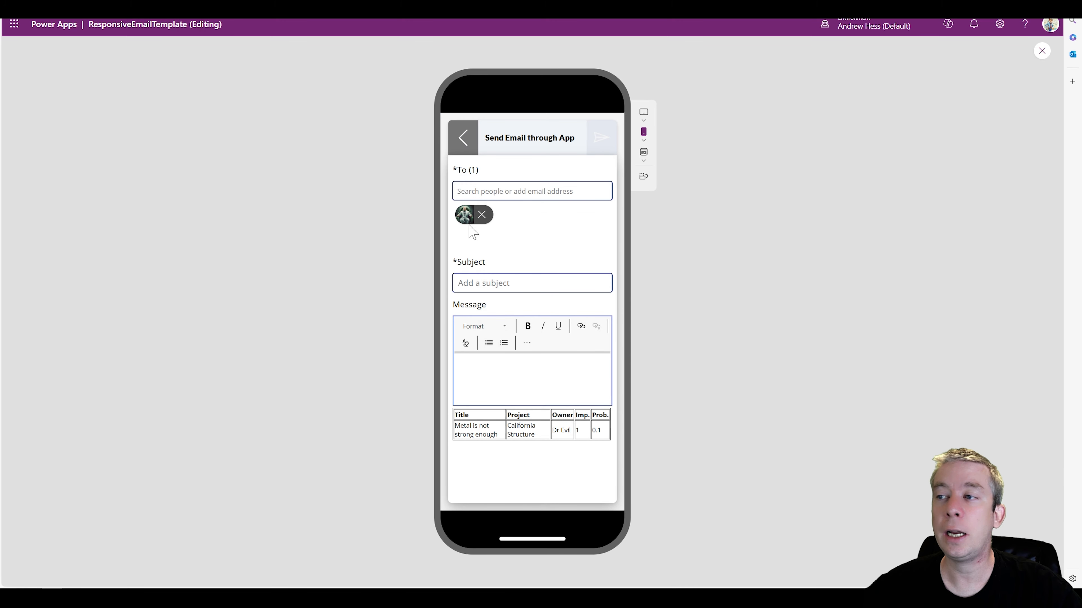
left_click(463, 138)
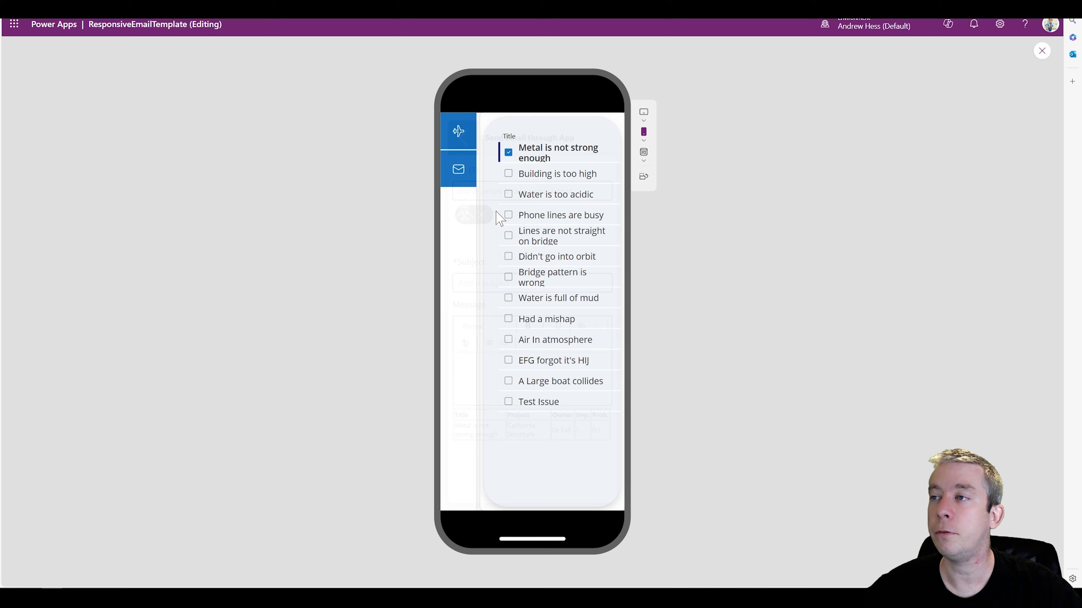
Also tick Building is too high and Water is too acidic, check the email form from the menu and return
left_click(508, 174)
left_click(509, 194)
left_click(455, 169)
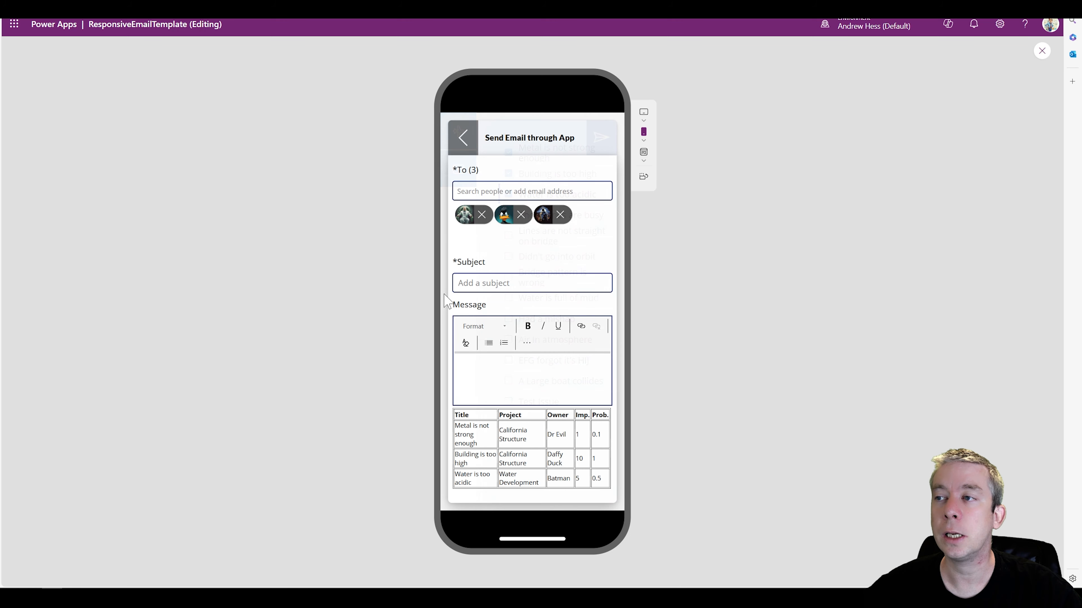
left_click(463, 138)
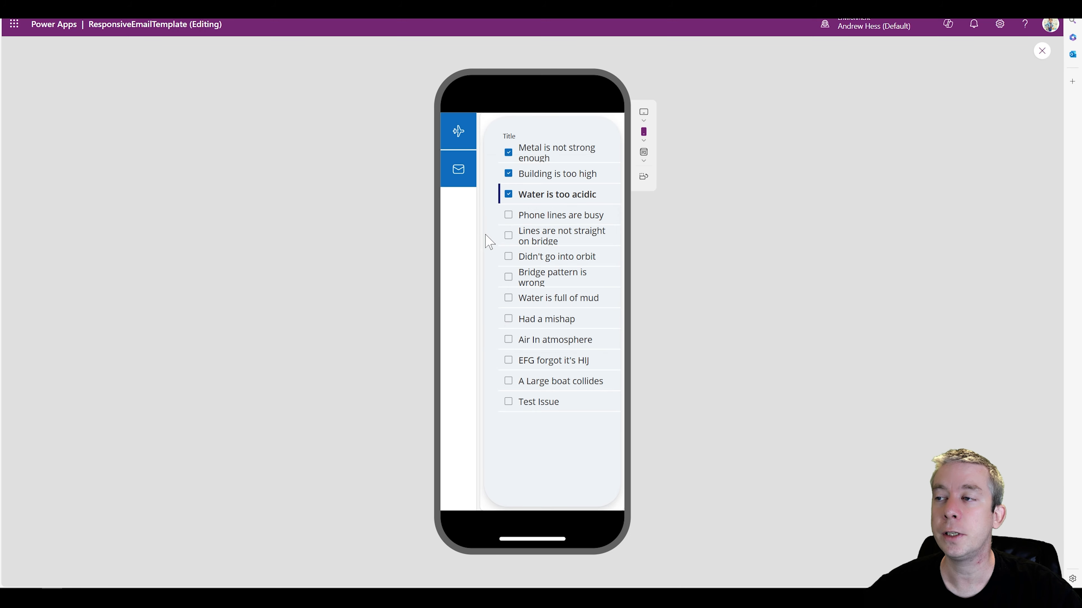
Add Phone lines are busy and Lines are not straight on bridge, review the email form's recipients and risk table, and return
left_click(508, 215)
left_click(508, 235)
left_click(457, 170)
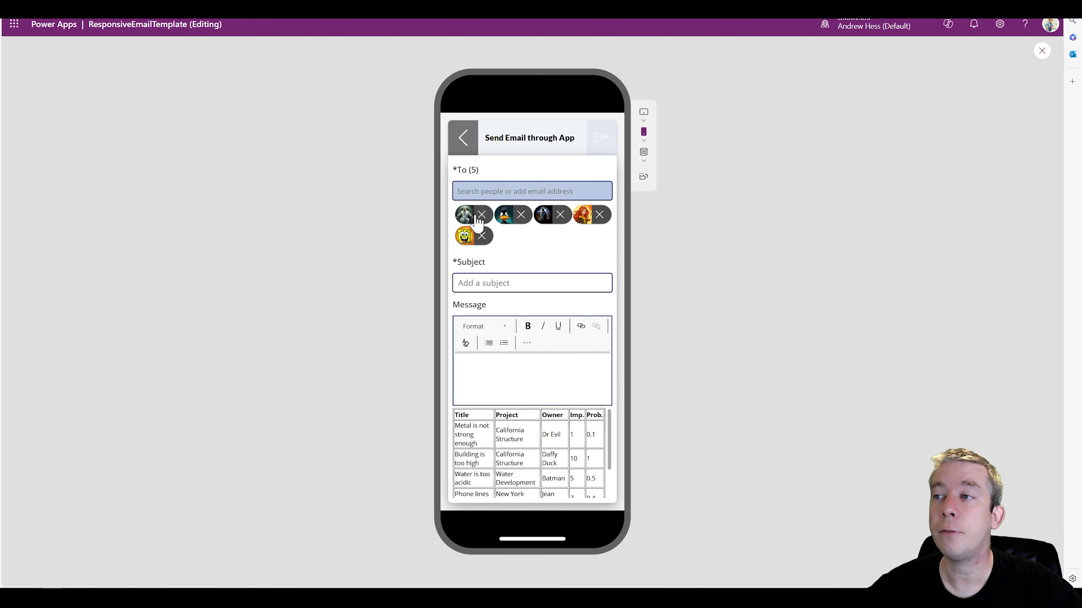
scroll(516, 435, "down", 1)
scroll(513, 433, "down", 1)
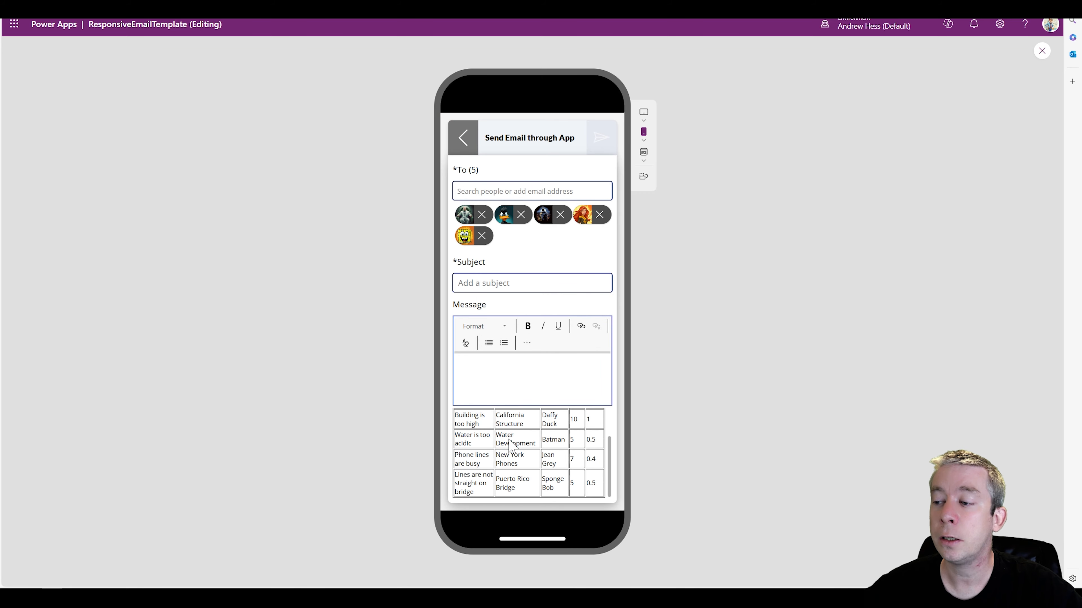
scroll(506, 459, "up", 2)
left_click(456, 143)
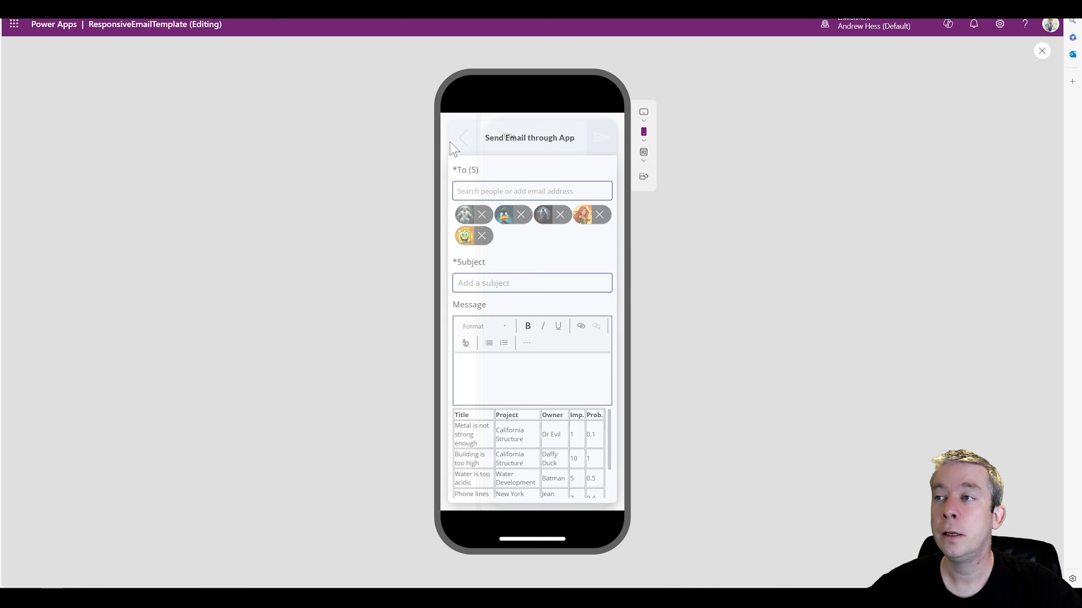
Untick Building is too high and Metal is not strong enough, and exit the preview
left_click(508, 174)
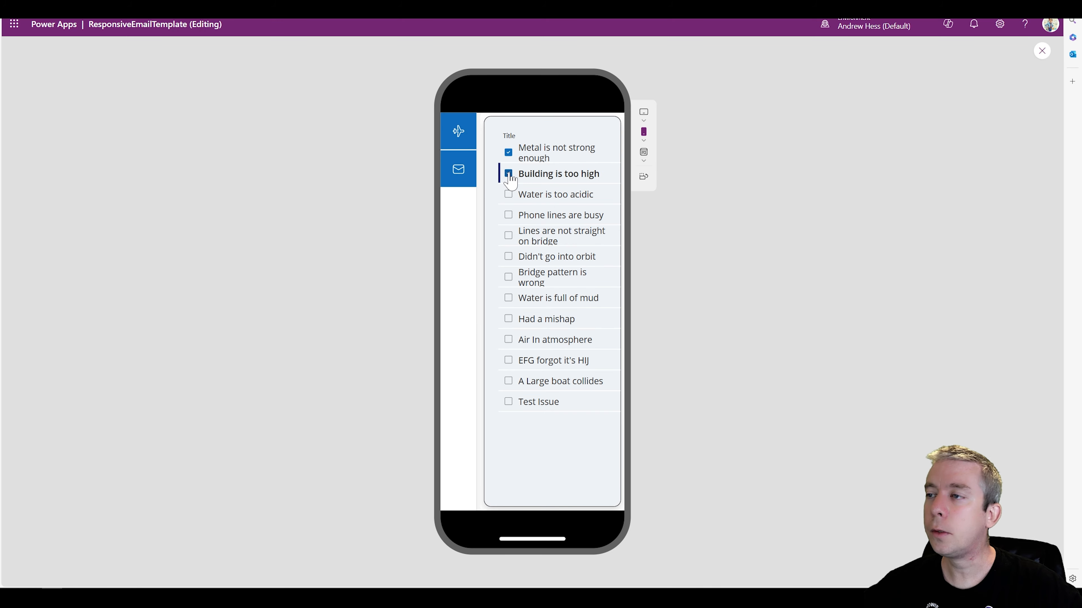
left_click(509, 152)
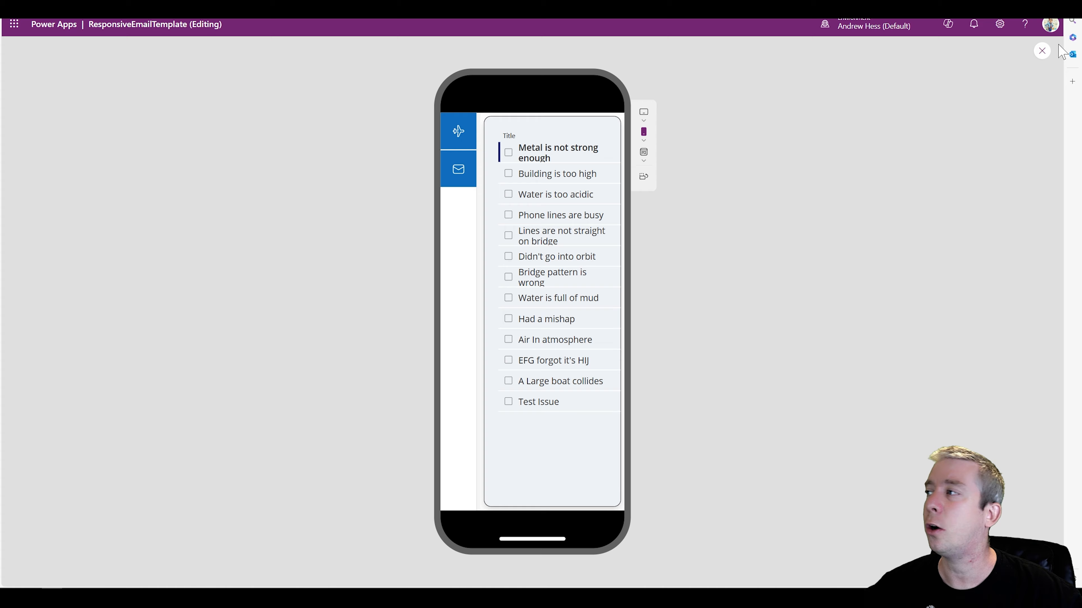
left_click(1042, 51)
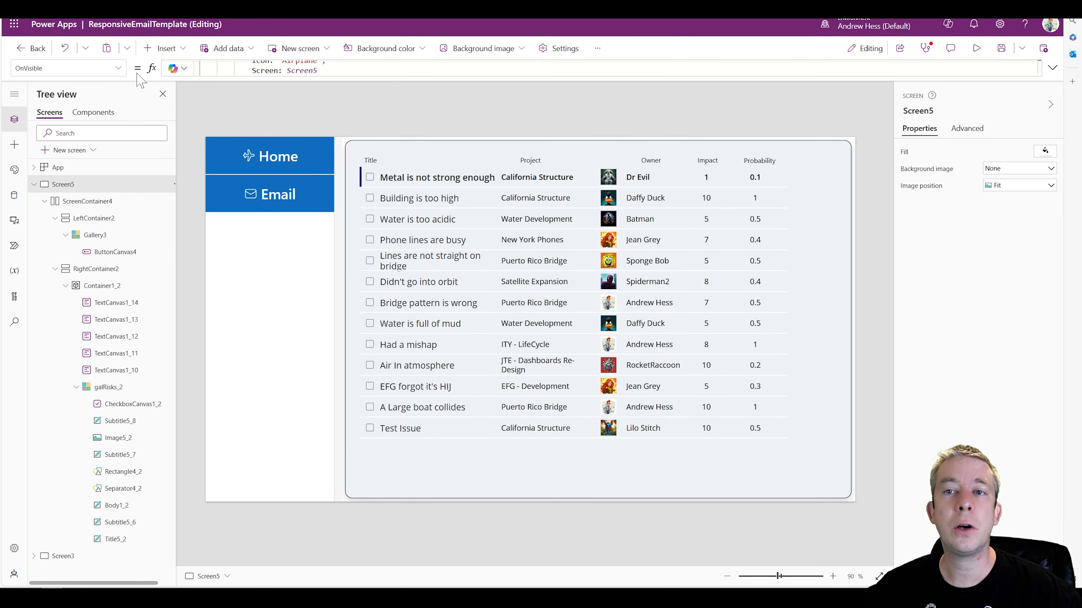
Change the Home record's Icon value to "Home" in the colNav collection in Screen5's OnVisible formula
left_click(1053, 67)
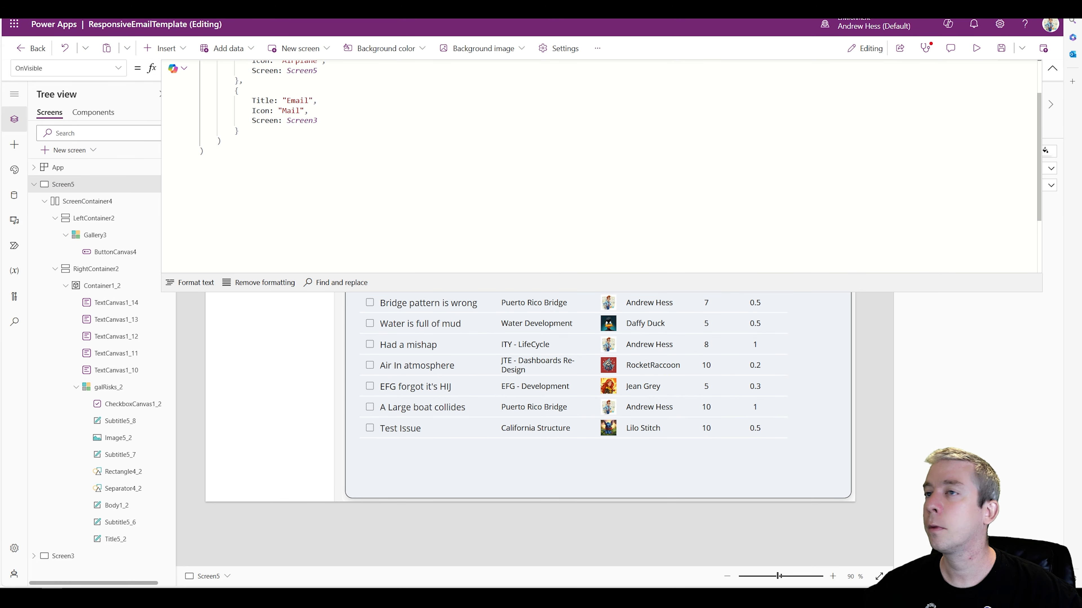
double_click(300, 115)
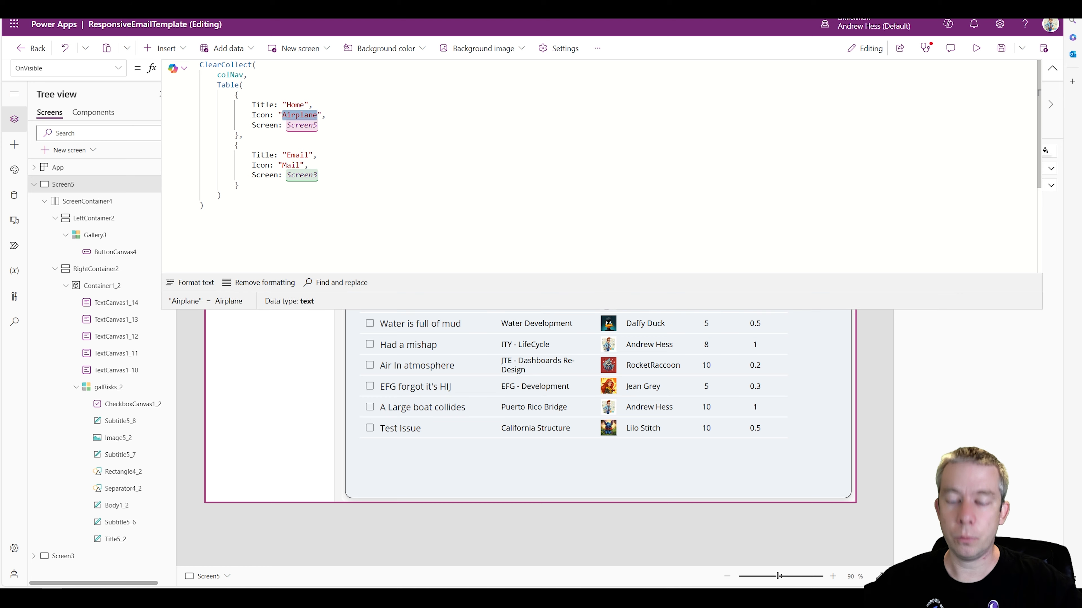
type("Hom")
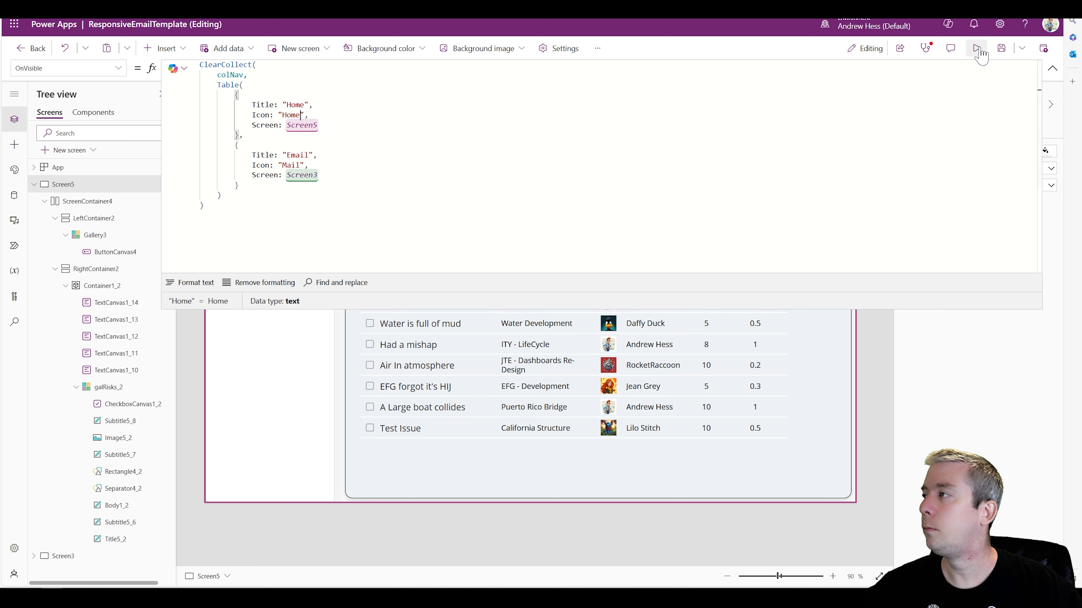
Preview the phone layout, reload the menu by visiting the email form, and tick the three risks from Water is too acidic through Lines are not straight on bridge
left_click(976, 47)
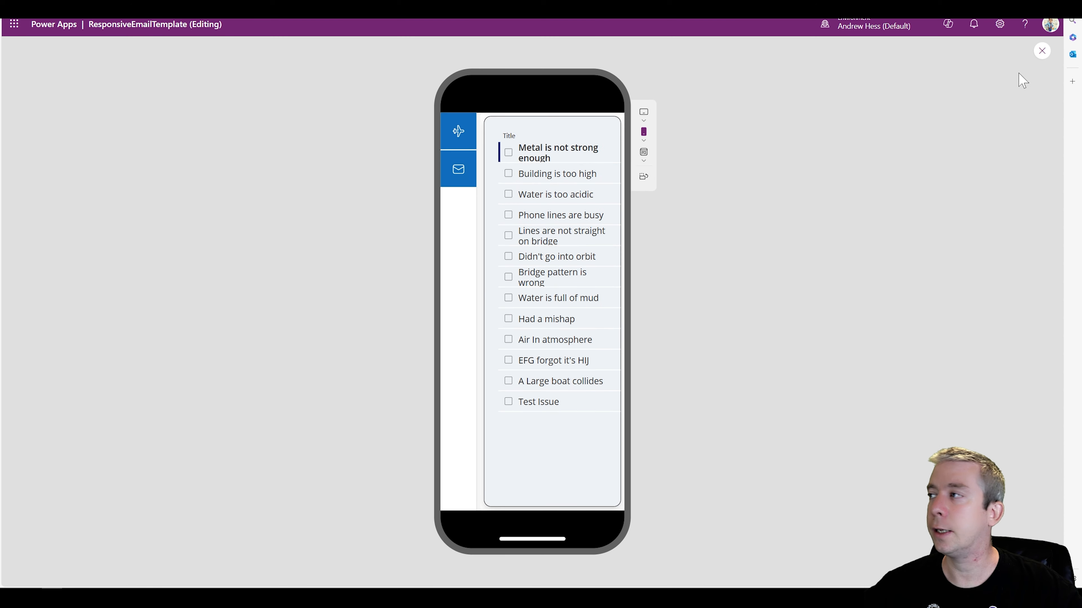
left_click(459, 169)
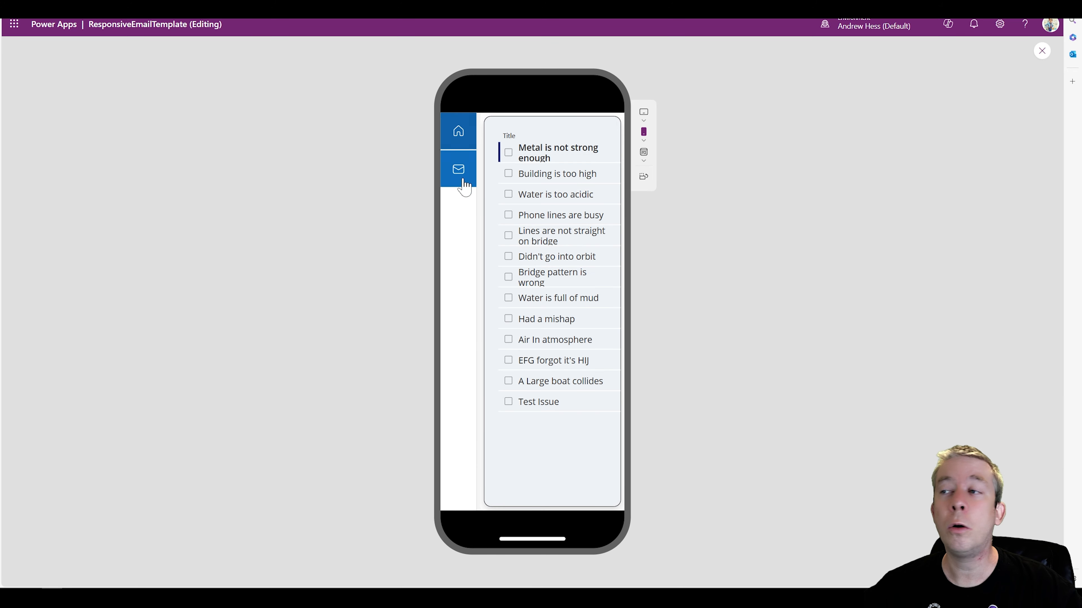
left_click(508, 195)
left_click(508, 215)
left_click(513, 239)
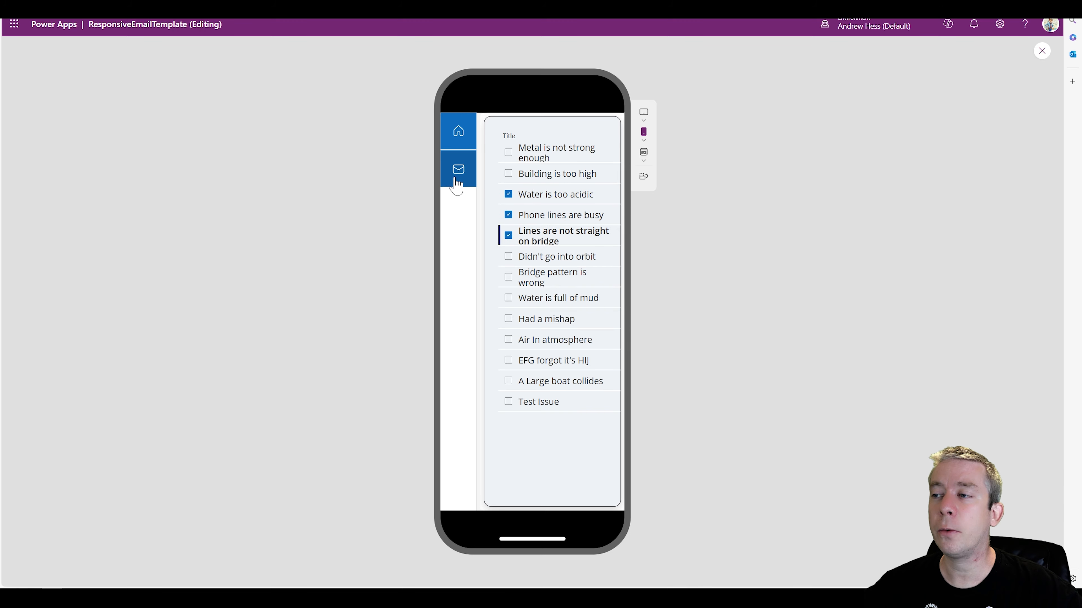
Check the email form for the three ticked risks, return to the list, exit the preview and collapse the formula editor
left_click(458, 169)
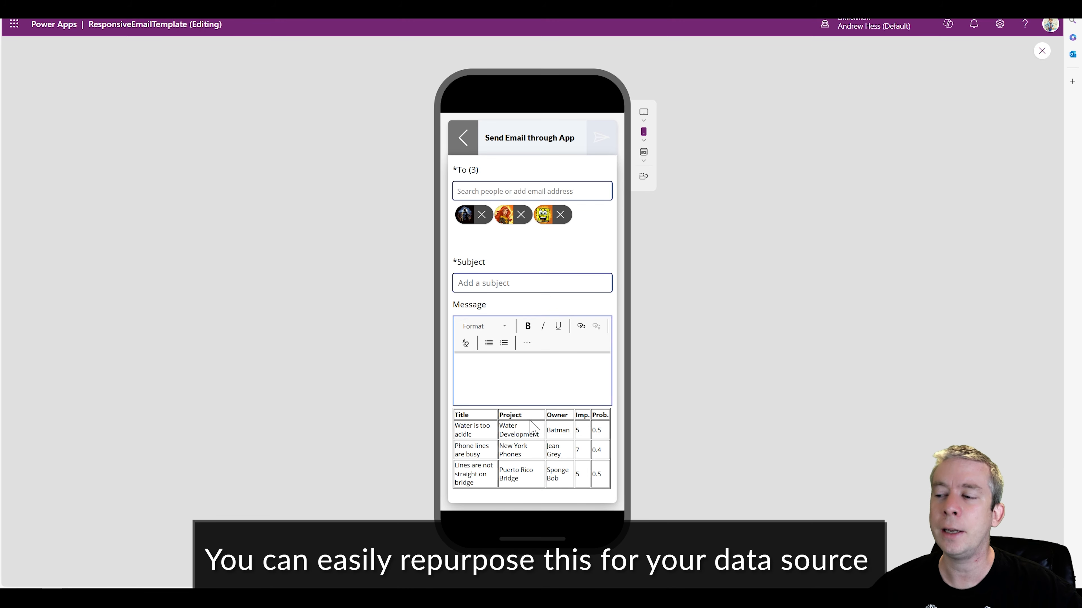
left_click(476, 143)
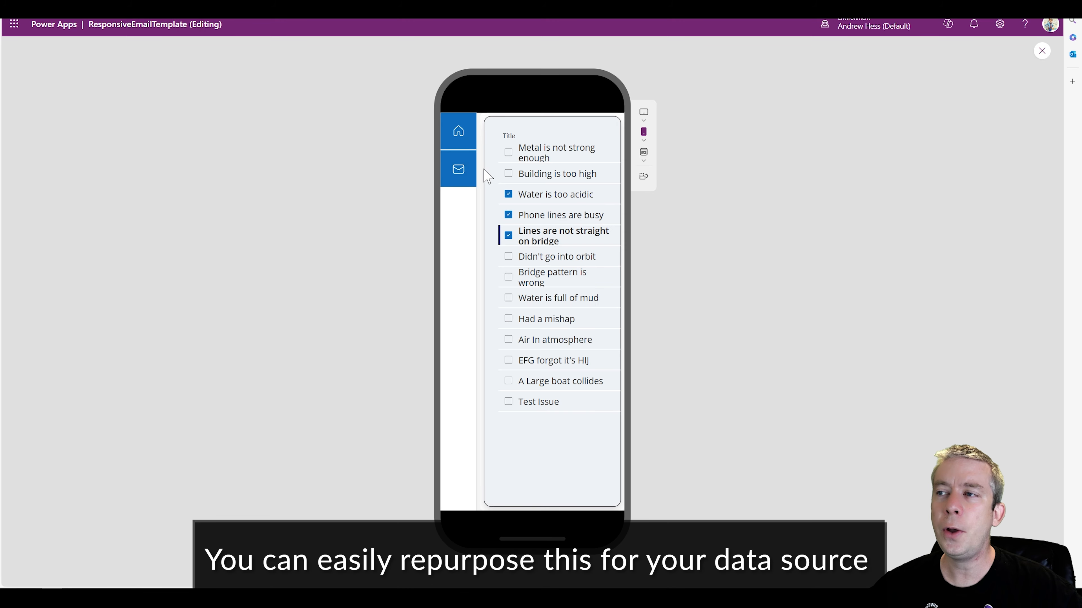
left_click(1042, 51)
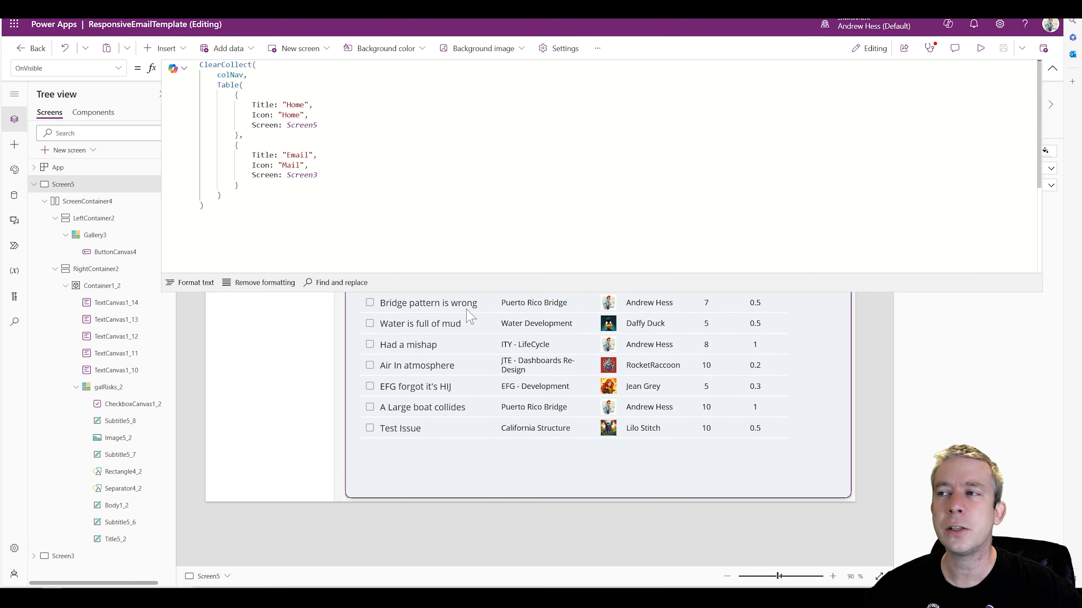
left_click(1052, 68)
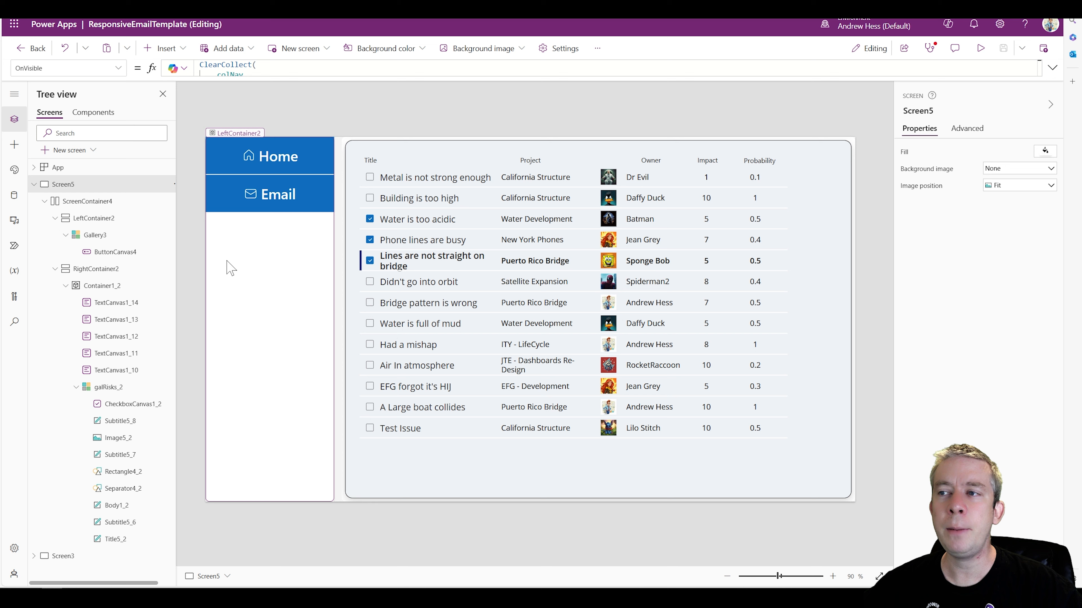
Duplicate the Email record as a third entry of the colNav table in Screen5's OnVisible formula
left_click(1052, 67)
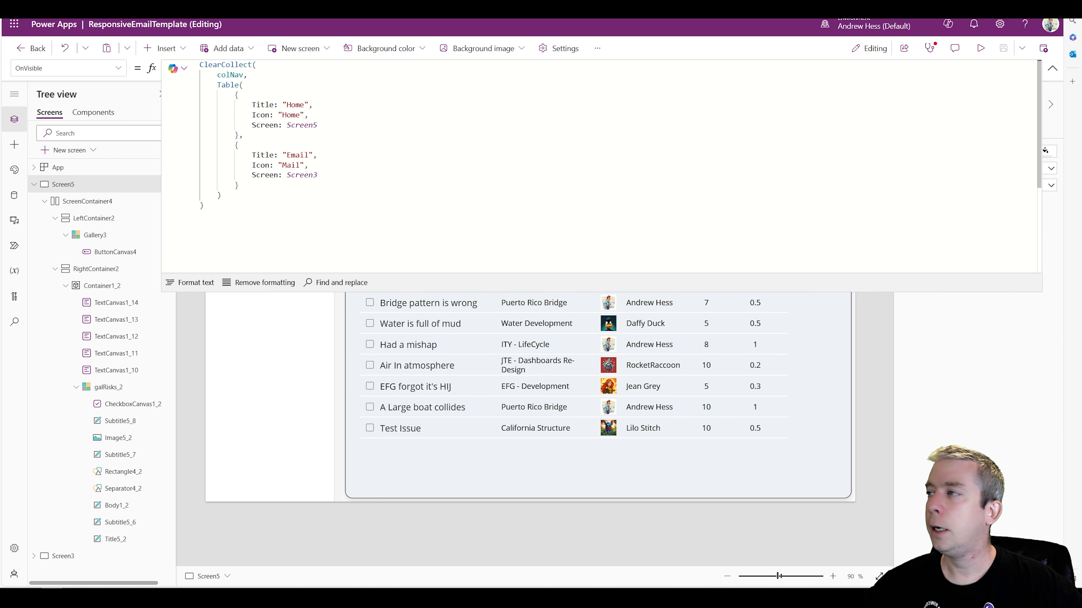
left_click_drag(239, 186, 232, 146)
key("ctrl+c")
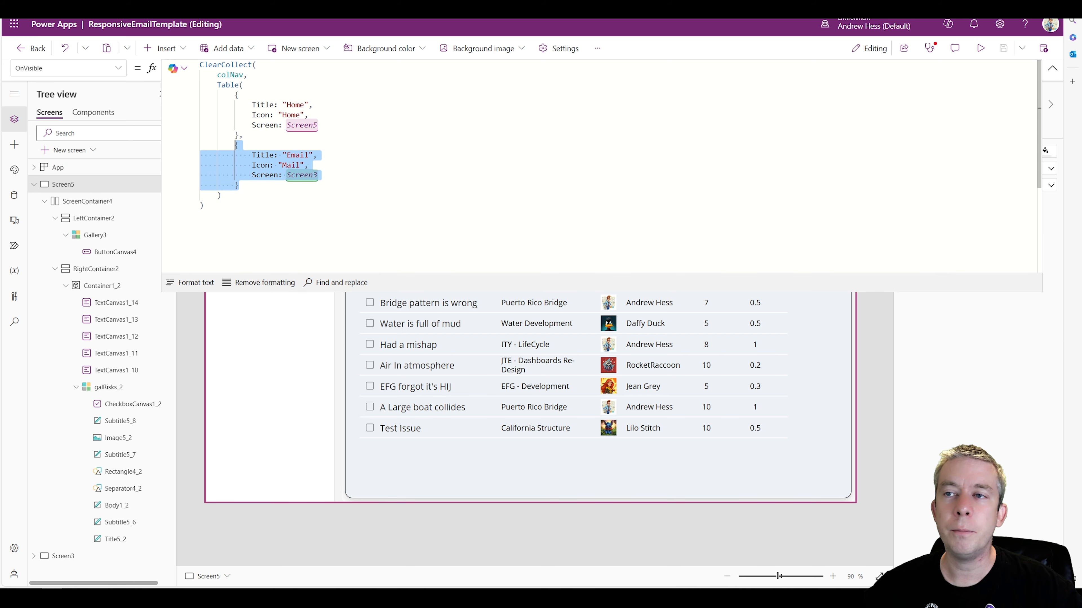
left_click(238, 186)
type(",")
key("Return")
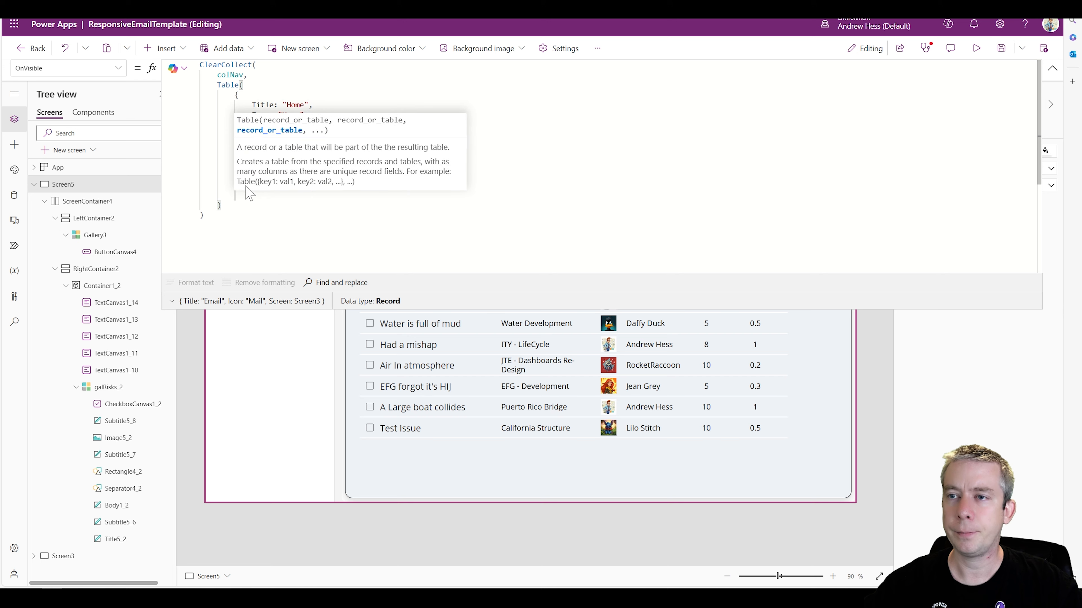
key("ctrl+v")
Set the Title of the third colNav record to "Reports"
double_click(303, 126)
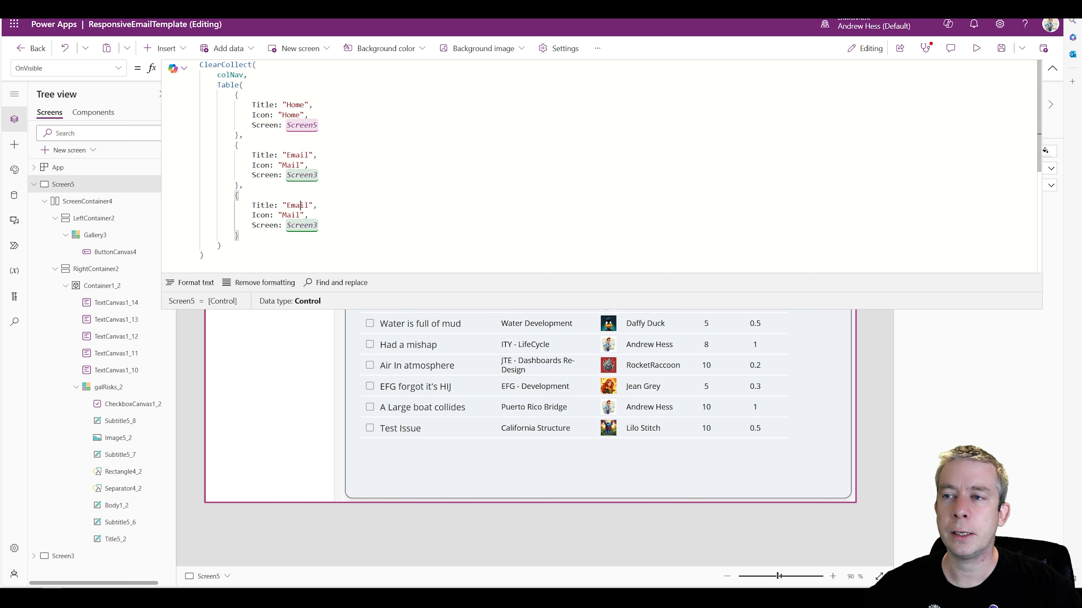
double_click(297, 205)
type("Reports")
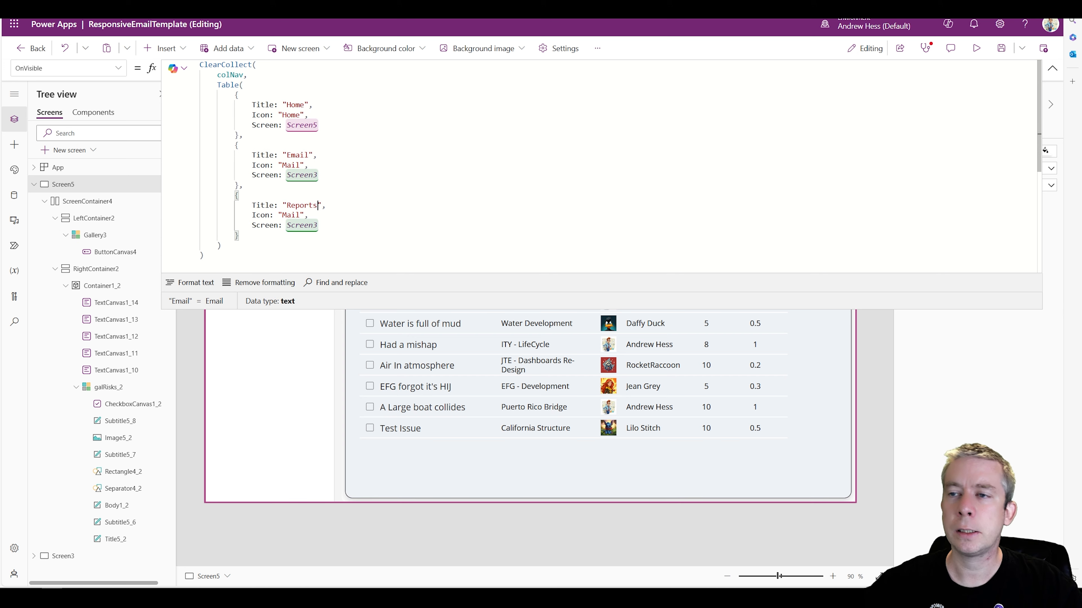
Look up the calendar icon's name on a temporary button and set the third colNav record's Icon to "CalendarAdd" in Screen5's OnVisible formula
double_click(292, 216)
type("C")
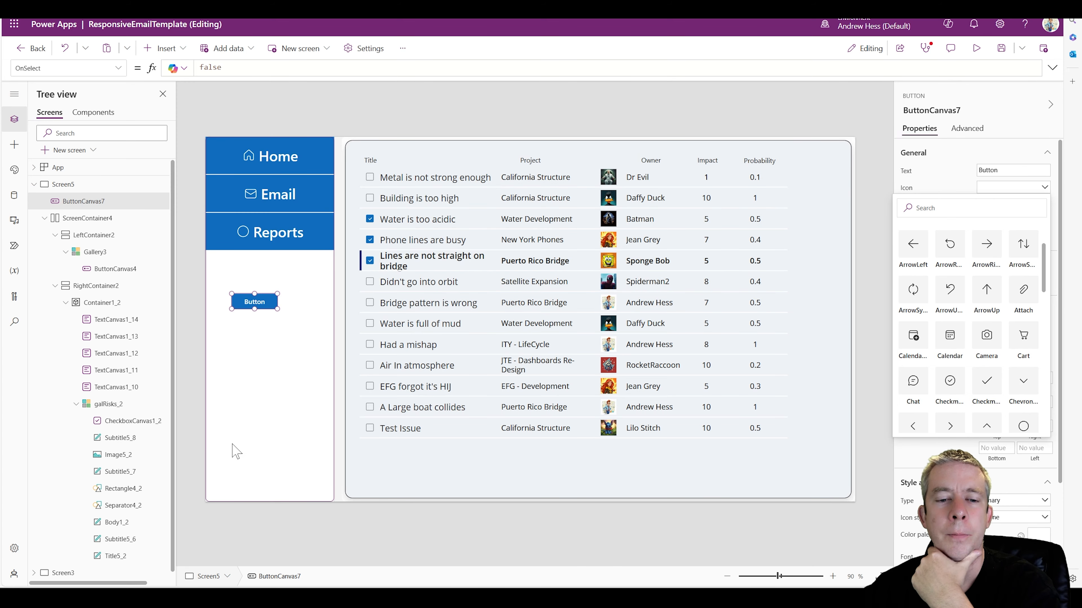
left_click(907, 337)
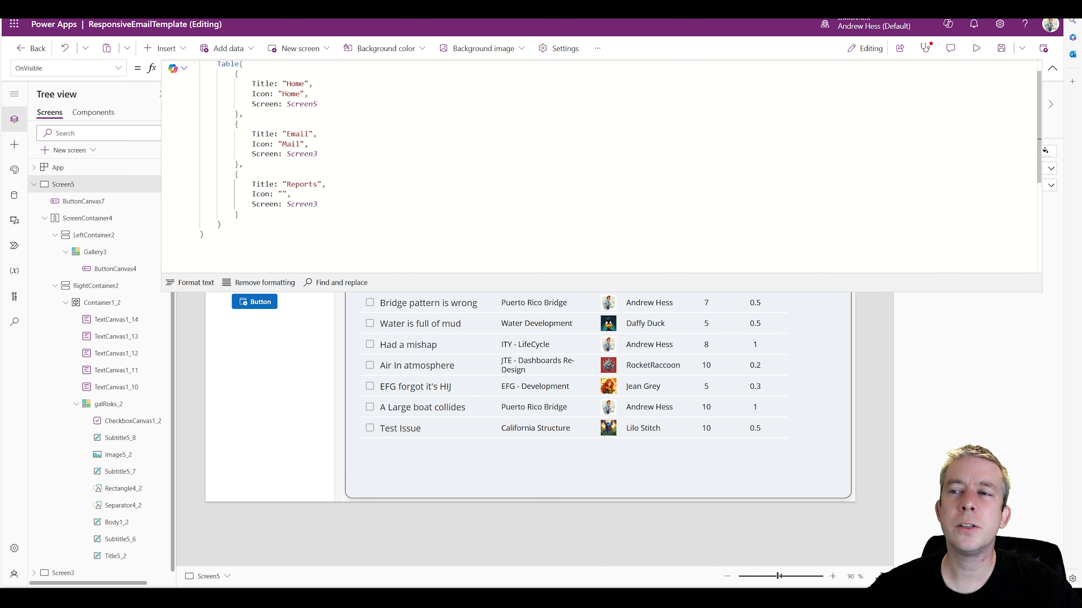
left_click(283, 195)
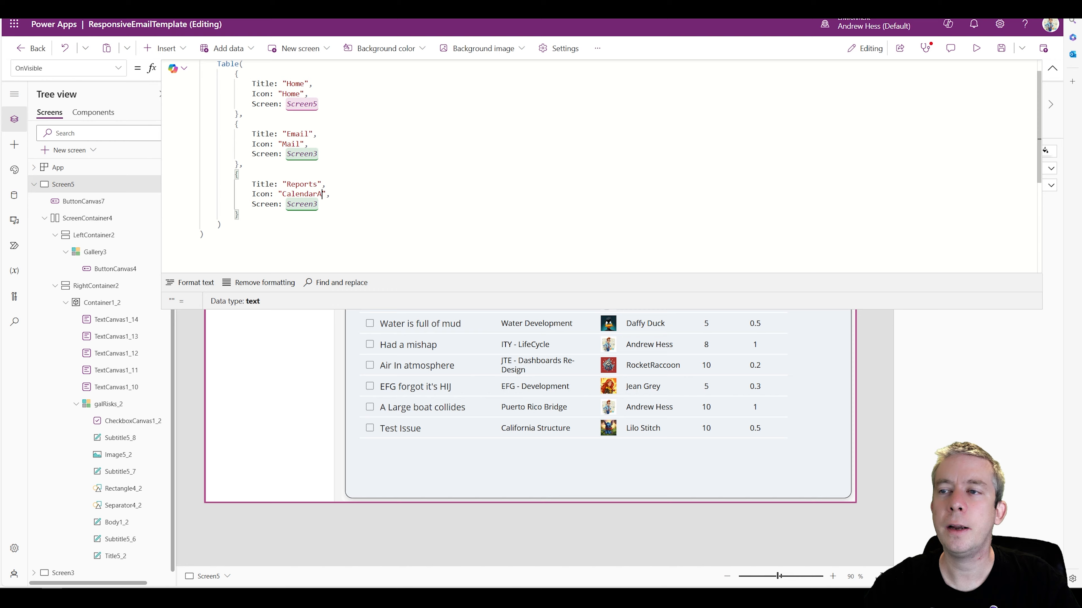
left_click(1053, 68)
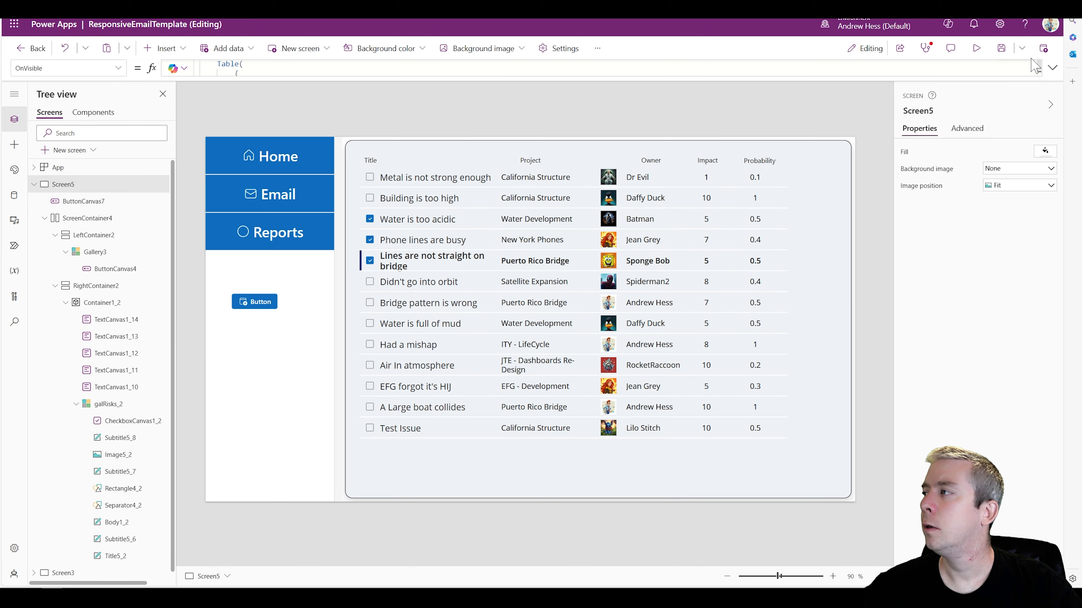
Preview the phone layout, reload the menu by visiting the email form and returning home, try the Reports item, and exit the preview
left_click(977, 50)
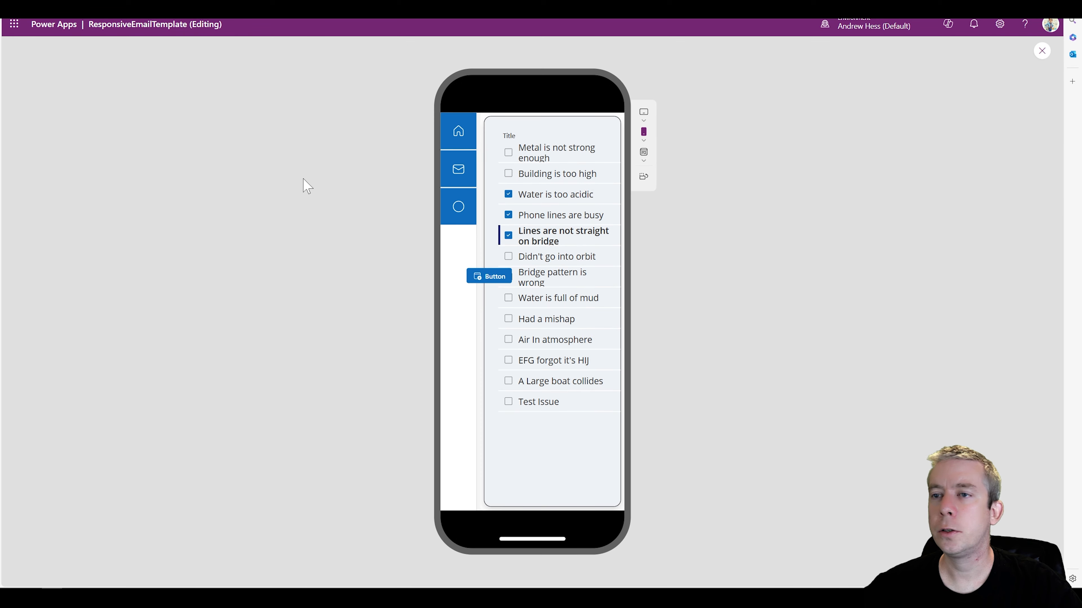
left_click(470, 183)
left_click(459, 136)
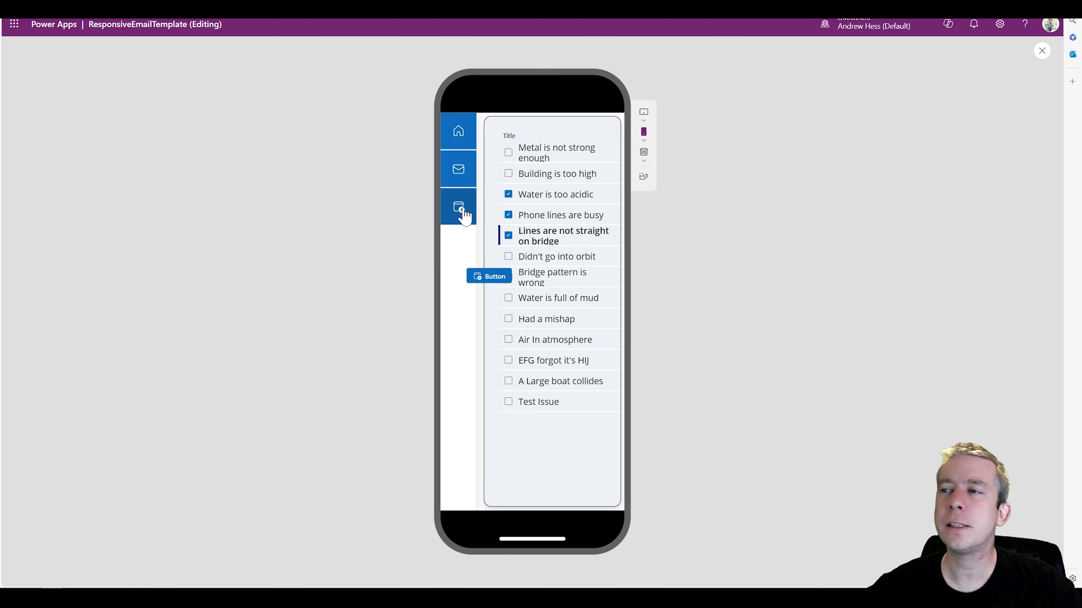
left_click(457, 219)
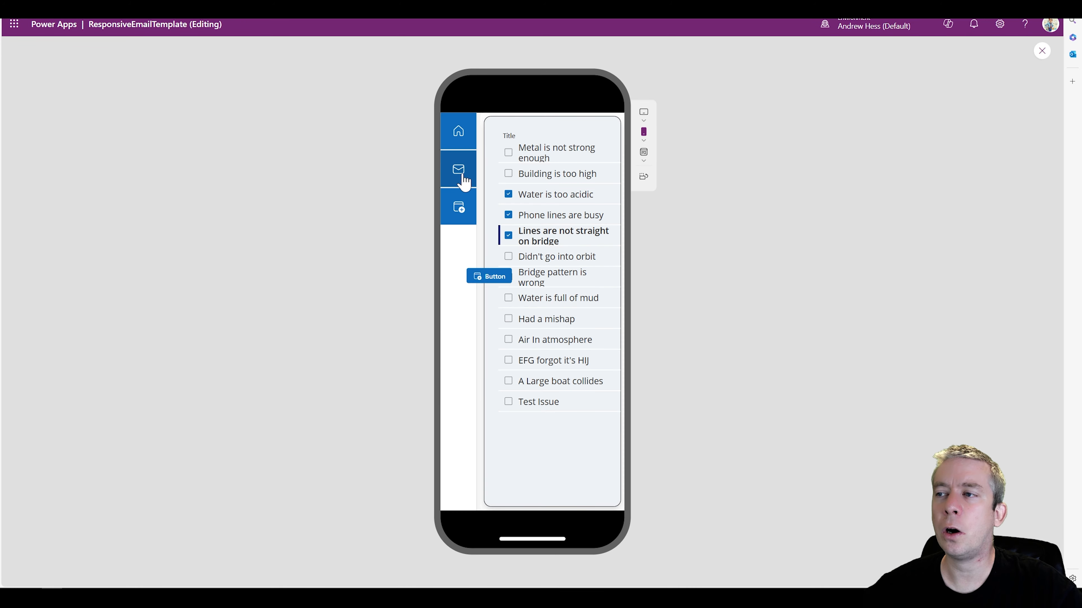
left_click(461, 175)
left_click(460, 141)
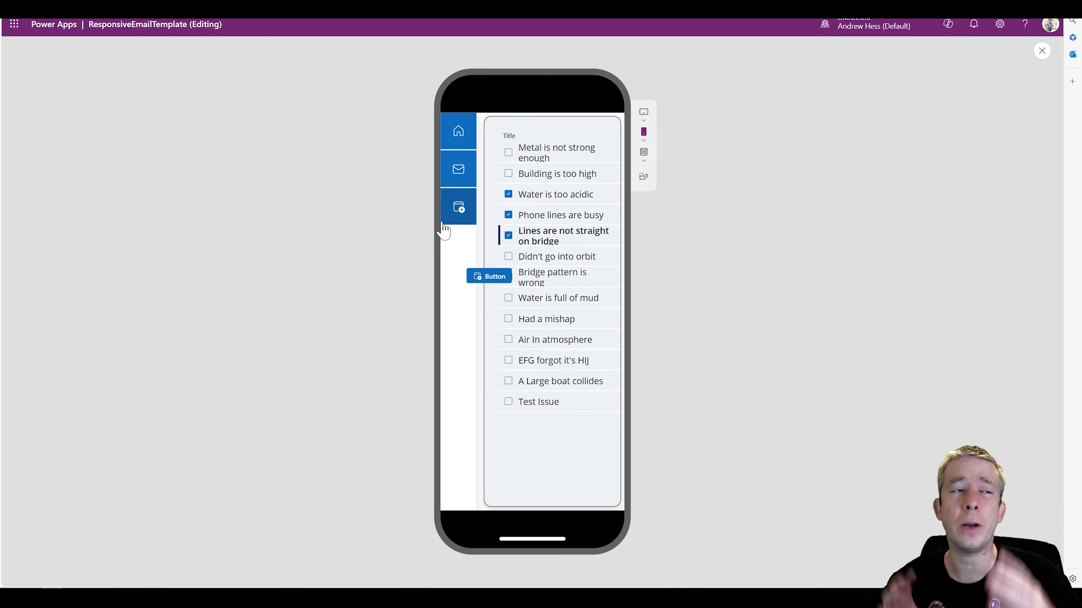
key("Escape")
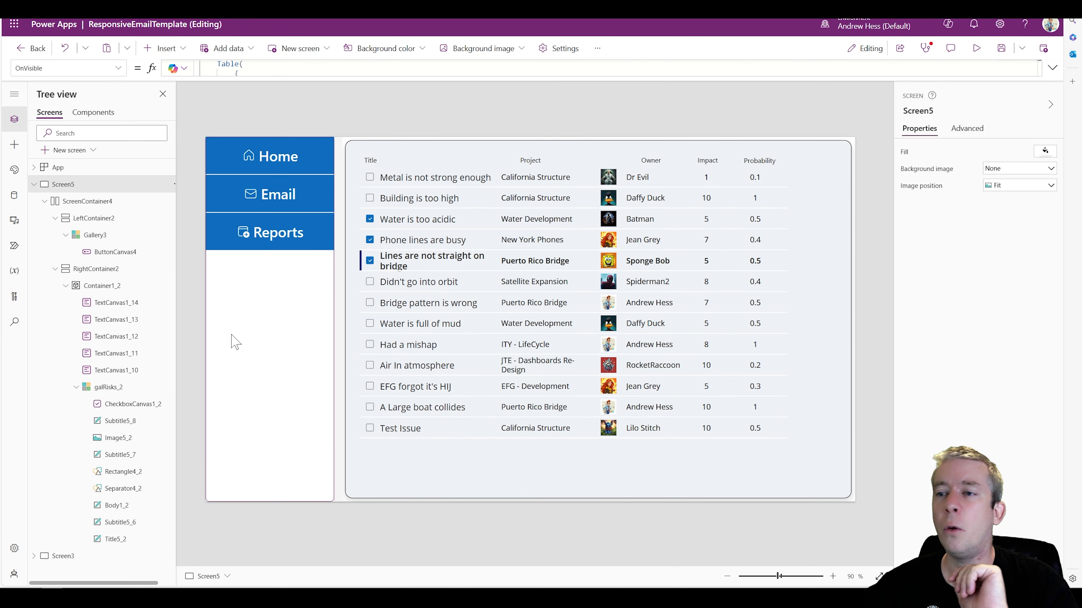
Apply the purple standard color palette to the ButtonCanvas4 menu button in Gallery3
left_click(229, 338)
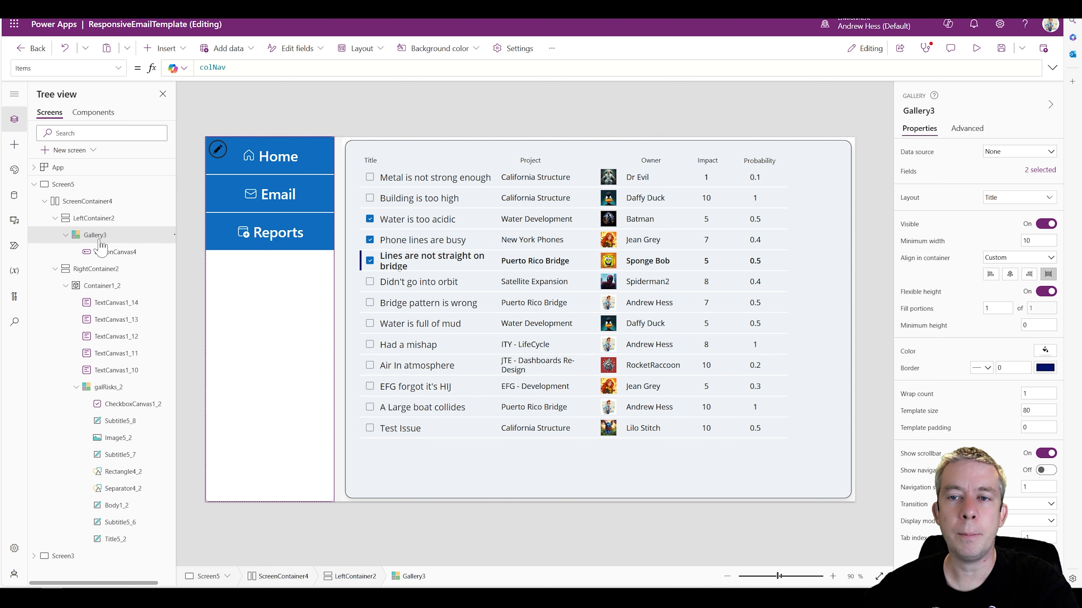
left_click(103, 252)
scroll(992, 226, "down", 3)
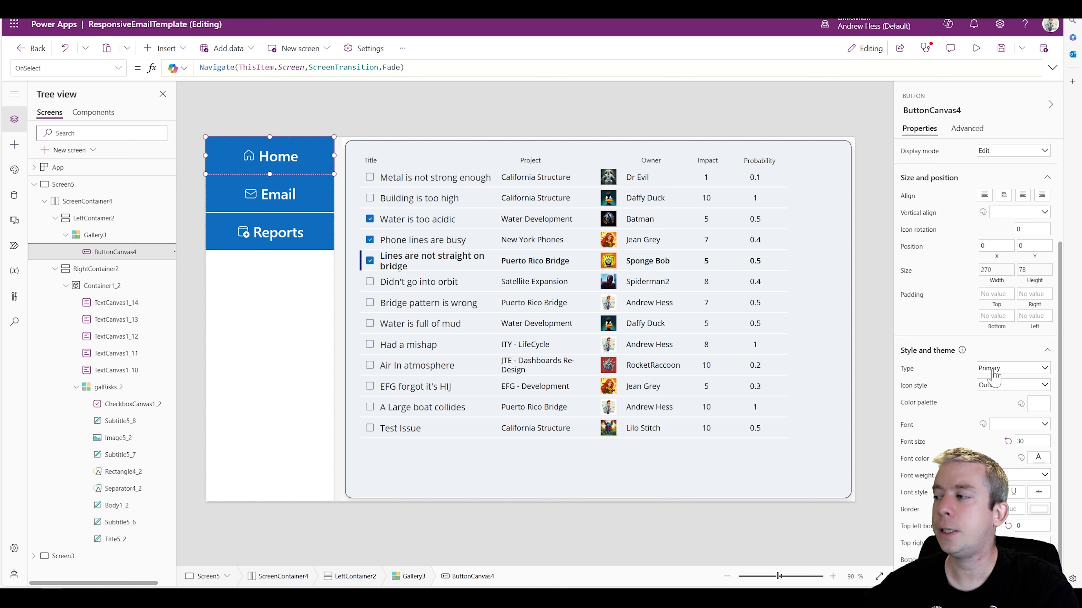
left_click(1035, 405)
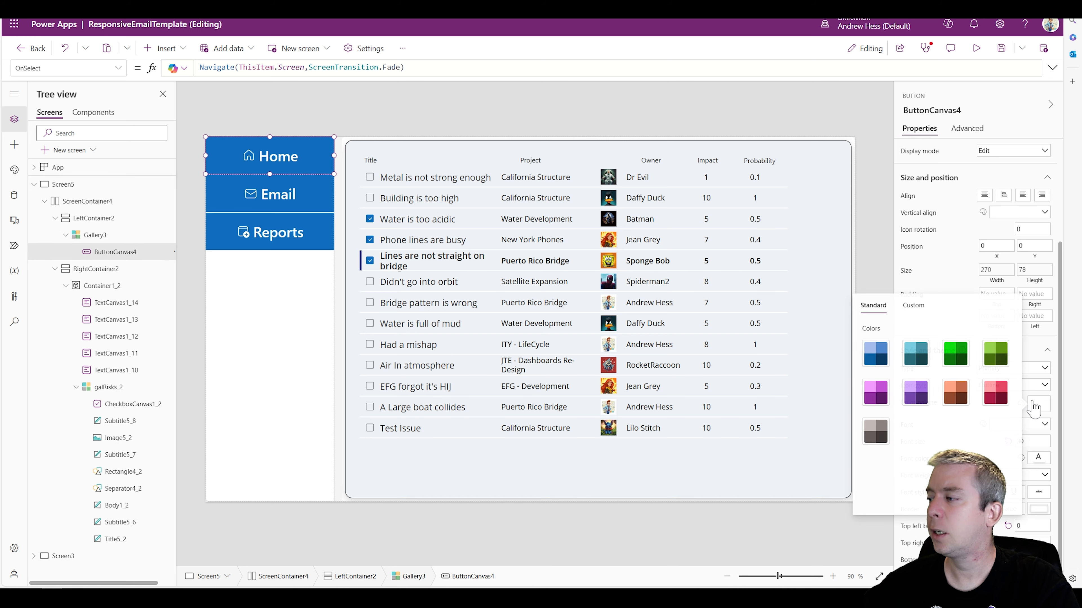
left_click(922, 394)
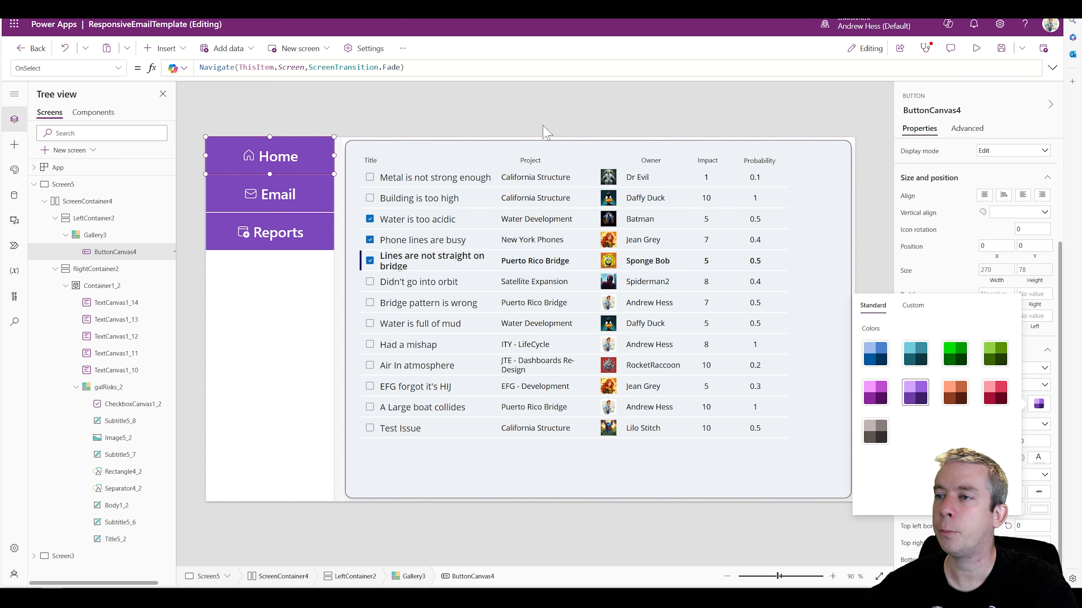
Change the fill of the risk list container Container1_2 to a light purple
left_click(354, 206)
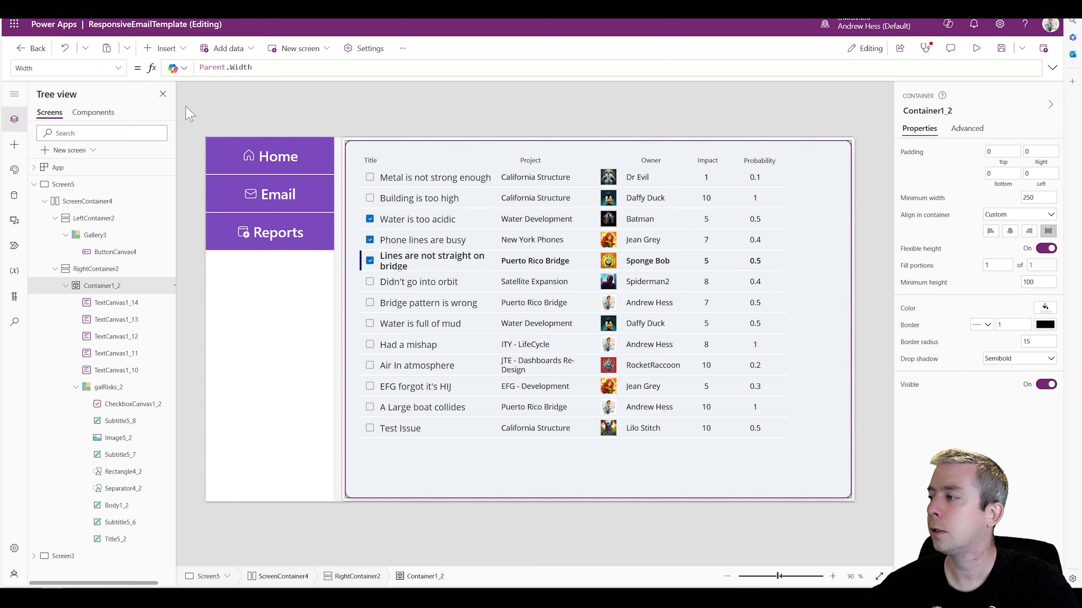
left_click(124, 72)
scroll(83, 192, "down", 1)
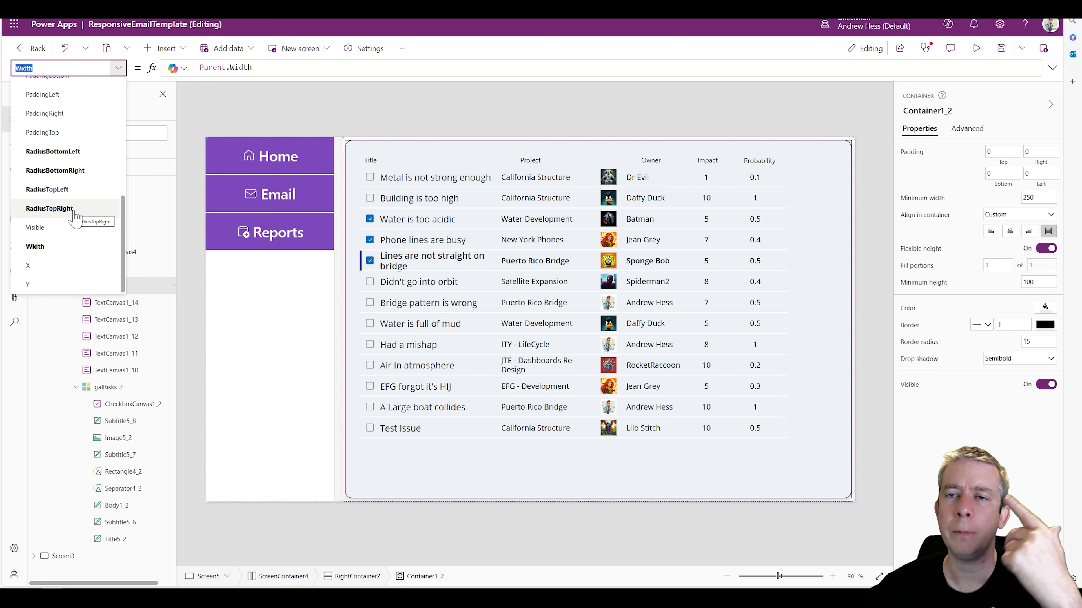
scroll(87, 226, "up", 2)
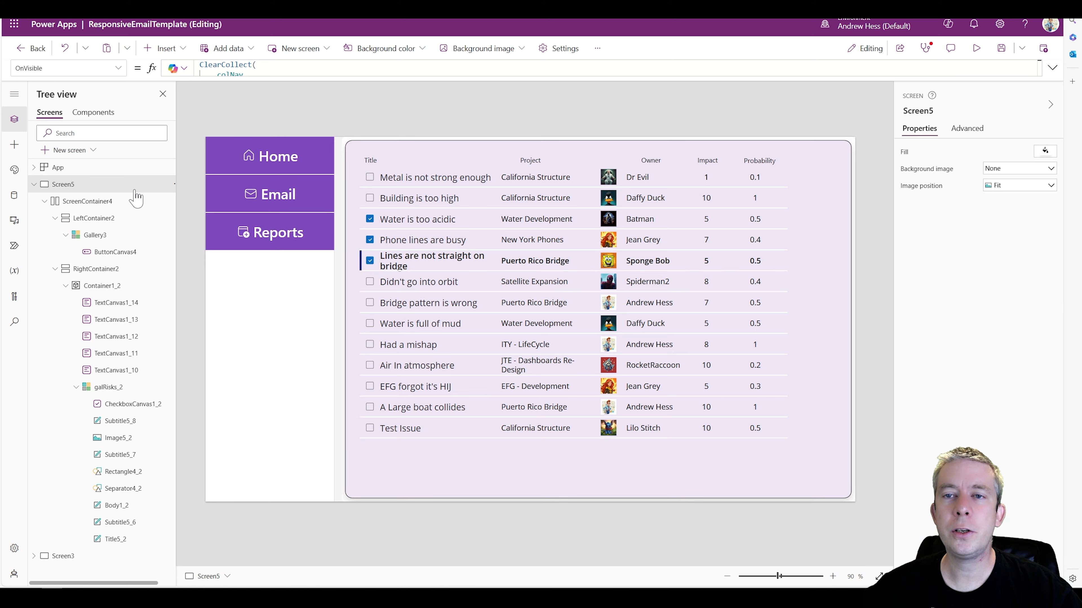
Duplicate Screen5 and delete RightContainer2_1 with its risk list from the copy, Screen5_1
left_click(33, 184)
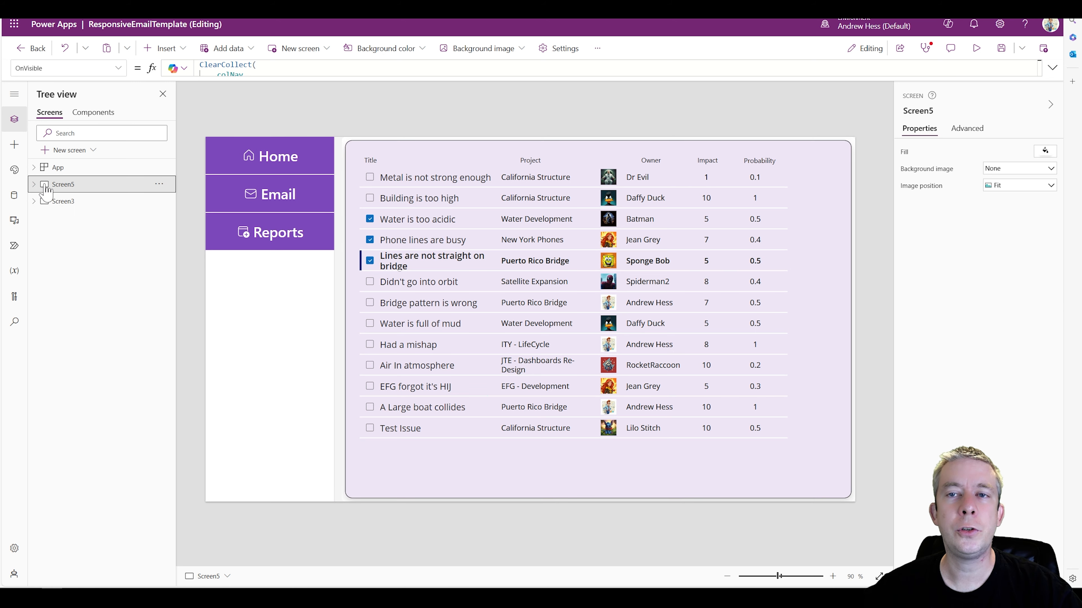
left_click(159, 184)
left_click(181, 242)
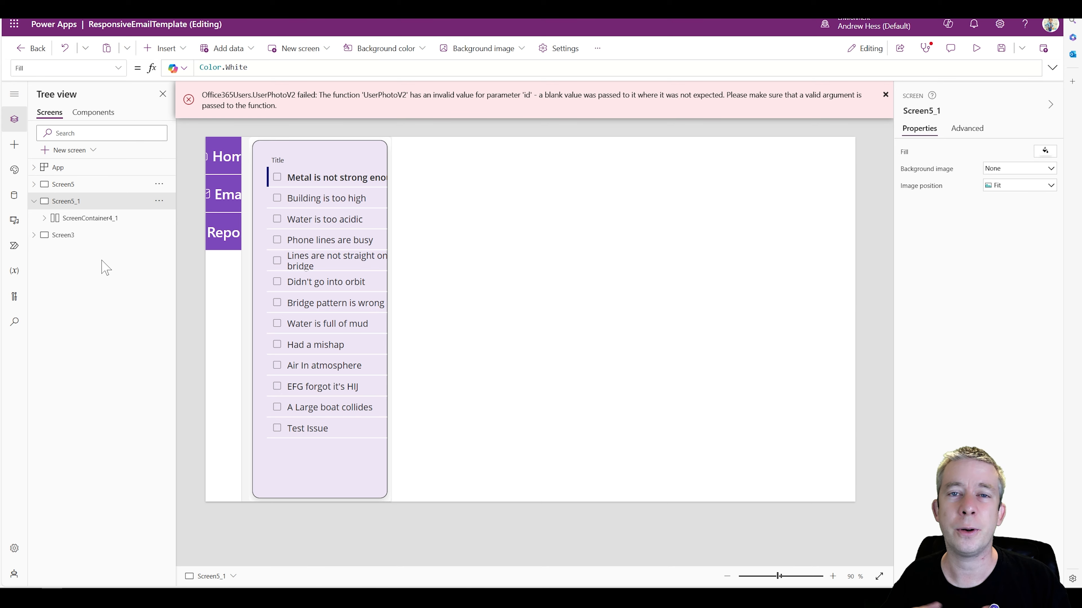
left_click(382, 475)
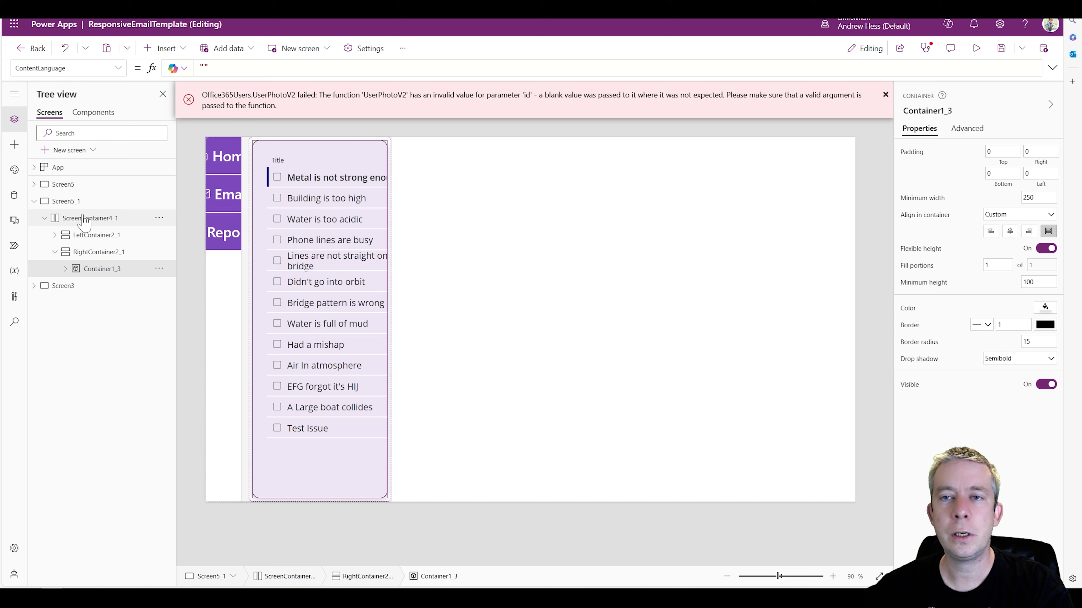
left_click(104, 220)
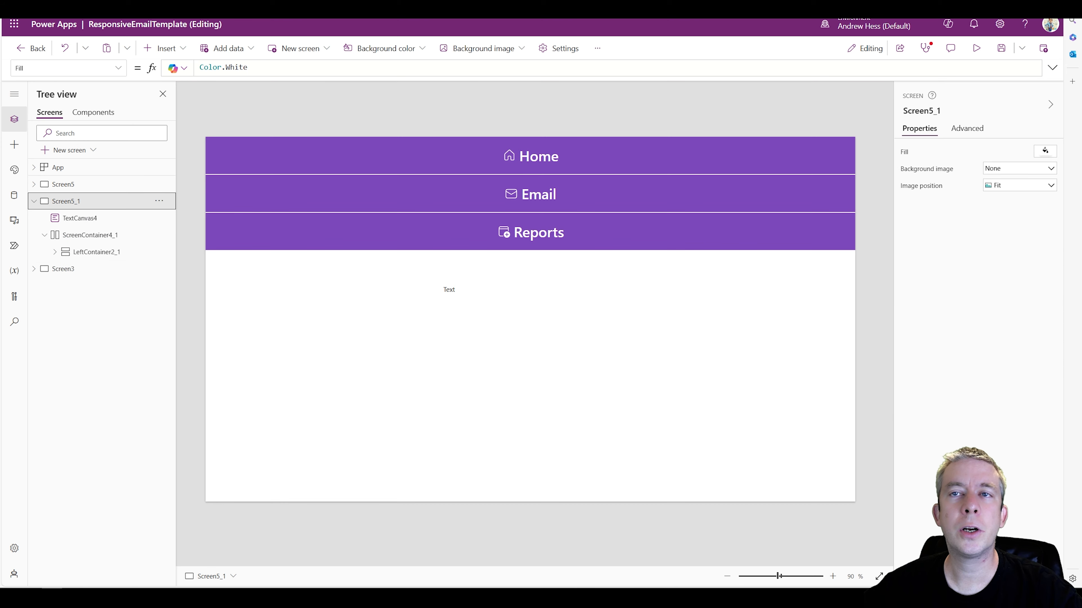
Insert a vertical container into ScreenContainer4_1 beside the menu and set its fill portions to 4
left_click(163, 48)
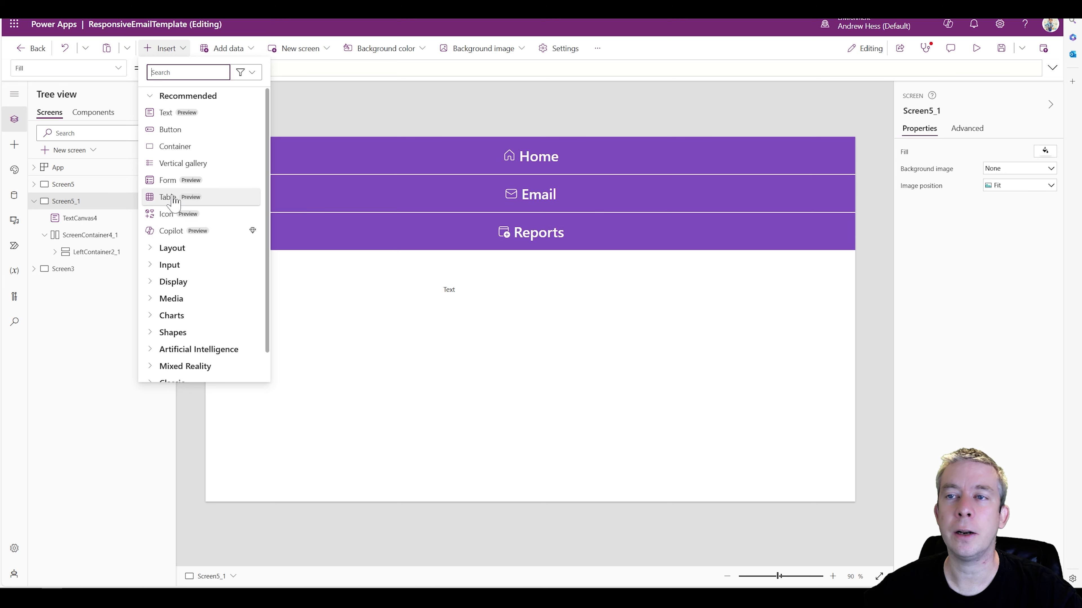
type("ver")
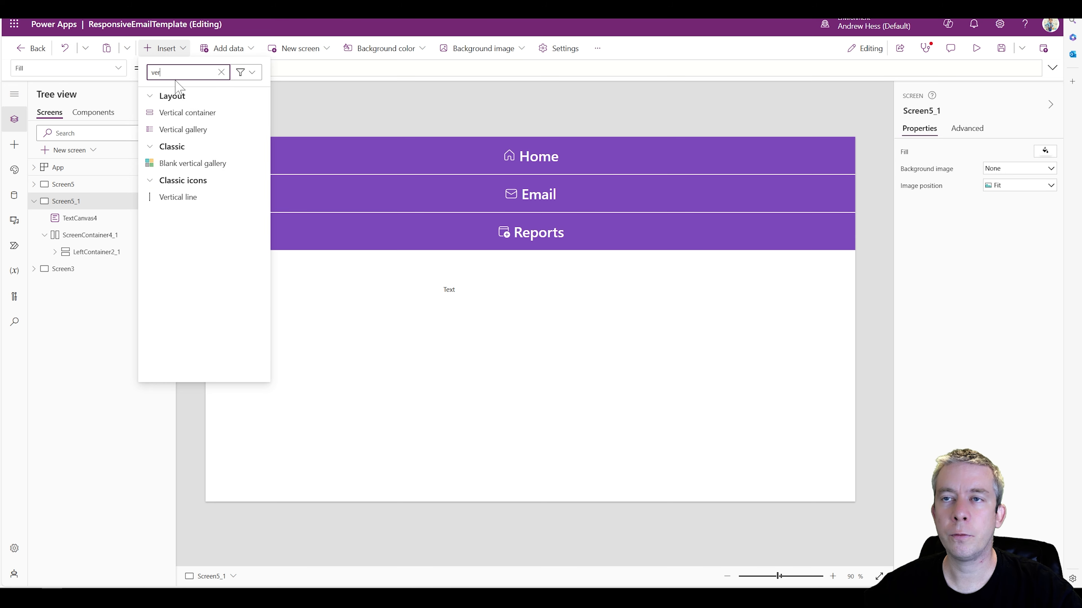
left_click(184, 113)
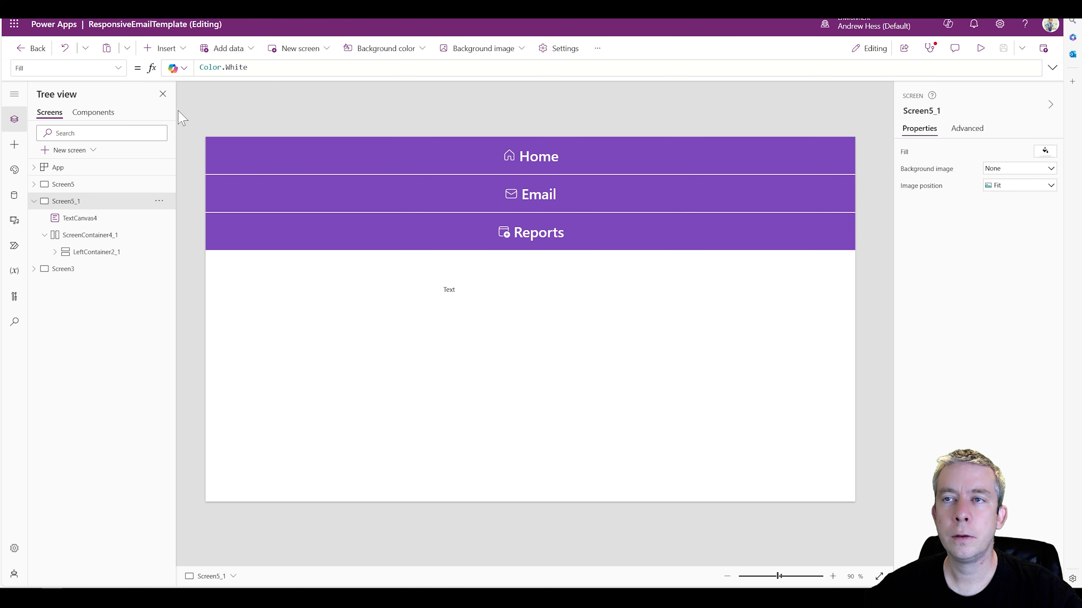
left_click_drag(91, 226, 128, 254)
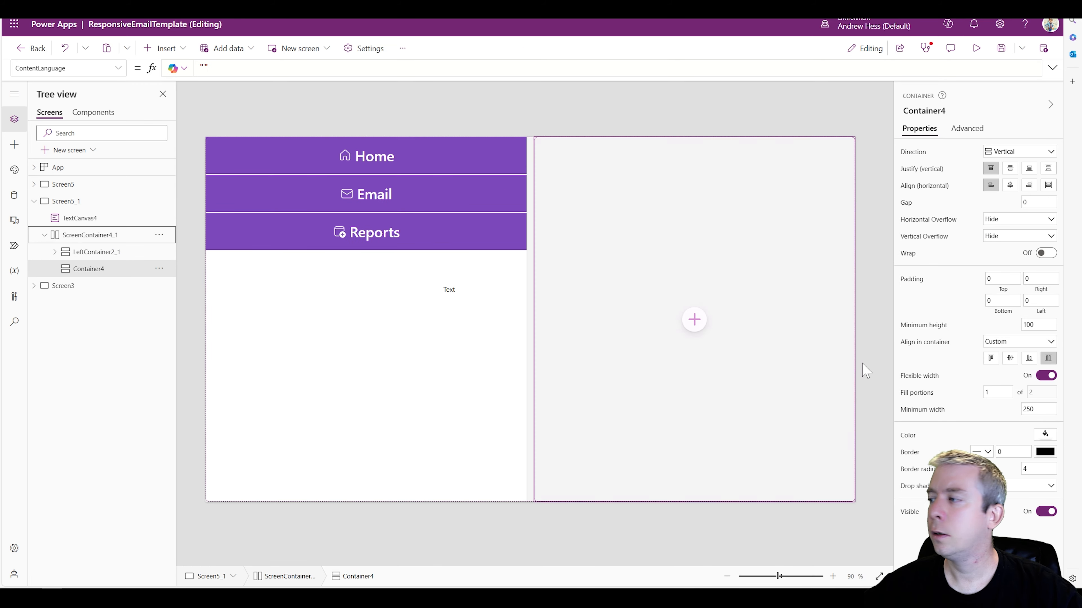
double_click(997, 393)
type("4")
key("Return")
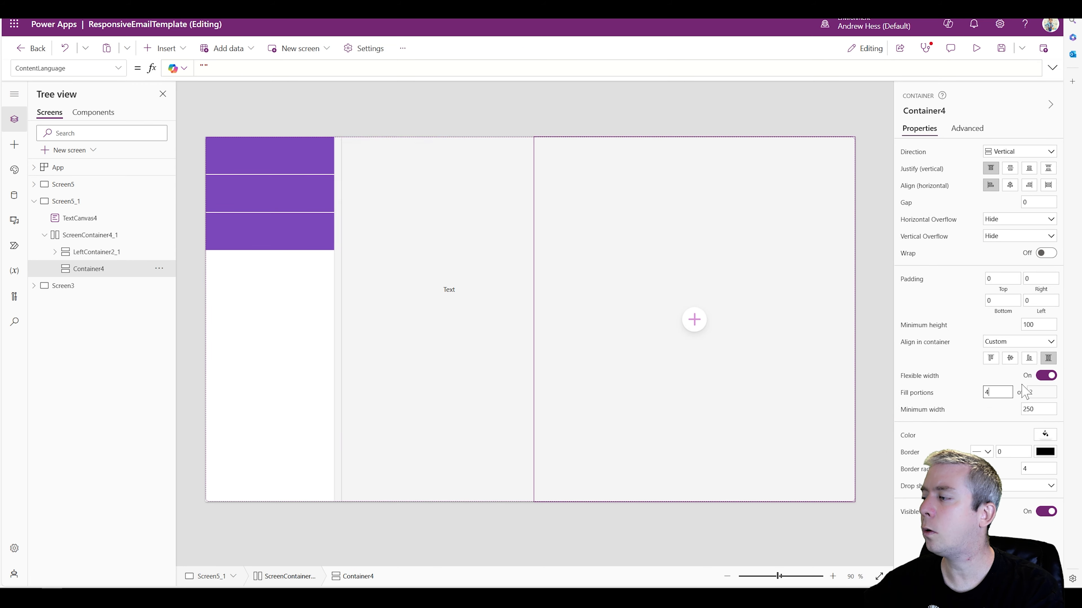
left_click(434, 108)
Delete the stray text label TextCanvas4 from Screen5_1
left_click(528, 303)
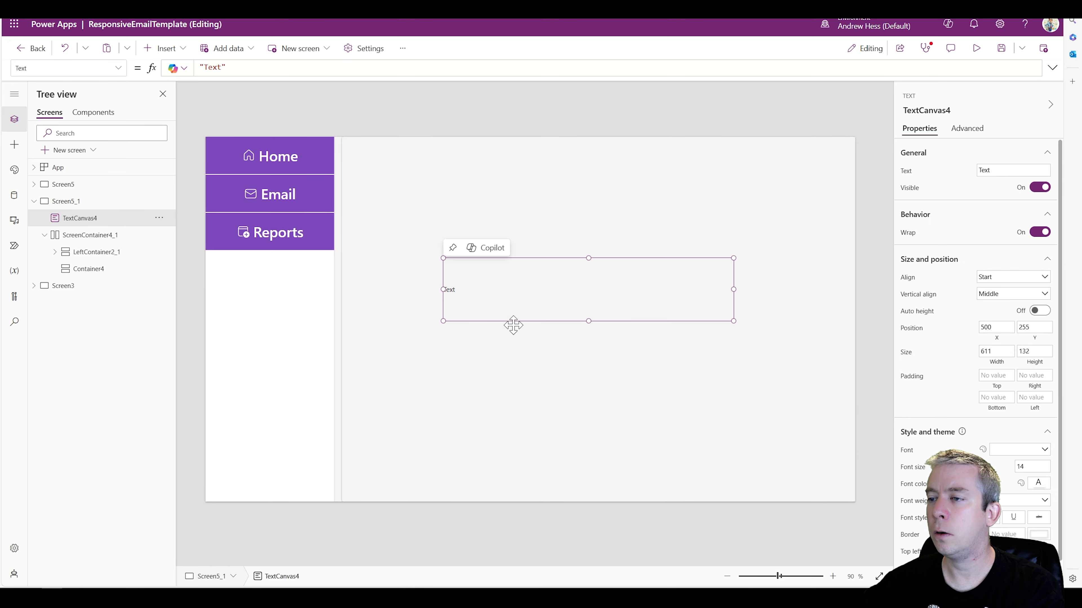
left_click(462, 412)
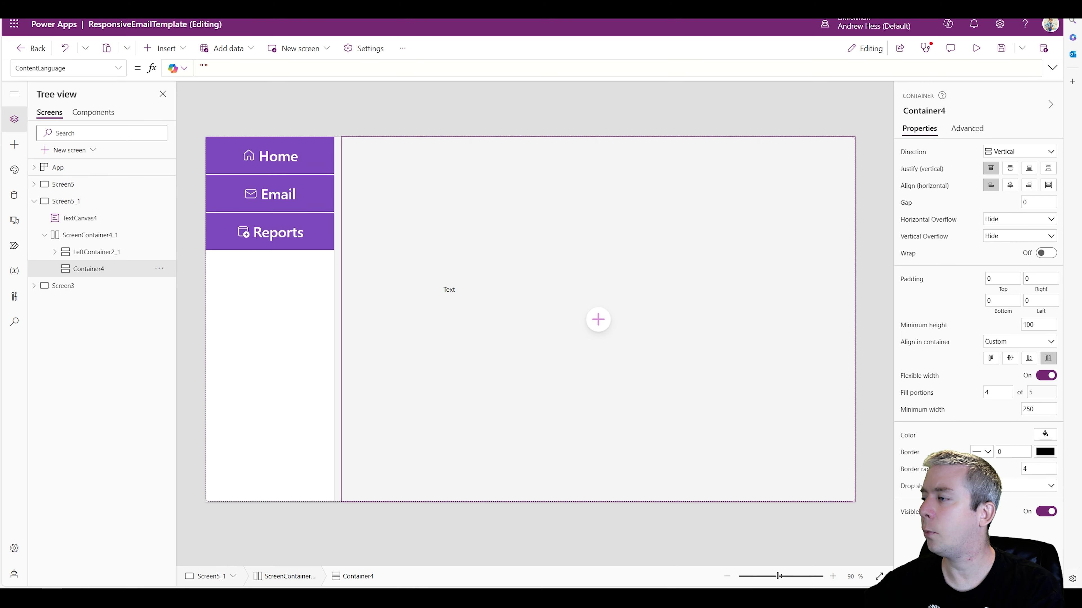
left_click(453, 303)
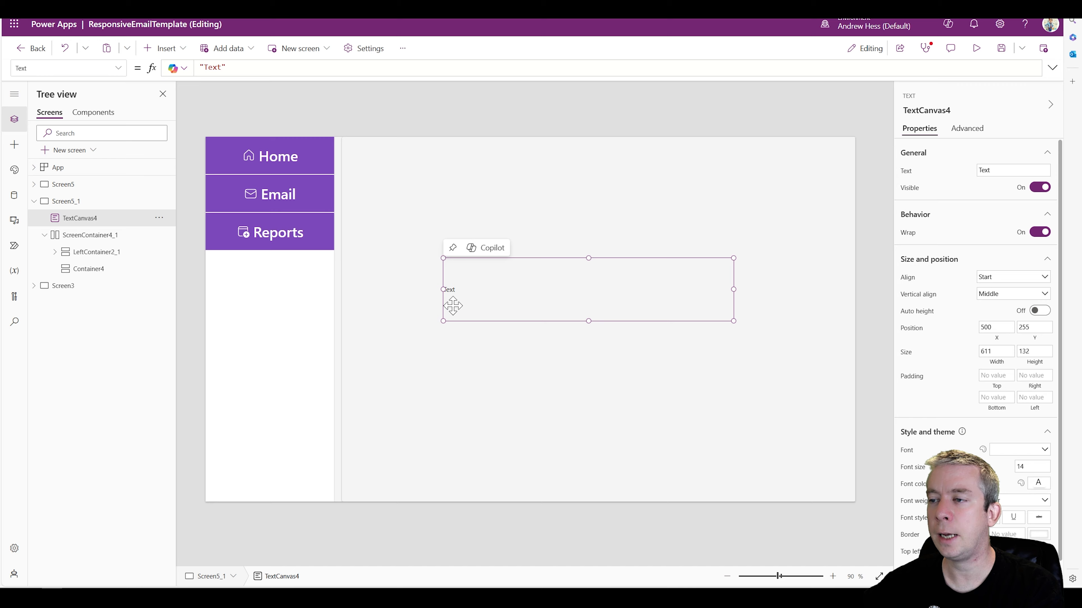
key("Delete")
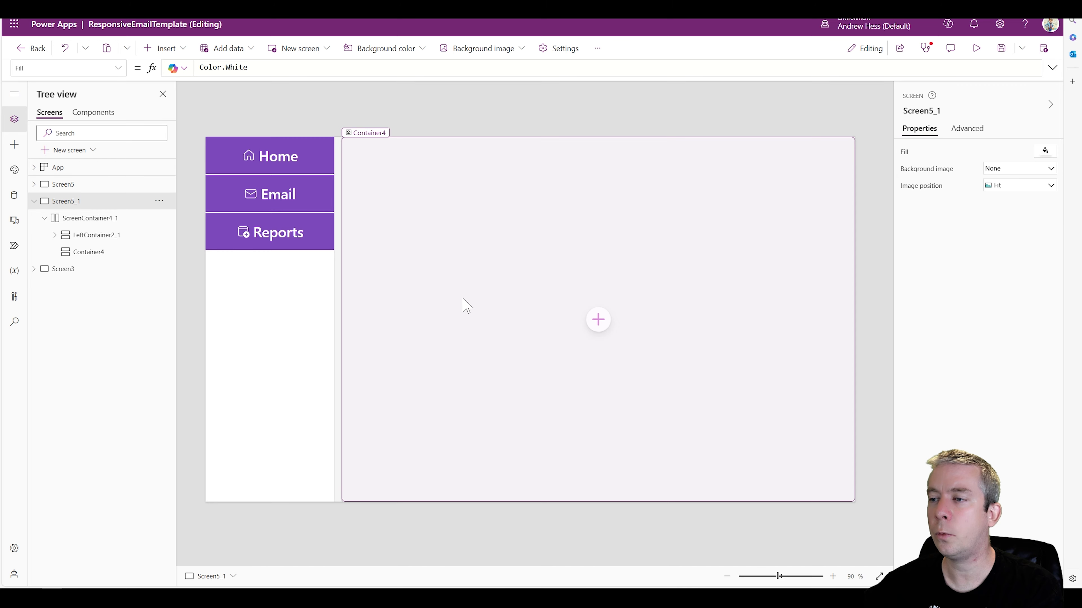
Give Screen5_1 the light purple envelope background image, preview the screen and exit the preview
left_click(83, 205)
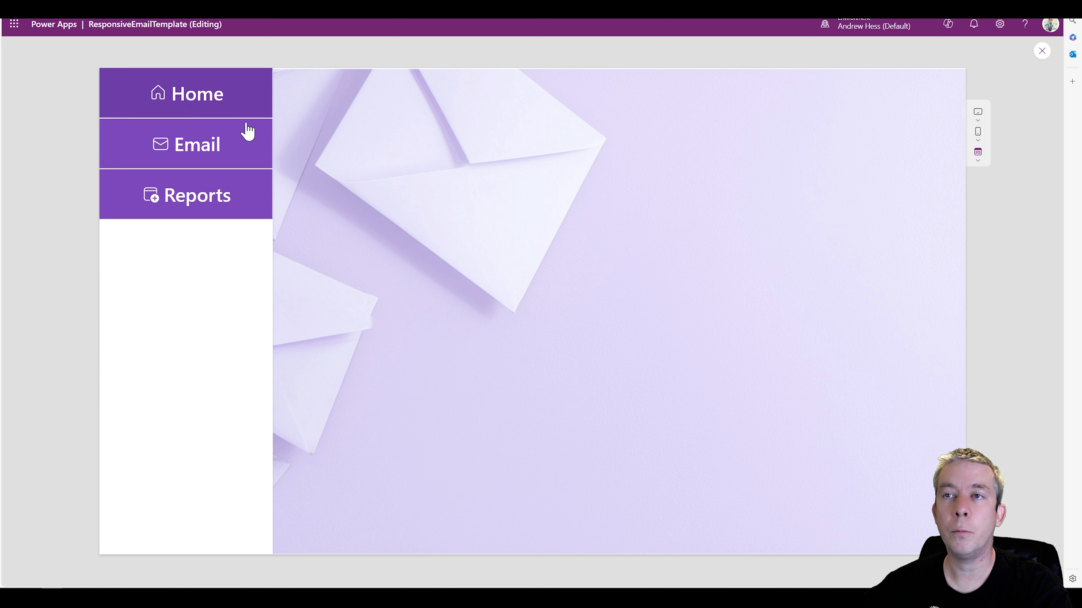
left_click(1042, 51)
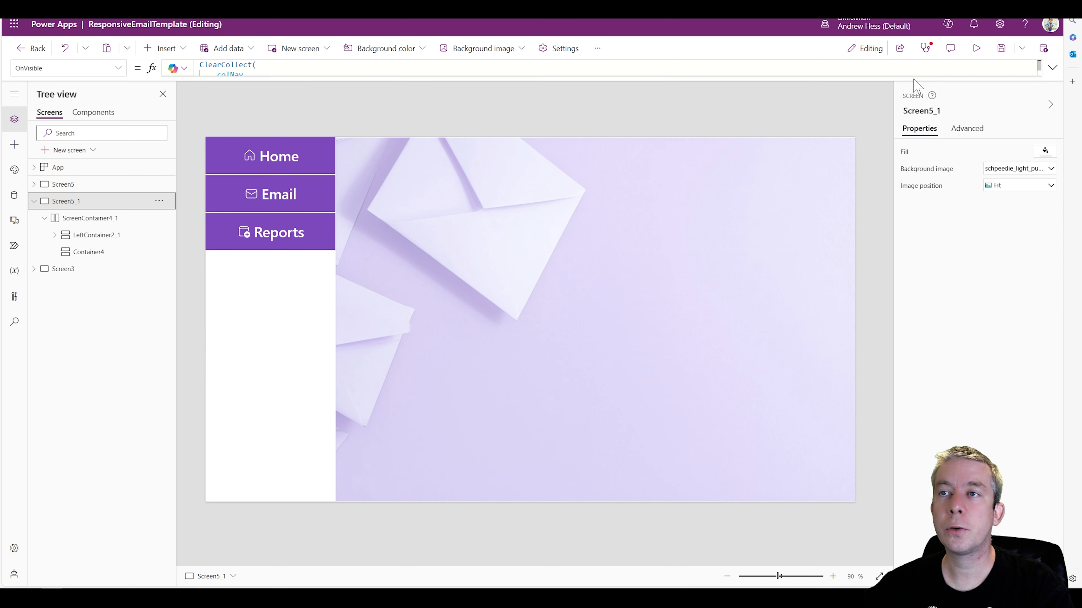
In Screen5_1's OnVisible formula, set the third colNav record's Screen to Screen5 and its Title to "Gallery"
left_click(1052, 68)
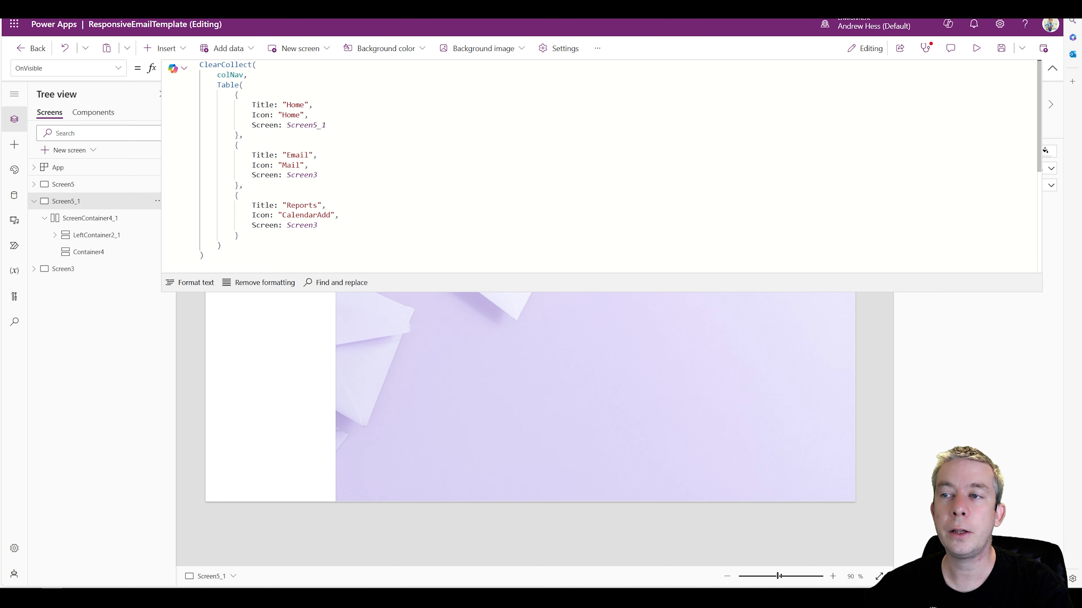
left_click(318, 225)
key("BackSpace")
type("5")
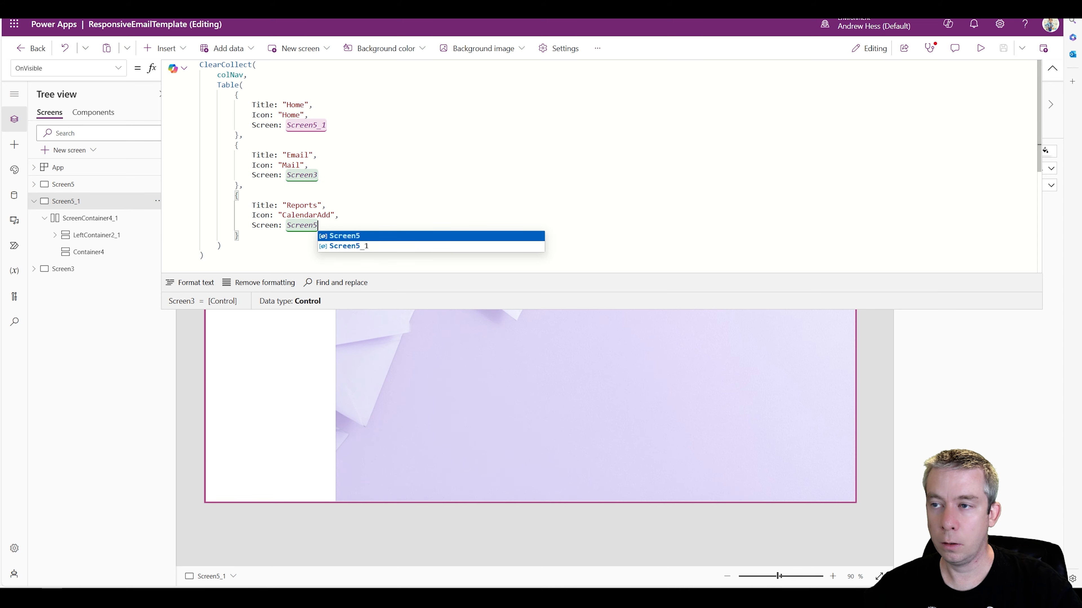
double_click(302, 206)
type("Gallery")
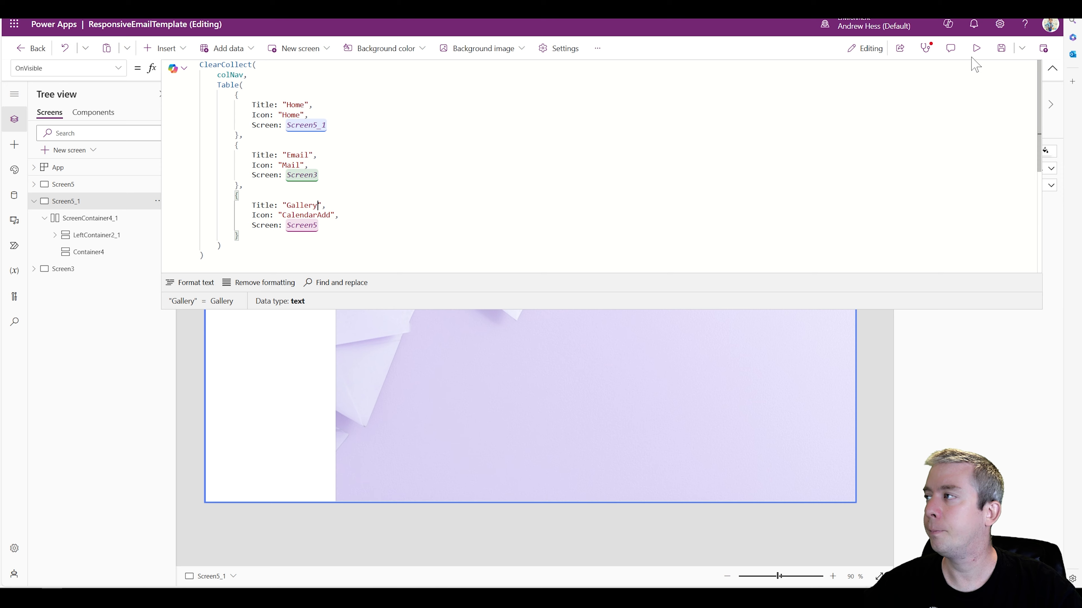
In Screen5_1's colNav formula, move the Gallery record between the Home and Email records and correct the separating commas
left_click_drag(240, 235, 167, 197)
key("ctrl+c")
key("Delete")
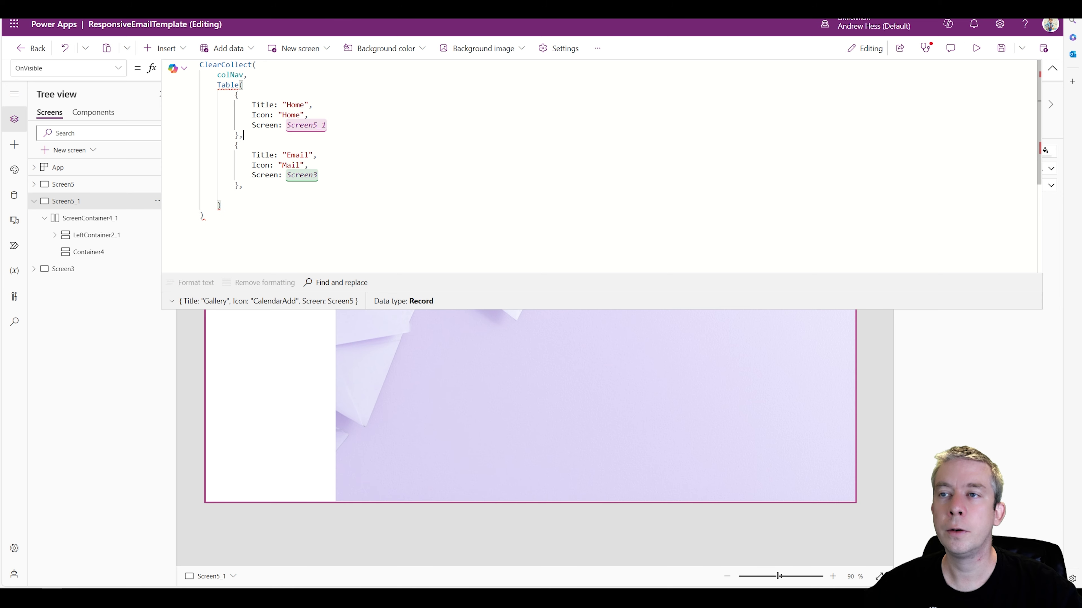
key("ctrl+v")
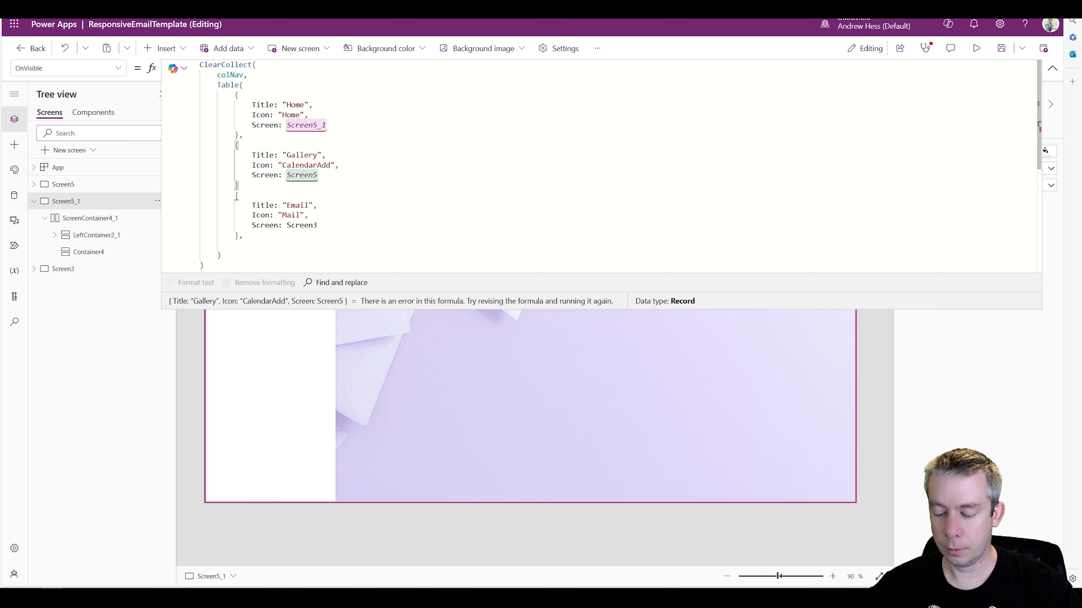
type(",")
left_click(243, 236)
key("BackSpace")
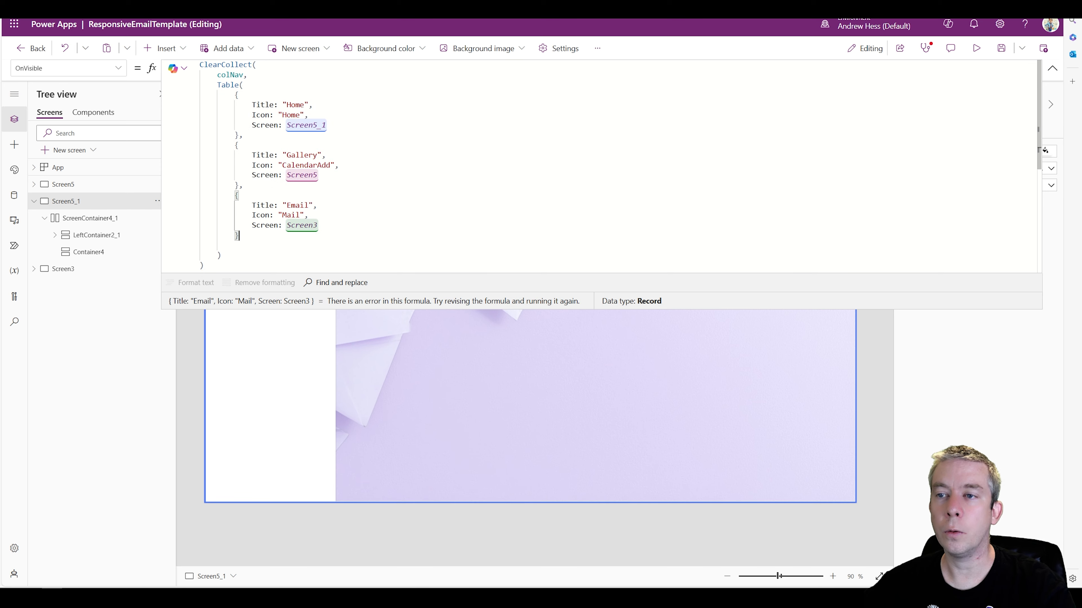
left_click(239, 246)
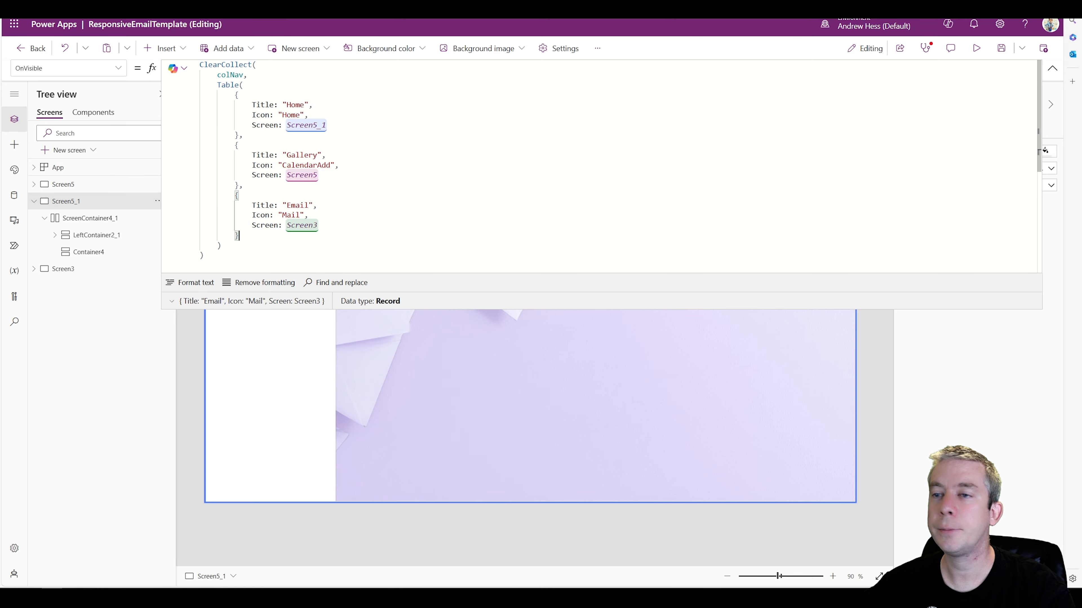
Preview the app, test the reordered menu's Gallery, Home and Email links, and exit the preview
left_click(976, 48)
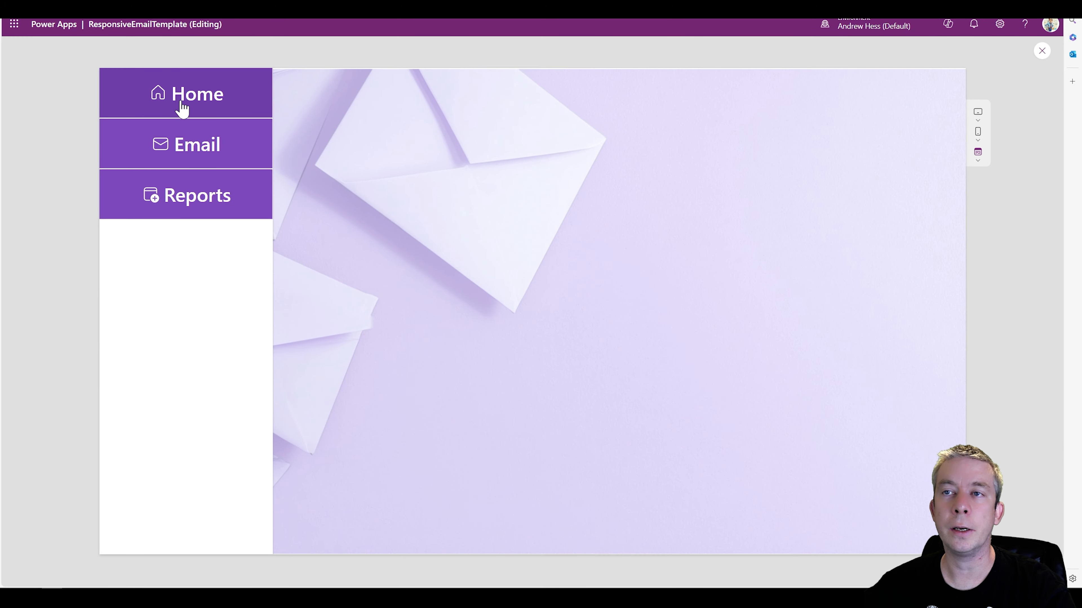
left_click(181, 156)
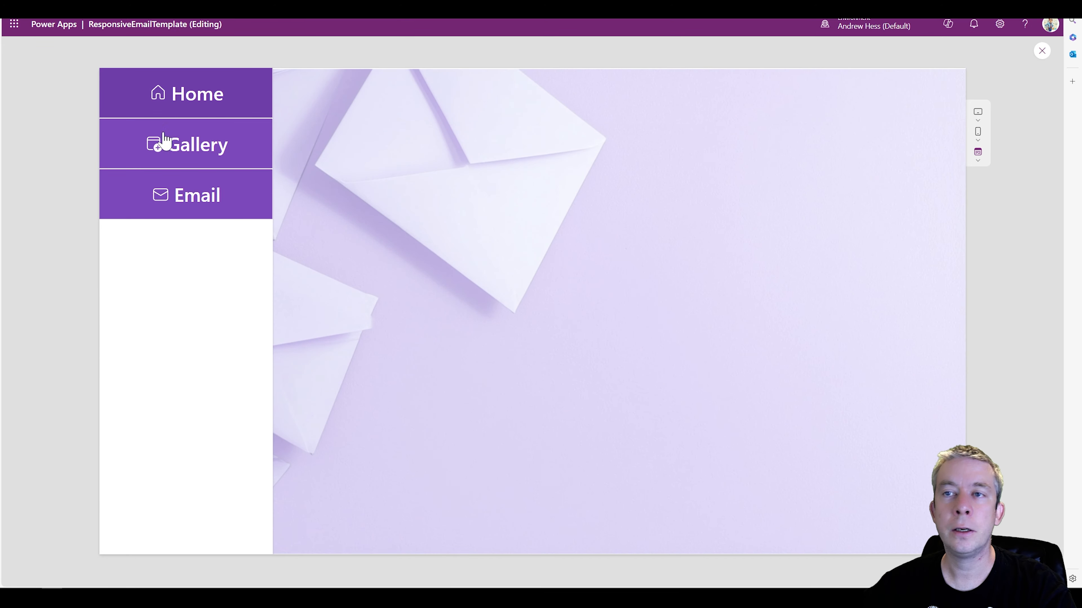
left_click(186, 154)
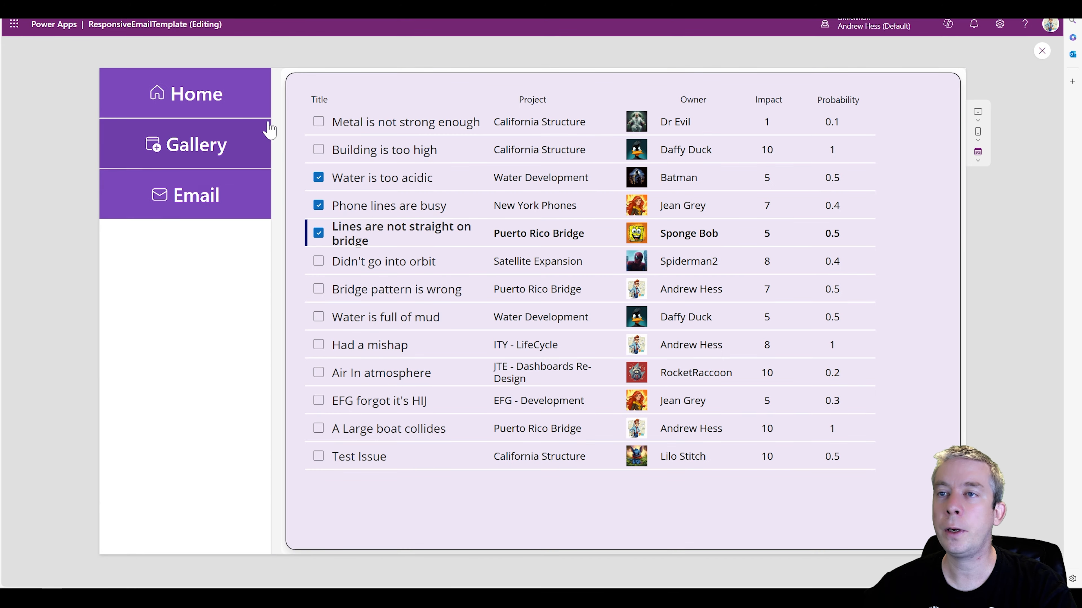
left_click(197, 102)
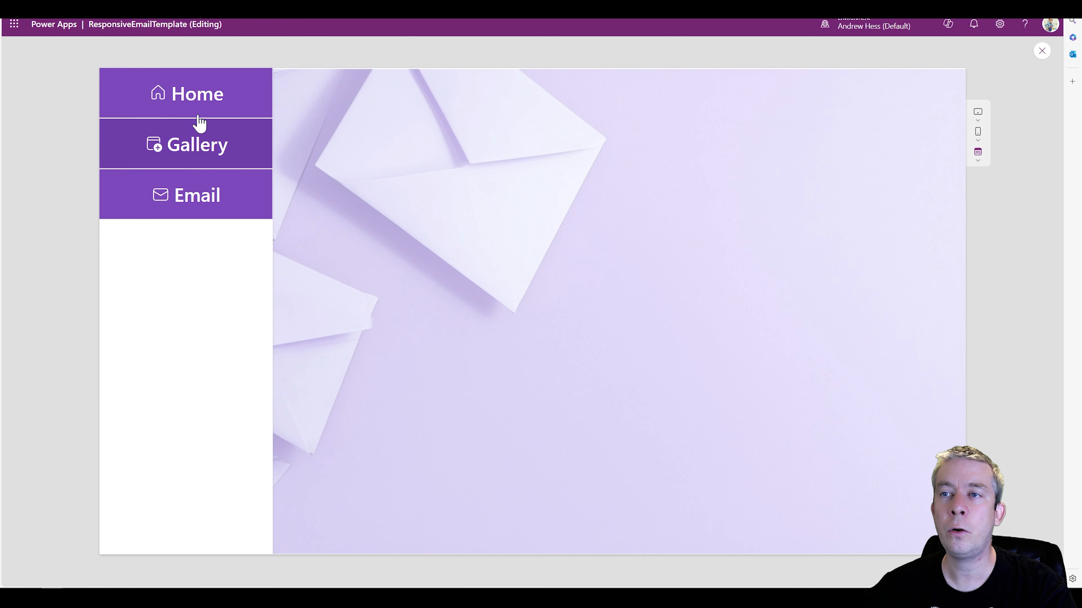
left_click(176, 201)
left_click(153, 115)
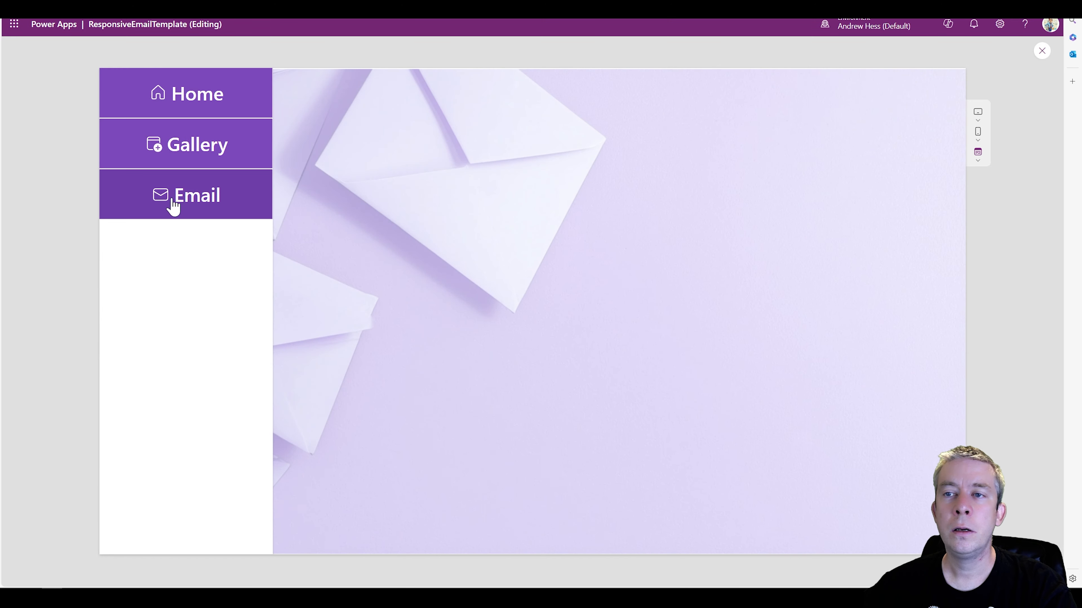
left_click(149, 162)
left_click(195, 102)
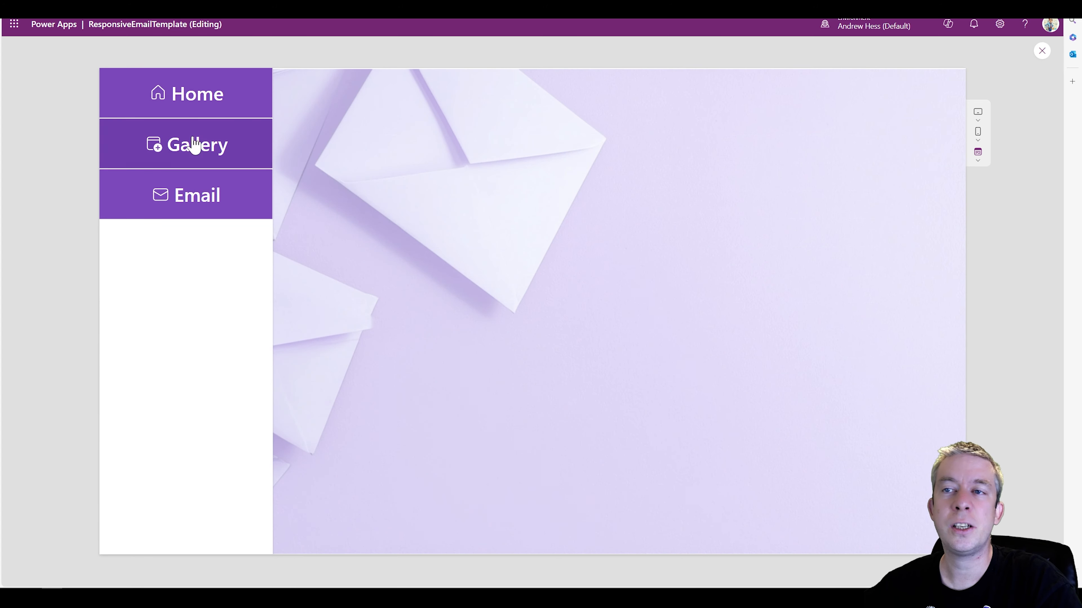
left_click(1039, 52)
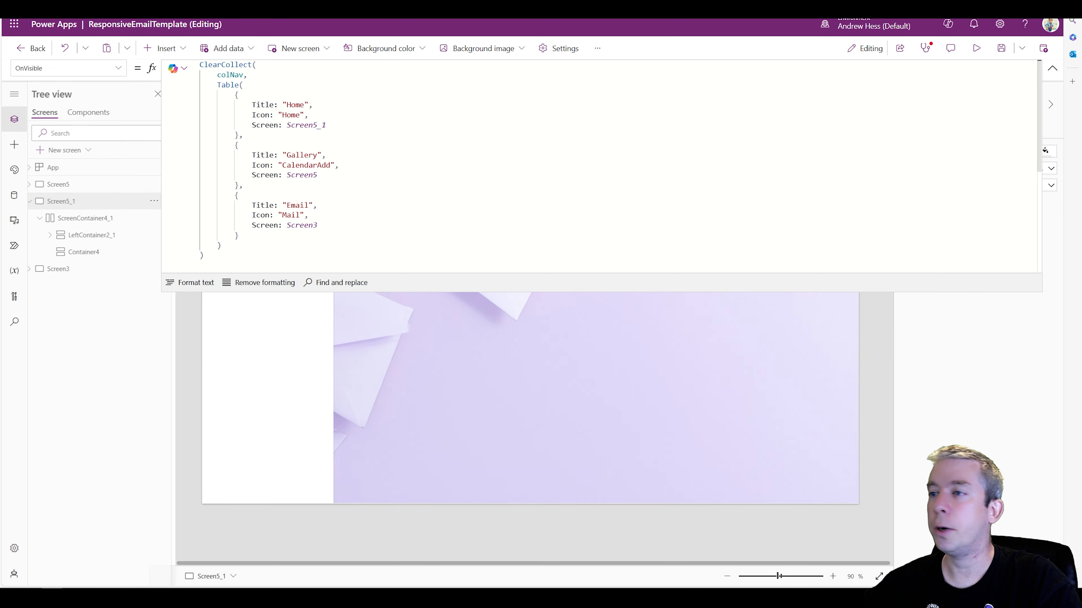
Insert a text control reading "Email Projects Power App" into Container4, centered with middle vertical alignment and font size 50
left_click(526, 381)
left_click(1052, 69)
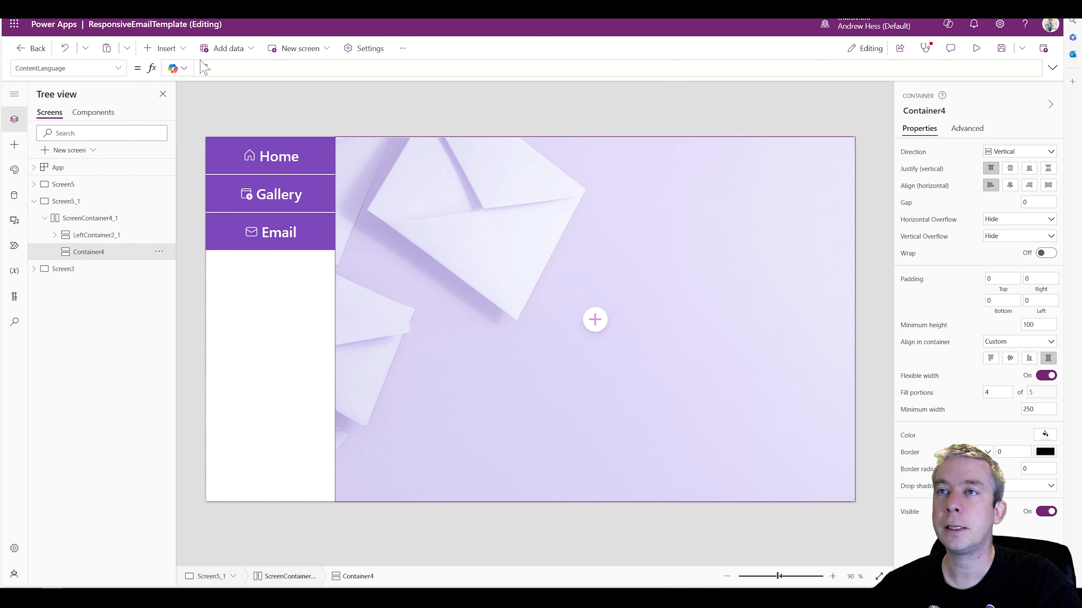
left_click(164, 48)
left_click(175, 112)
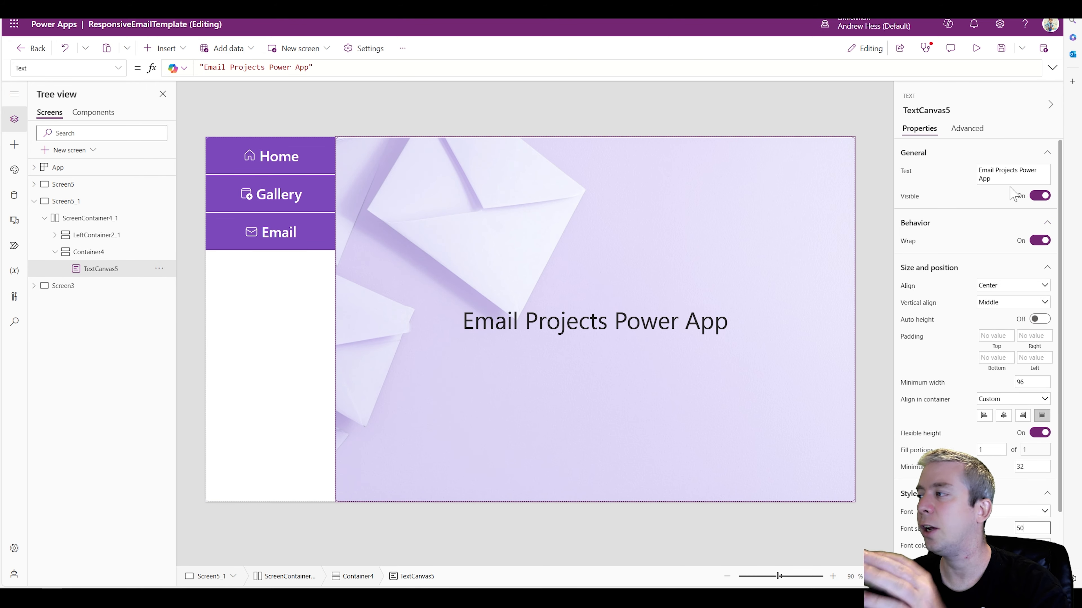
Try the Lato Hairline font on the home screen title, and settle on Lato Black
scroll(995, 269, "down", 2)
left_click(1007, 425)
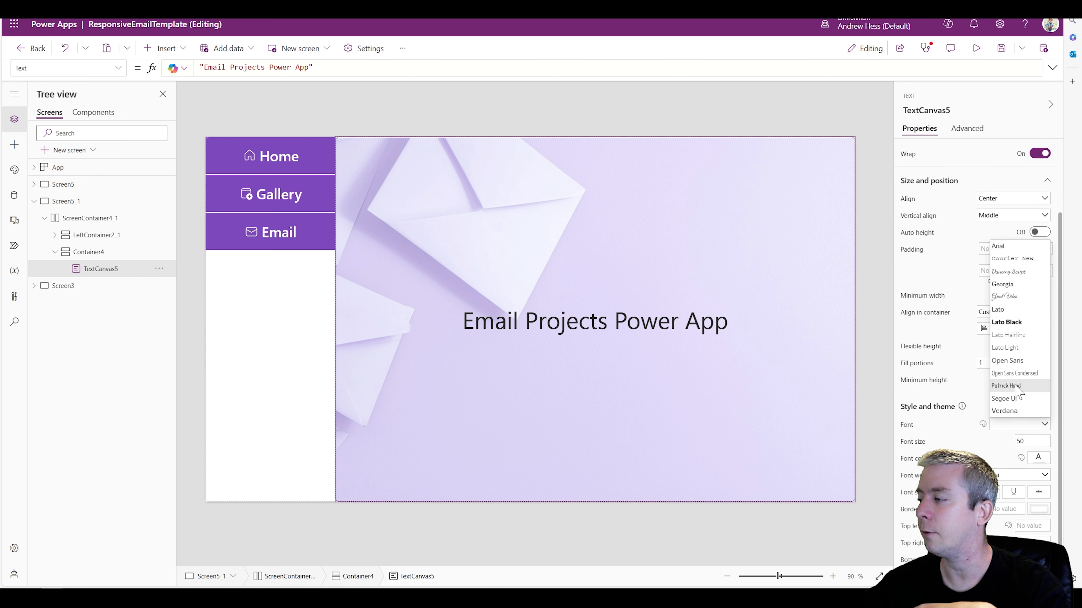
left_click(1009, 335)
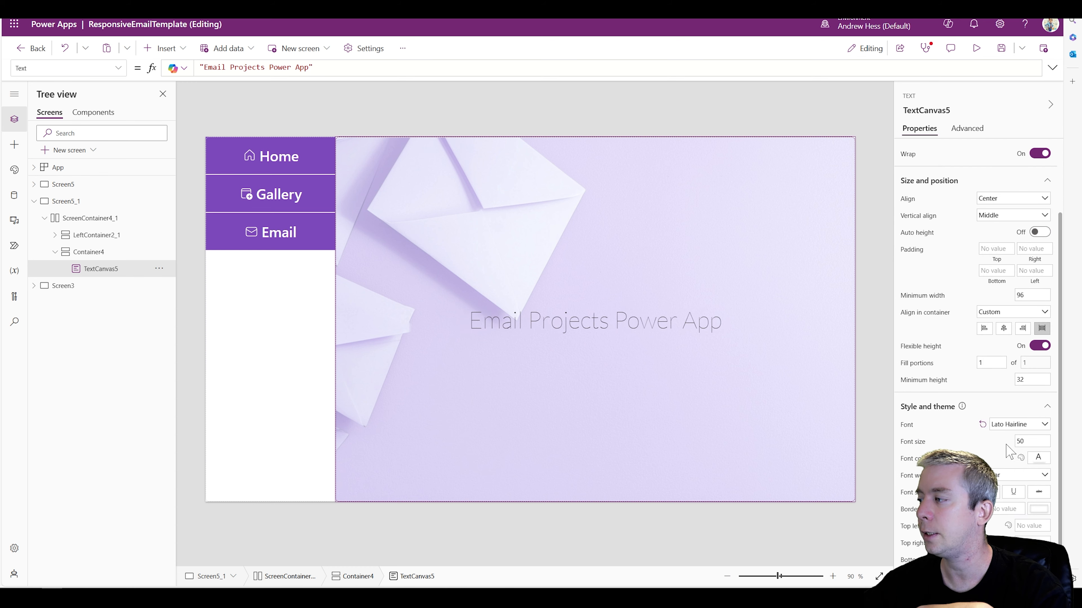
left_click(1010, 426)
left_click(1006, 331)
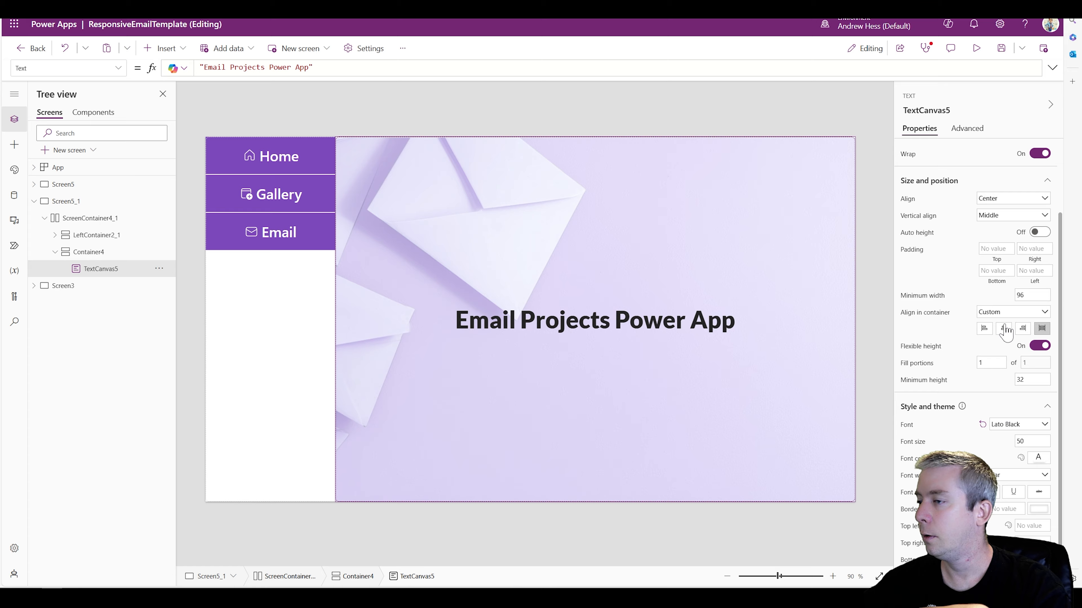
Preview the titled home screen, follow the menu to the gallery and the email form, and exit the preview
left_click(976, 48)
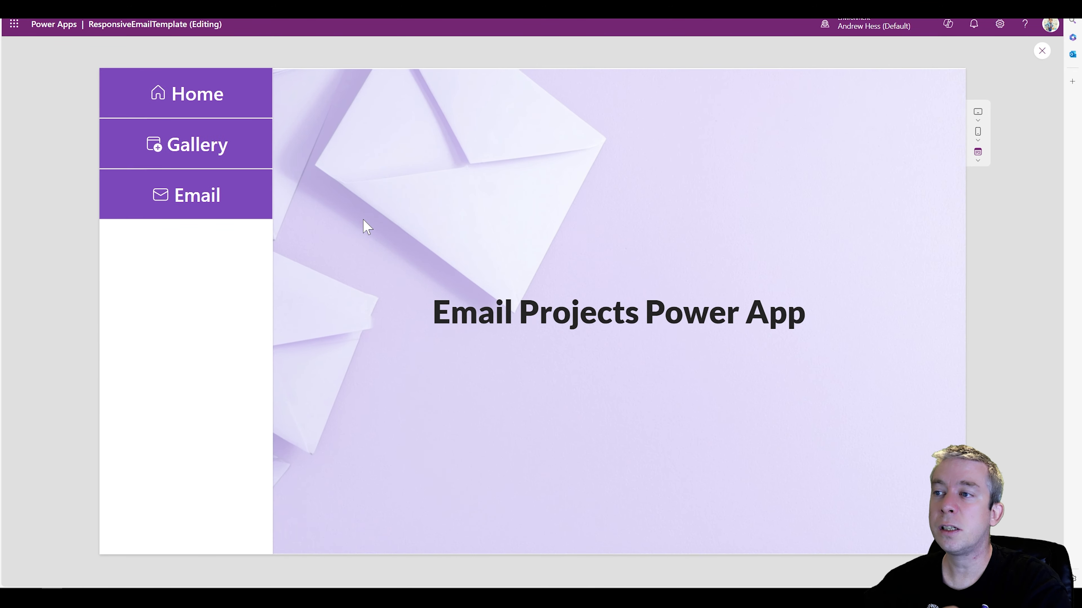
left_click(203, 148)
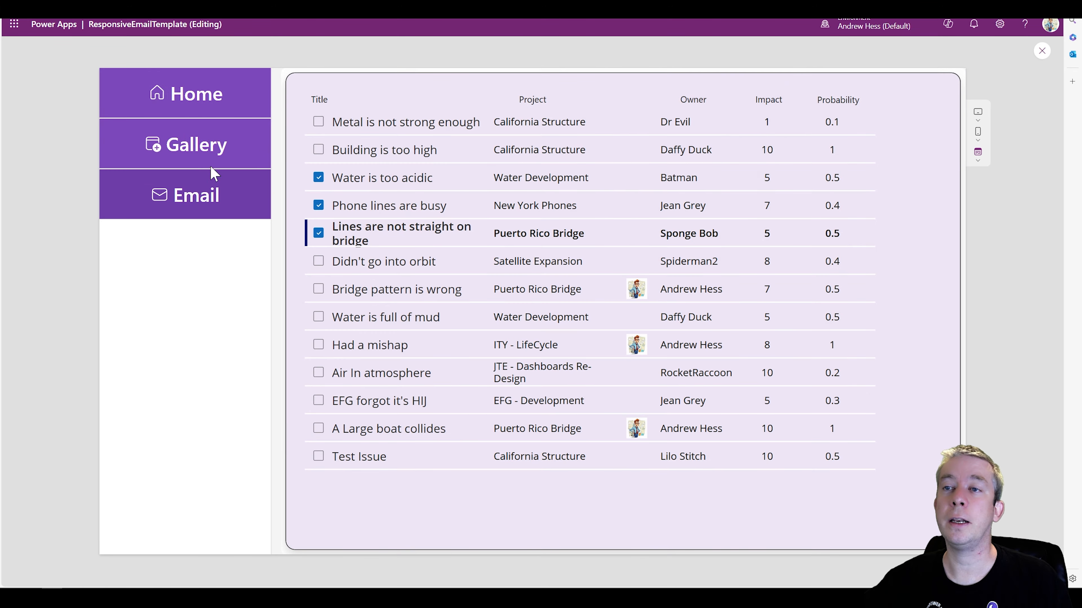
left_click(181, 205)
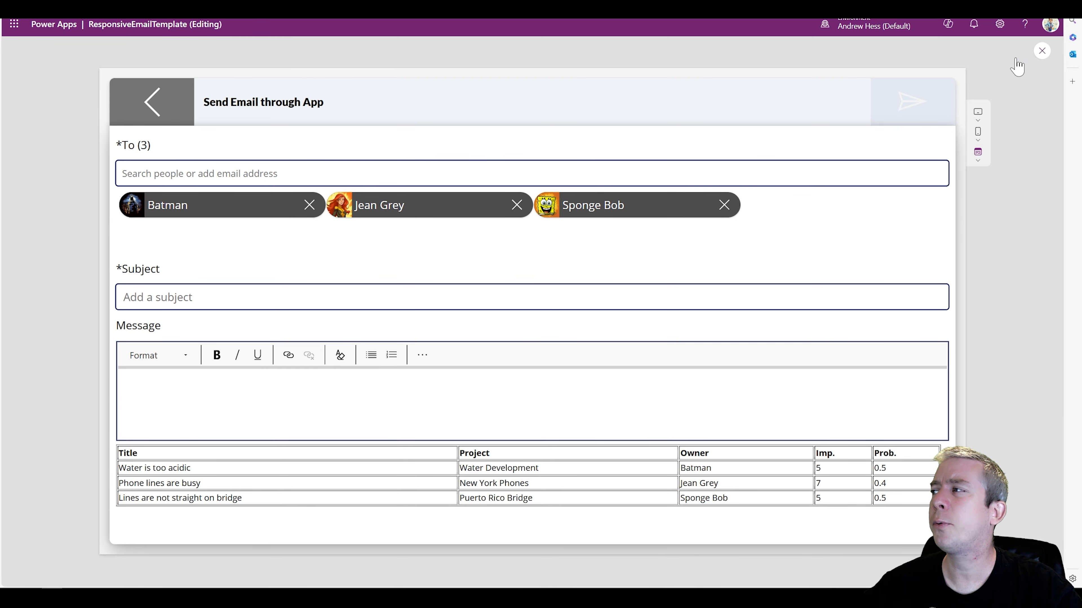
left_click(1042, 51)
left_click(468, 163)
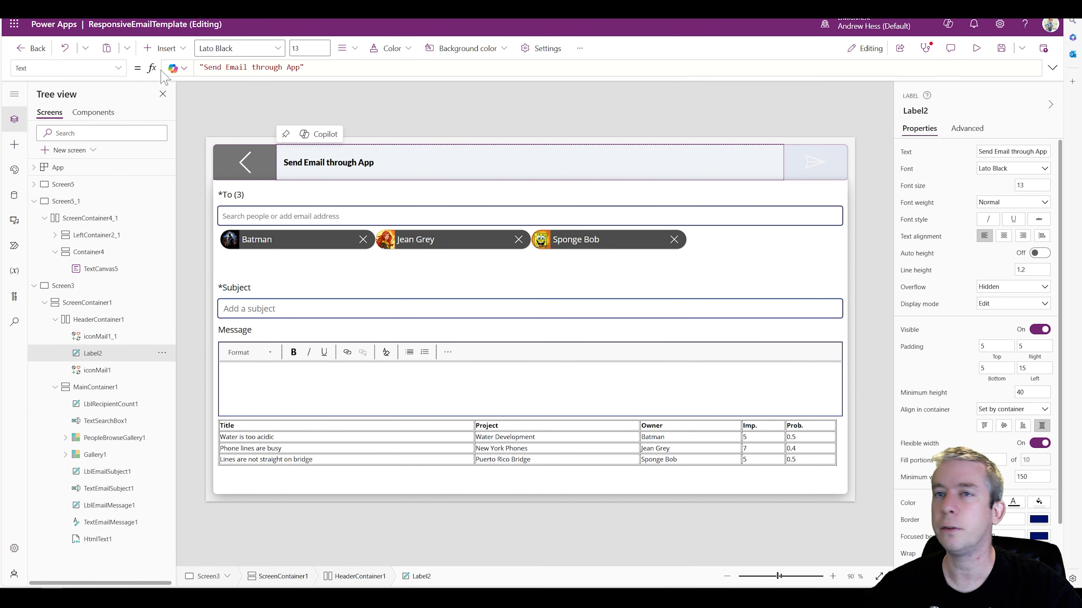
Preview Screen5_1 in phone size, uncheck "Lines are not straight on bridge" in the gallery, and check the email form and its back arrow
left_click(76, 273)
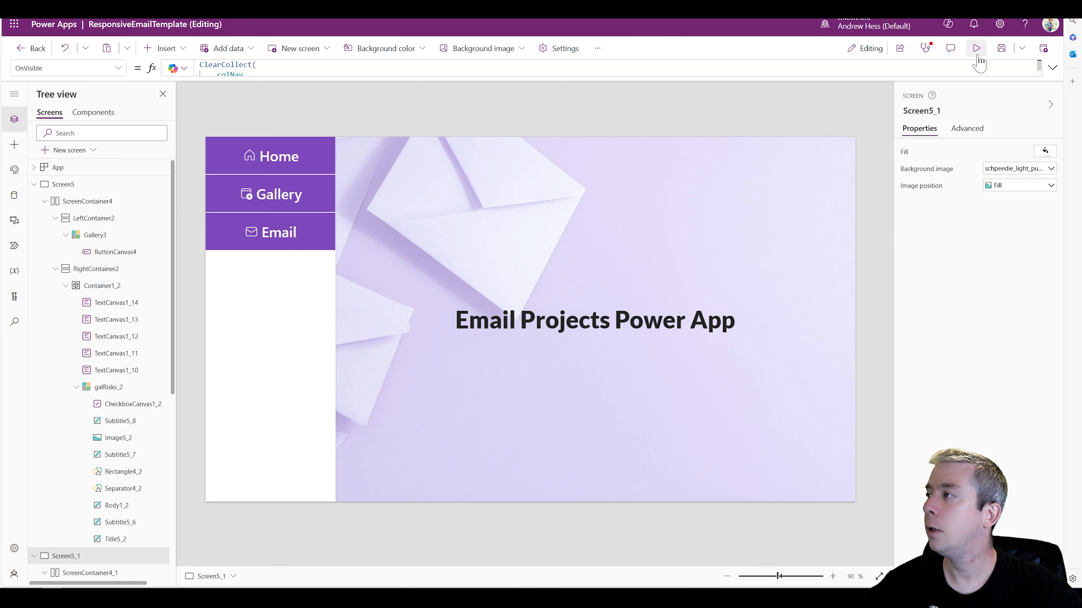
left_click(976, 48)
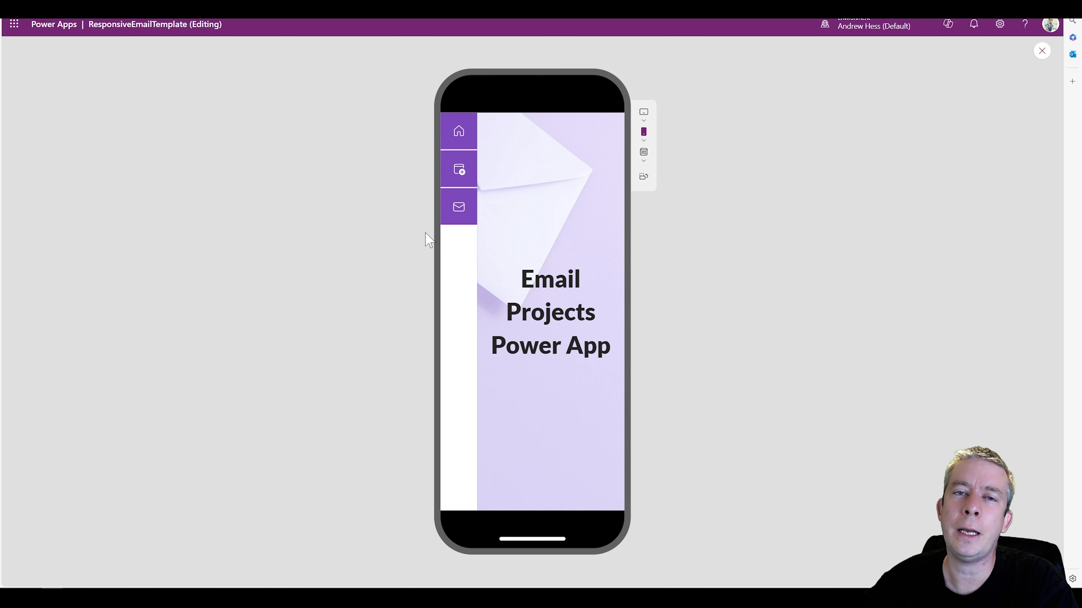
left_click(455, 182)
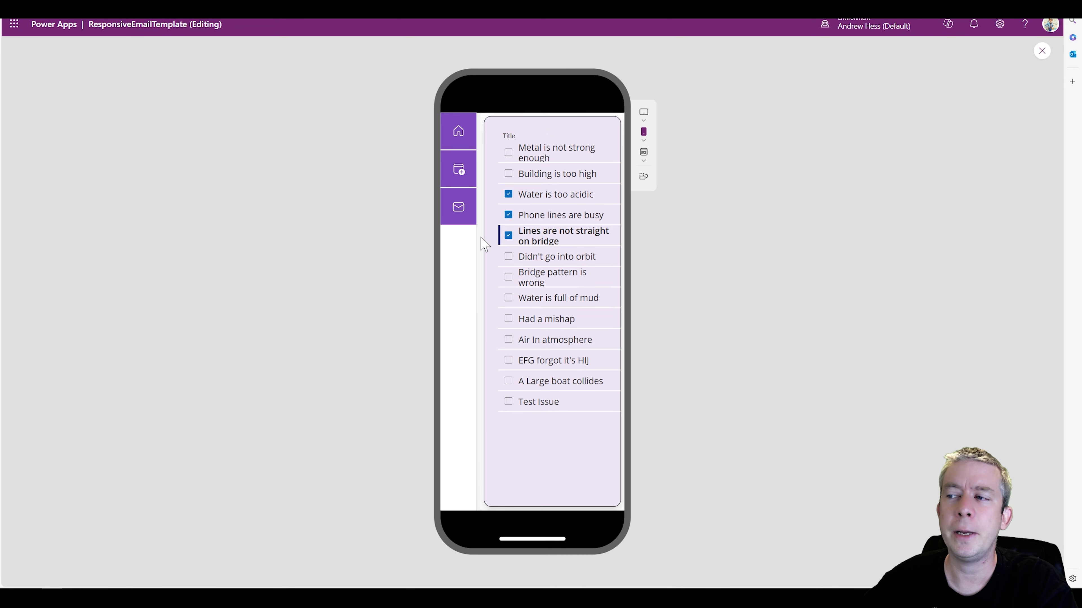
left_click(508, 235)
left_click(453, 208)
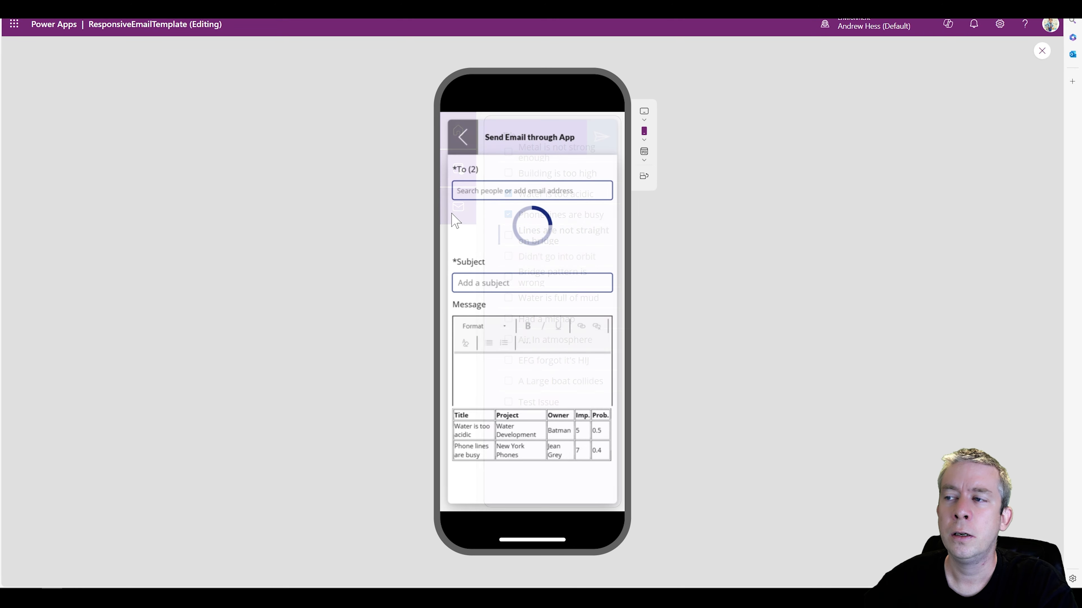
left_click(462, 152)
left_click(458, 143)
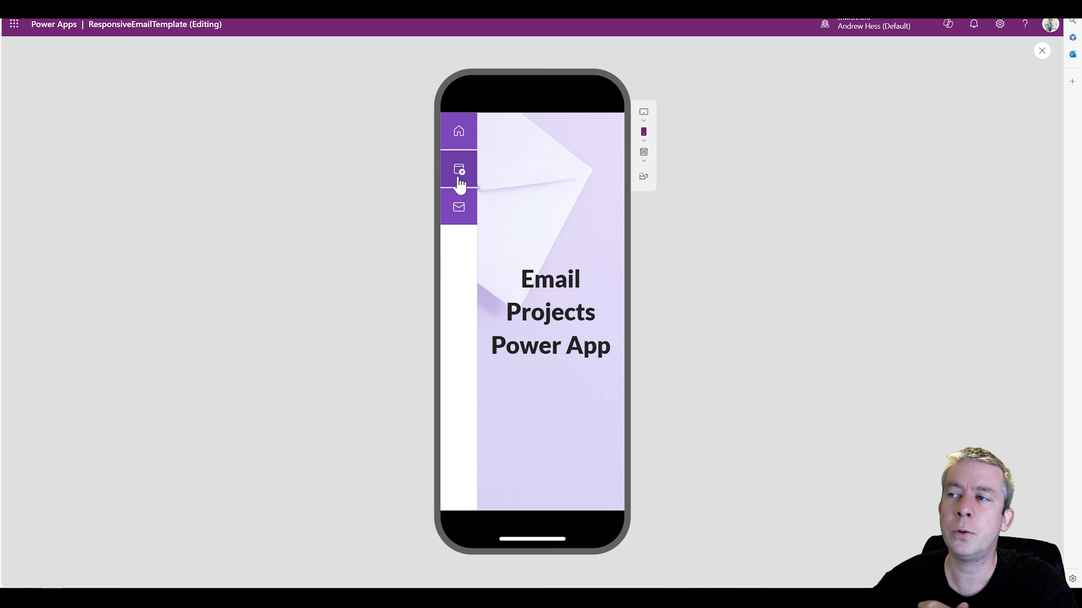
left_click(456, 213)
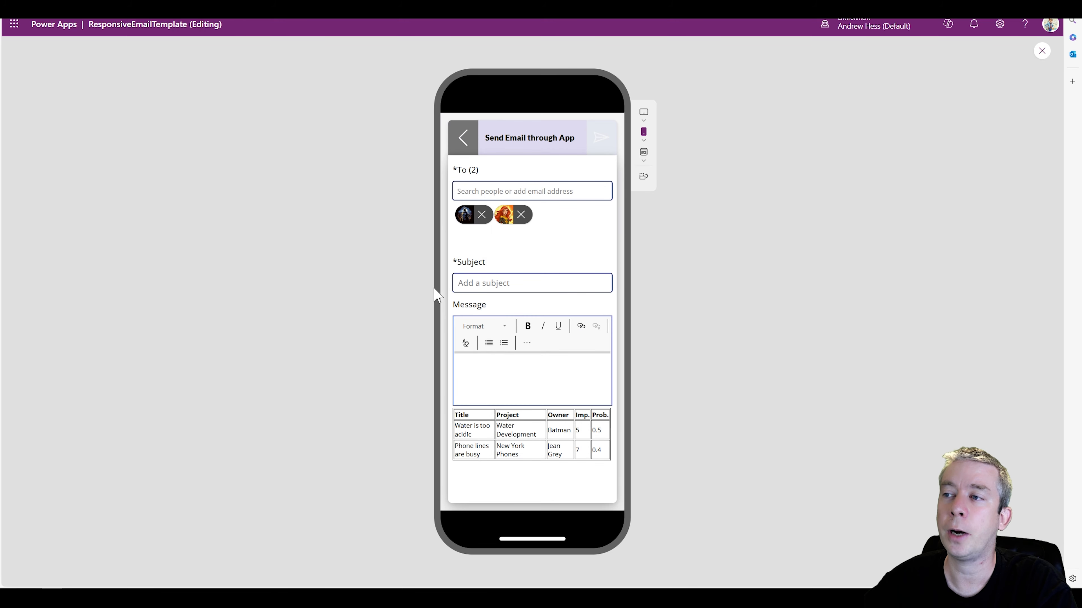
left_click(462, 138)
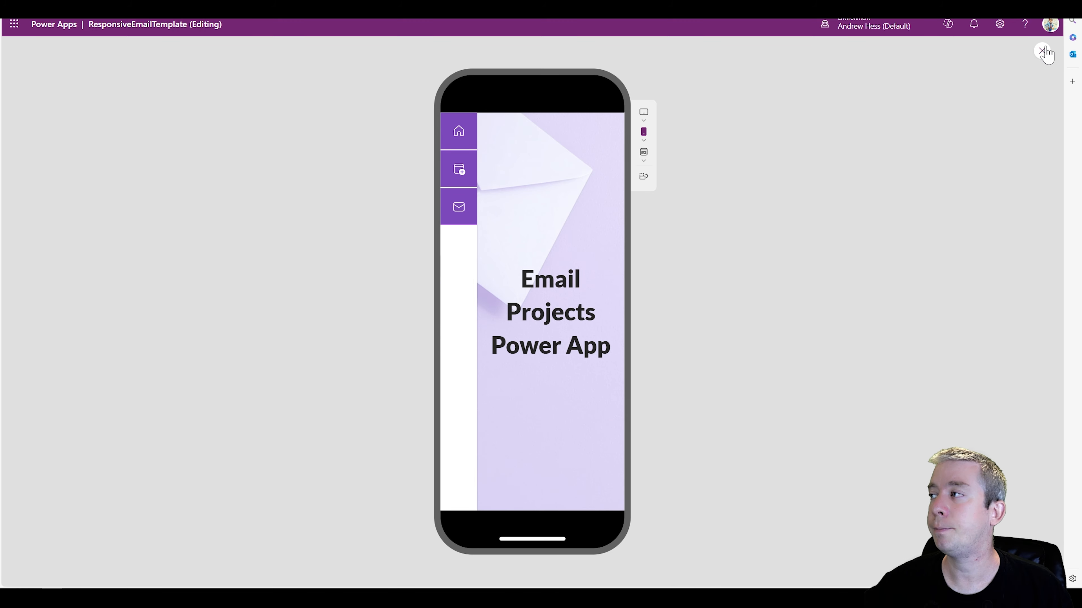
Retest the gallery, email and home links in the phone preview, end on the gallery and exit the preview
left_click(465, 170)
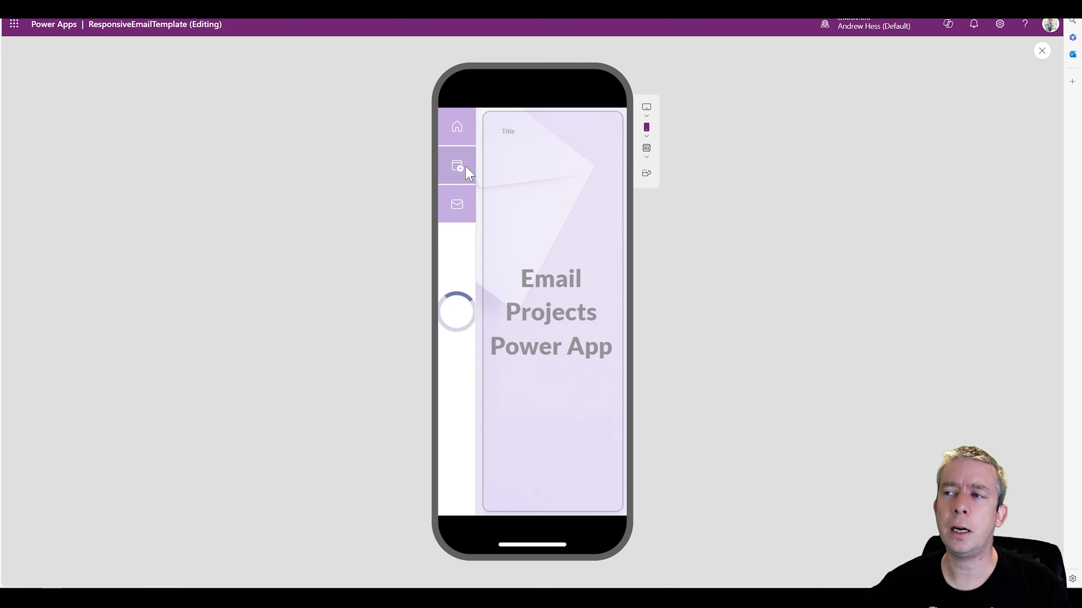
left_click(453, 208)
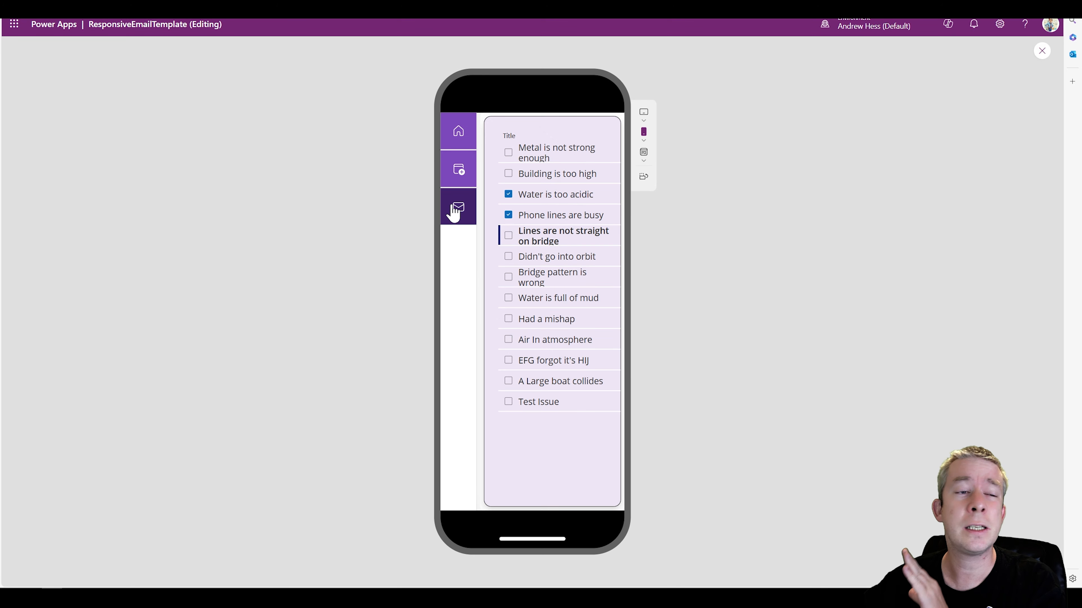
left_click(466, 139)
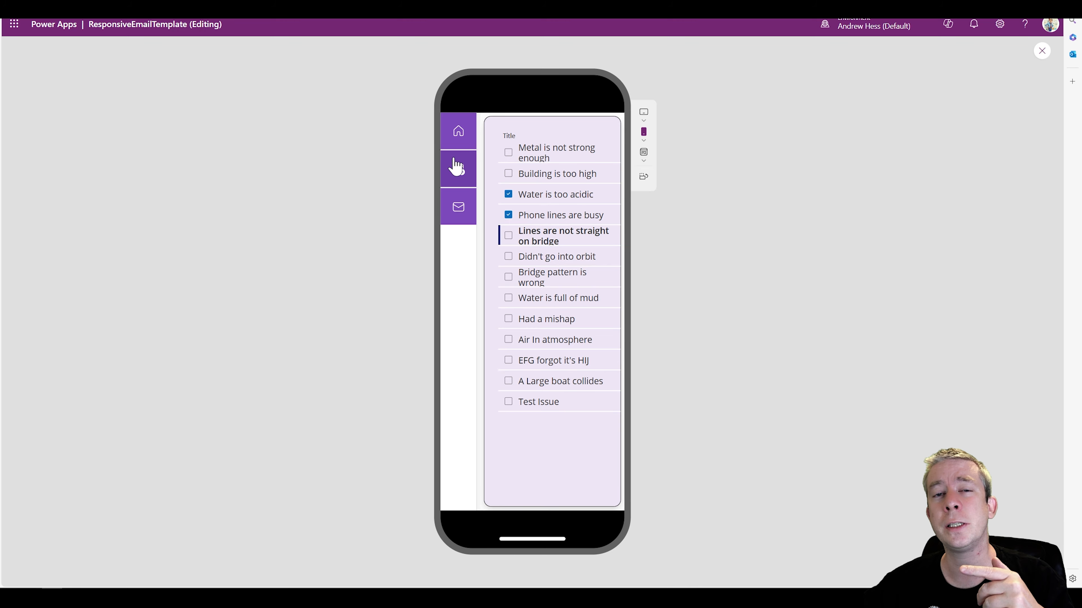
left_click(461, 133)
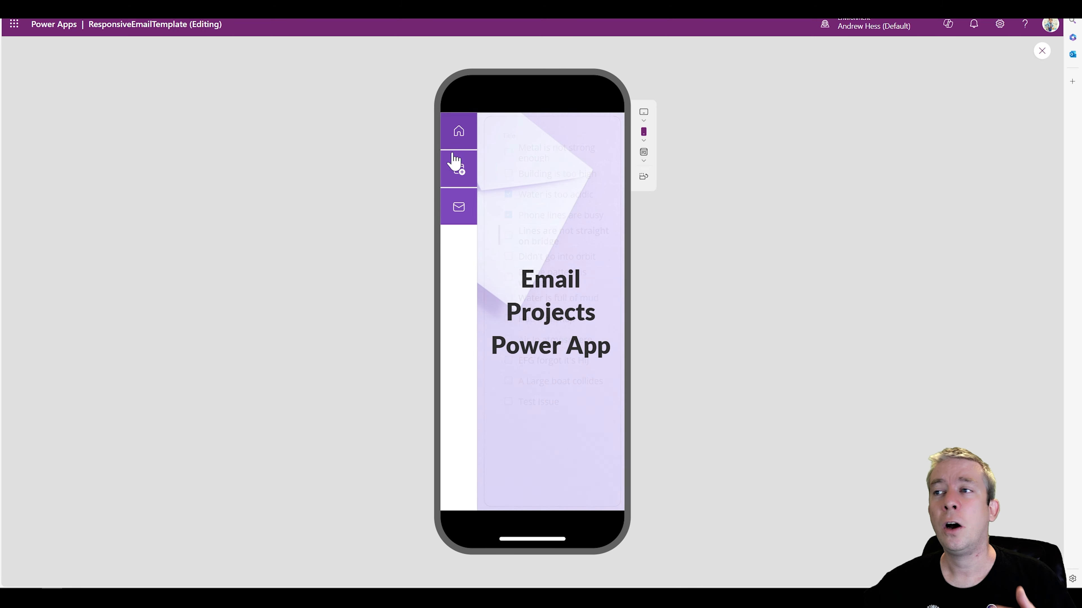
left_click(455, 181)
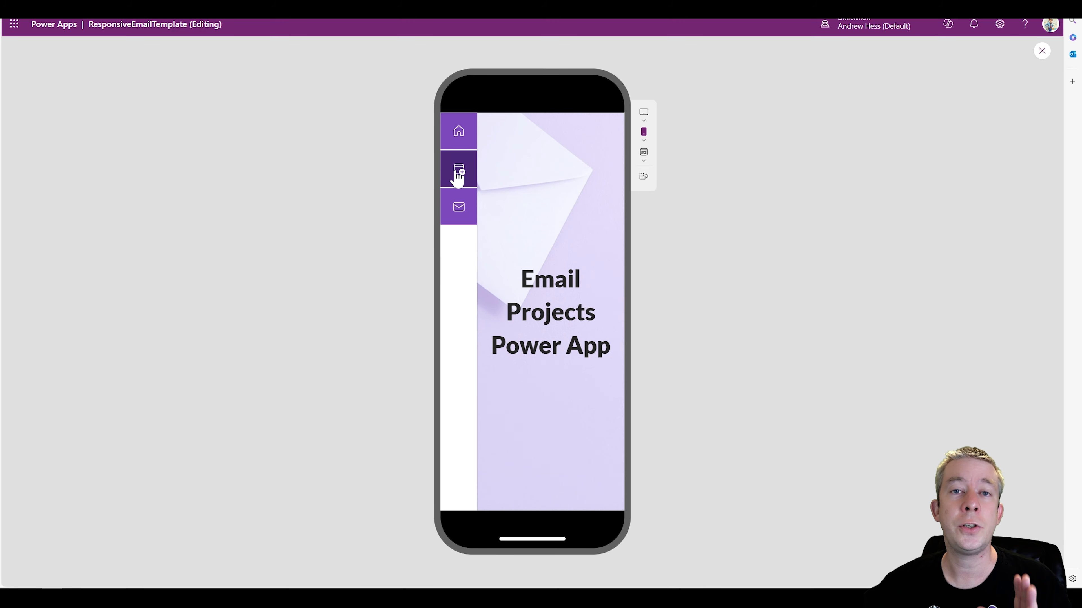
left_click(1042, 52)
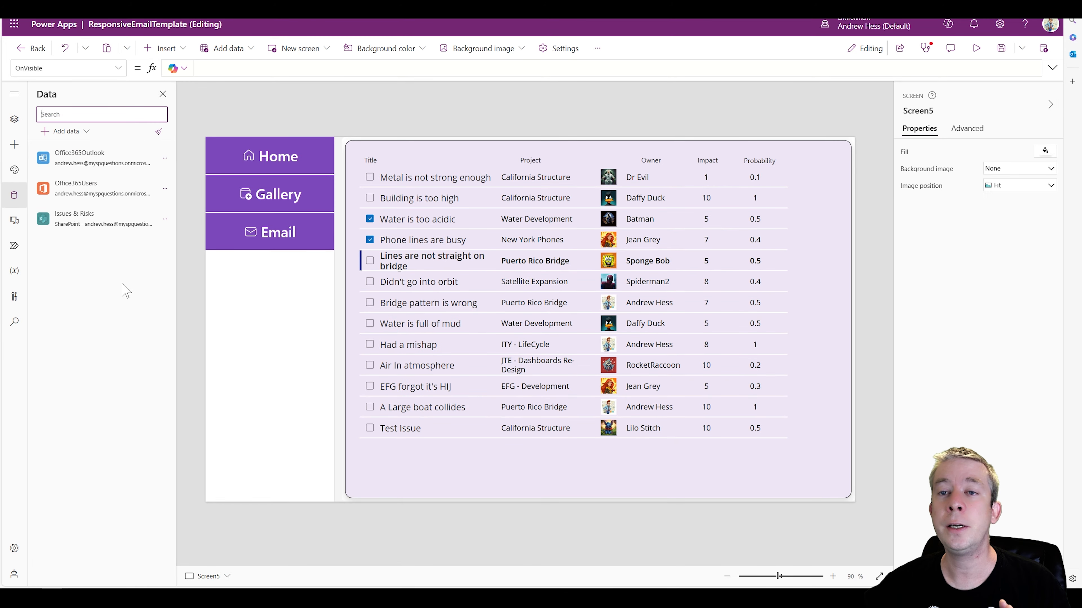
Review the app's data sources and show the connection details of the Issues & Risks SharePoint list
mouse_move(88, 224)
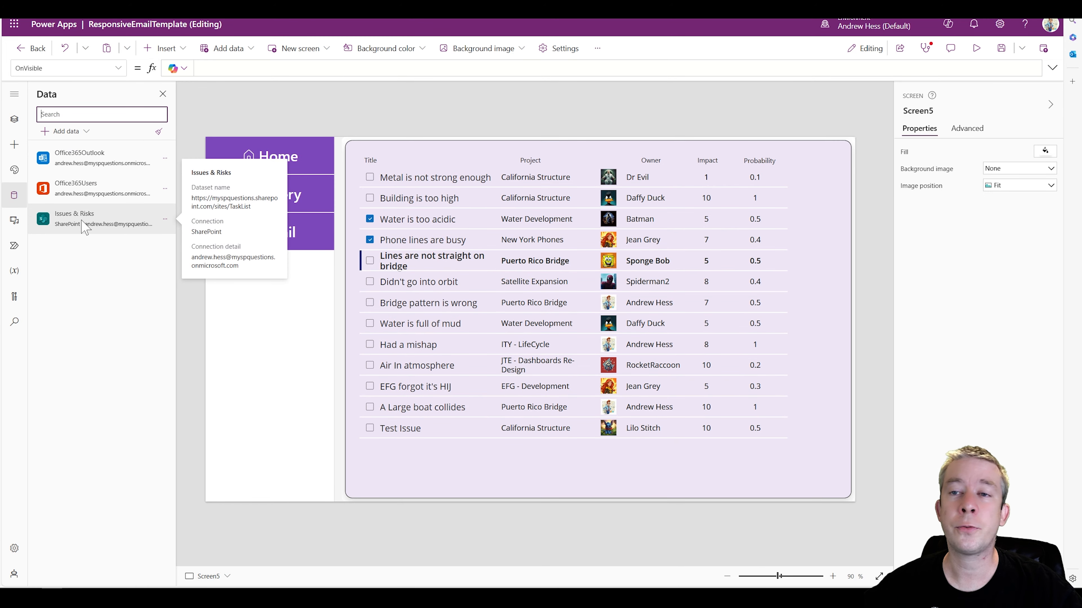